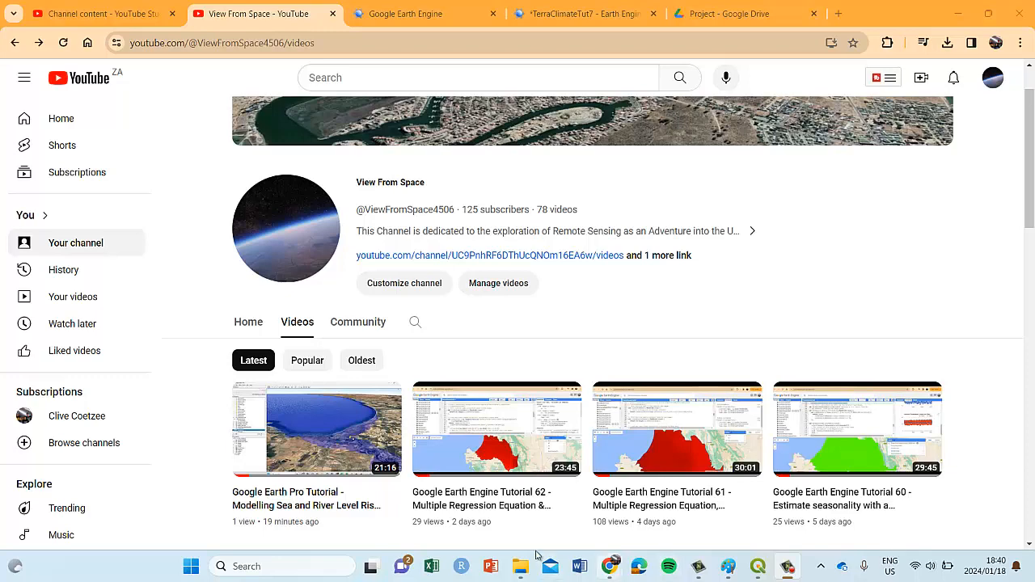
Switch to the TerraClimateTut7 script in Earth Engine and examine the bandNames array listing constant, tmmx, vs and pr.
{"action": "left_click", "coordinate": [597, 16]}
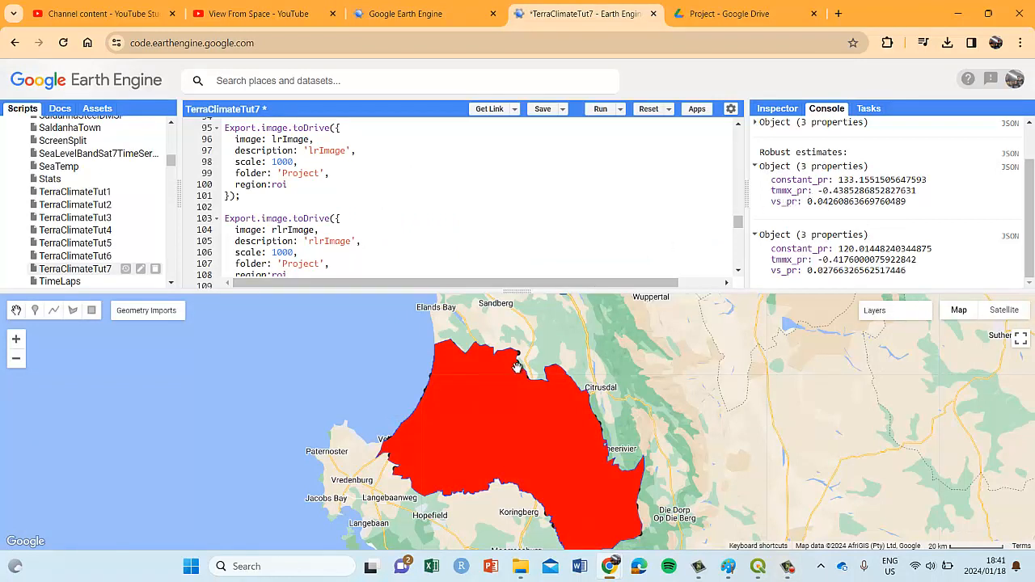
{"action": "scroll", "coordinate": [472, 200], "scroll_direction": "up", "scroll_amount": 5}
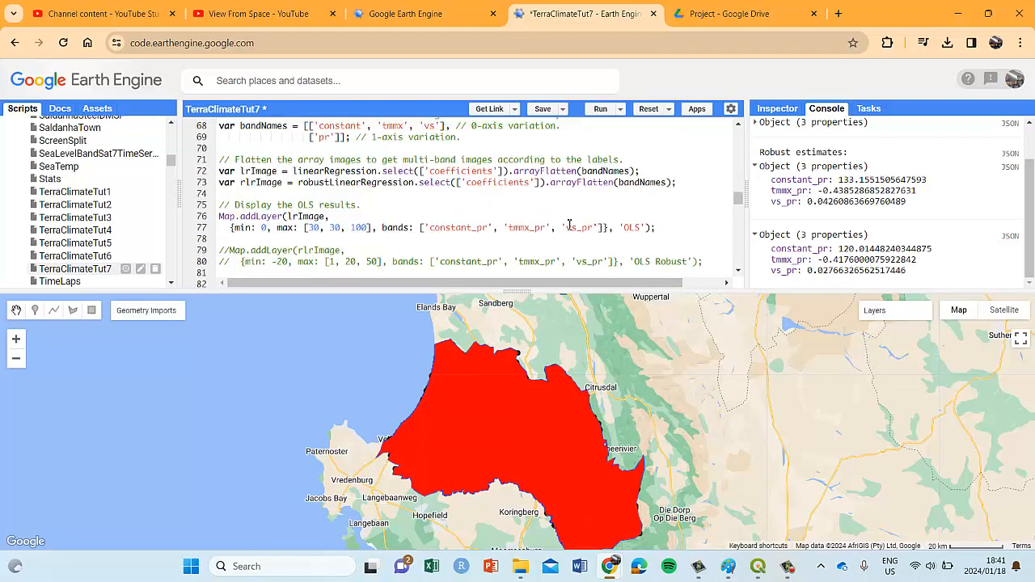
{"action": "scroll", "coordinate": [541, 223], "scroll_direction": "up", "scroll_amount": 2}
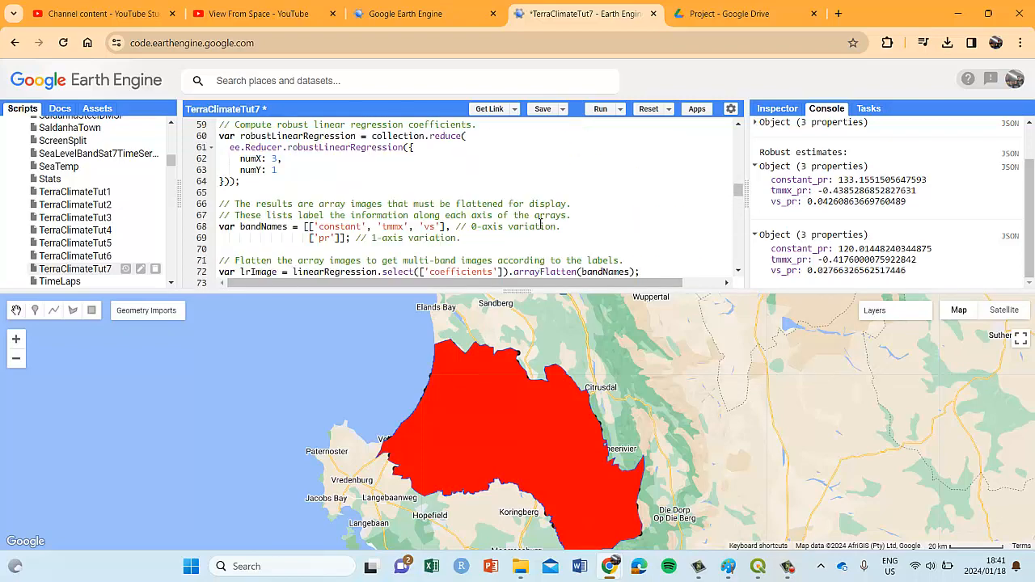
{"action": "double_click", "coordinate": [322, 239]}
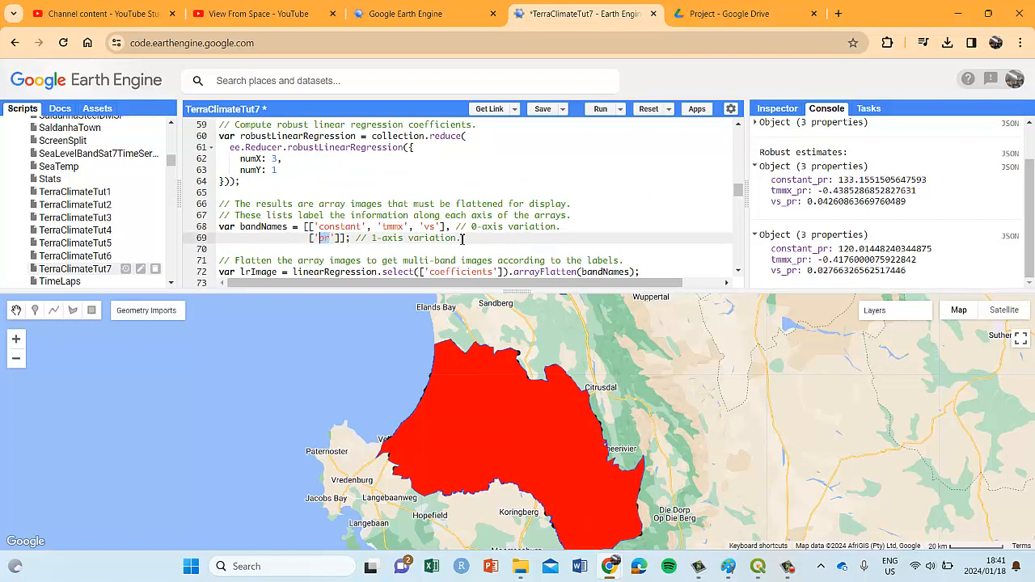
{"action": "left_click_drag", "start_coordinate": [463, 239], "coordinate": [187, 215]}
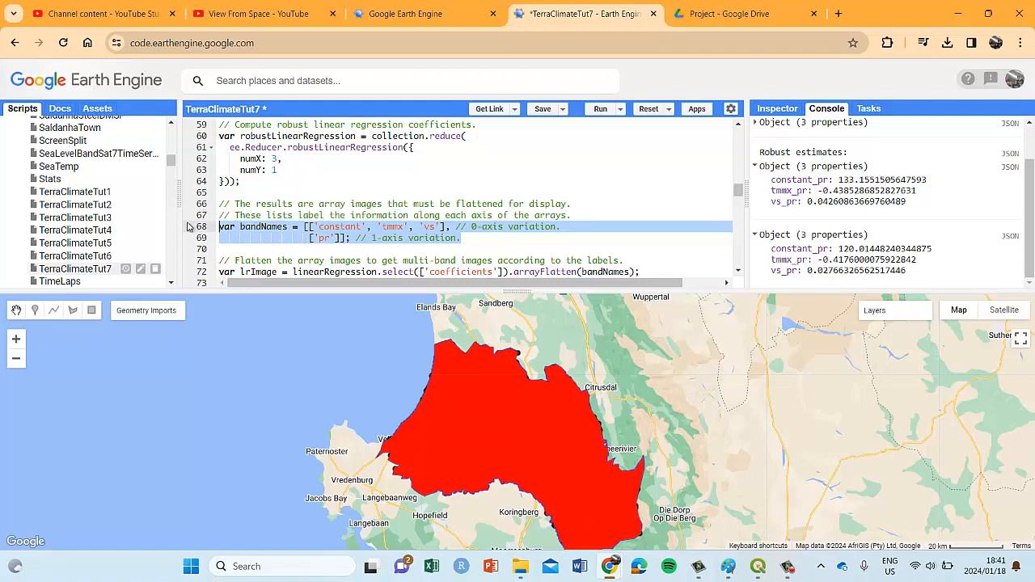
{"action": "scroll", "coordinate": [324, 242], "scroll_direction": "down", "scroll_amount": 4}
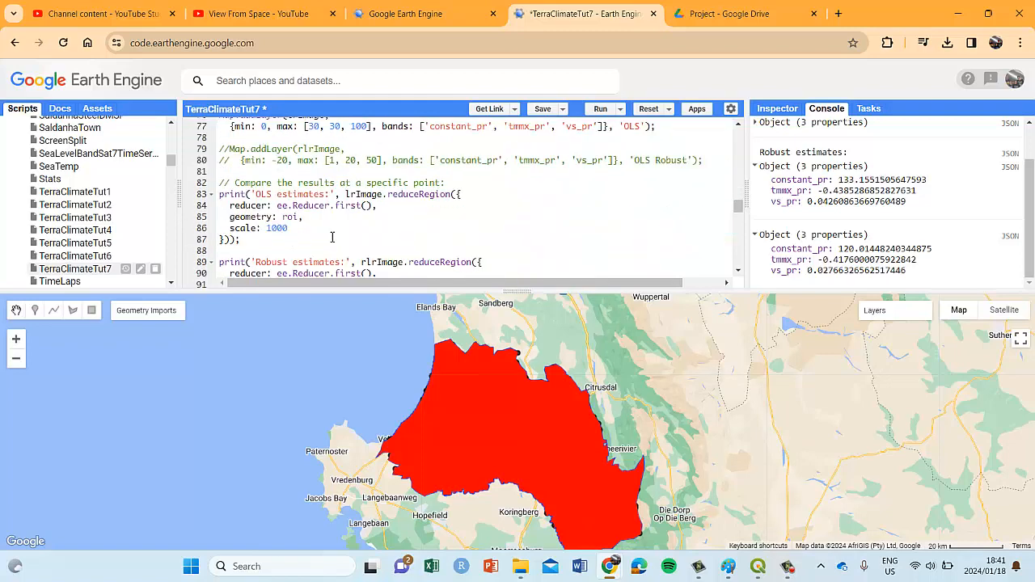
{"action": "scroll", "coordinate": [332, 237], "scroll_direction": "down", "scroll_amount": 3}
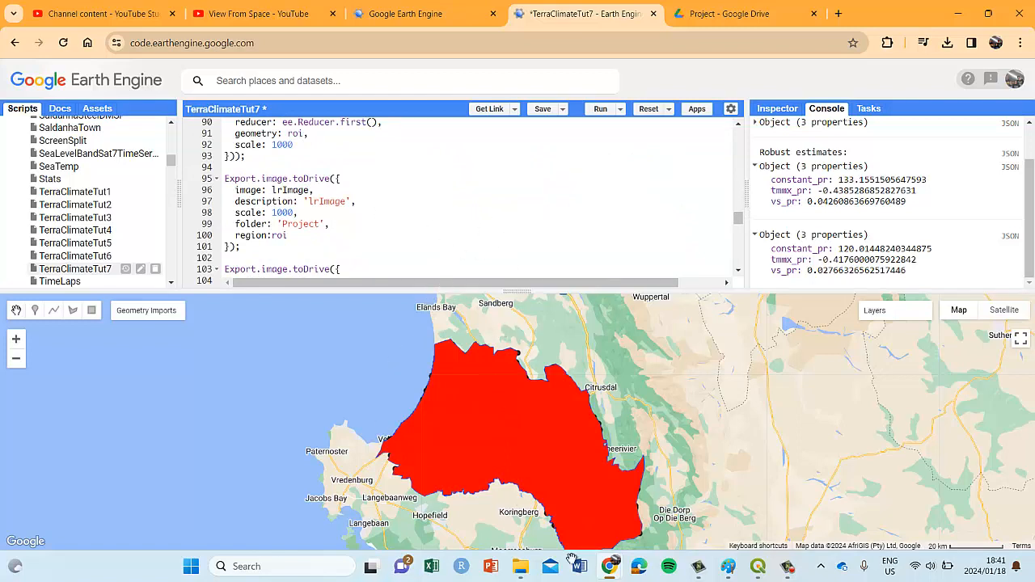
{"action": "left_click_drag", "start_coordinate": [593, 439], "coordinate": [593, 428]}
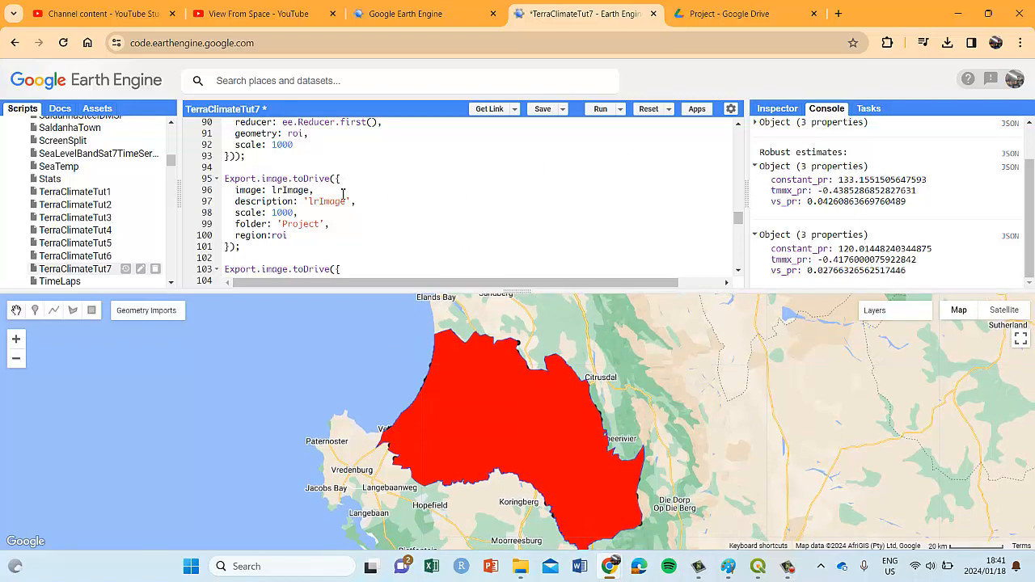
Examine the code that flattens the linear and robust regression coefficients into lrImage and rlrImage and prints their estimates.
{"action": "scroll", "coordinate": [343, 194], "scroll_direction": "up", "scroll_amount": 4}
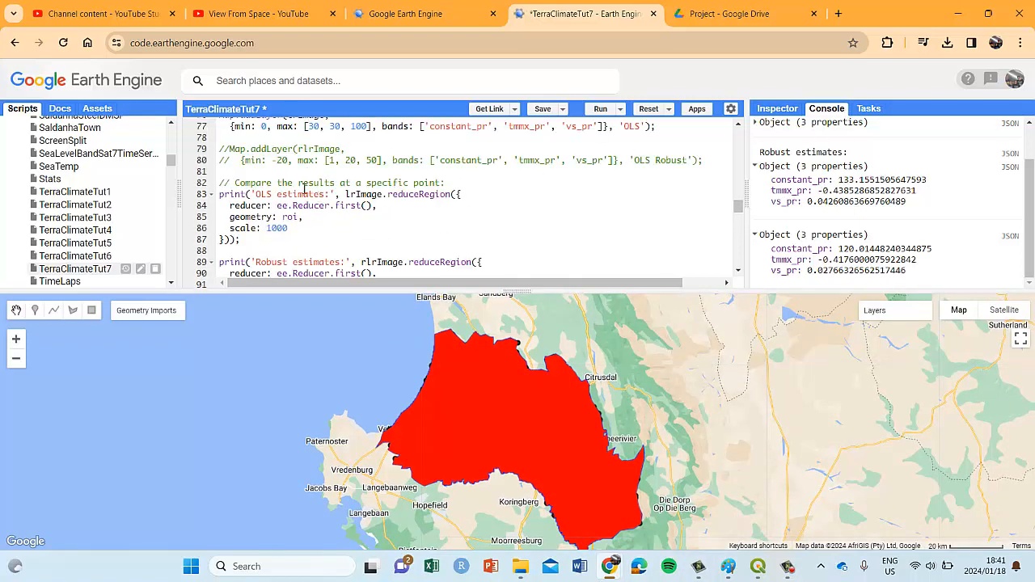
{"action": "scroll", "coordinate": [269, 190], "scroll_direction": "up", "scroll_amount": 2}
{"action": "scroll", "coordinate": [289, 179], "scroll_direction": "up", "scroll_amount": 1}
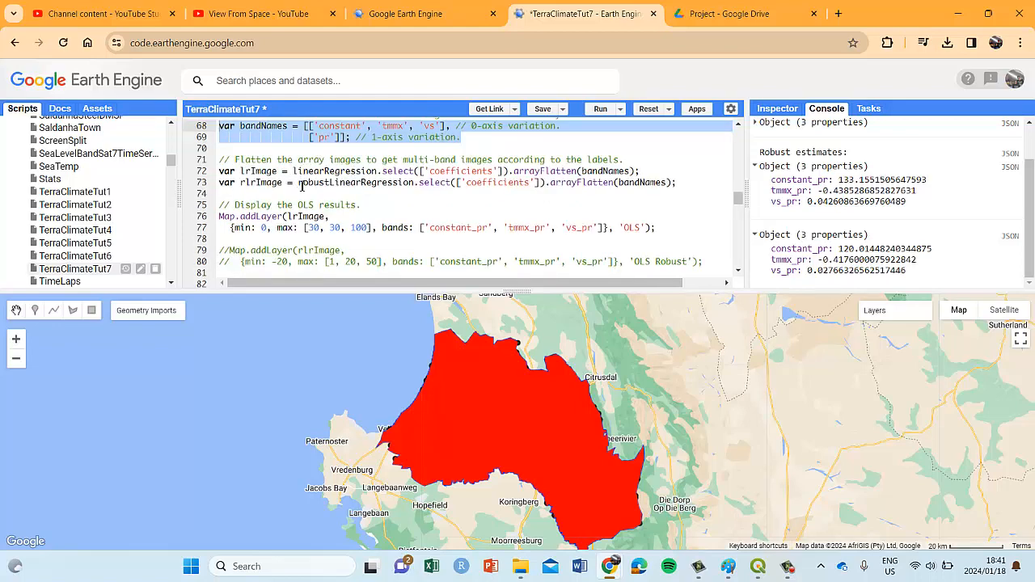
{"action": "left_click_drag", "start_coordinate": [299, 185], "coordinate": [359, 184]}
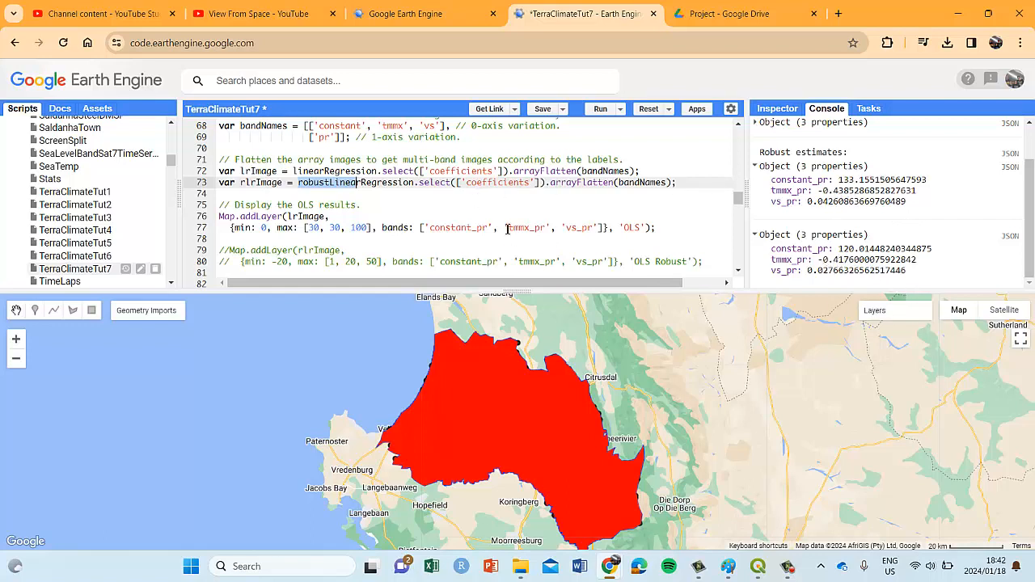
{"action": "scroll", "coordinate": [493, 218], "scroll_direction": "down", "scroll_amount": 6}
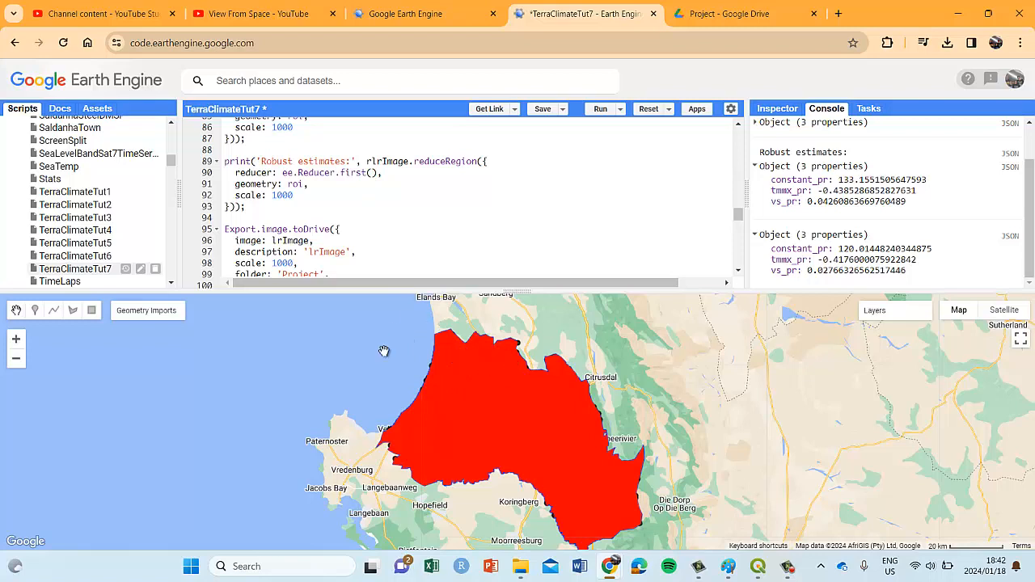
Inspect the pixel values of all map layers at a point inside the red study area.
{"action": "left_click_drag", "start_coordinate": [559, 467], "coordinate": [565, 454]}
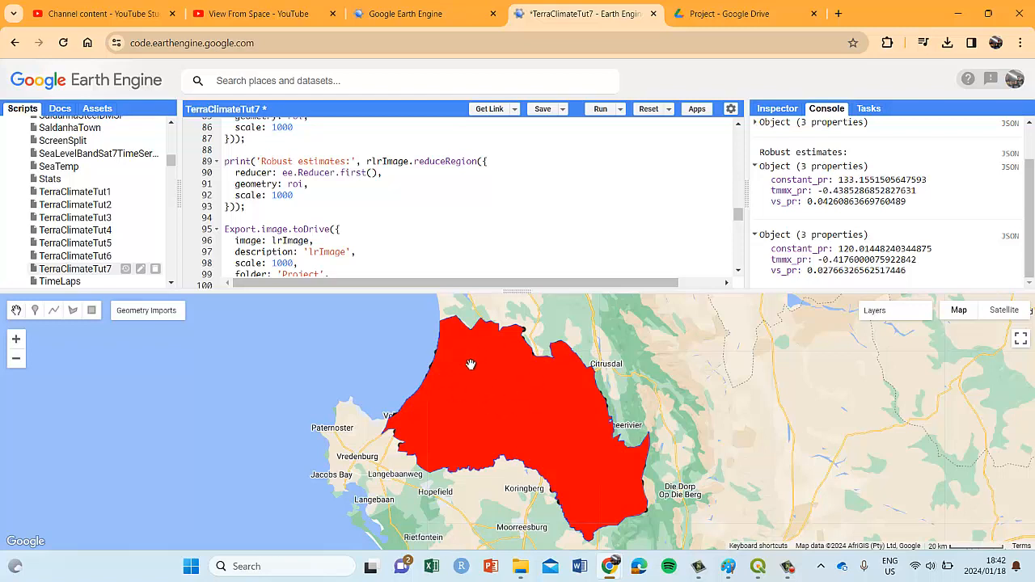
{"action": "mouse_move", "coordinate": [865, 311]}
{"action": "left_click", "coordinate": [777, 109]}
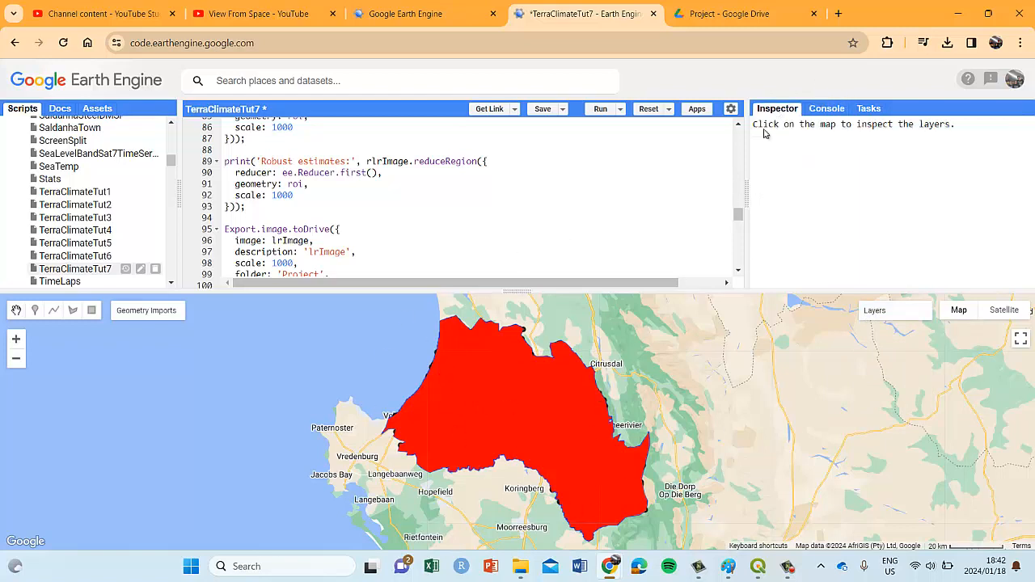
{"action": "left_click", "coordinate": [625, 339]}
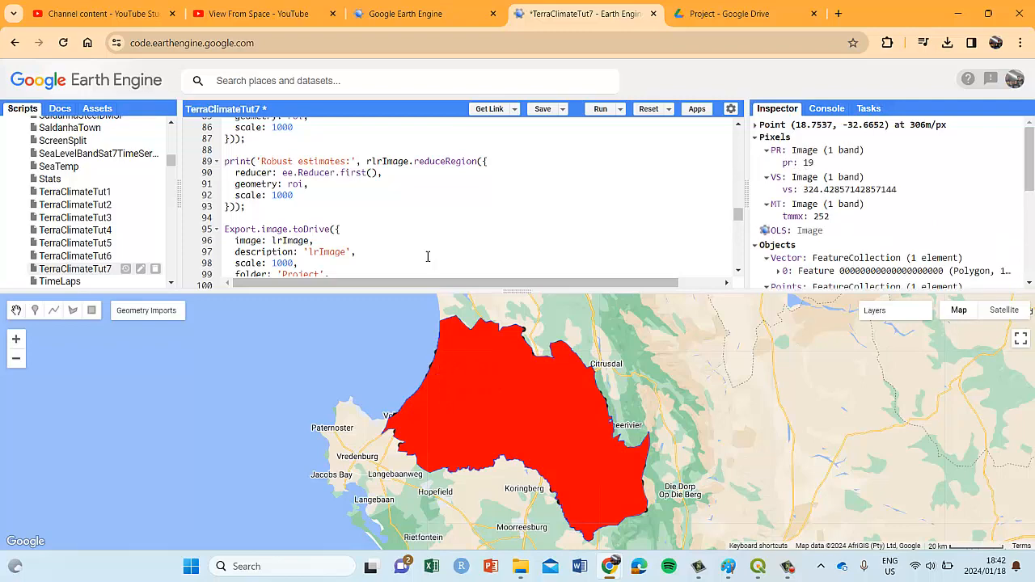
Look through the Drive export code and bring the regression estimates in the console back into view.
{"action": "scroll", "coordinate": [441, 250], "scroll_direction": "down", "scroll_amount": 6}
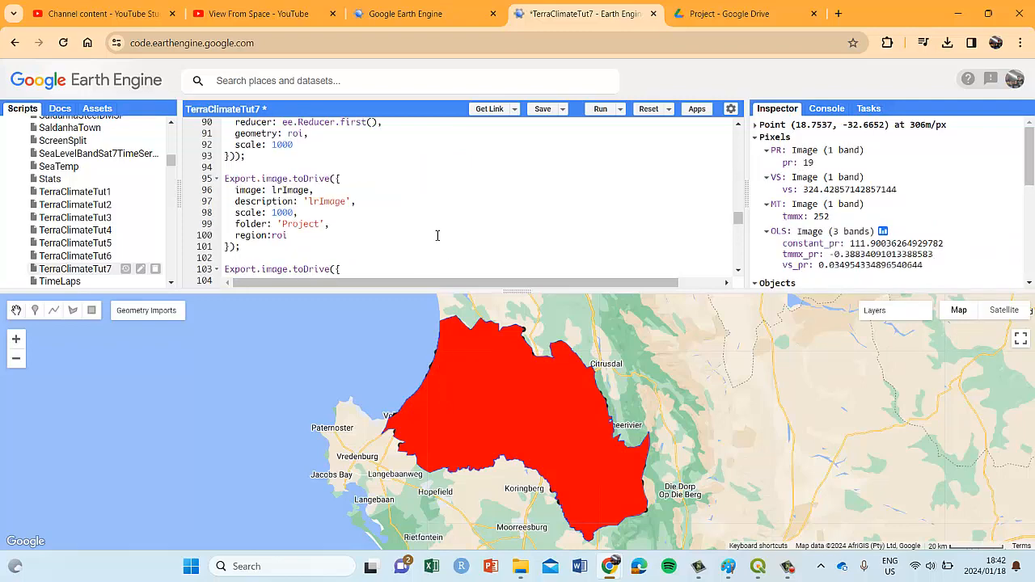
{"action": "scroll", "coordinate": [437, 235], "scroll_direction": "down", "scroll_amount": 2}
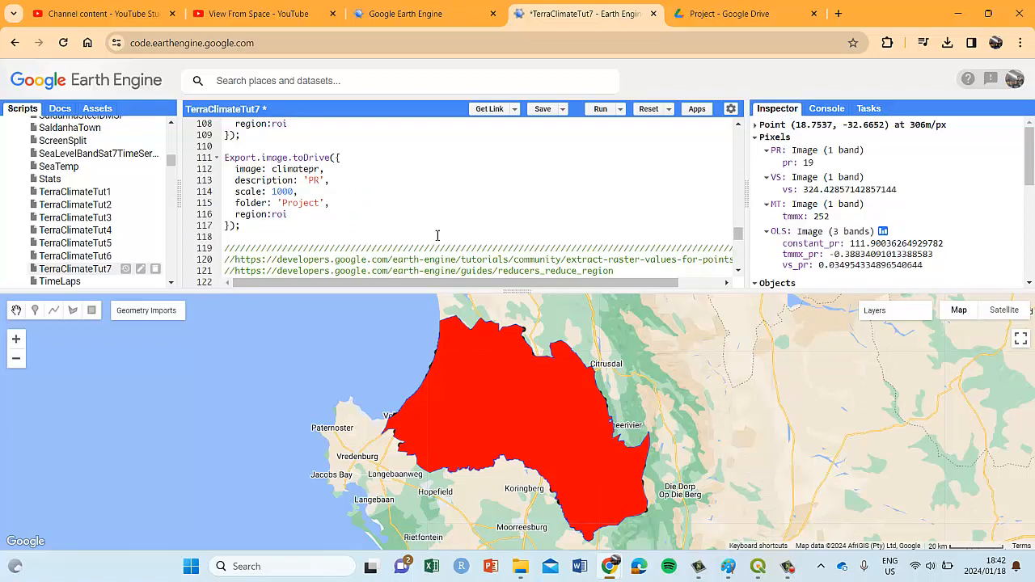
{"action": "scroll", "coordinate": [437, 236], "scroll_direction": "up", "scroll_amount": 2}
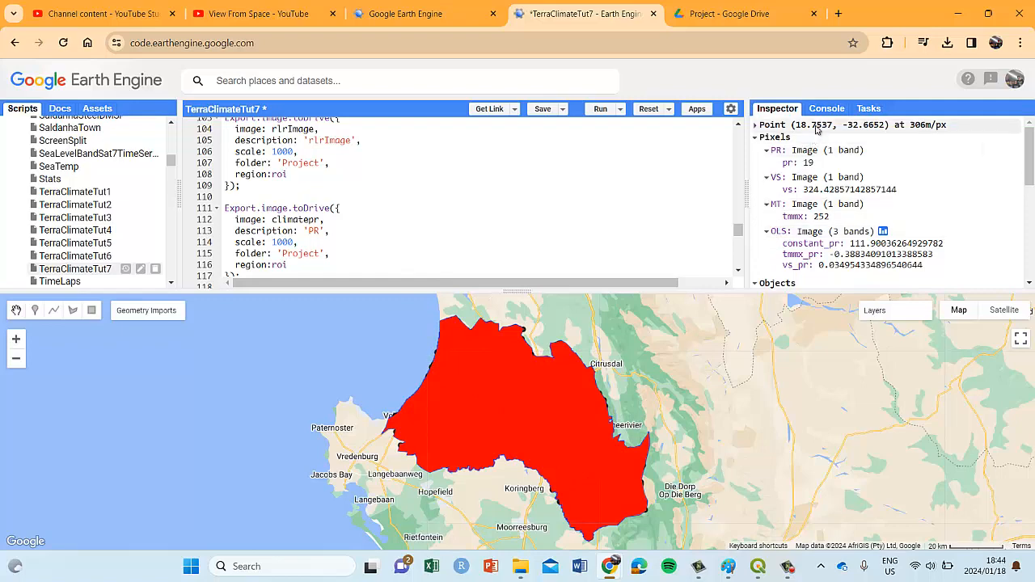
{"action": "left_click", "coordinate": [826, 109]}
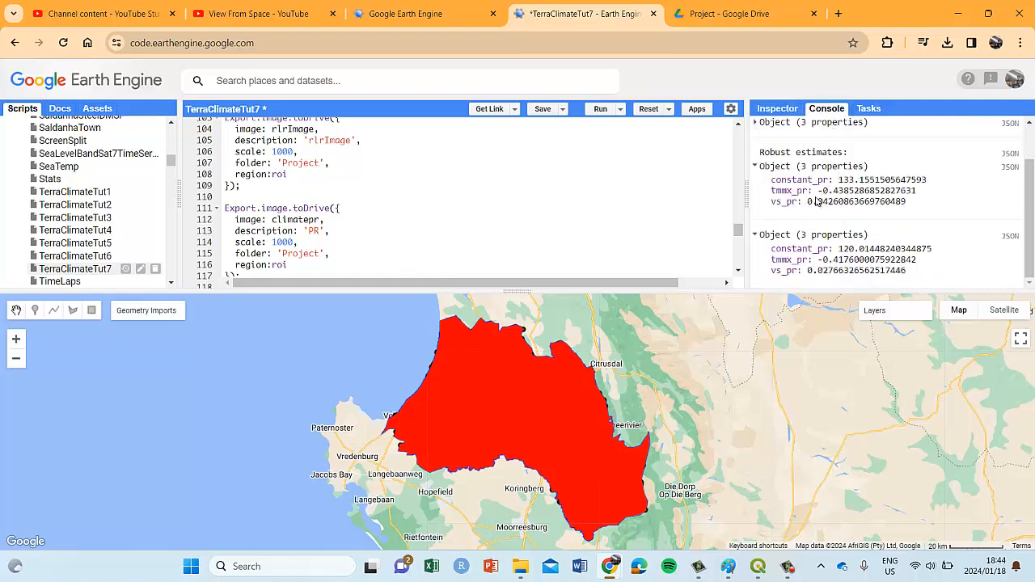
Examine the image variables in the three Drive export blocks: lrImage, rlrImage and climatepr.
{"action": "scroll", "coordinate": [373, 244], "scroll_direction": "up", "scroll_amount": 3}
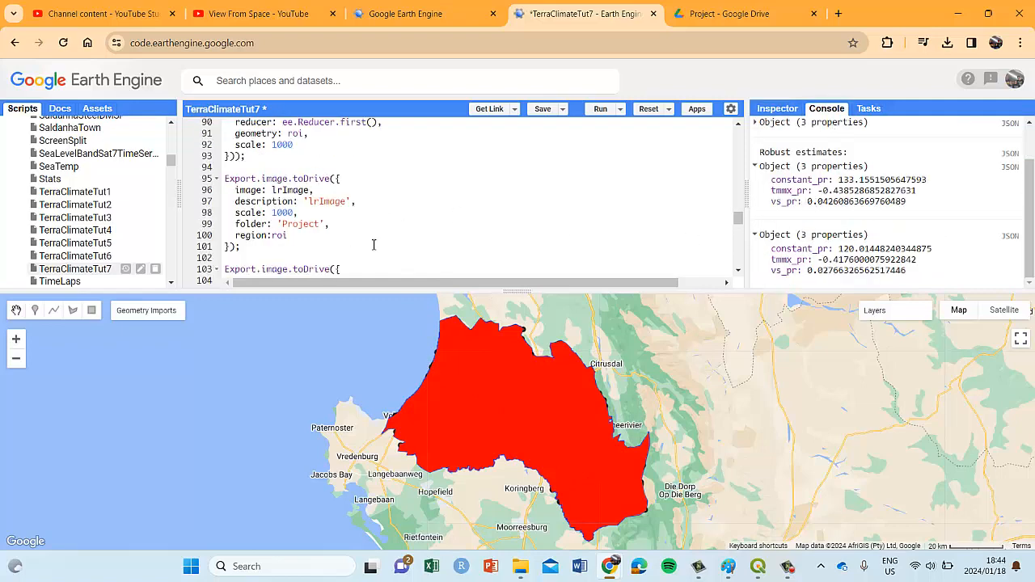
{"action": "scroll", "coordinate": [373, 245], "scroll_direction": "up", "scroll_amount": 1}
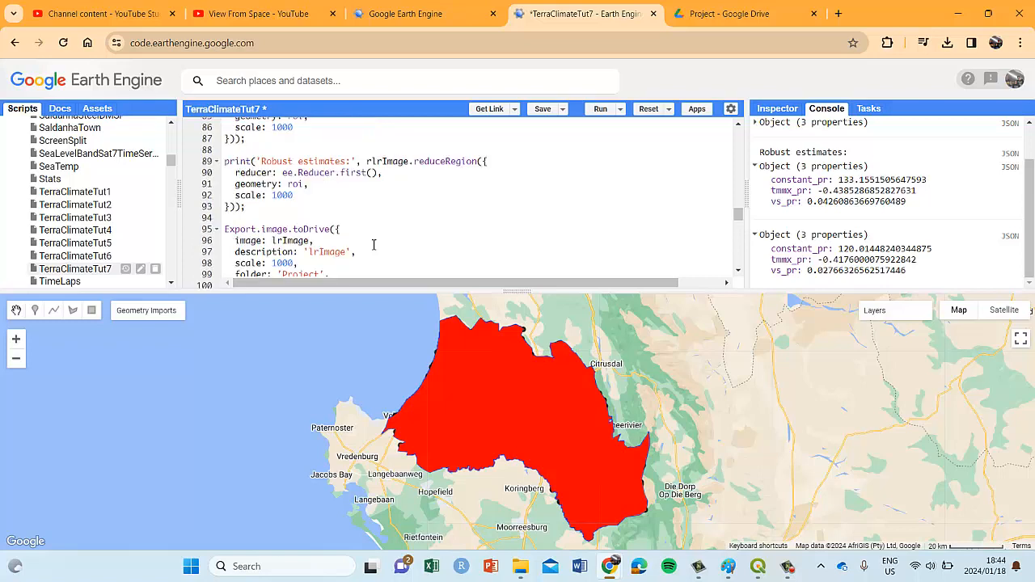
{"action": "scroll", "coordinate": [374, 244], "scroll_direction": "down", "scroll_amount": 1}
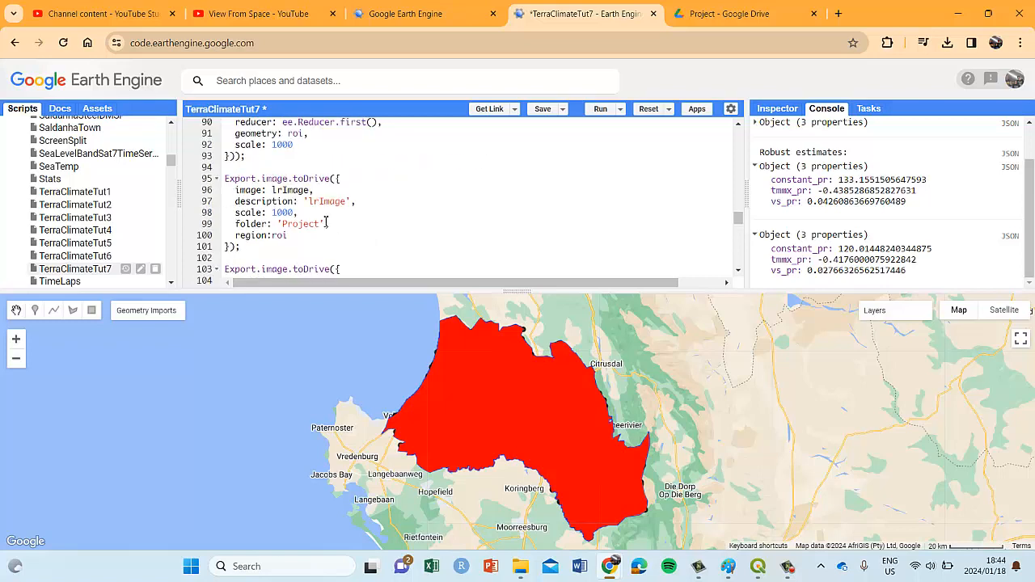
{"action": "scroll", "coordinate": [326, 223], "scroll_direction": "down", "scroll_amount": 1}
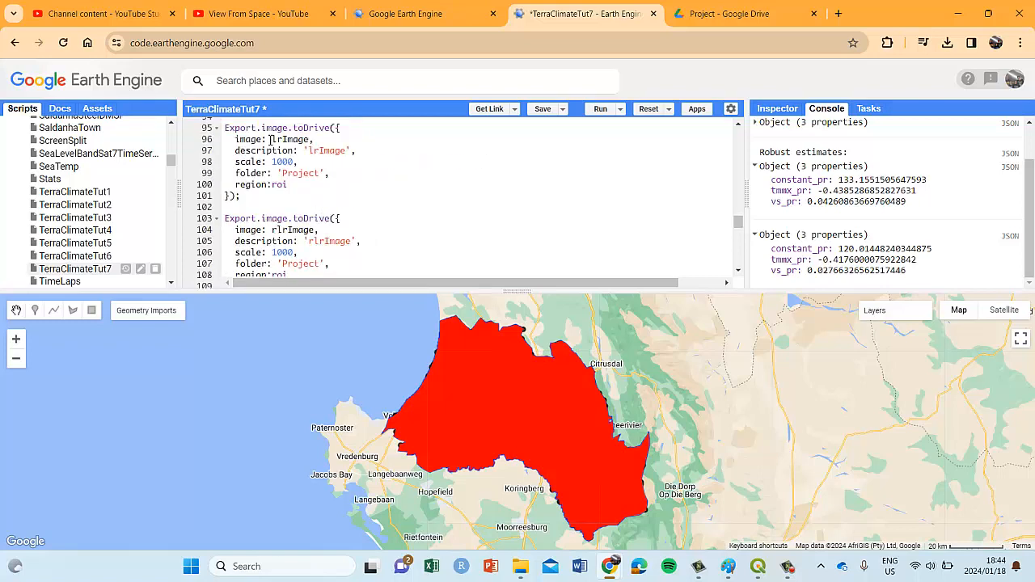
{"action": "left_click_drag", "start_coordinate": [272, 139], "coordinate": [315, 140]}
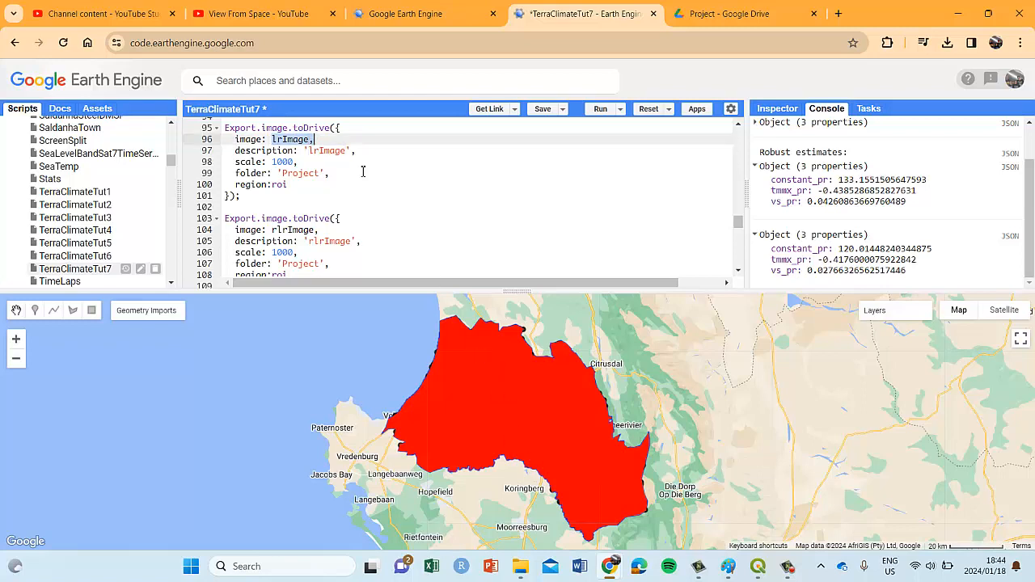
{"action": "left_click_drag", "start_coordinate": [273, 229], "coordinate": [318, 229]}
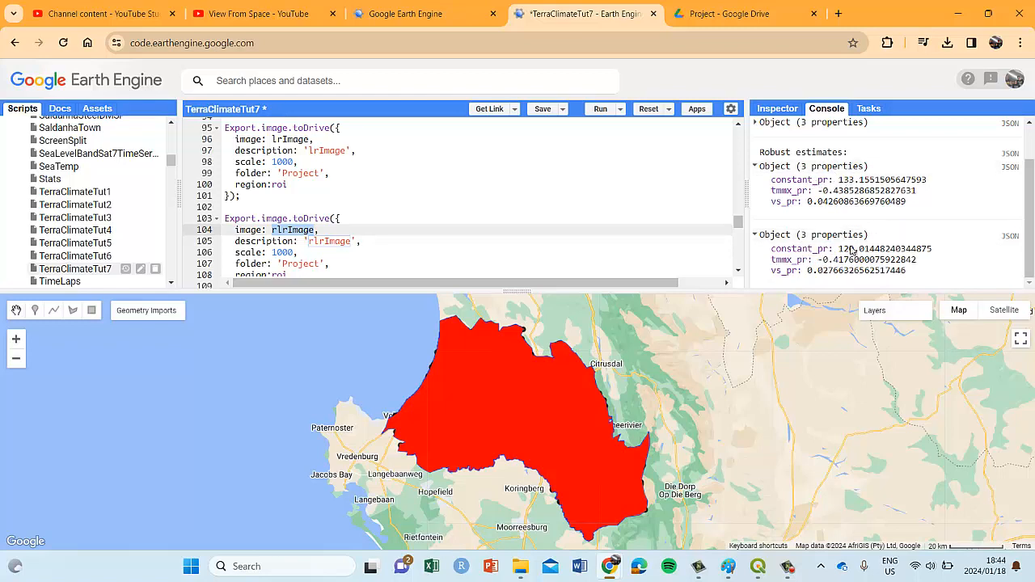
{"action": "scroll", "coordinate": [355, 214], "scroll_direction": "down", "scroll_amount": 2}
{"action": "scroll", "coordinate": [355, 214], "scroll_direction": "down", "scroll_amount": 2}
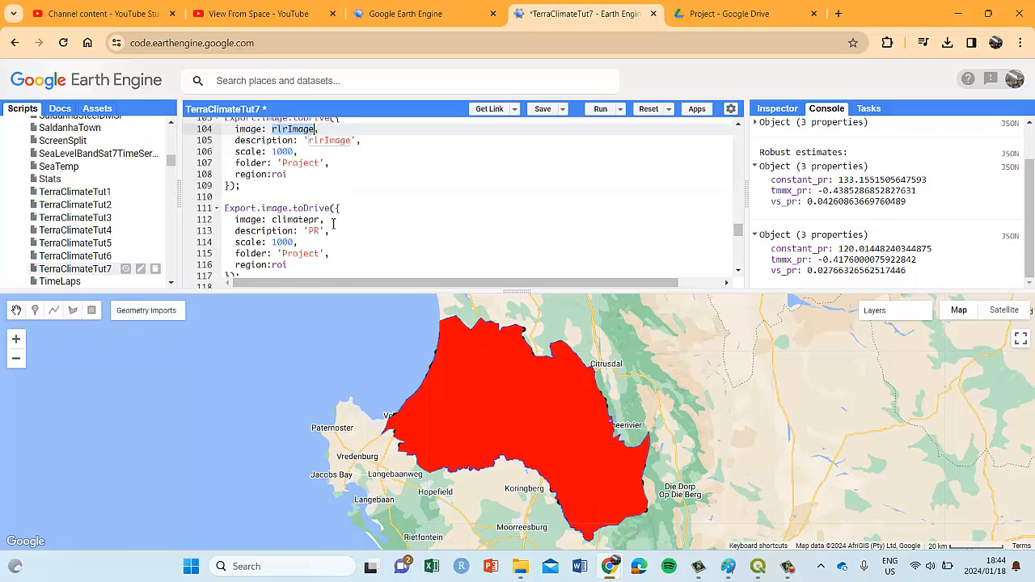
{"action": "left_click", "coordinate": [322, 220]}
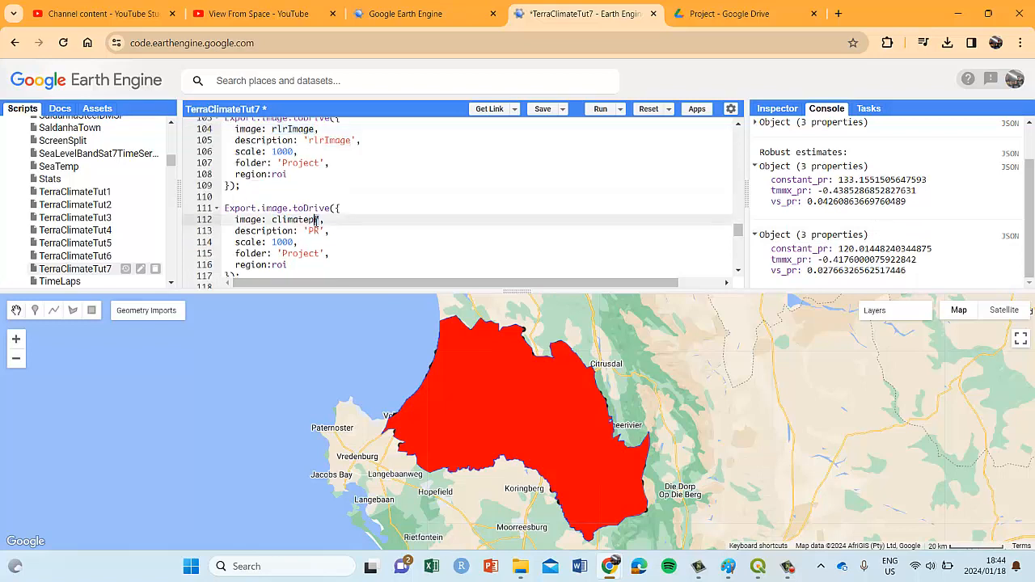
{"action": "left_click_drag", "start_coordinate": [316, 220], "coordinate": [275, 220]}
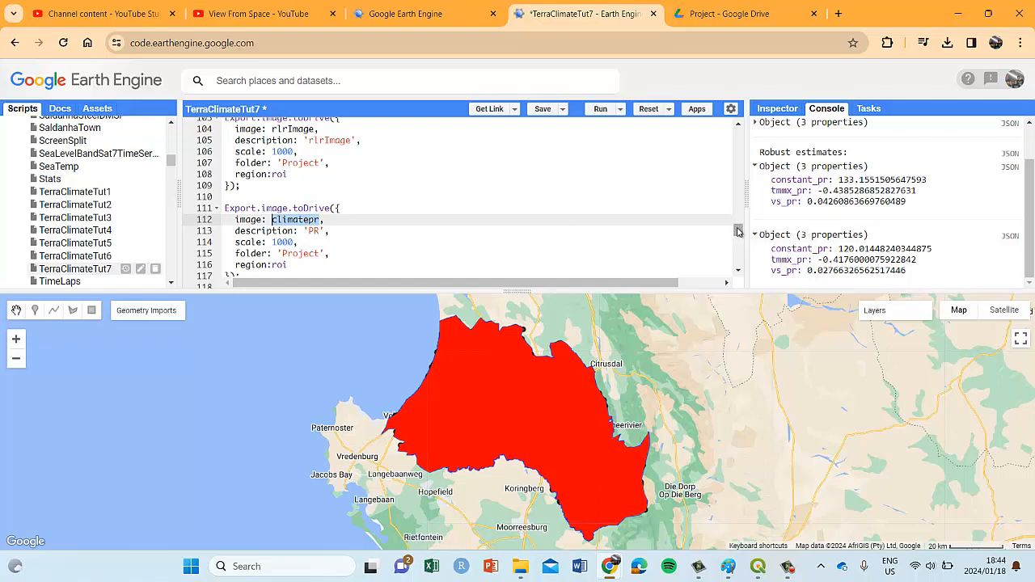
Examine the climatepr median definition and the TerraClimate date filter from 1960-01-01 to 2022-12-01 near the script's start.
{"action": "left_click_drag", "start_coordinate": [737, 233], "coordinate": [738, 121]}
{"action": "scroll", "coordinate": [468, 182], "scroll_direction": "down", "scroll_amount": 3}
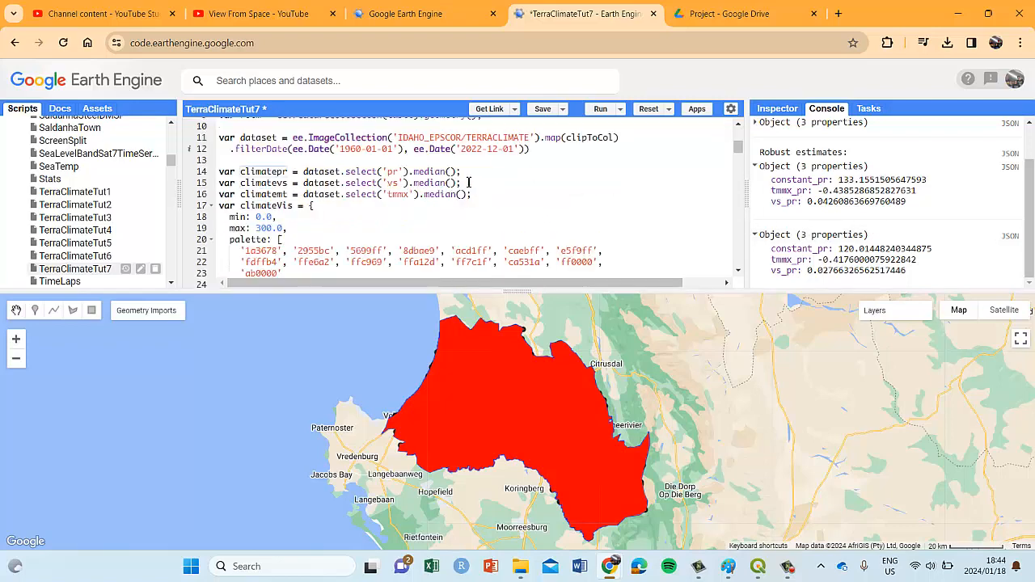
{"action": "scroll", "coordinate": [365, 163], "scroll_direction": "up", "scroll_amount": 1}
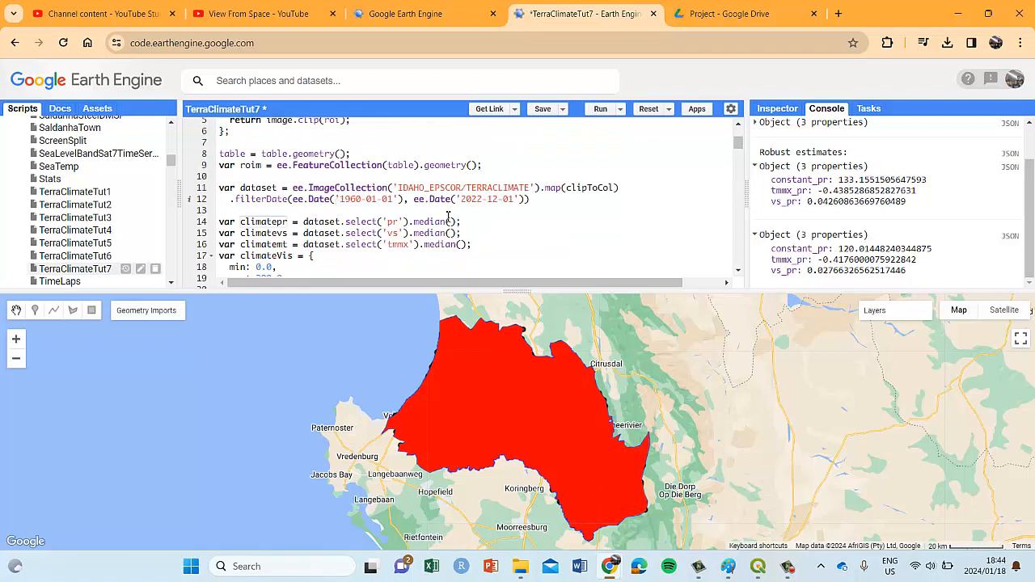
{"action": "left_click_drag", "start_coordinate": [469, 225], "coordinate": [240, 226]}
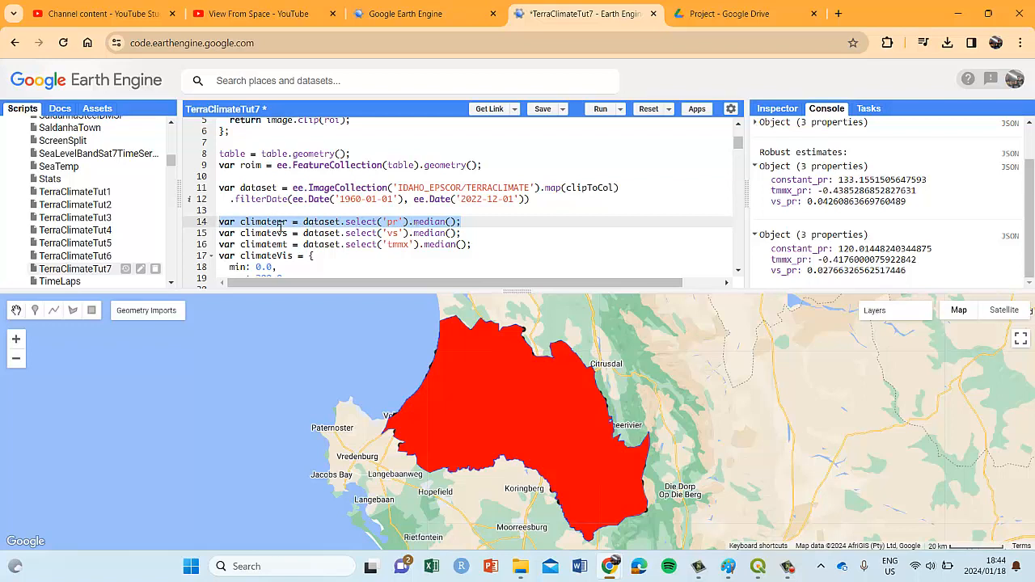
{"action": "left_click_drag", "start_coordinate": [287, 224], "coordinate": [279, 222]}
{"action": "left_click_drag", "start_coordinate": [340, 202], "coordinate": [538, 204]}
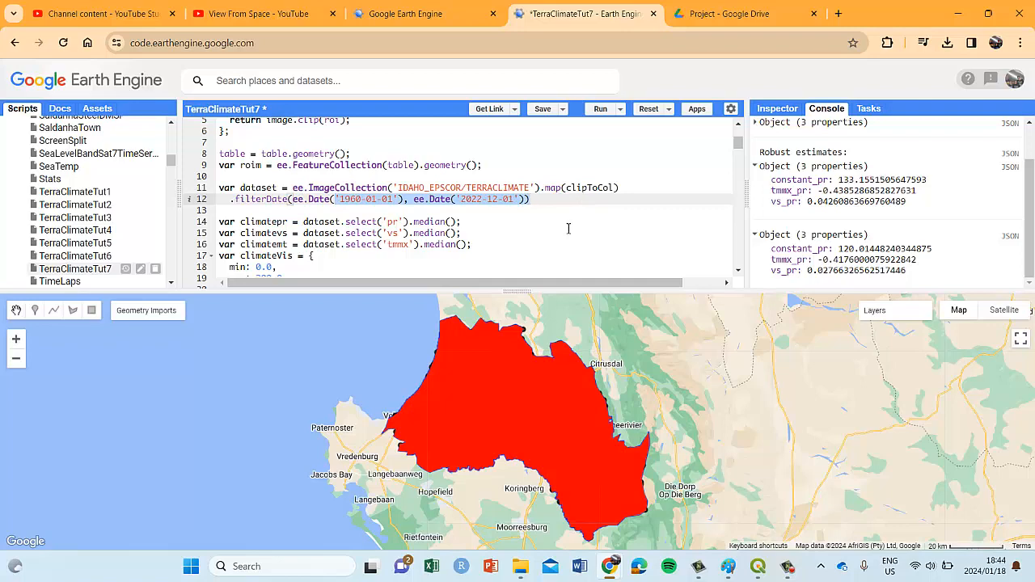
Review the climateVis visualization settings and return to the lrImage Drive export block.
{"action": "scroll", "coordinate": [568, 228], "scroll_direction": "down", "scroll_amount": 2}
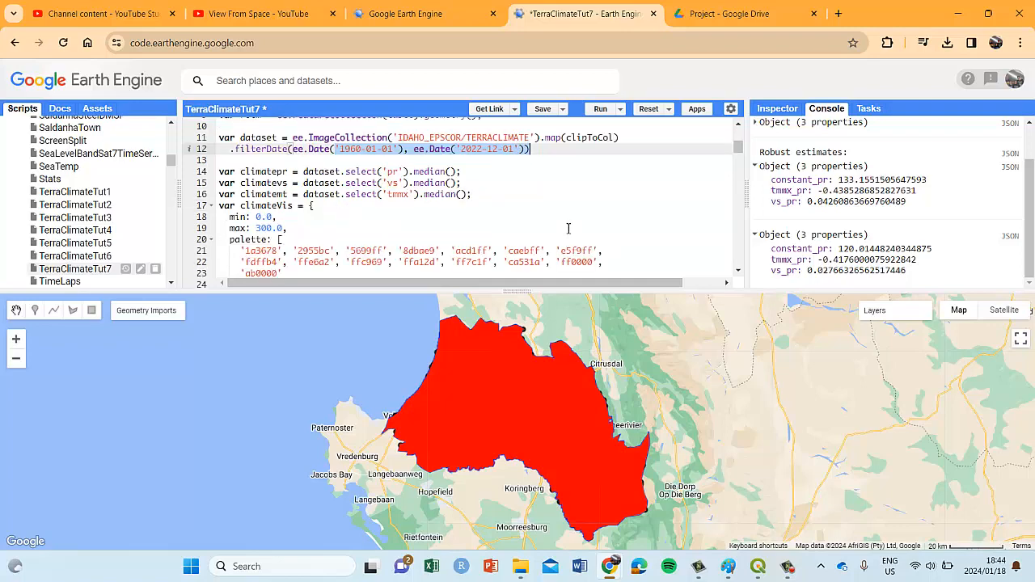
{"action": "scroll", "coordinate": [568, 229], "scroll_direction": "down", "scroll_amount": 2}
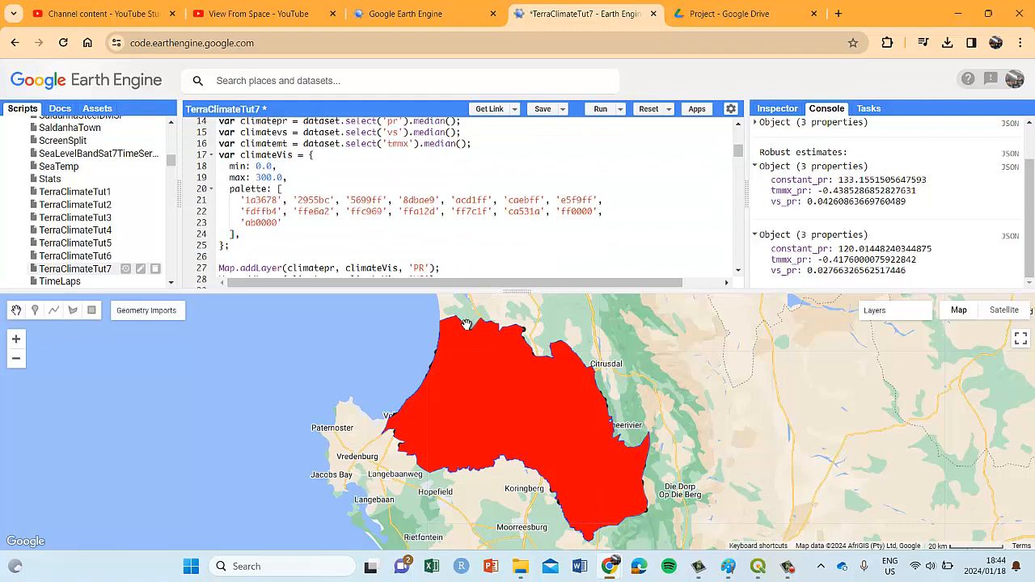
{"action": "left_click_drag", "start_coordinate": [738, 153], "coordinate": [739, 190]}
{"action": "scroll", "coordinate": [662, 178], "scroll_direction": "down", "scroll_amount": 10}
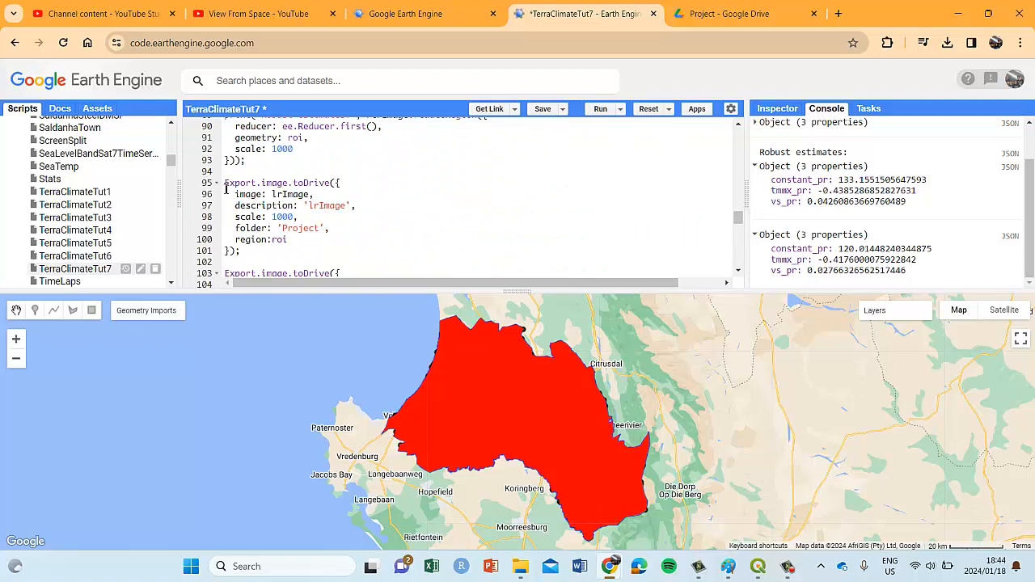
Review the lrImage export block, its rlrImage and lrImage export tasks, and the block's 'Project' folder setting.
{"action": "left_click_drag", "start_coordinate": [226, 185], "coordinate": [304, 263]}
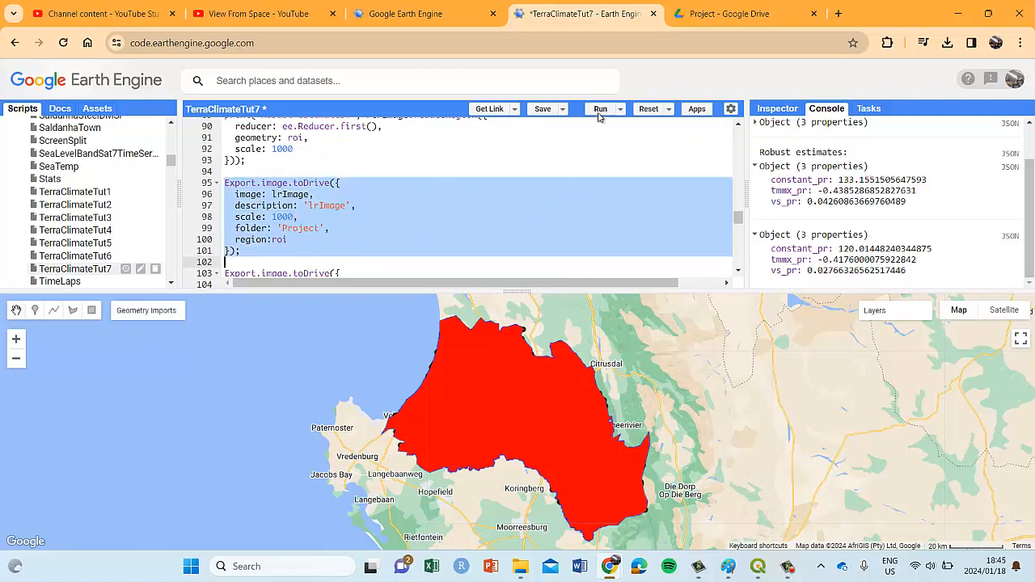
{"action": "left_click", "coordinate": [869, 109]}
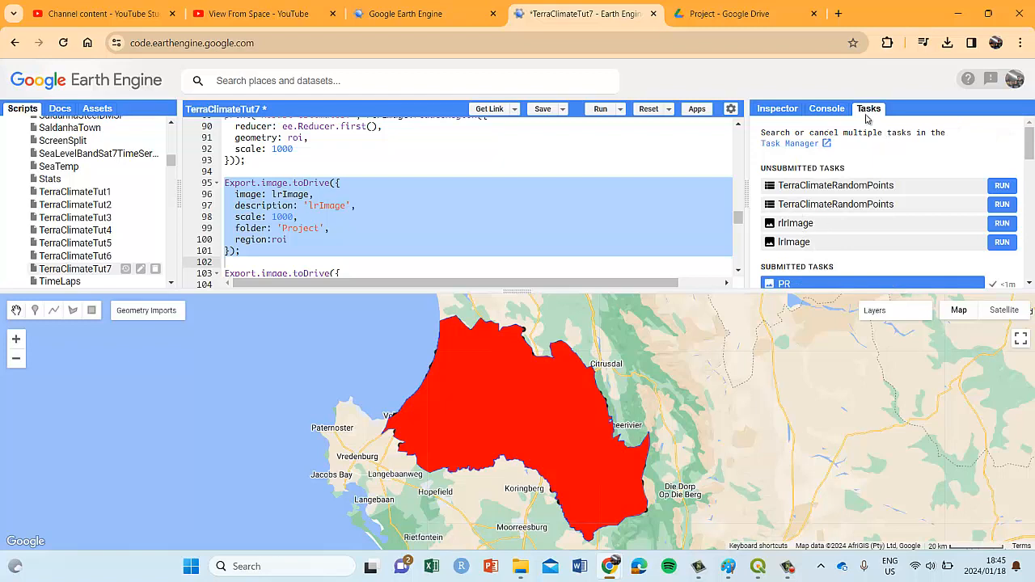
{"action": "scroll", "coordinate": [794, 242], "scroll_direction": "down", "scroll_amount": 1}
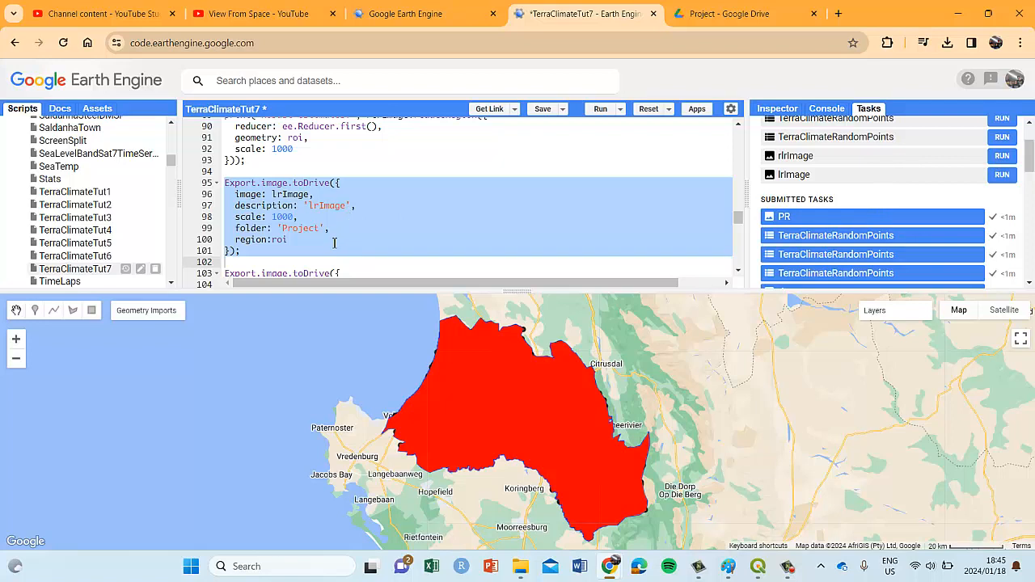
{"action": "left_click_drag", "start_coordinate": [328, 228], "coordinate": [278, 228]}
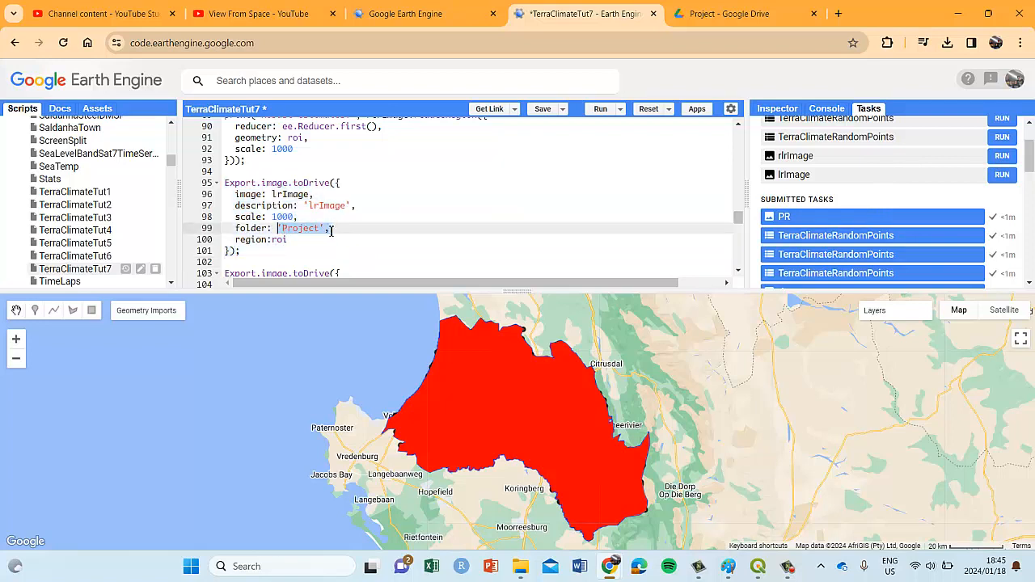
{"action": "left_click", "coordinate": [331, 230]}
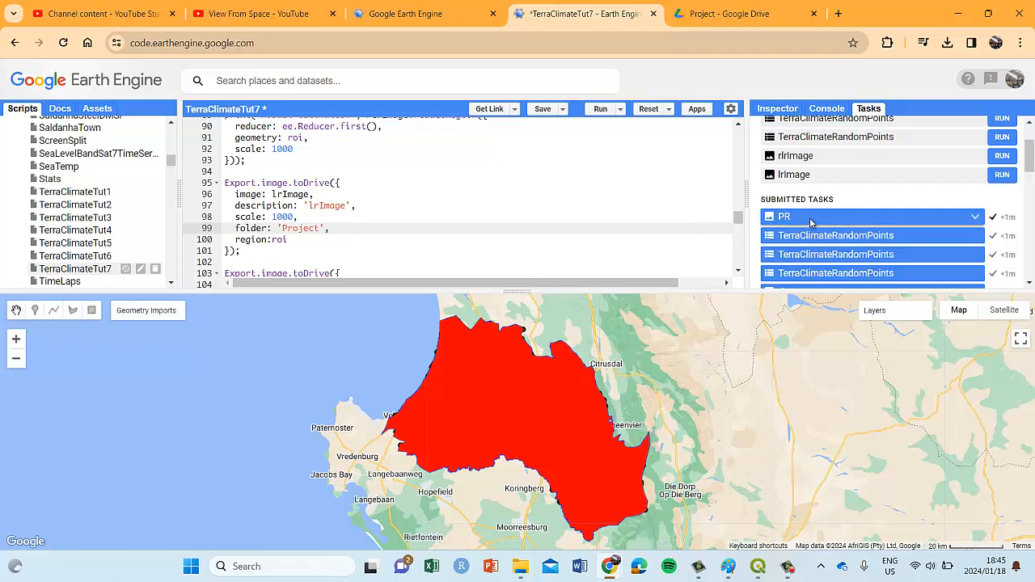
Check the exported TIF images in the Google Drive Project folder and the file actions available for PR.tif.
{"action": "left_click", "coordinate": [728, 14]}
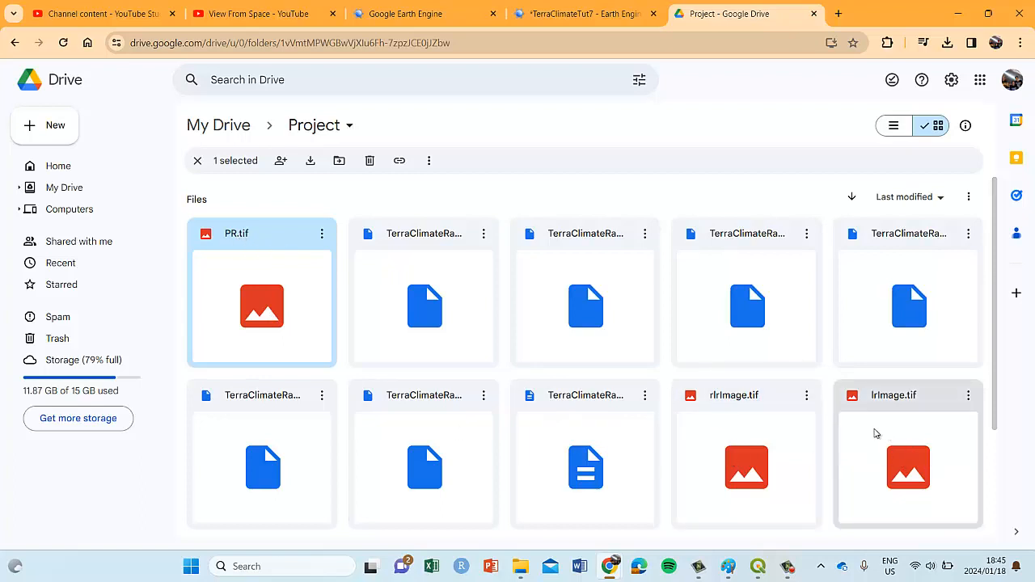
{"action": "left_click", "coordinate": [320, 235]}
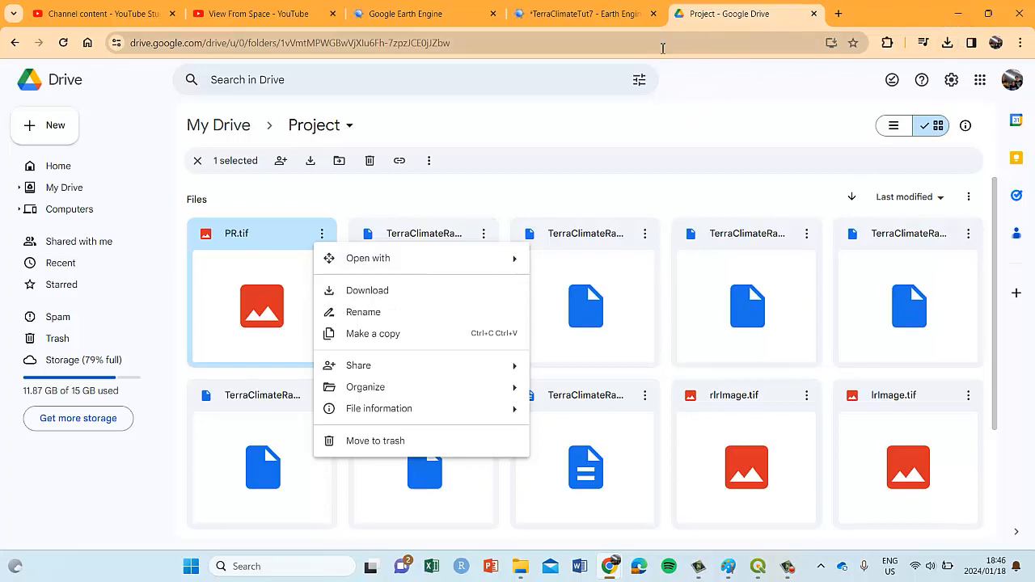
{"action": "left_click", "coordinate": [628, 17]}
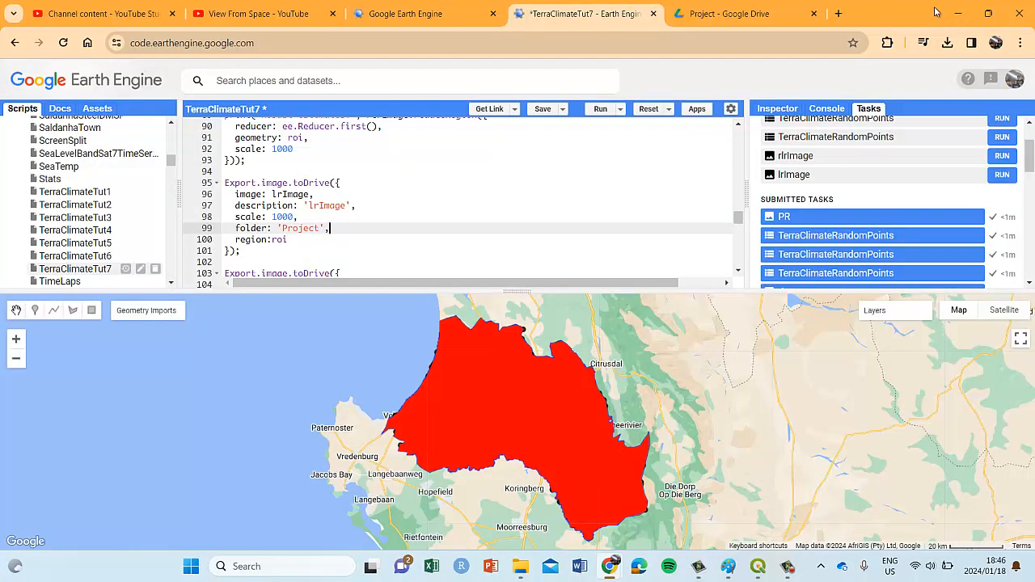
Switch to QGIS and preview the rlrImage, lrImage and PR raster layers on the map, hiding them all again.
{"action": "left_click", "coordinate": [758, 568]}
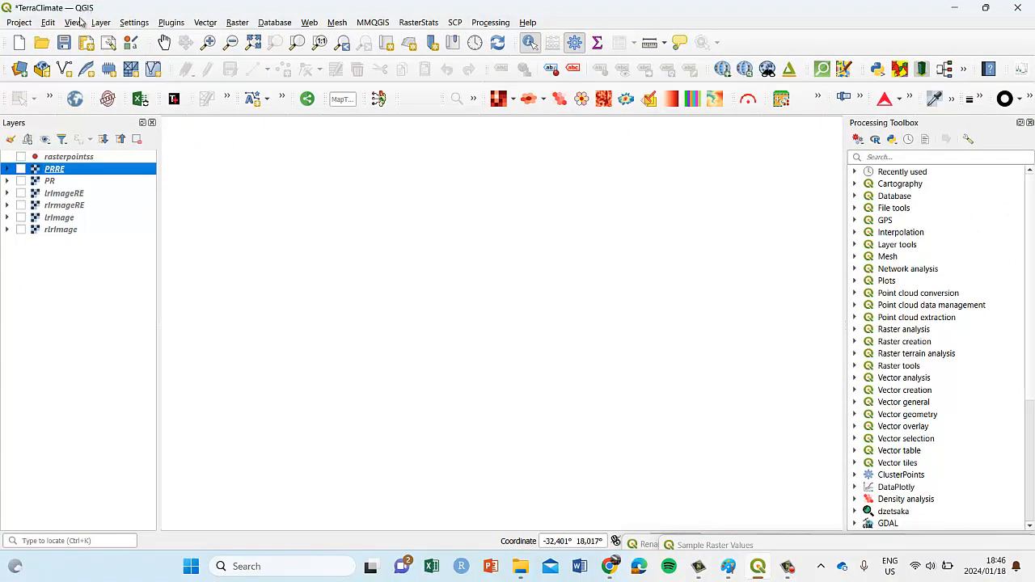
{"action": "left_click", "coordinate": [19, 24]}
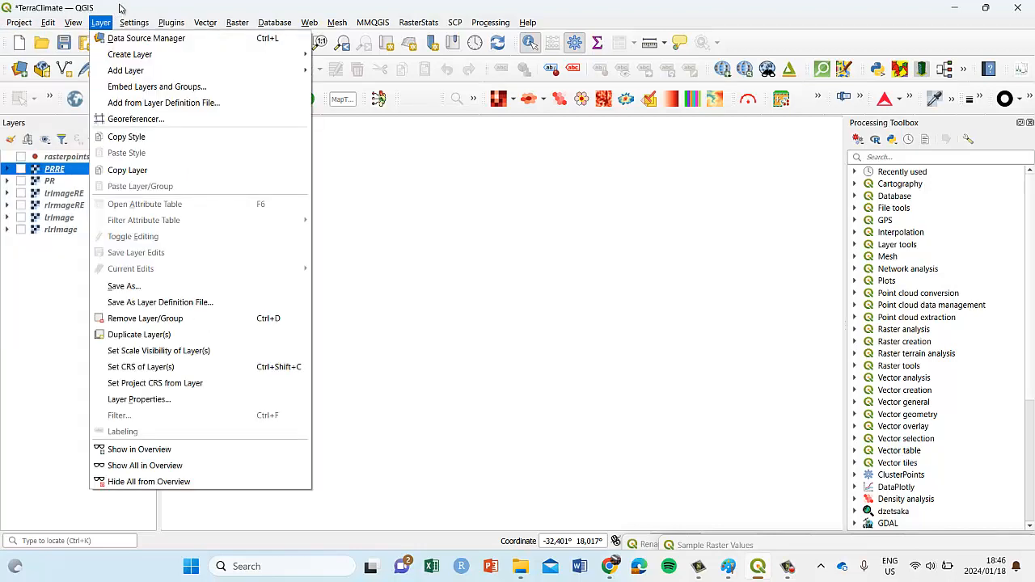
{"action": "left_click", "coordinate": [103, 23]}
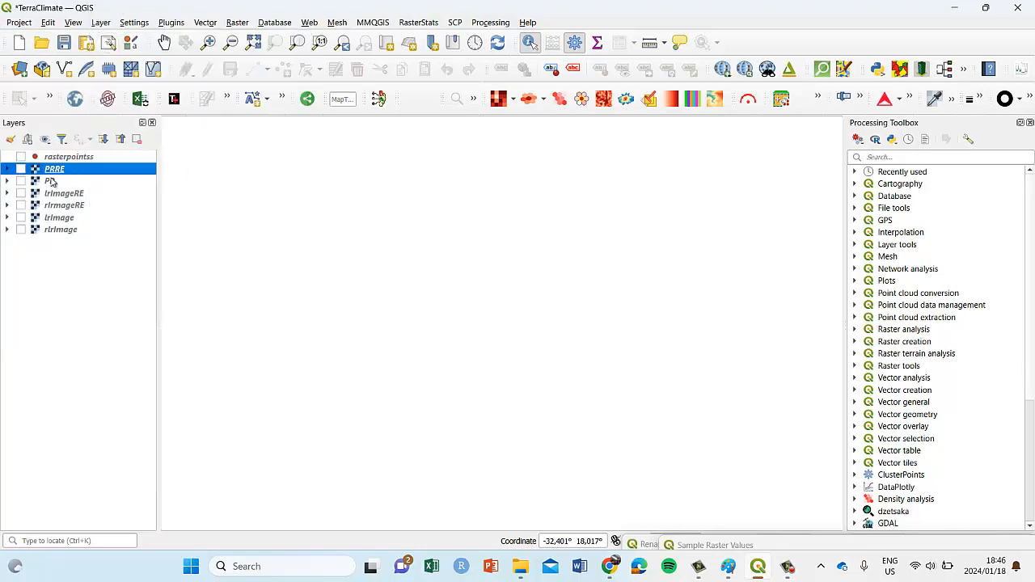
{"action": "left_click", "coordinate": [20, 230]}
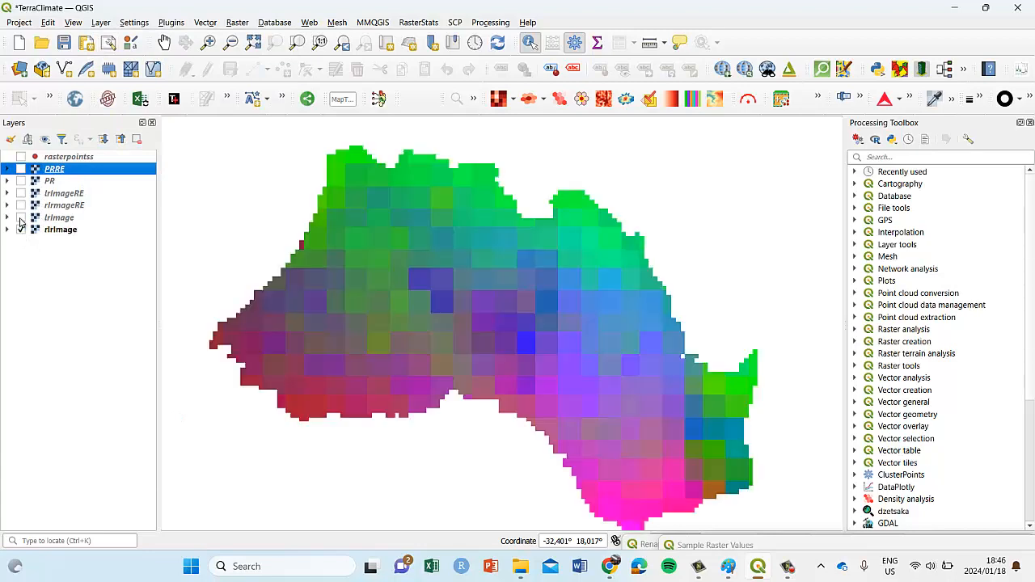
{"action": "left_click", "coordinate": [20, 217]}
{"action": "left_click", "coordinate": [20, 181]}
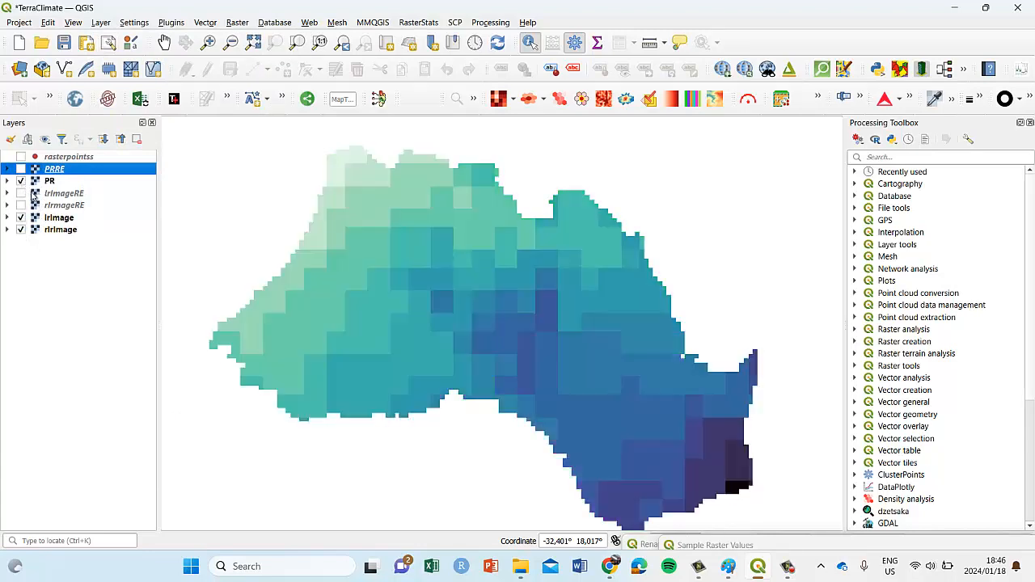
{"action": "left_click", "coordinate": [21, 181]}
{"action": "left_click", "coordinate": [21, 218]}
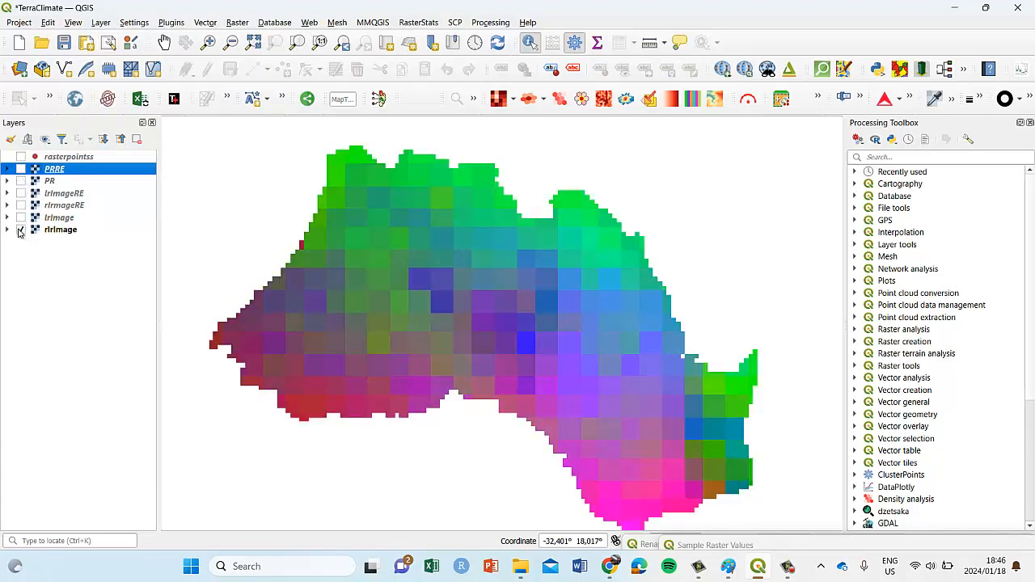
{"action": "left_click", "coordinate": [20, 230]}
Browse the View from Space YouTube folder for the rlrImage raster as a new raster layer and cancel the import.
{"action": "left_click", "coordinate": [102, 22]}
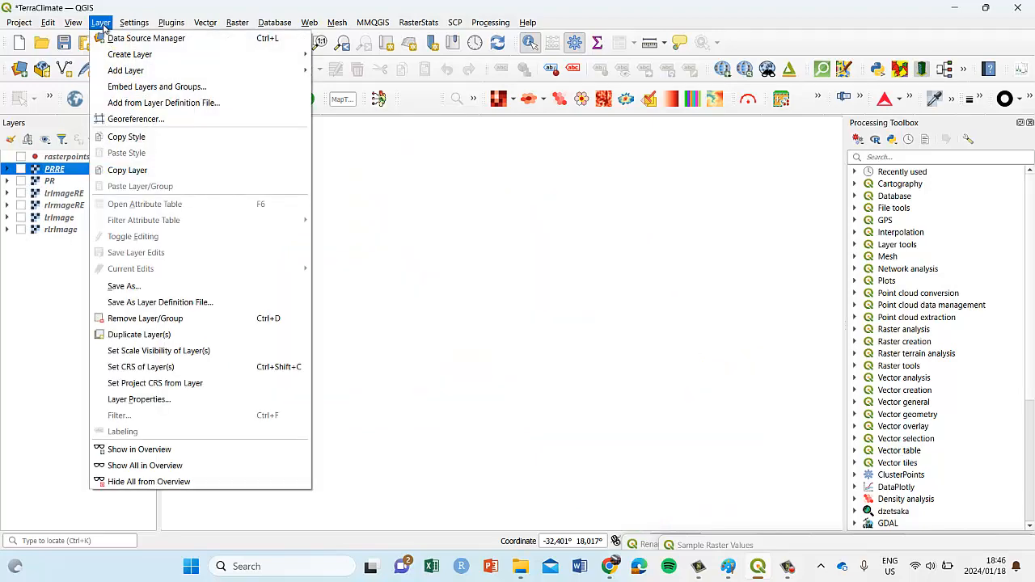
{"action": "mouse_move", "coordinate": [119, 72]}
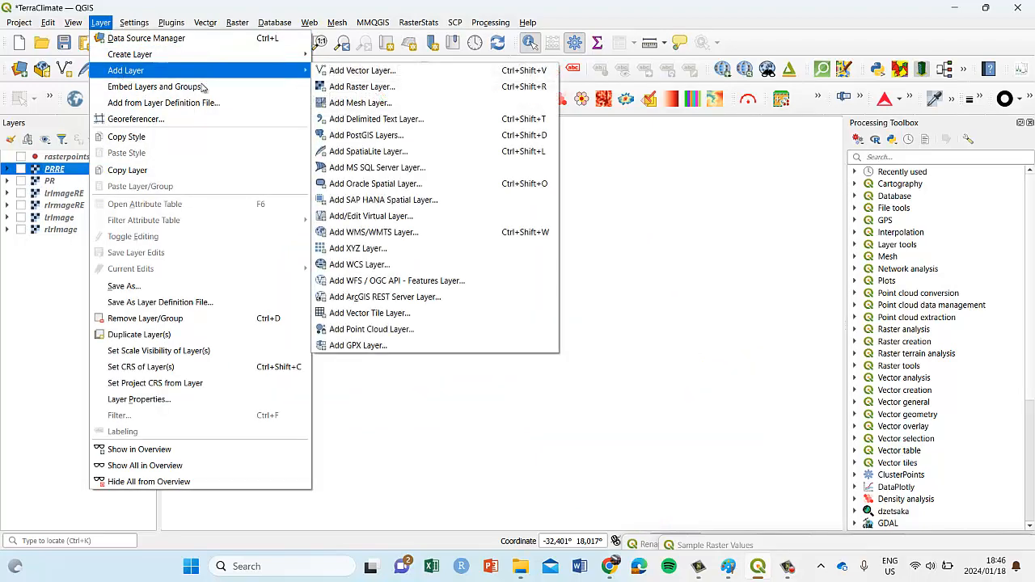
{"action": "left_click", "coordinate": [348, 87]}
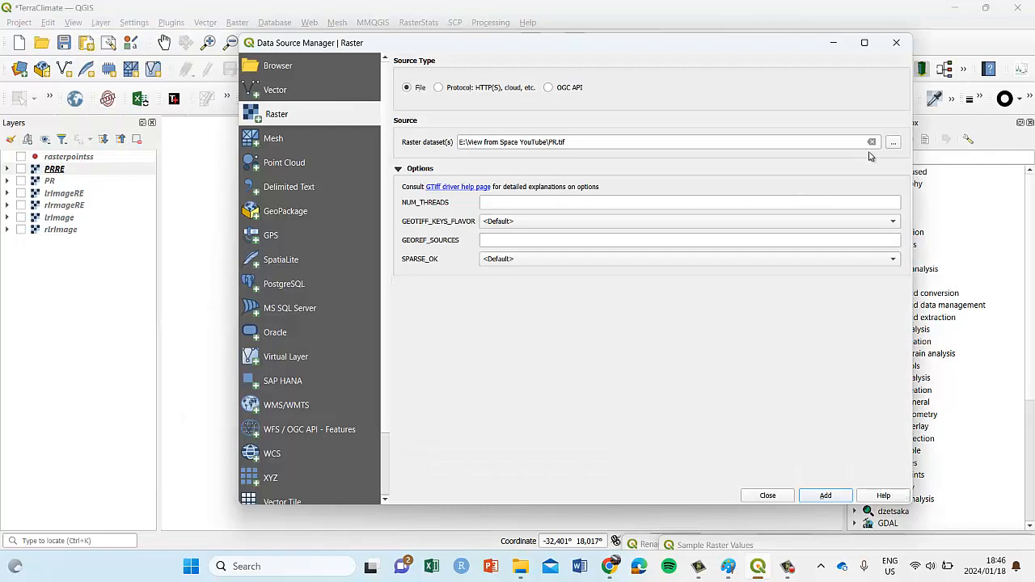
{"action": "left_click", "coordinate": [893, 142]}
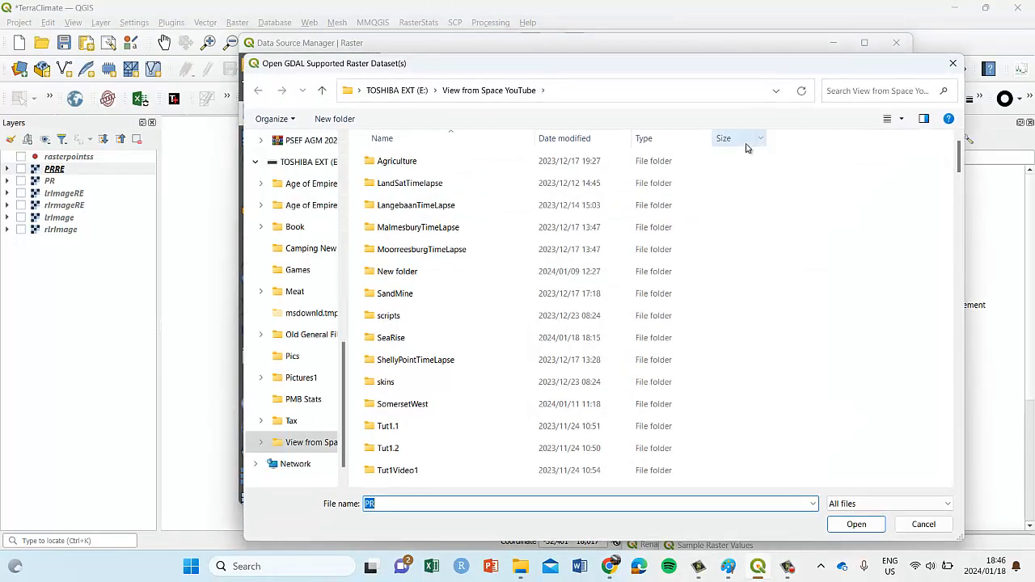
{"action": "scroll", "coordinate": [458, 300], "scroll_direction": "down", "scroll_amount": 9}
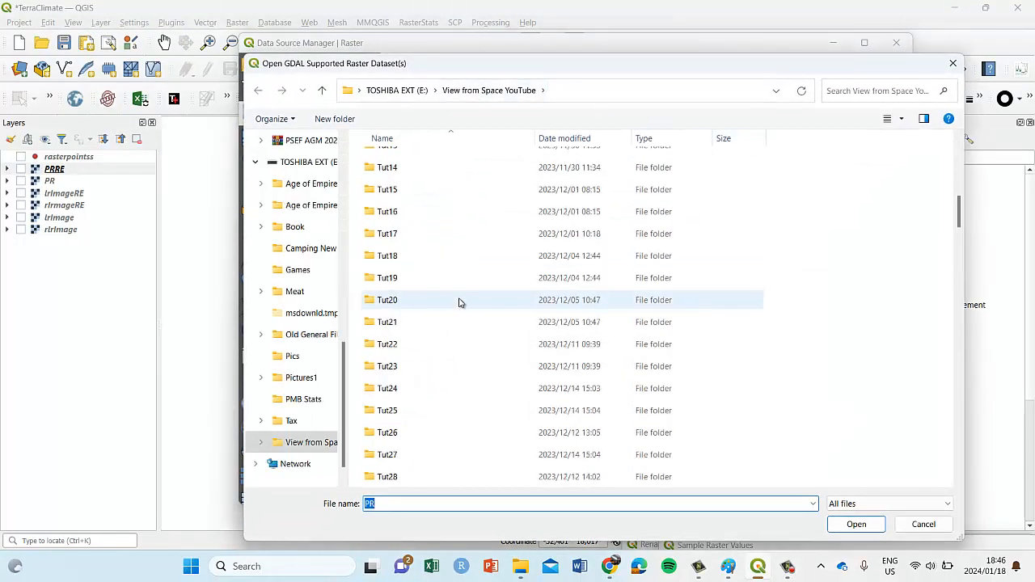
{"action": "scroll", "coordinate": [458, 300], "scroll_direction": "down", "scroll_amount": 12}
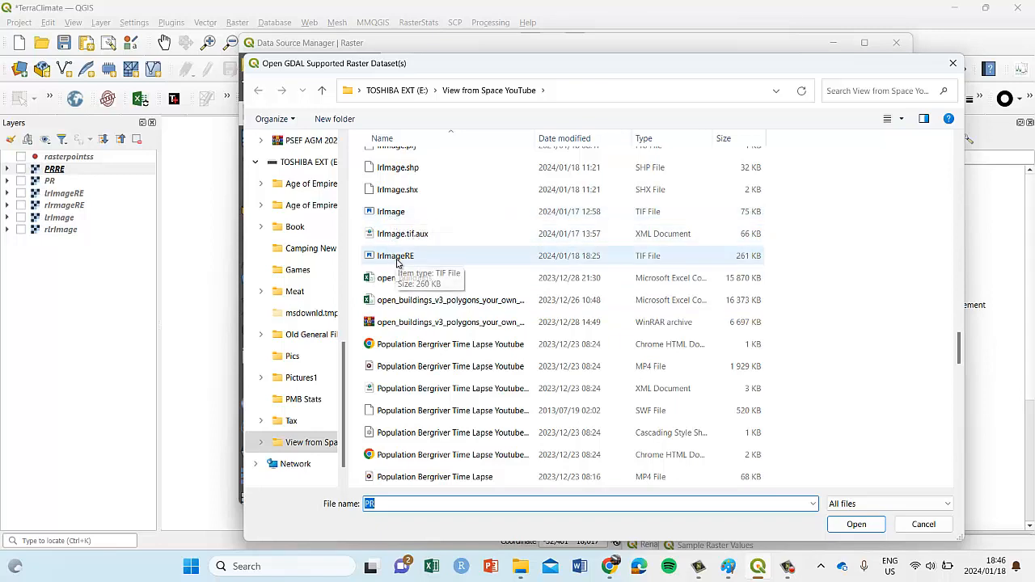
{"action": "scroll", "coordinate": [402, 272], "scroll_direction": "down", "scroll_amount": 2}
{"action": "scroll", "coordinate": [402, 271], "scroll_direction": "down", "scroll_amount": 2}
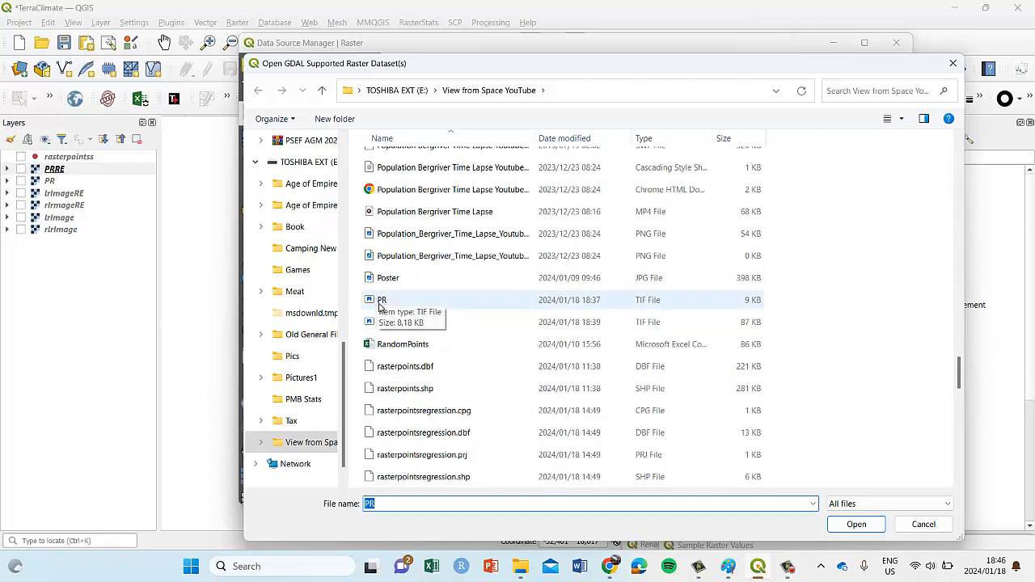
{"action": "scroll", "coordinate": [384, 312], "scroll_direction": "down", "scroll_amount": 4}
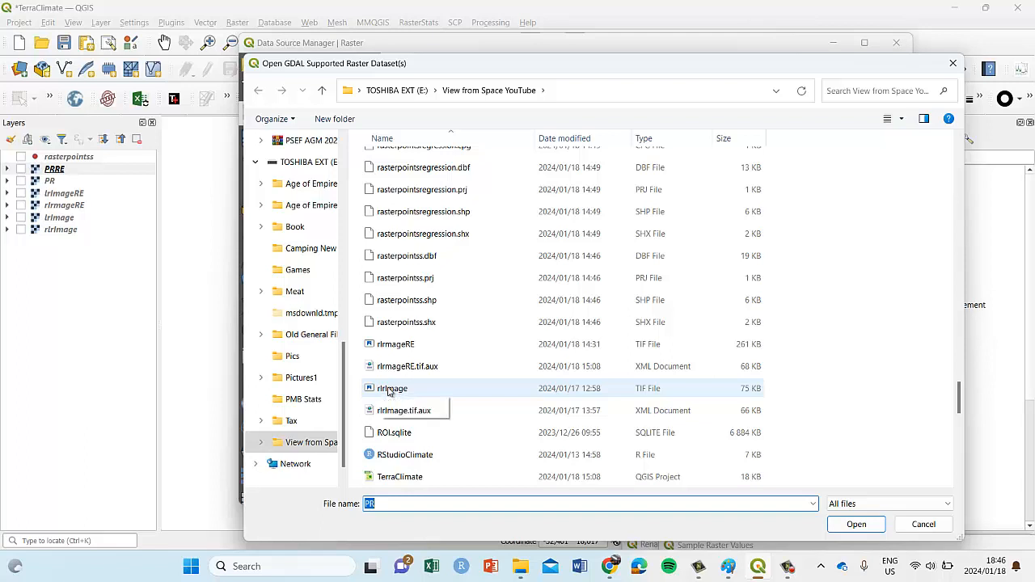
{"action": "left_click", "coordinate": [387, 396]}
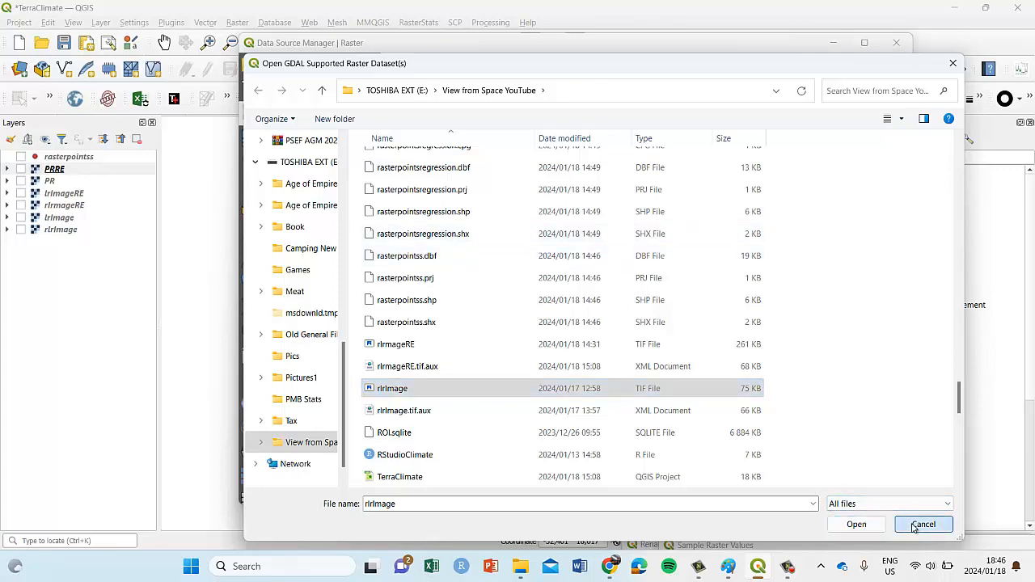
{"action": "left_click", "coordinate": [924, 524]}
{"action": "left_click", "coordinate": [768, 495]}
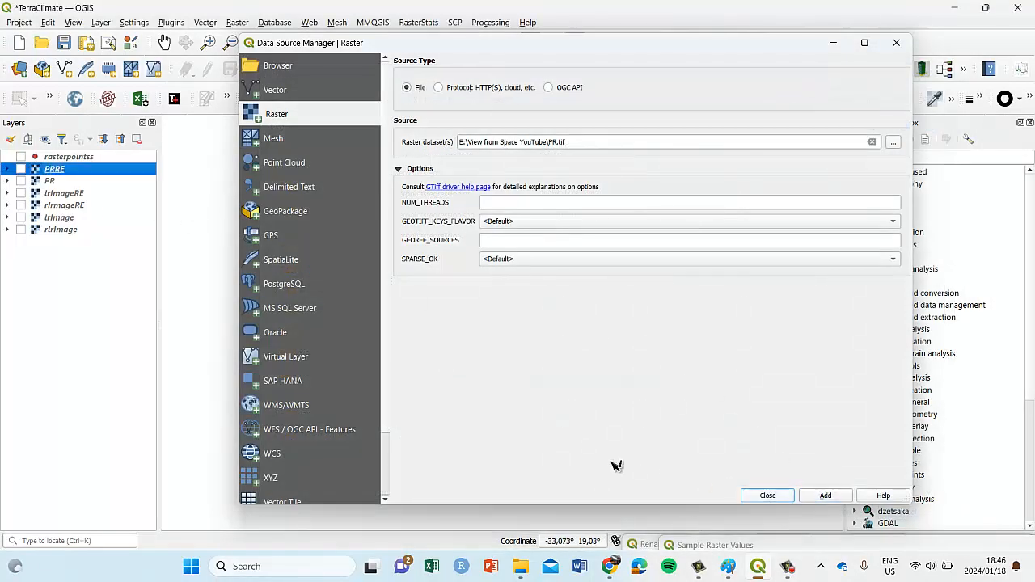
{"action": "left_click", "coordinate": [18, 22]}
{"action": "left_click", "coordinate": [19, 24]}
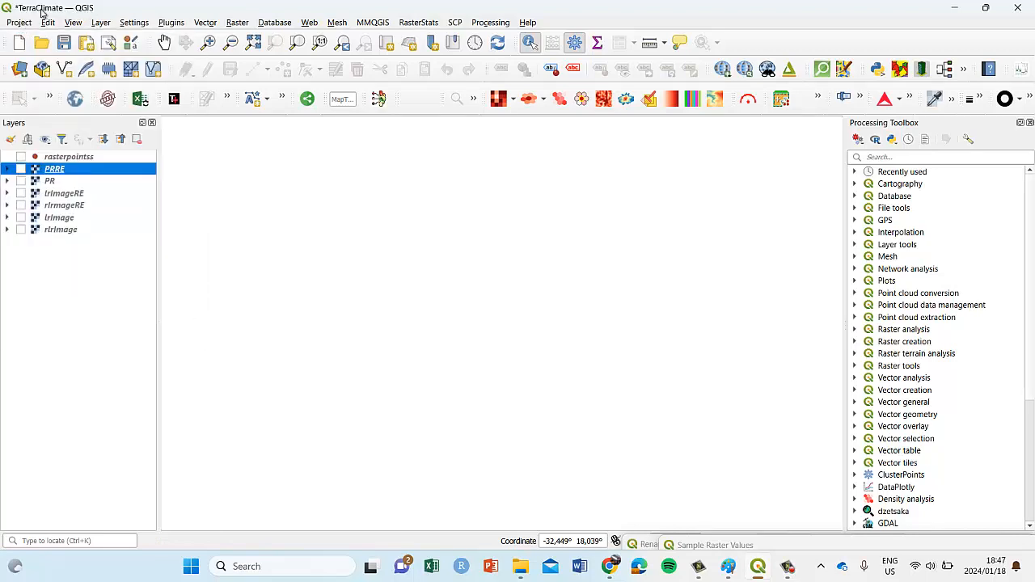
{"action": "left_click", "coordinate": [19, 23]}
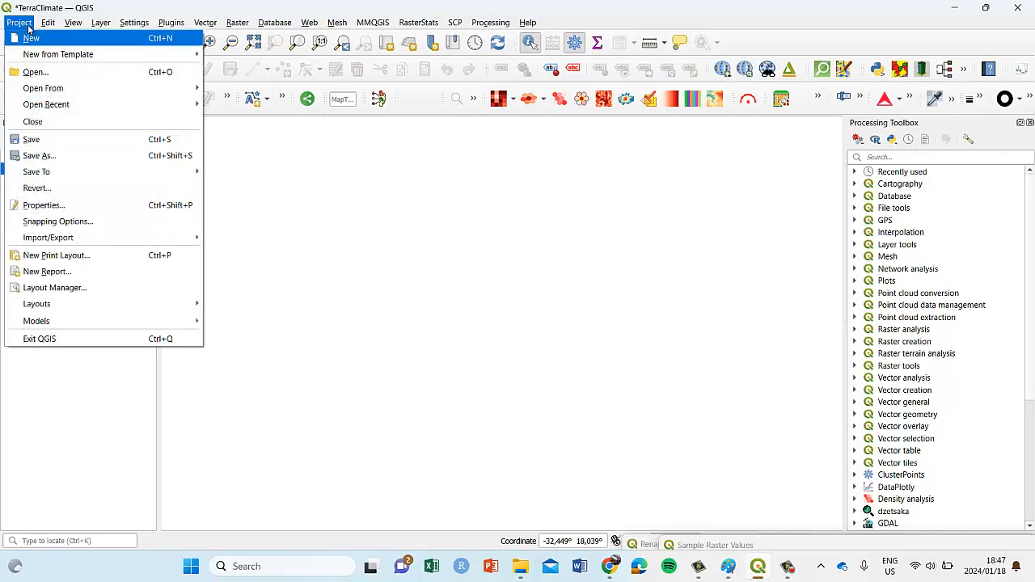
{"action": "mouse_move", "coordinate": [101, 24]}
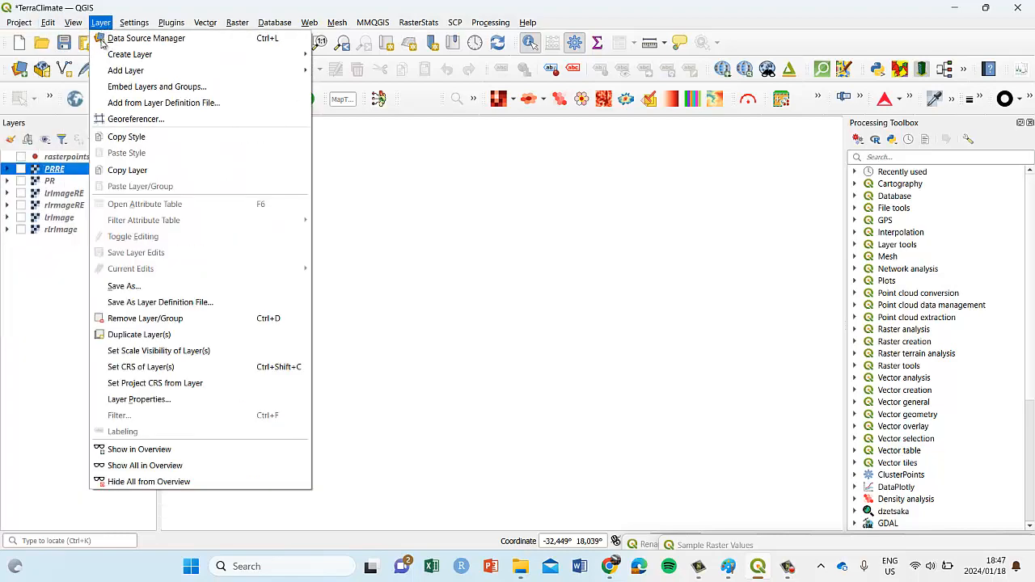
{"action": "mouse_move", "coordinate": [194, 71]}
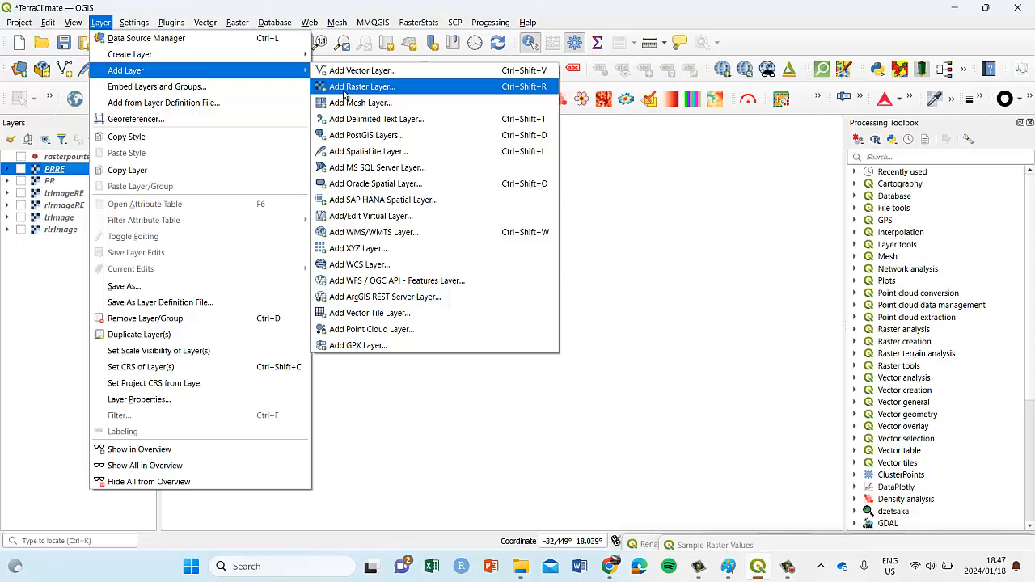
Switch to Chrome to recheck the Earth Engine export tasks and the Drive Project folder, and return to QGIS.
{"action": "left_click", "coordinate": [610, 567]}
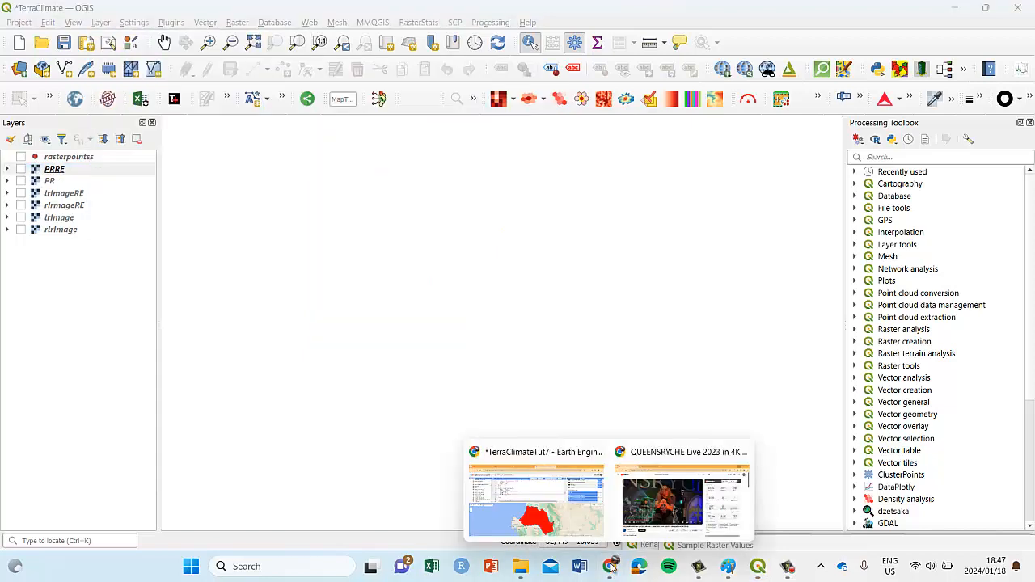
{"action": "left_click", "coordinate": [563, 485]}
{"action": "mouse_move", "coordinate": [874, 312]}
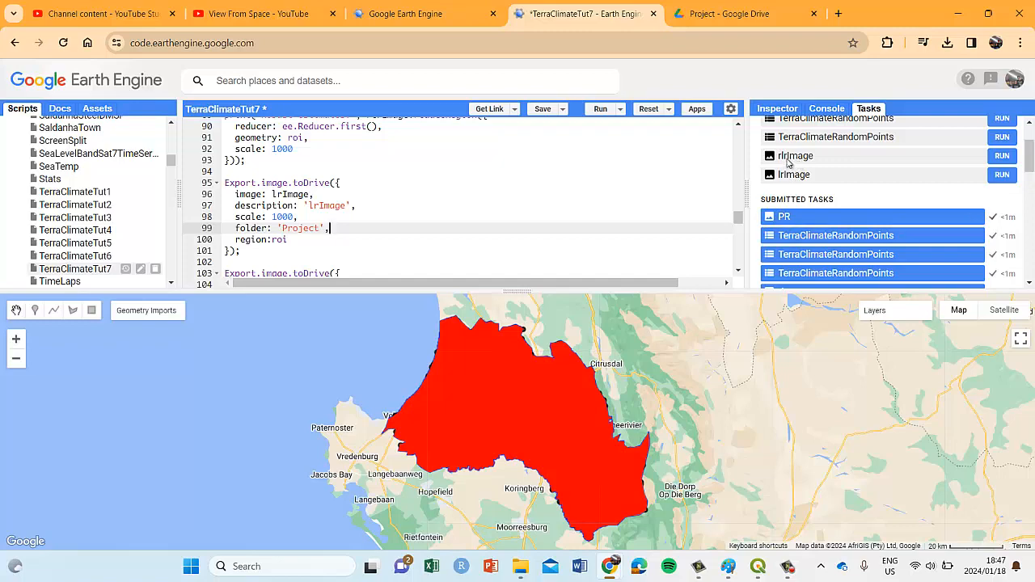
{"action": "left_click", "coordinate": [730, 14]}
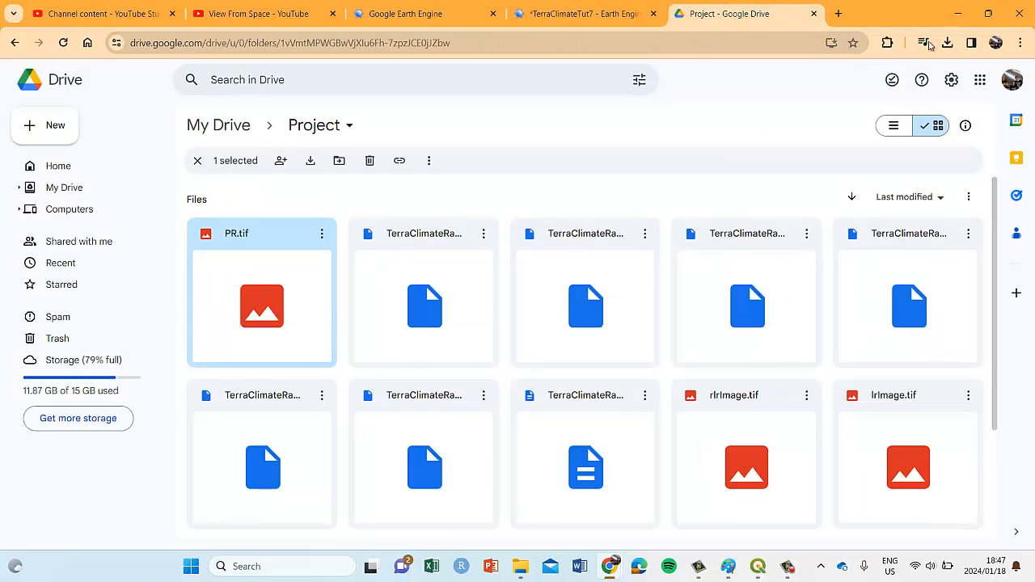
{"action": "left_click", "coordinate": [958, 13]}
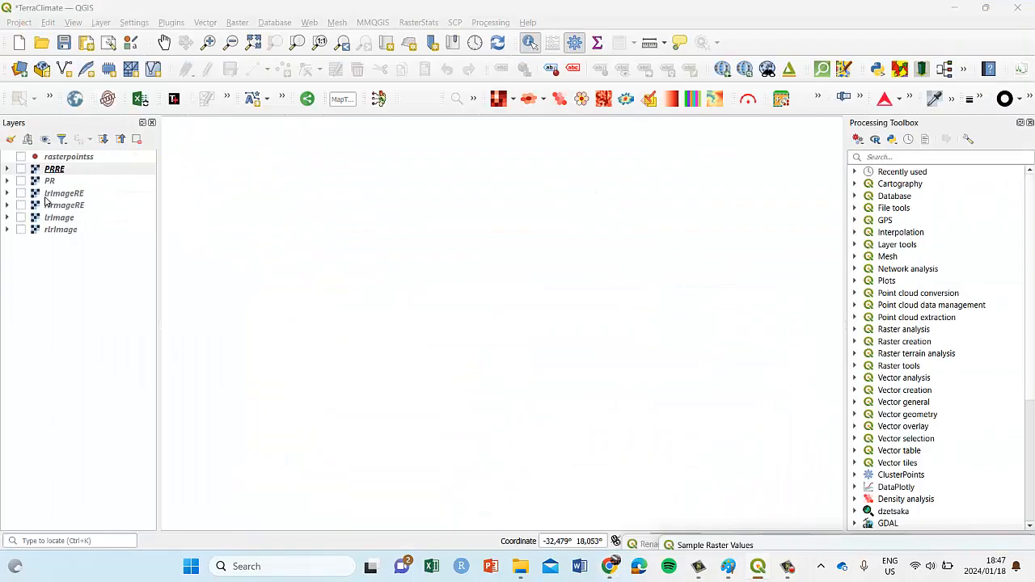
Show the lrImage layer on the map, select it and expand its band legend.
{"action": "left_click", "coordinate": [21, 217]}
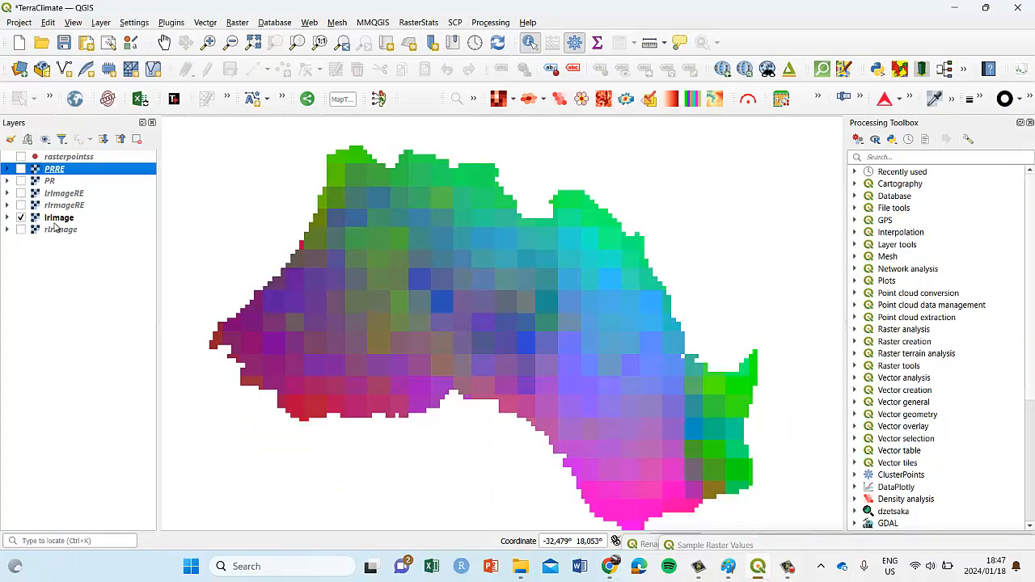
{"action": "left_click", "coordinate": [57, 221]}
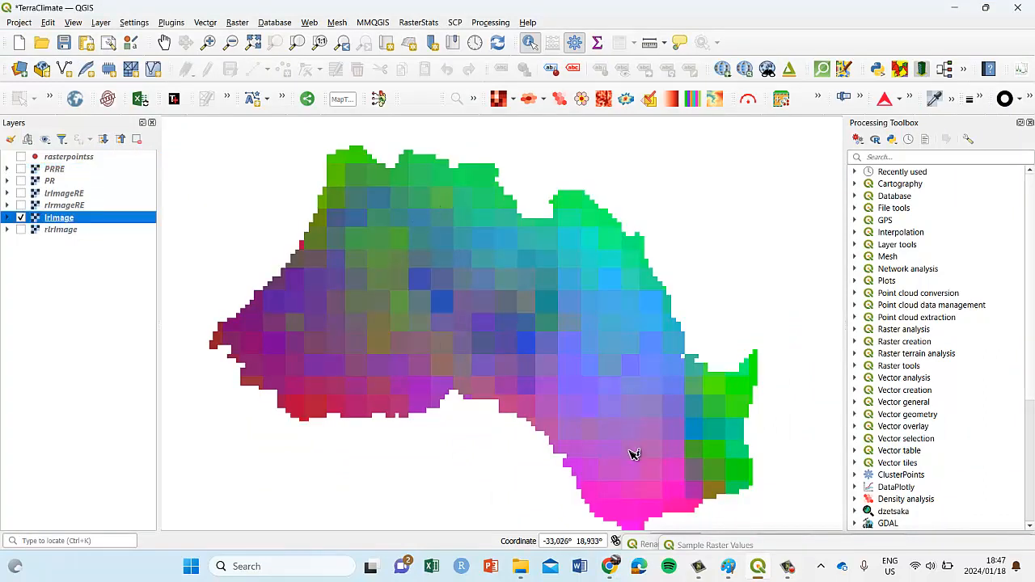
{"action": "left_click", "coordinate": [7, 218]}
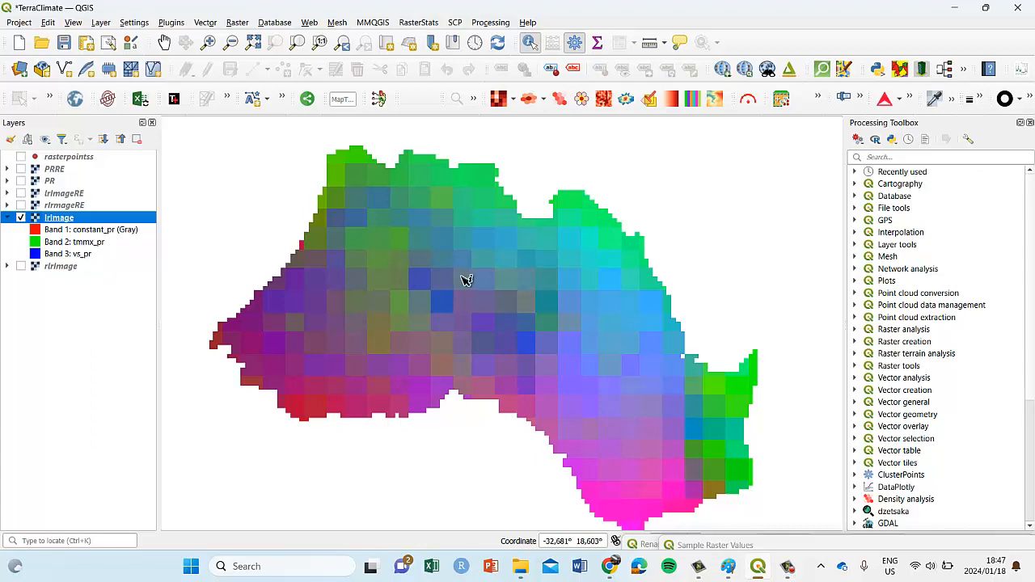
Examine the pixel blocks of the lrImage raster up close and across its full extent.
{"action": "scroll", "coordinate": [576, 311], "scroll_direction": "up", "scroll_amount": 1}
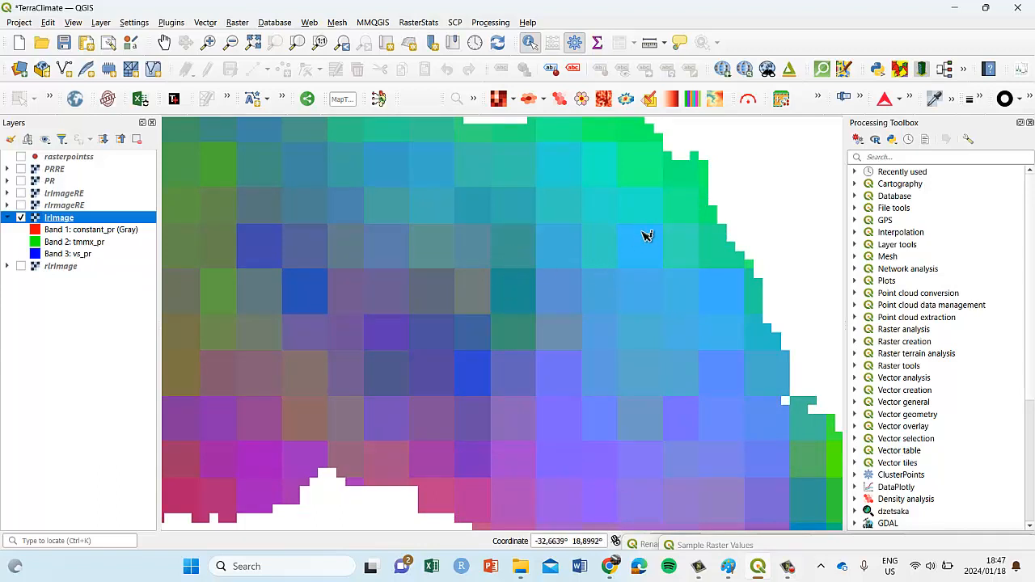
{"action": "scroll", "coordinate": [633, 301], "scroll_direction": "up", "scroll_amount": 1}
{"action": "scroll", "coordinate": [598, 287], "scroll_direction": "down", "scroll_amount": 3}
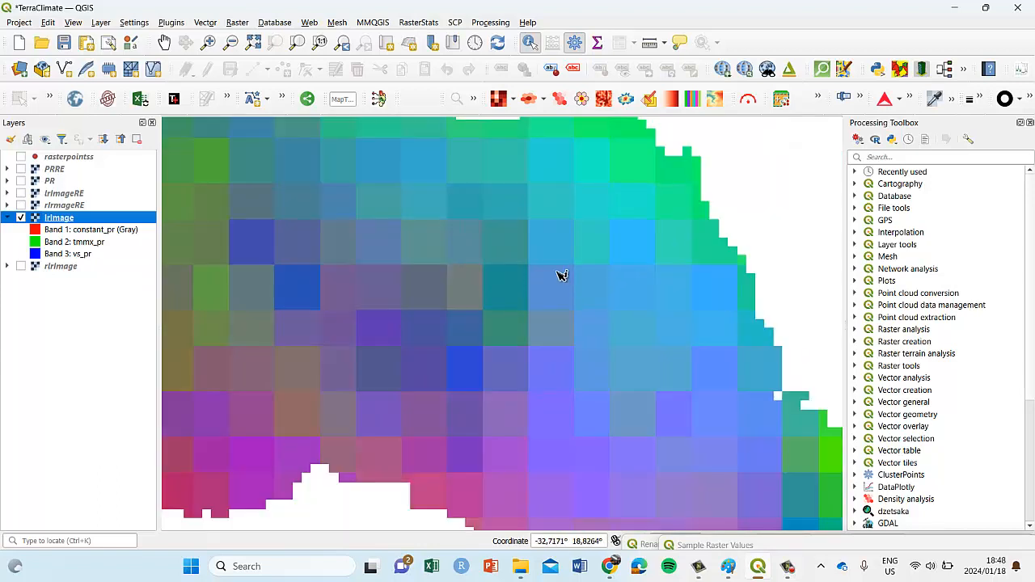
{"action": "left_click", "coordinate": [461, 251]}
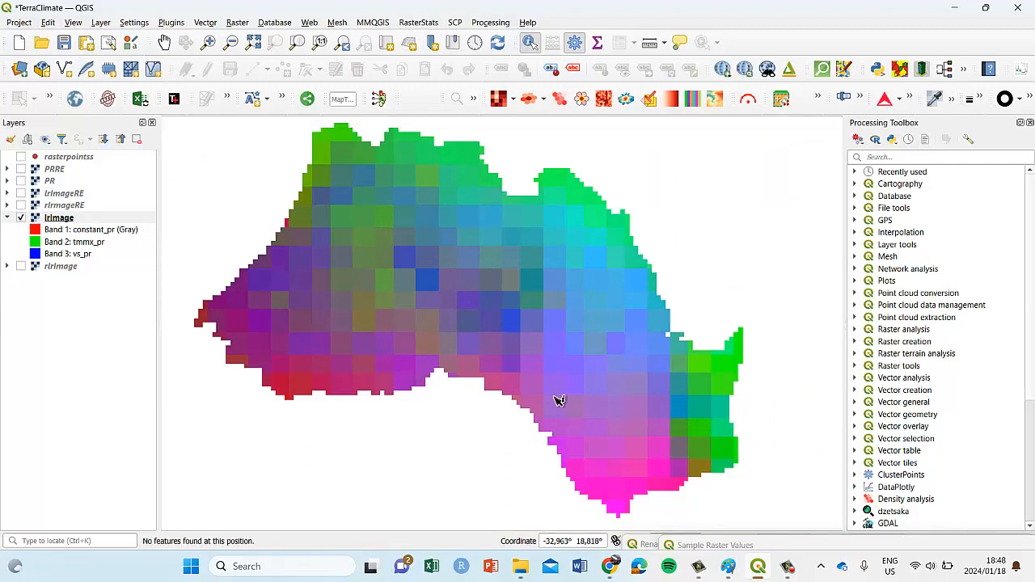
Switch to Chrome, open the Earth Engine Data Catalog from the Earth Engine site and search it for "terraclimate".
{"action": "mouse_move", "coordinate": [609, 565]}
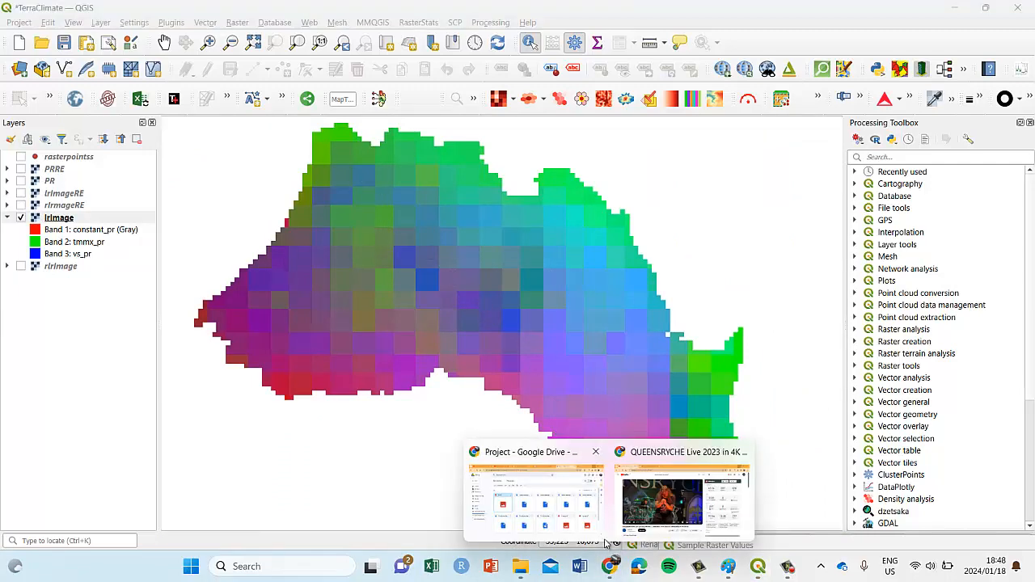
{"action": "left_click", "coordinate": [569, 508]}
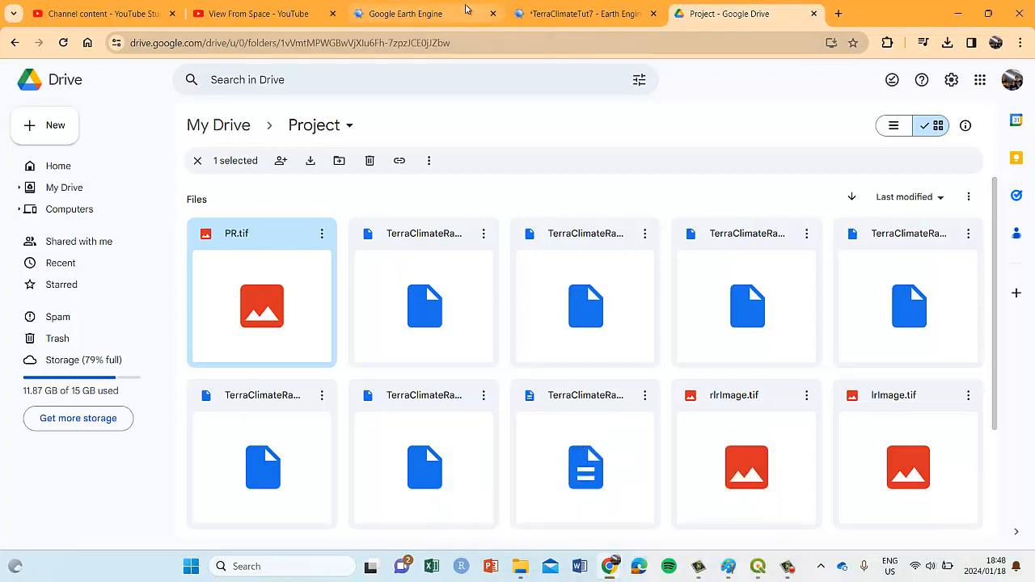
{"action": "left_click", "coordinate": [445, 13]}
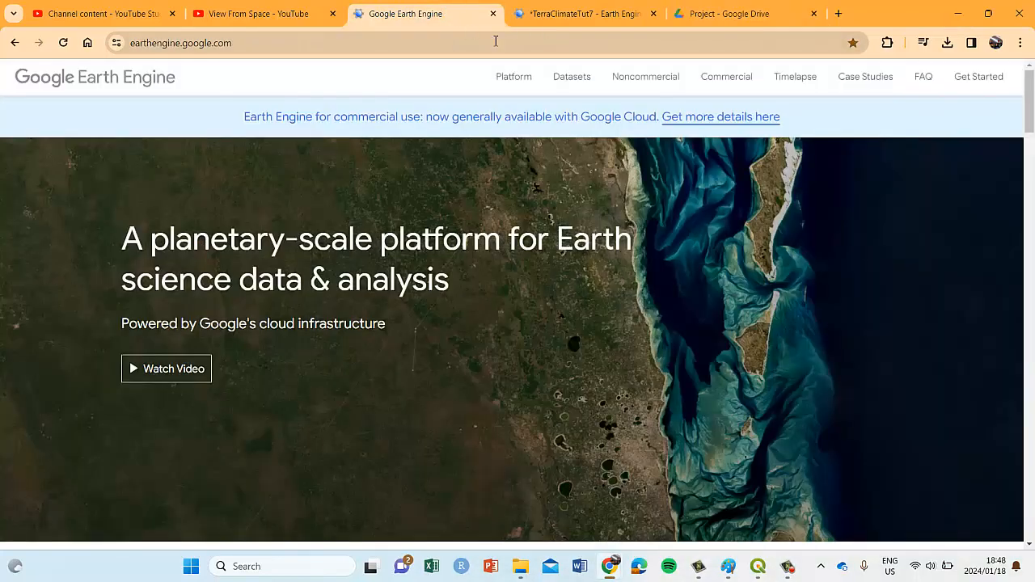
{"action": "left_click", "coordinate": [576, 77]}
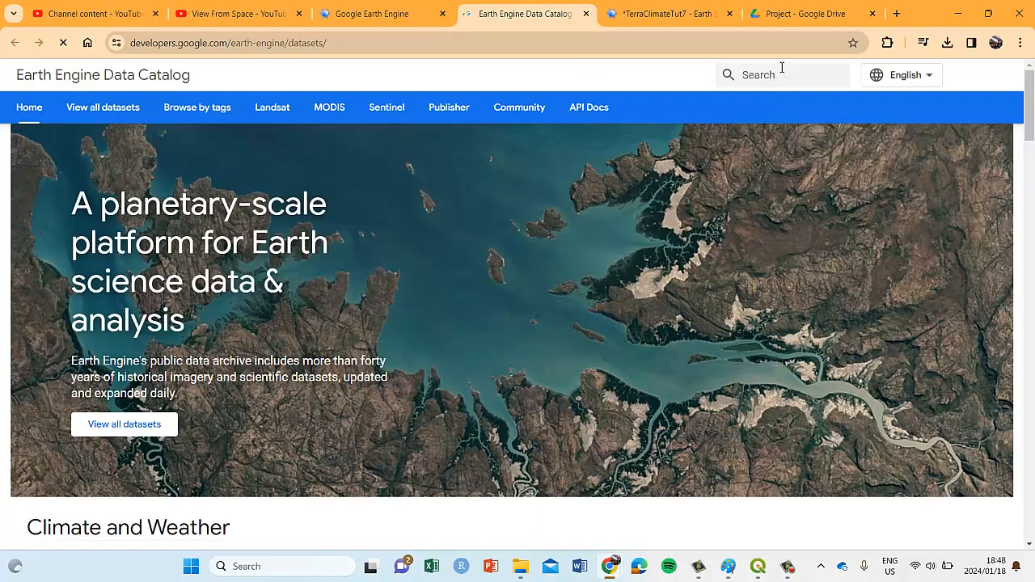
{"action": "left_click", "coordinate": [784, 73]}
{"action": "type", "text": "ter"}
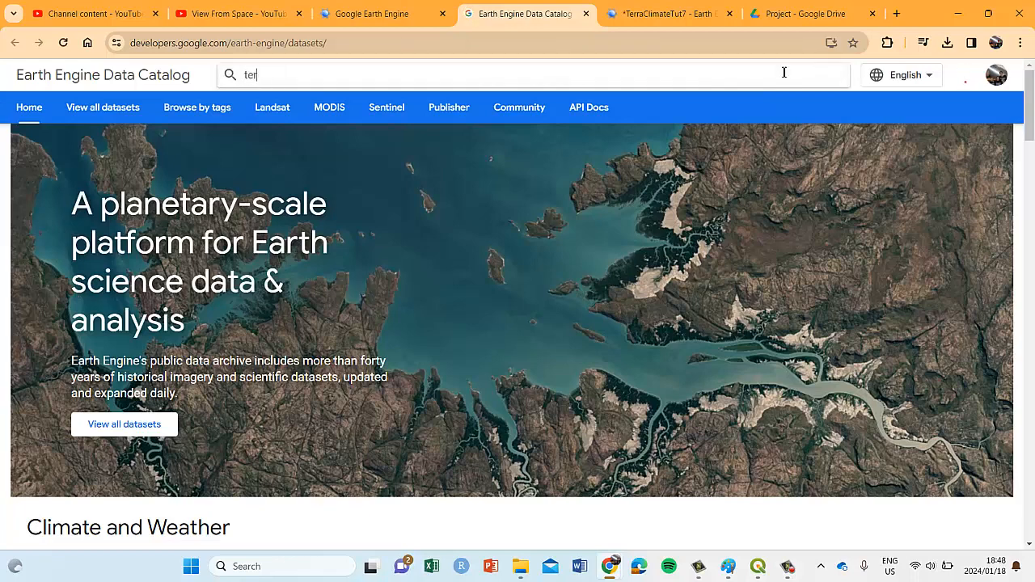
{"action": "type", "text": "raclimate"}
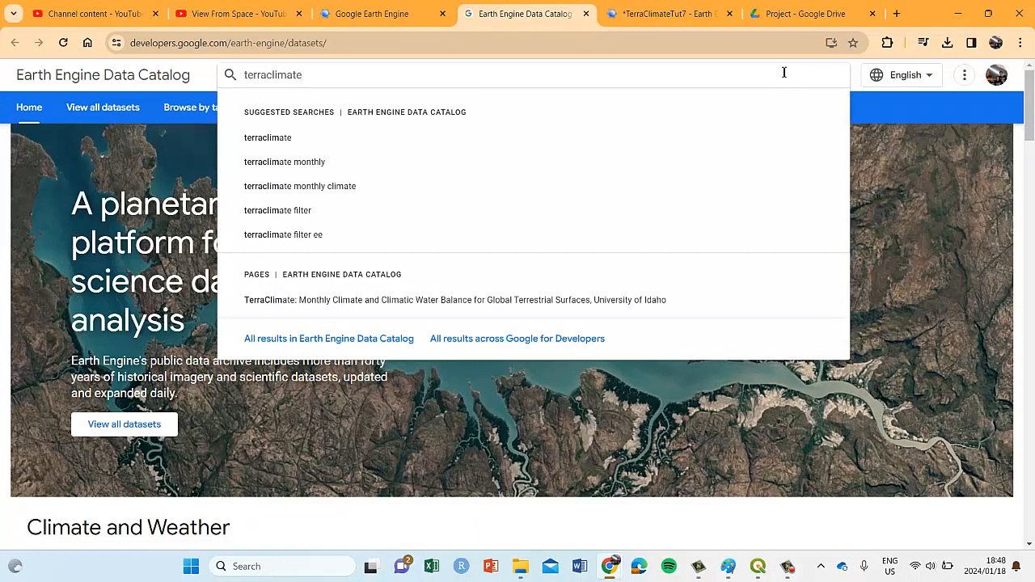
{"action": "key", "text": "Return"}
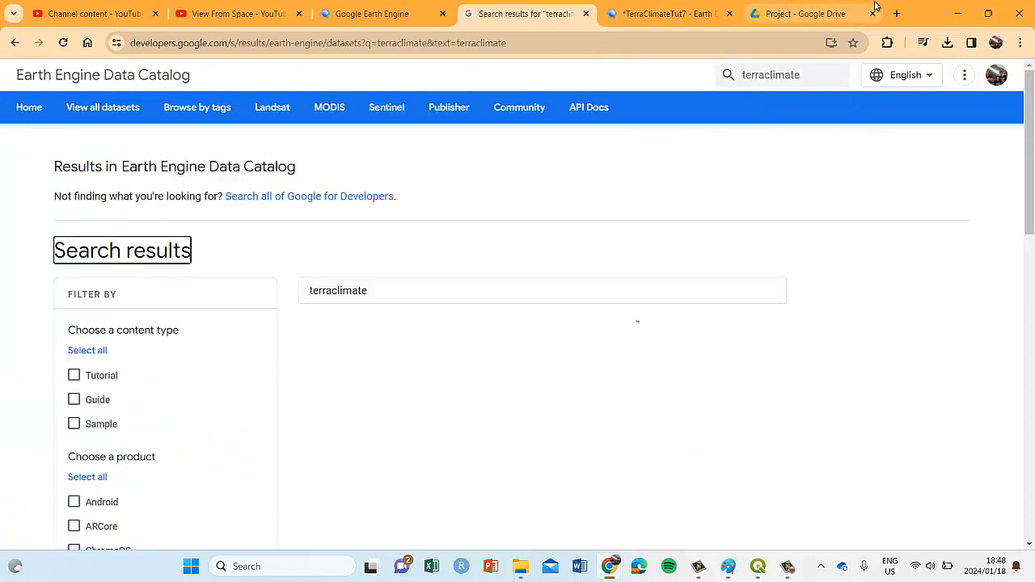
Open the TerraClimate Monthly Climate and Climatic Water Balance dataset page and highlight its resolution value in the band information.
{"action": "left_click", "coordinate": [401, 347]}
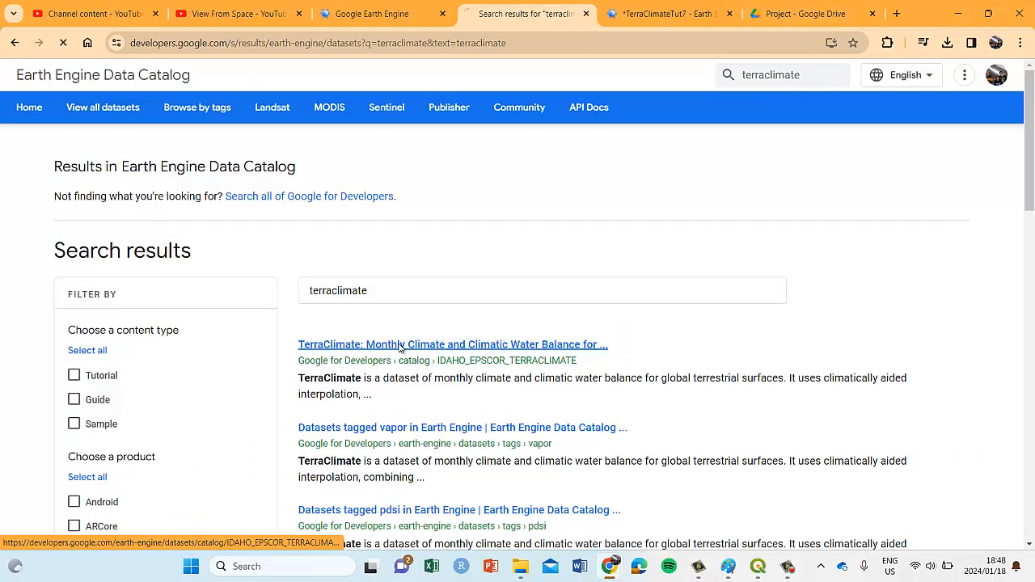
{"action": "scroll", "coordinate": [293, 287], "scroll_direction": "down", "scroll_amount": 2}
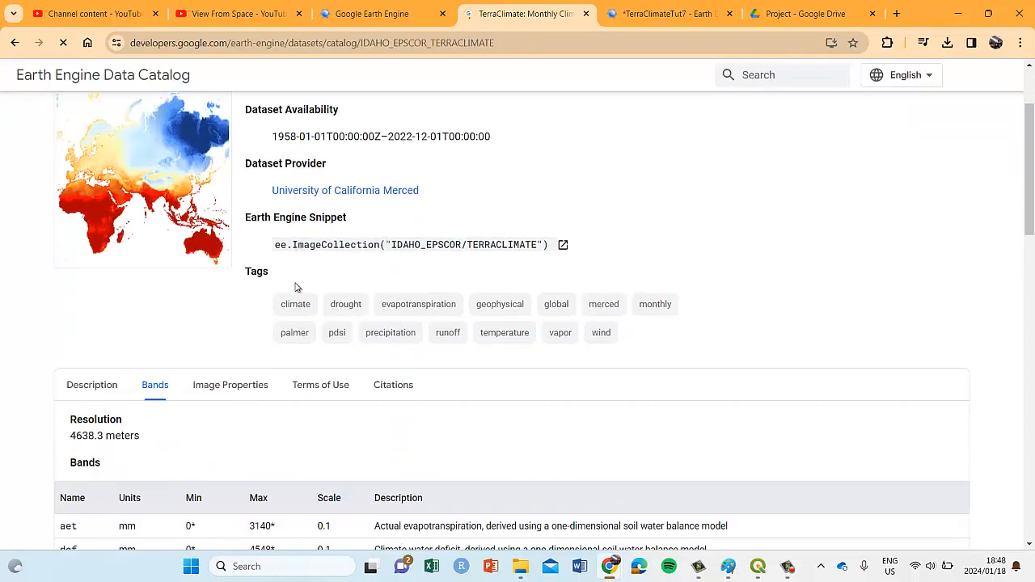
{"action": "left_click_drag", "start_coordinate": [164, 428], "coordinate": [65, 427]}
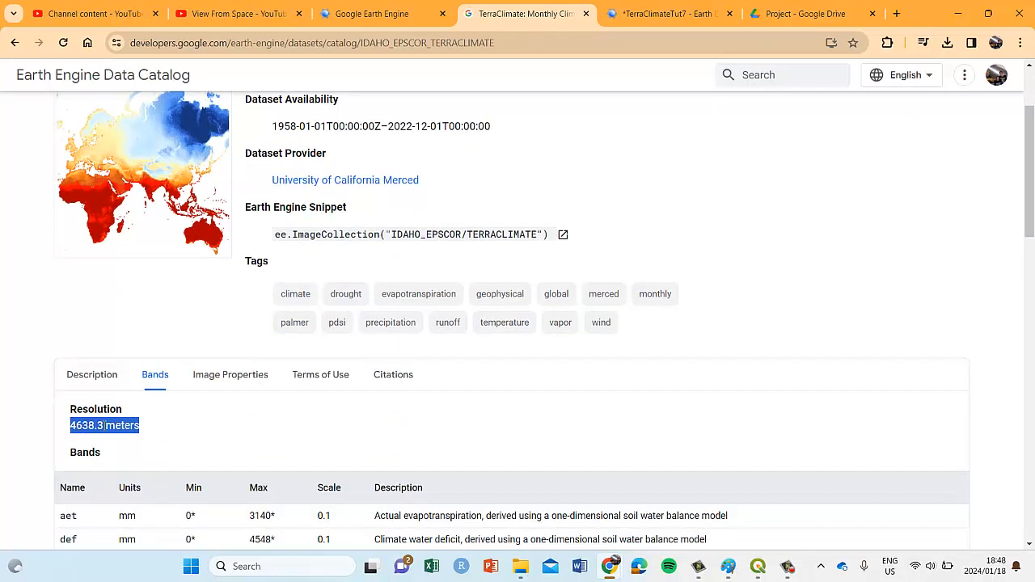
Alternate between QGIS and the TerraClimate catalog page to compare the lrImage pixel size with the dataset resolution, ending in QGIS.
{"action": "left_click", "coordinate": [758, 566]}
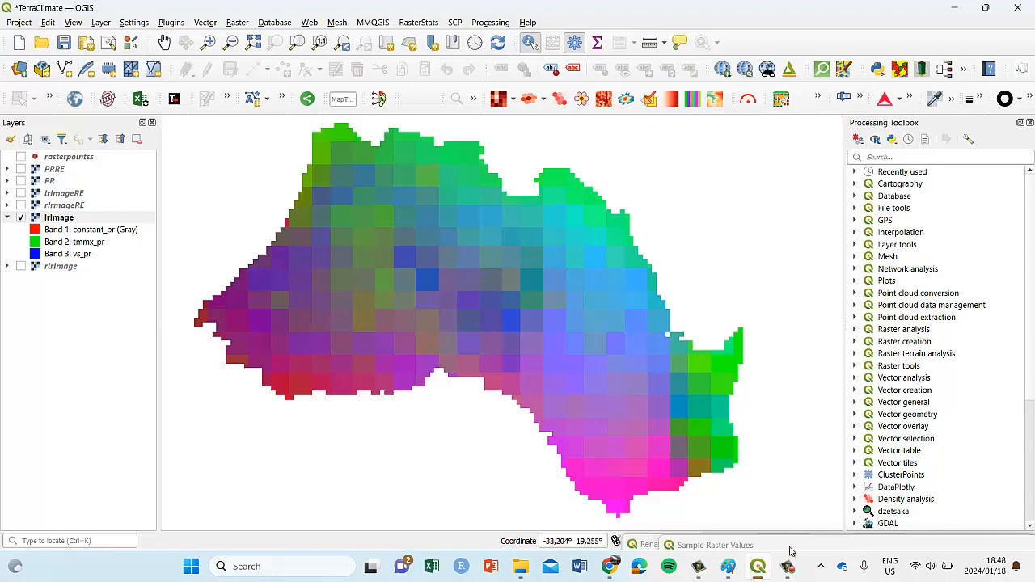
{"action": "left_click", "coordinate": [769, 577]}
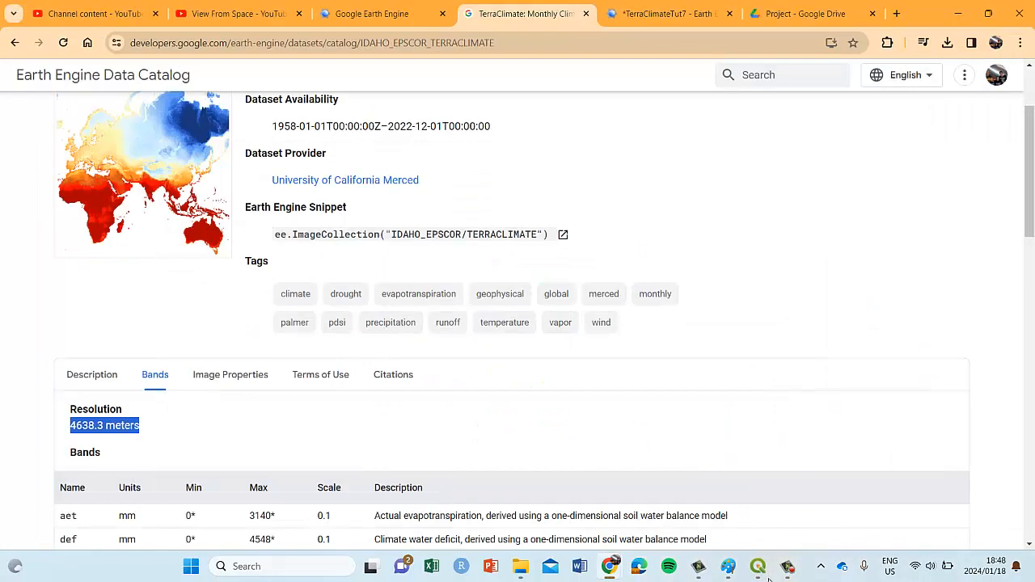
{"action": "left_click", "coordinate": [769, 577]}
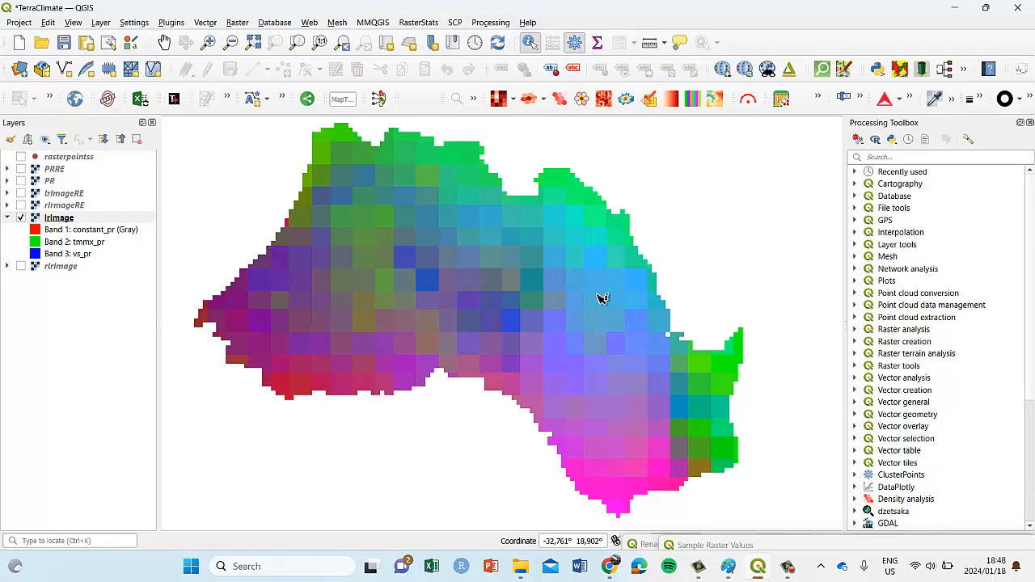
{"action": "left_click", "coordinate": [762, 571]}
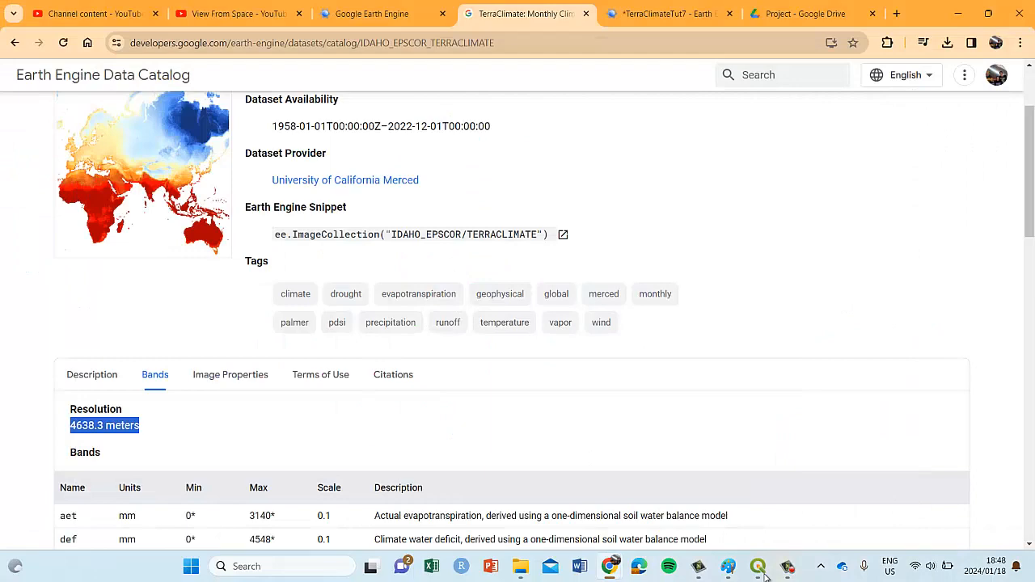
{"action": "left_click", "coordinate": [762, 571]}
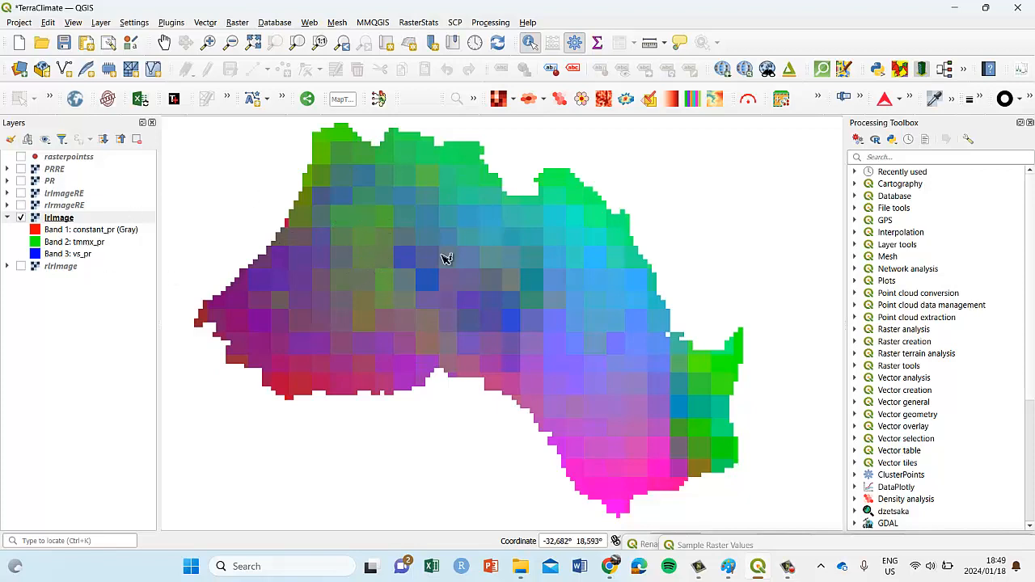
Identify the constant_pr, tmmx_pr and vs_pr band values of lrImage at a series of pixels spread across the raster.
{"action": "left_click", "coordinate": [530, 43]}
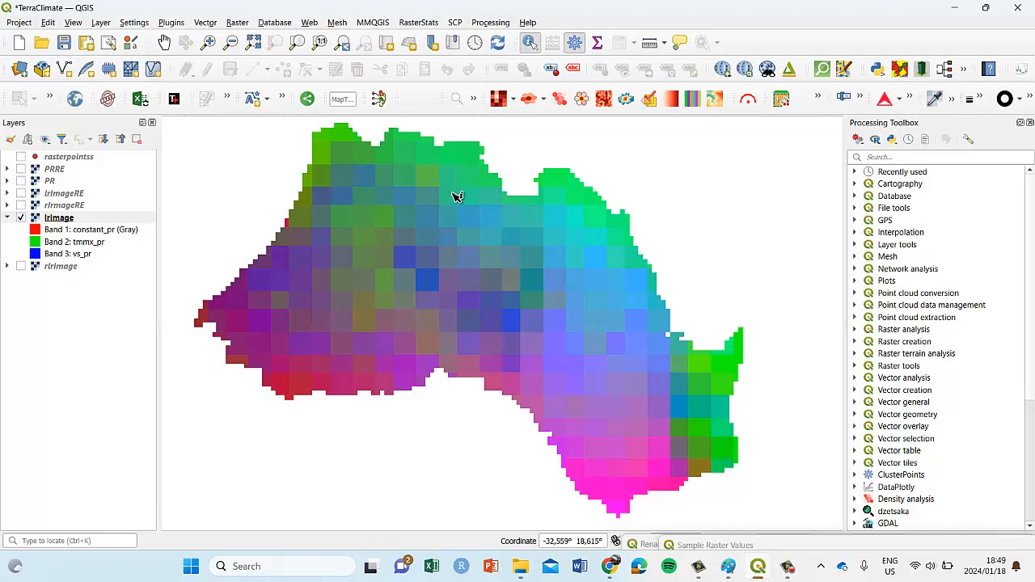
{"action": "left_click", "coordinate": [454, 200]}
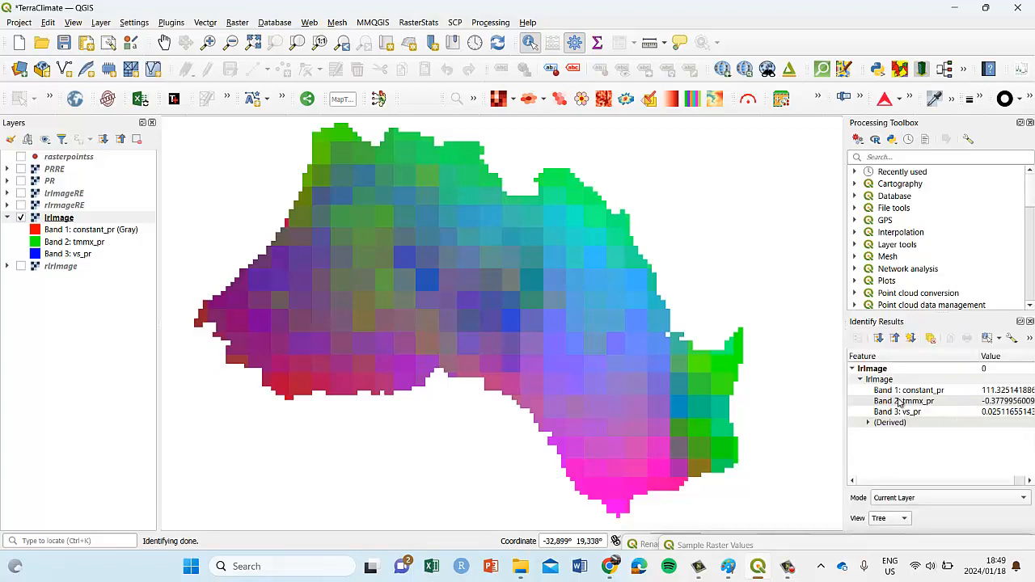
{"action": "left_click", "coordinate": [431, 179]}
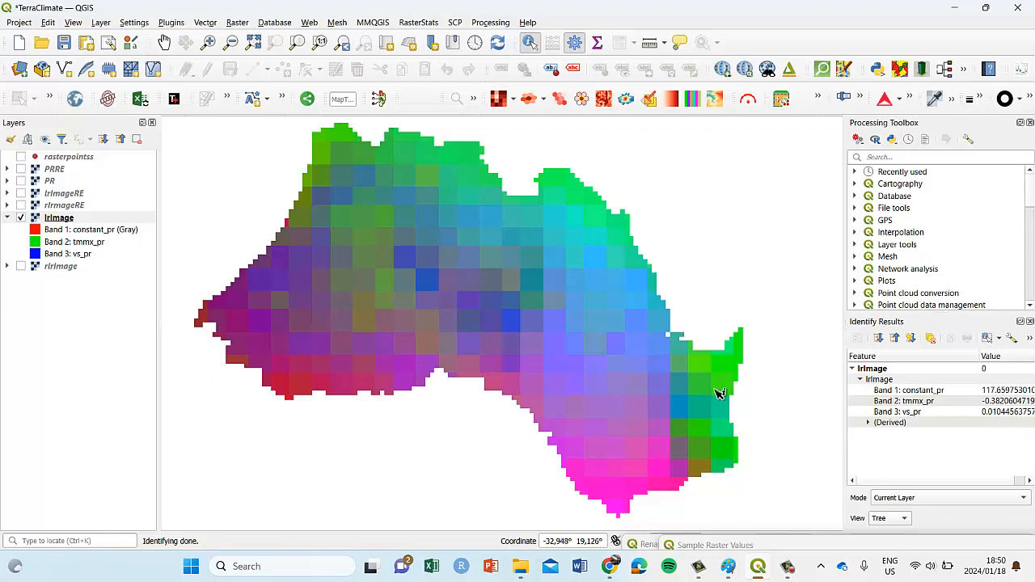
{"action": "left_click", "coordinate": [322, 385]}
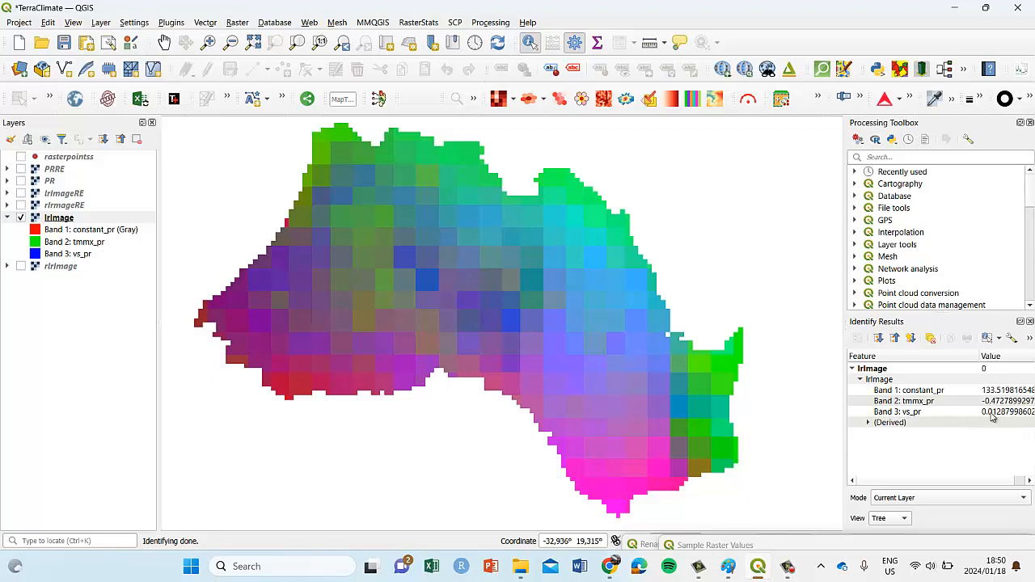
{"action": "left_click", "coordinate": [445, 289]}
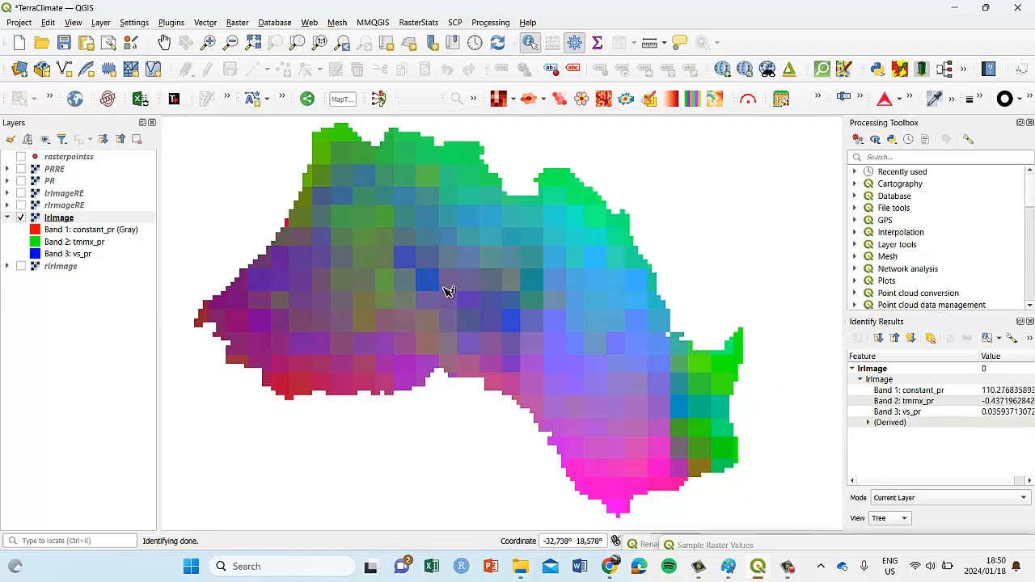
{"action": "left_click", "coordinate": [518, 323]}
{"action": "left_click", "coordinate": [547, 389]}
{"action": "left_click", "coordinate": [576, 429]}
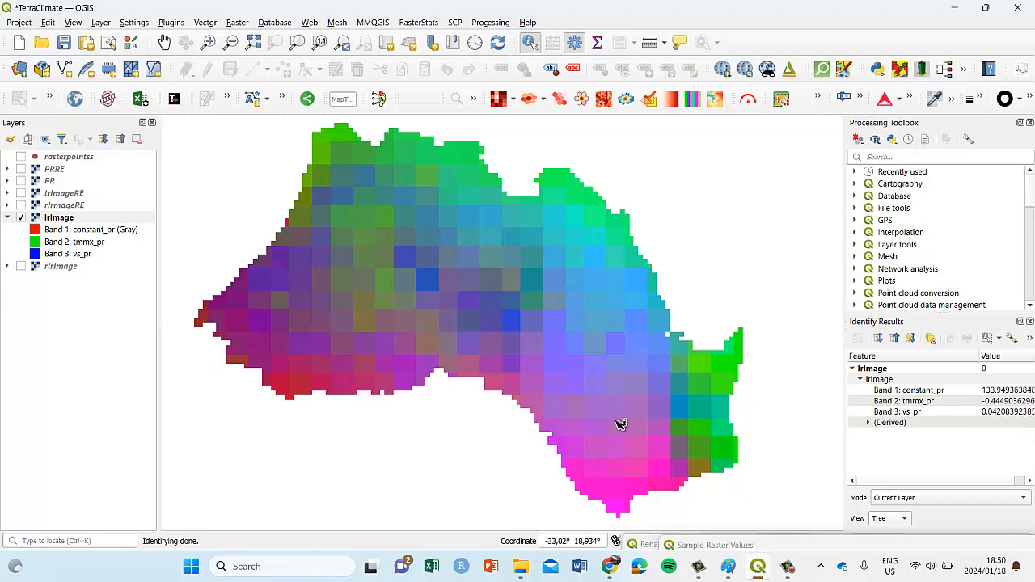
{"action": "left_click", "coordinate": [644, 400]}
{"action": "left_click", "coordinate": [686, 386]}
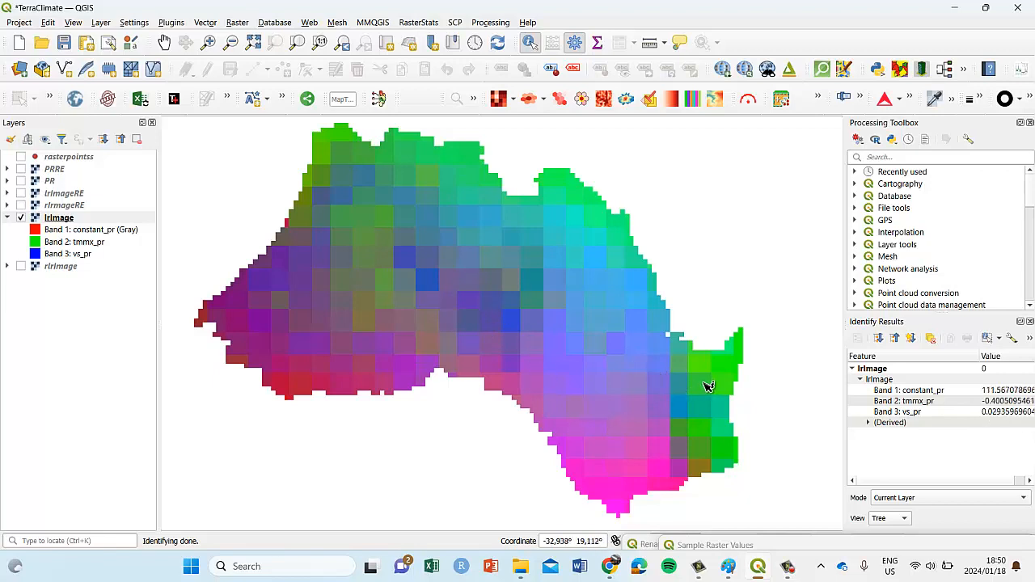
{"action": "left_click", "coordinate": [712, 383]}
{"action": "left_click", "coordinate": [327, 261]}
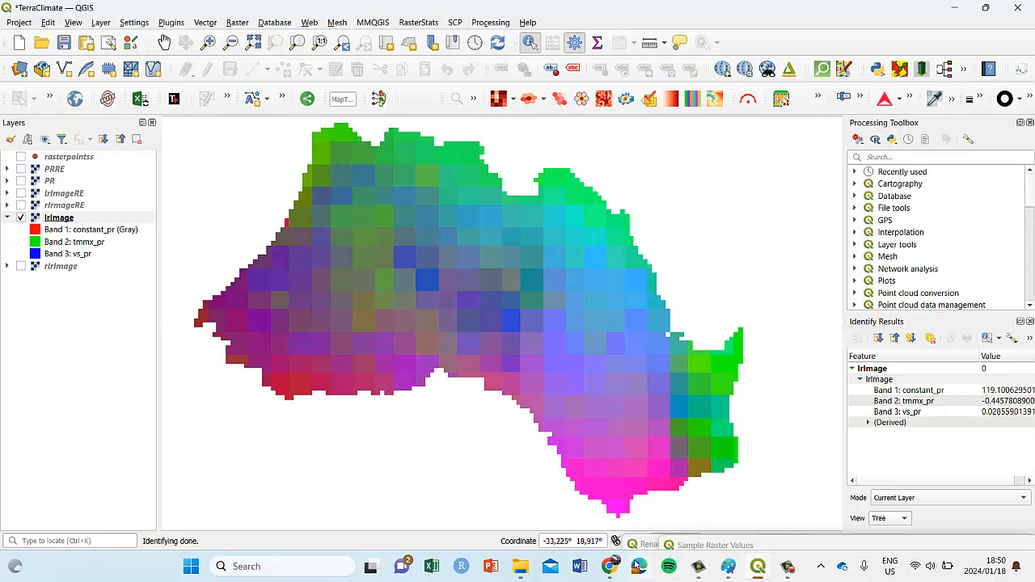
Switch to the TerraClimateTut7 script in Chrome and inspect the OLS band values at a point in the northern part of the region.
{"action": "mouse_move", "coordinate": [611, 567]}
{"action": "left_click", "coordinate": [571, 469]}
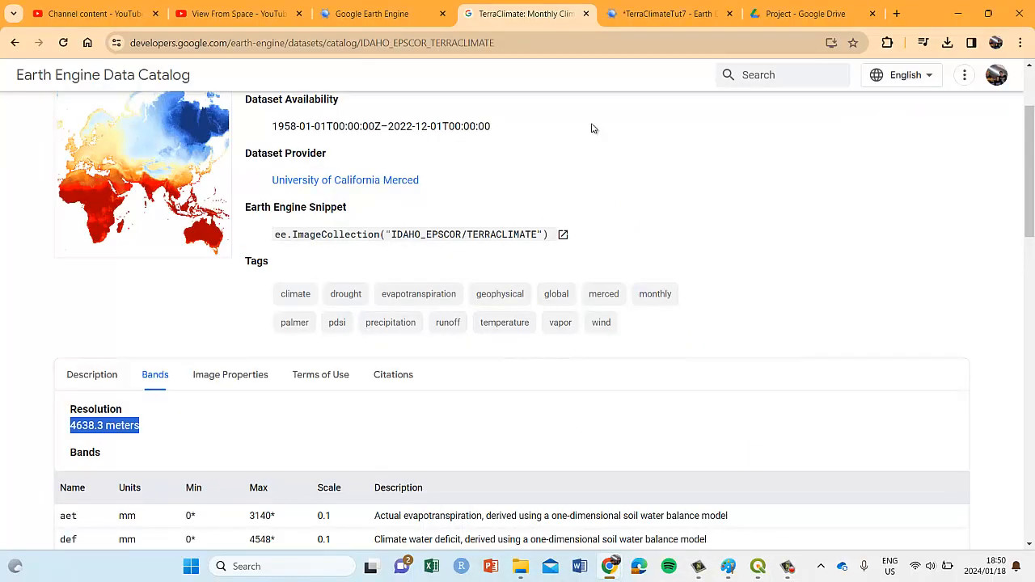
{"action": "left_click", "coordinate": [672, 13]}
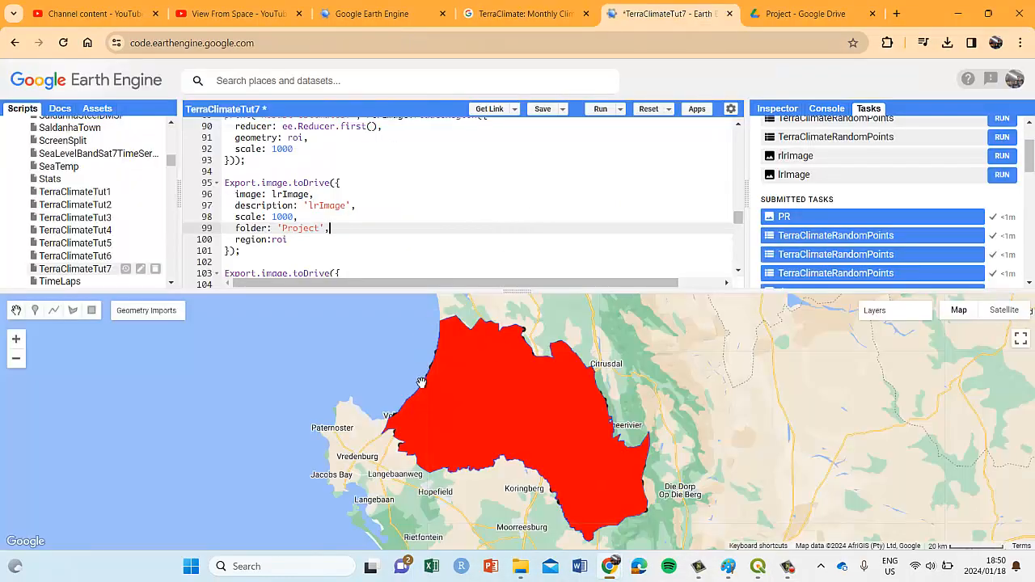
{"action": "left_click", "coordinate": [777, 108]}
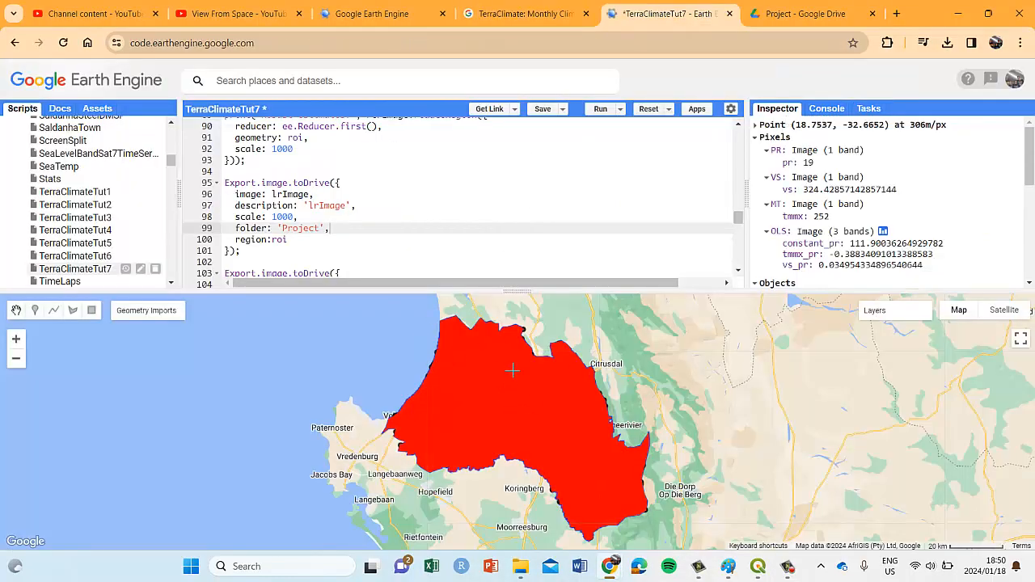
{"action": "left_click", "coordinate": [512, 370]}
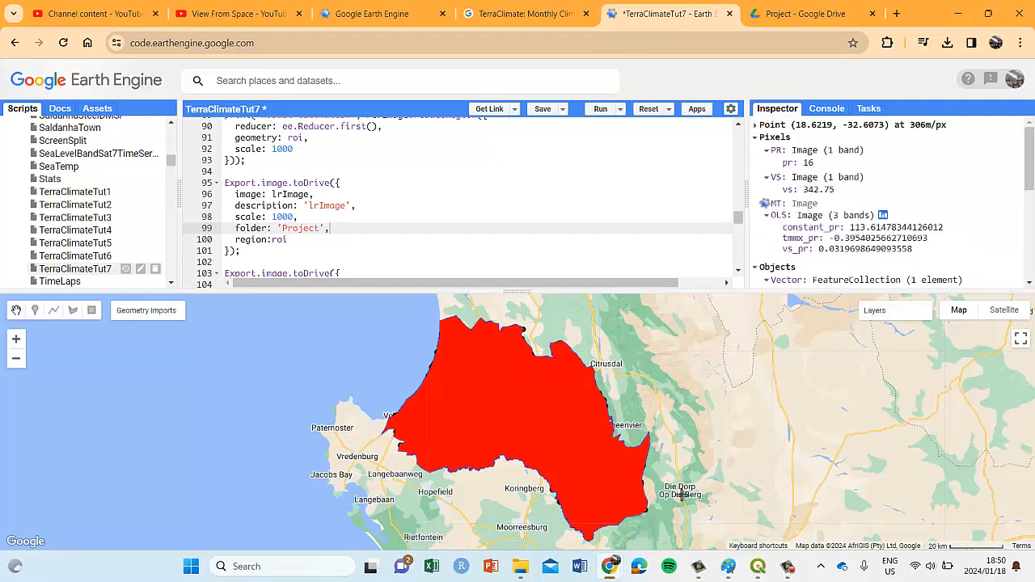
Identify lrImage at the raster's southern tip in QGIS, and inspect the same spot on the Earth Engine map to compare band values.
{"action": "left_click", "coordinate": [758, 566]}
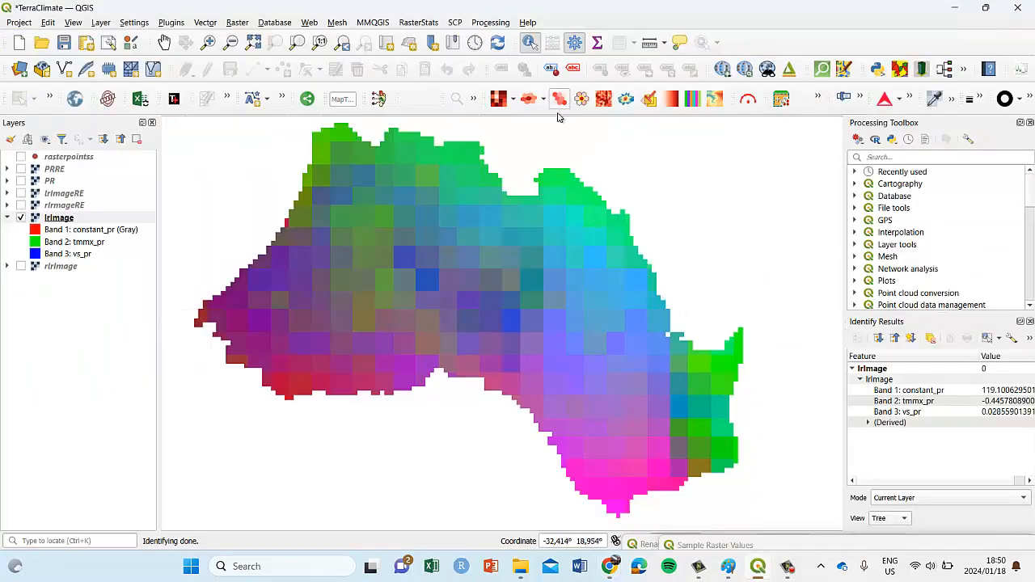
{"action": "left_click", "coordinate": [623, 518]}
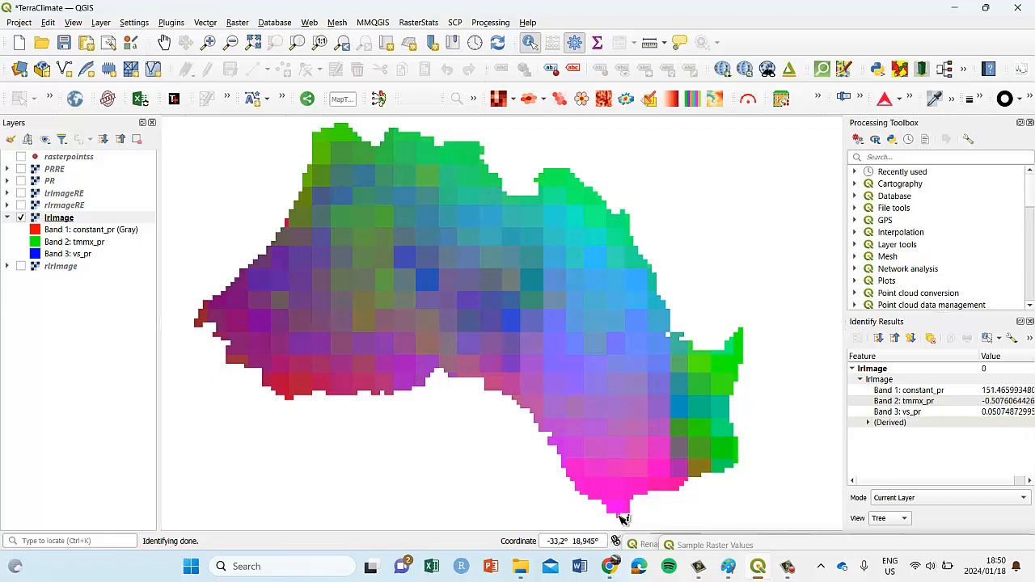
{"action": "left_click", "coordinate": [613, 566]}
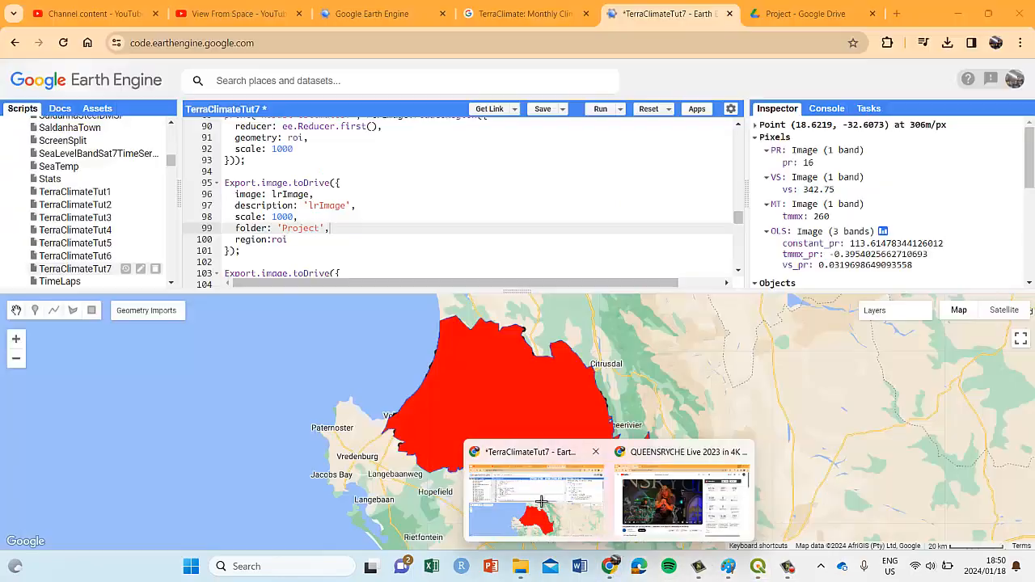
{"action": "left_click", "coordinate": [594, 530]}
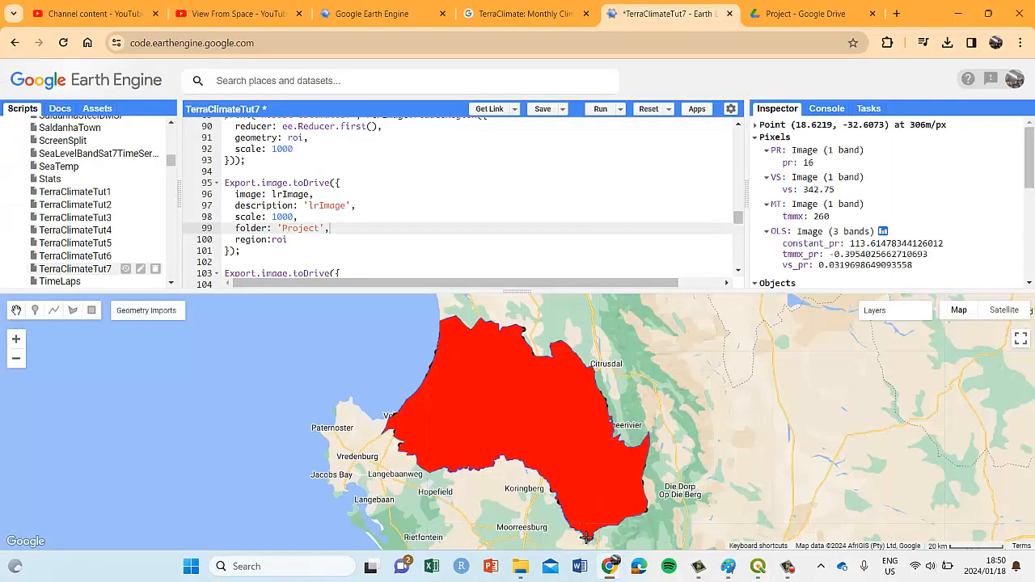
{"action": "left_click", "coordinate": [589, 538]}
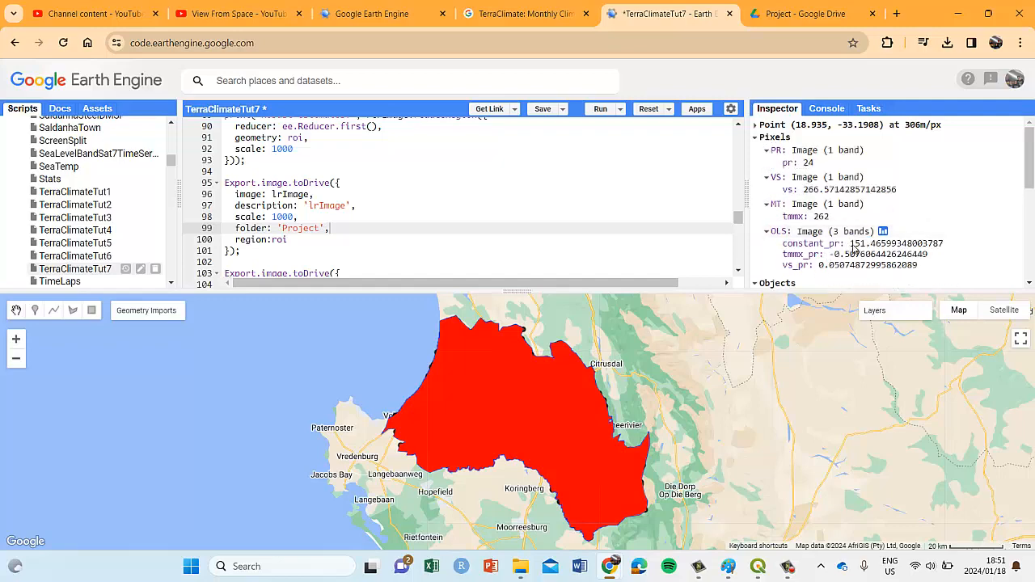
Alternate between QGIS and the Earth Engine inspector to compare the three lrImage band values at the southern tip, ending in QGIS.
{"action": "left_click", "coordinate": [758, 566]}
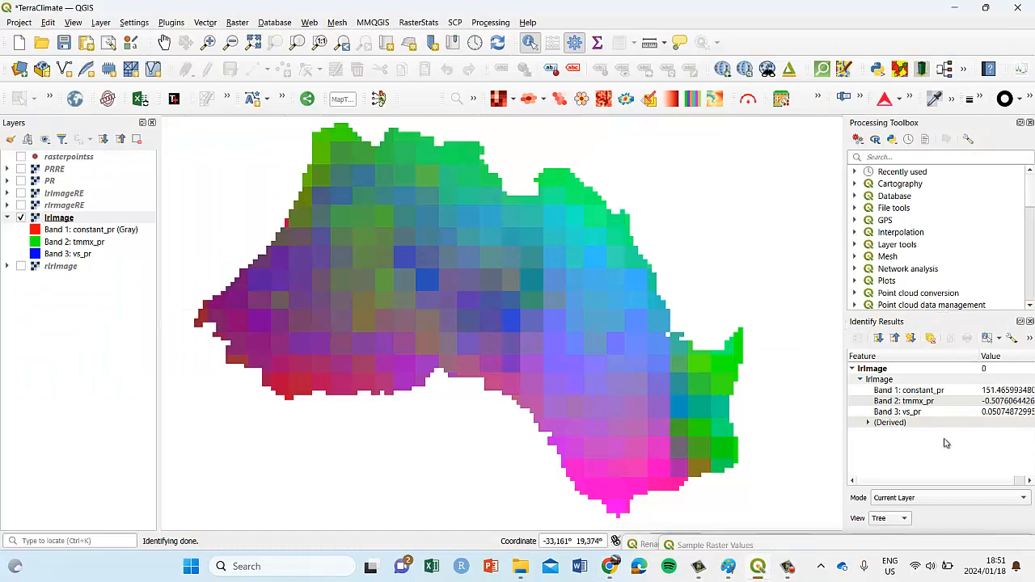
{"action": "mouse_move", "coordinate": [610, 566]}
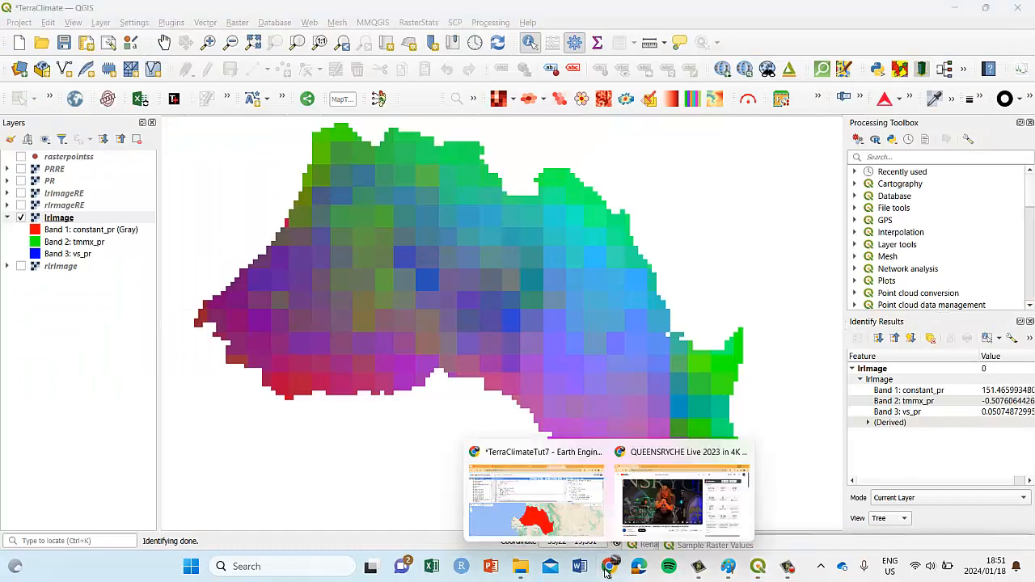
{"action": "left_click", "coordinate": [590, 526]}
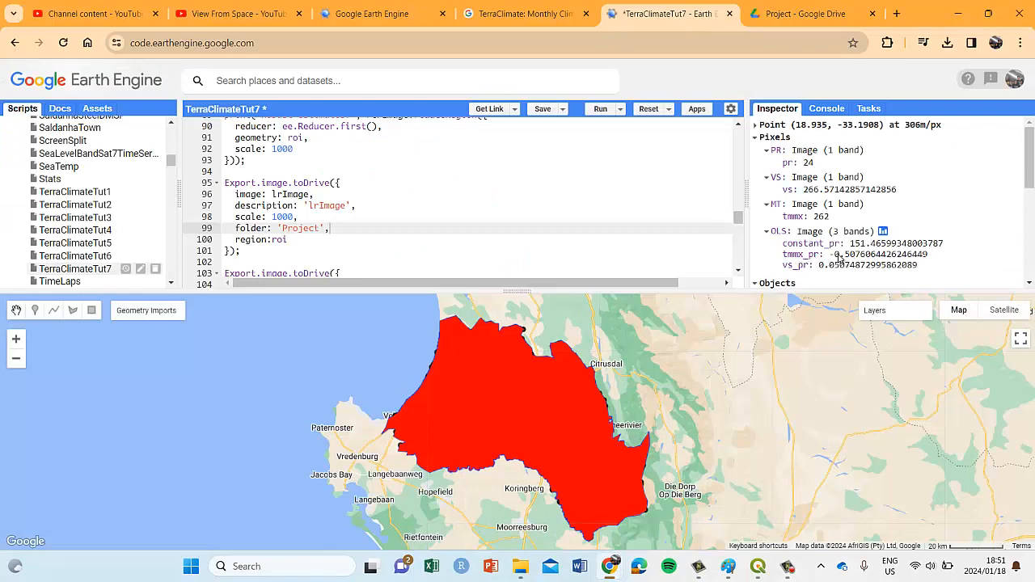
{"action": "left_click", "coordinate": [758, 566]}
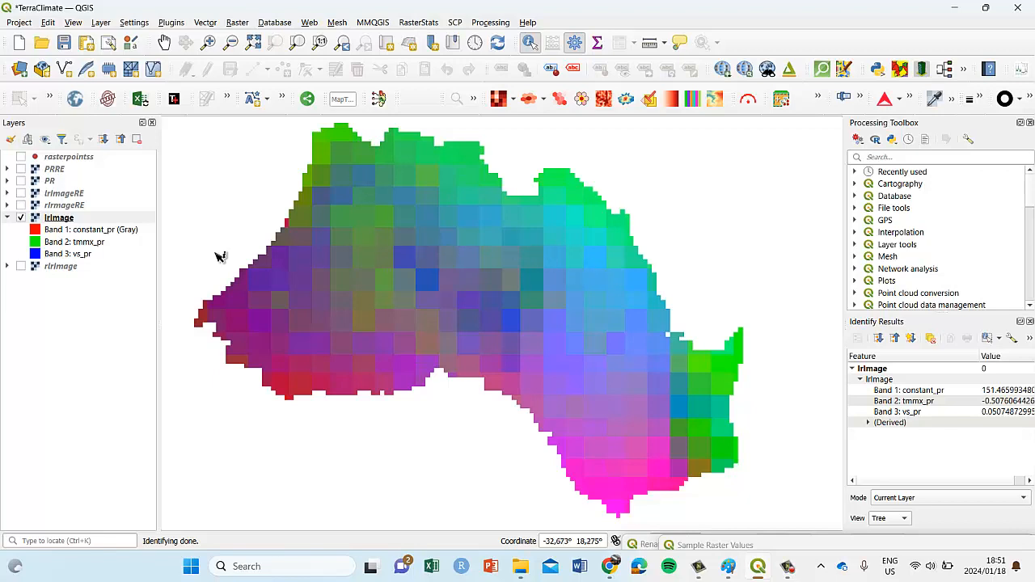
Show the rlrImage layer in place of lrImage and identify a pixel in the raster's eastern arm.
{"action": "left_click", "coordinate": [20, 266]}
{"action": "left_click", "coordinate": [20, 217]}
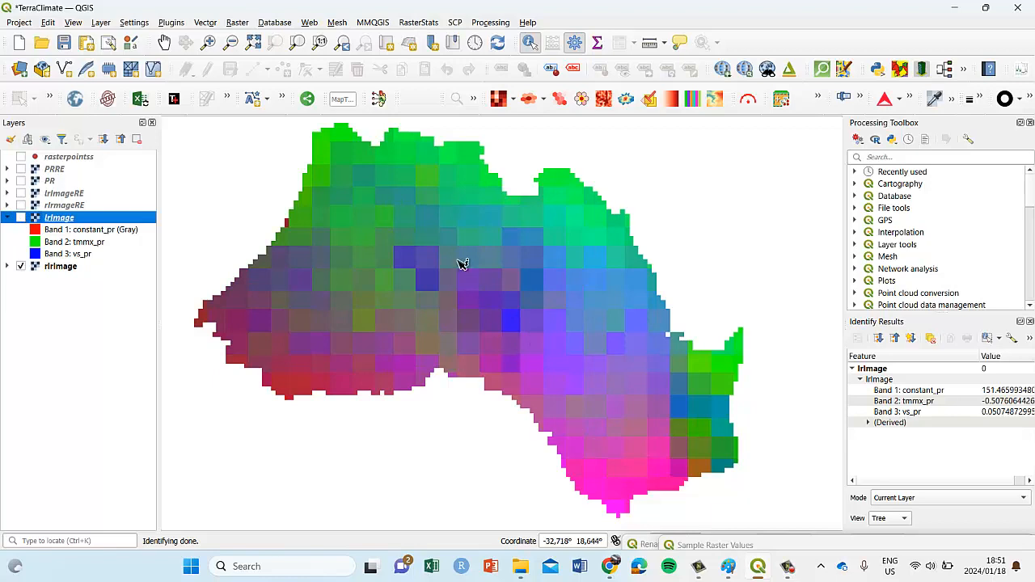
{"action": "left_click", "coordinate": [709, 368]}
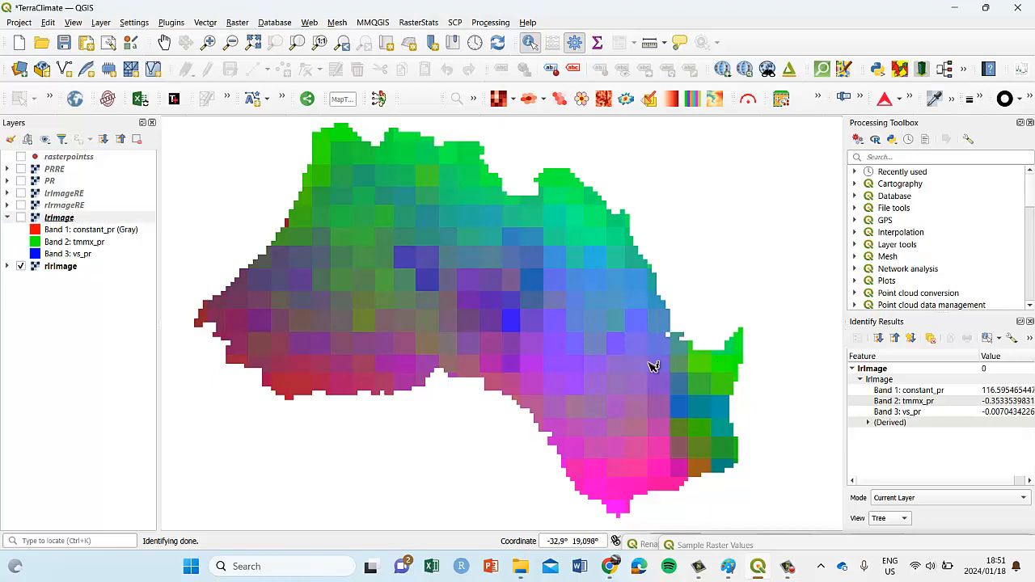
Identify lrImage and rlrImage together at a pixel near the raster's centre and compare their constant_pr, tmmx_pr and vs_pr values.
{"action": "left_click", "coordinate": [68, 268], "text": "ctrl"}
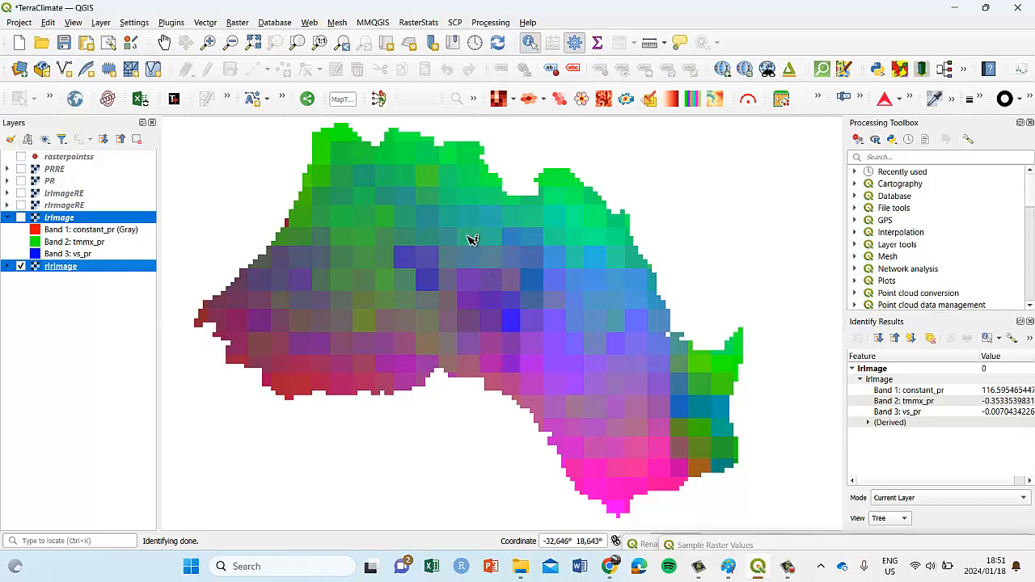
{"action": "left_click", "coordinate": [438, 285]}
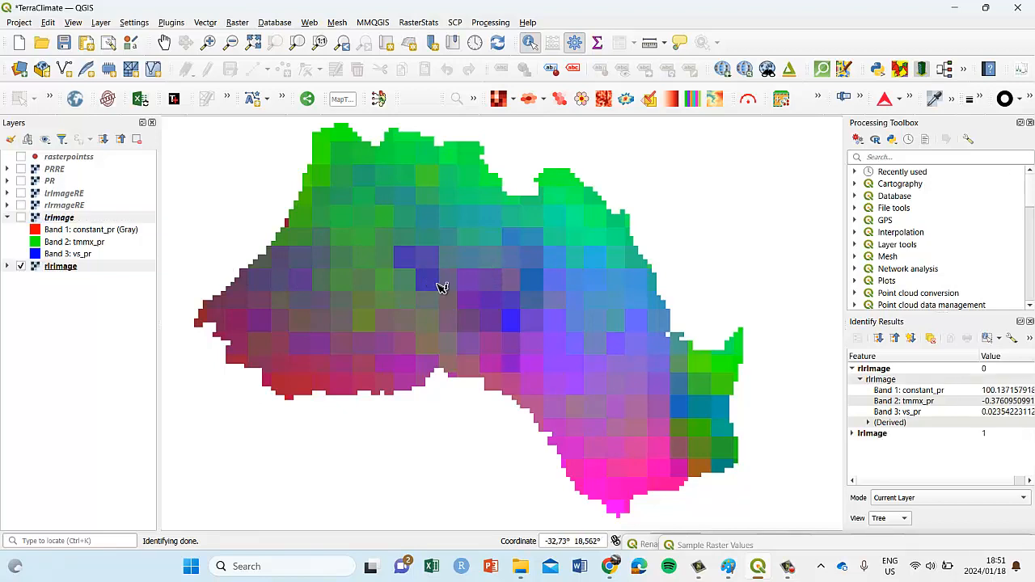
{"action": "left_click", "coordinate": [857, 436]}
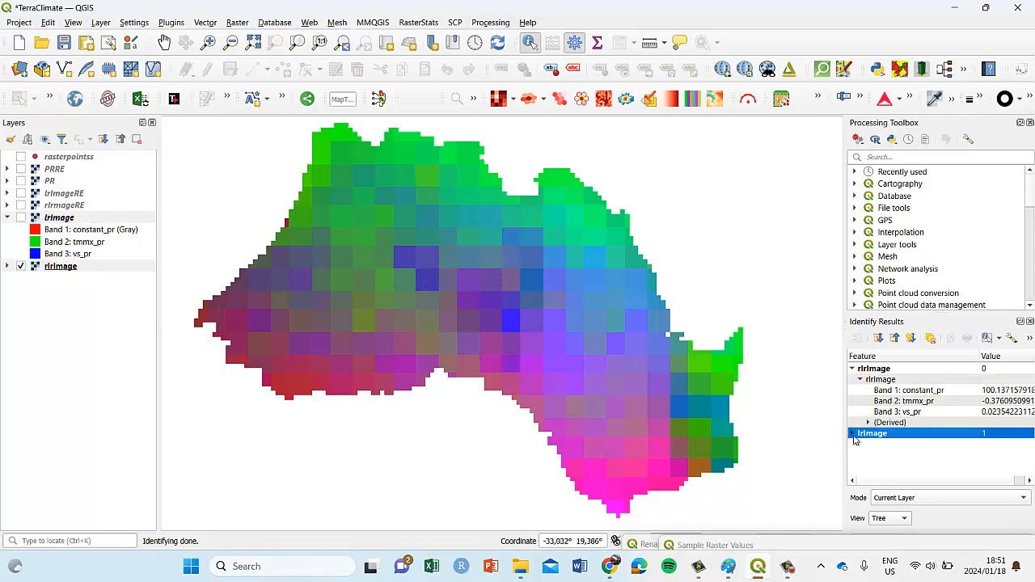
{"action": "left_click", "coordinate": [853, 435]}
{"action": "scroll", "coordinate": [1000, 445], "scroll_direction": "down", "scroll_amount": 1}
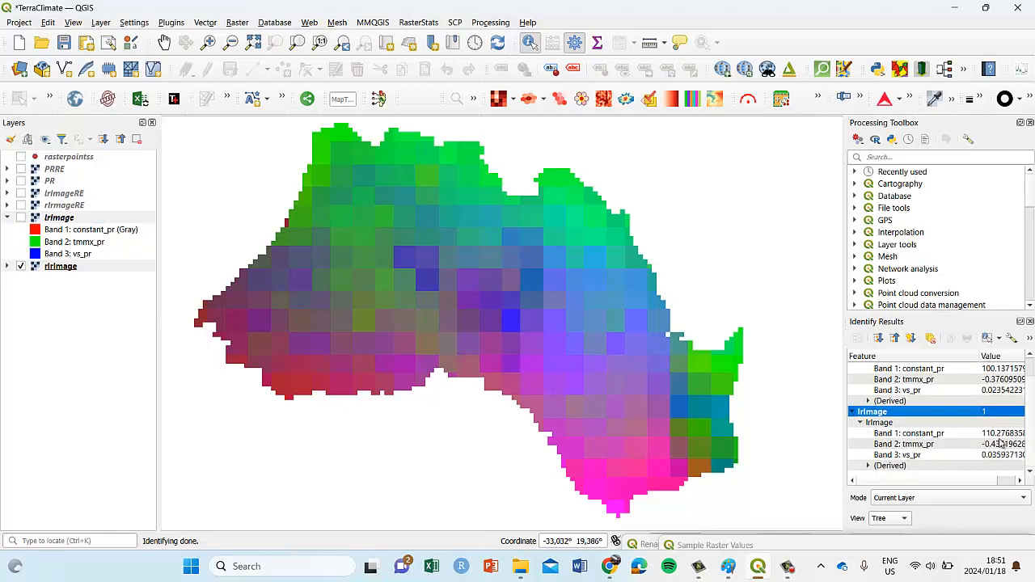
{"action": "scroll", "coordinate": [970, 392], "scroll_direction": "up", "scroll_amount": 1}
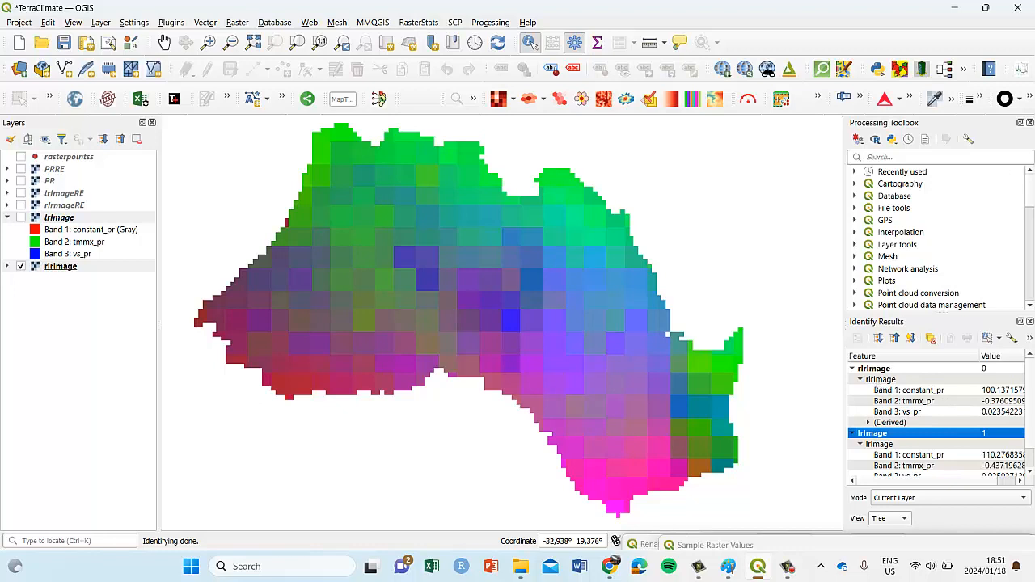
{"action": "scroll", "coordinate": [944, 412], "scroll_direction": "down", "scroll_amount": 1}
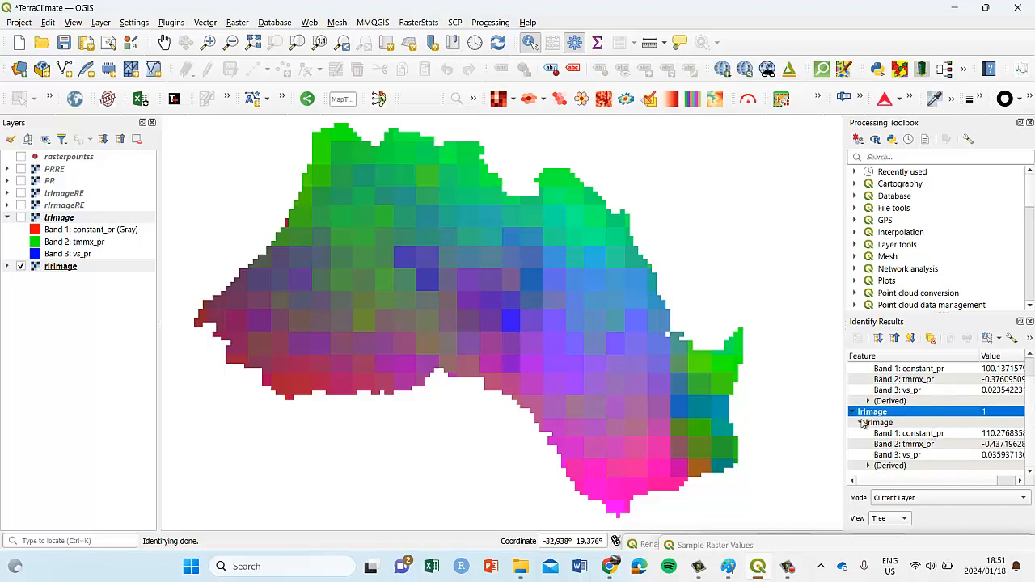
Identify both regression layers at two more central pixels and expand the lrImage band values for the second one.
{"action": "left_click", "coordinate": [51, 218]}
{"action": "left_click", "coordinate": [58, 266], "text": "ctrl"}
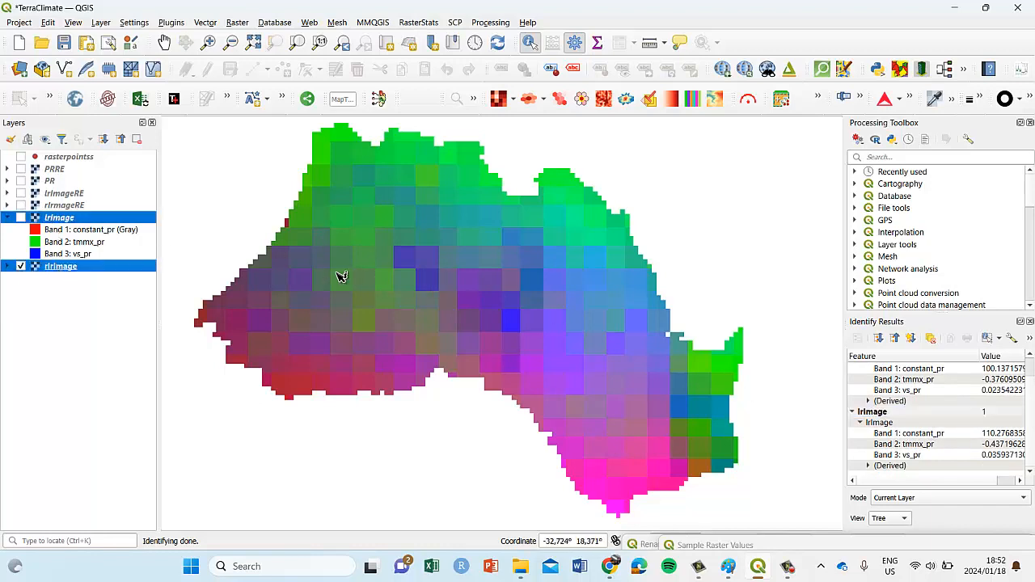
{"action": "left_click", "coordinate": [407, 255]}
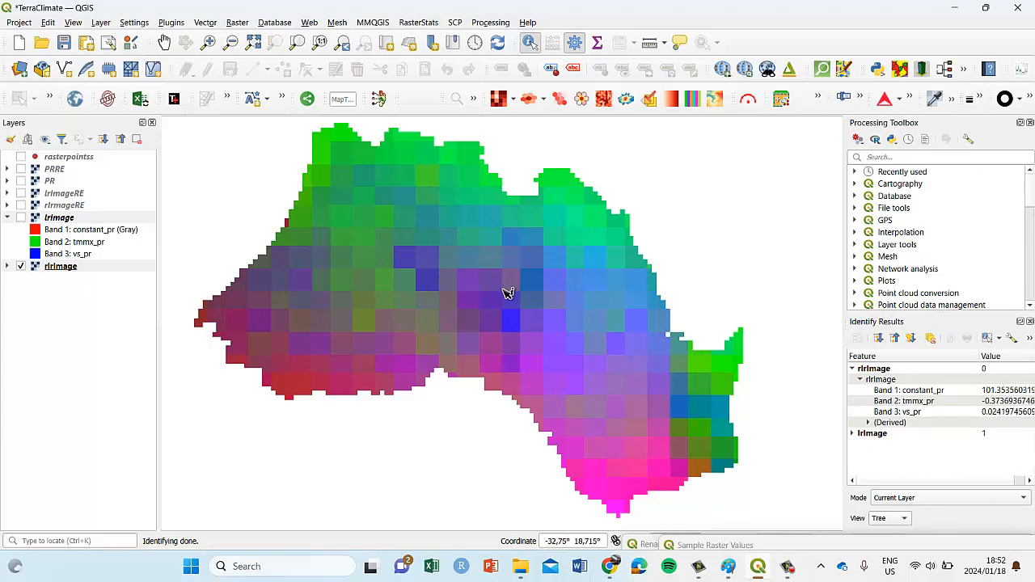
{"action": "left_click", "coordinate": [561, 285]}
{"action": "double_click", "coordinate": [875, 440]}
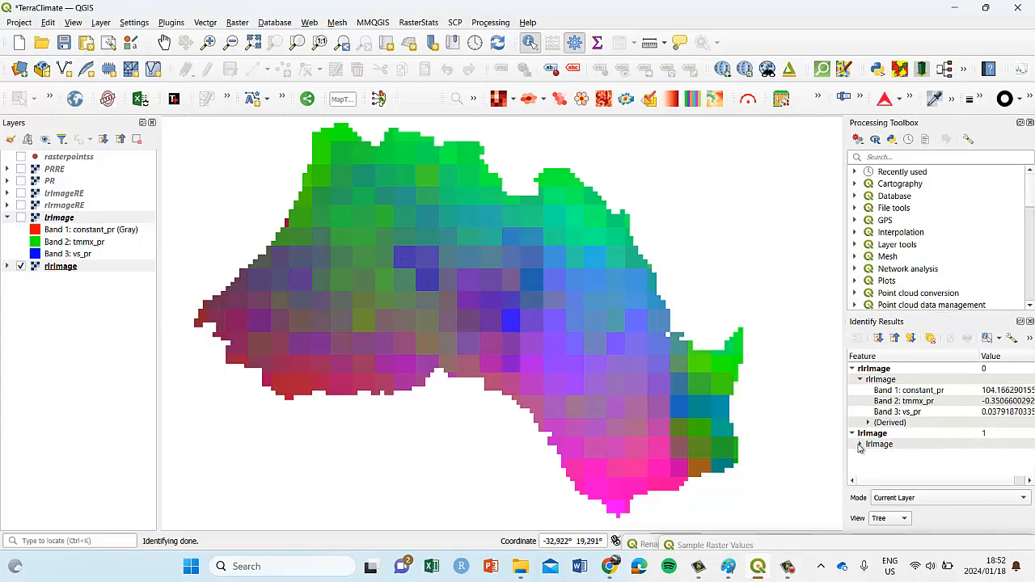
{"action": "left_click", "coordinate": [861, 446]}
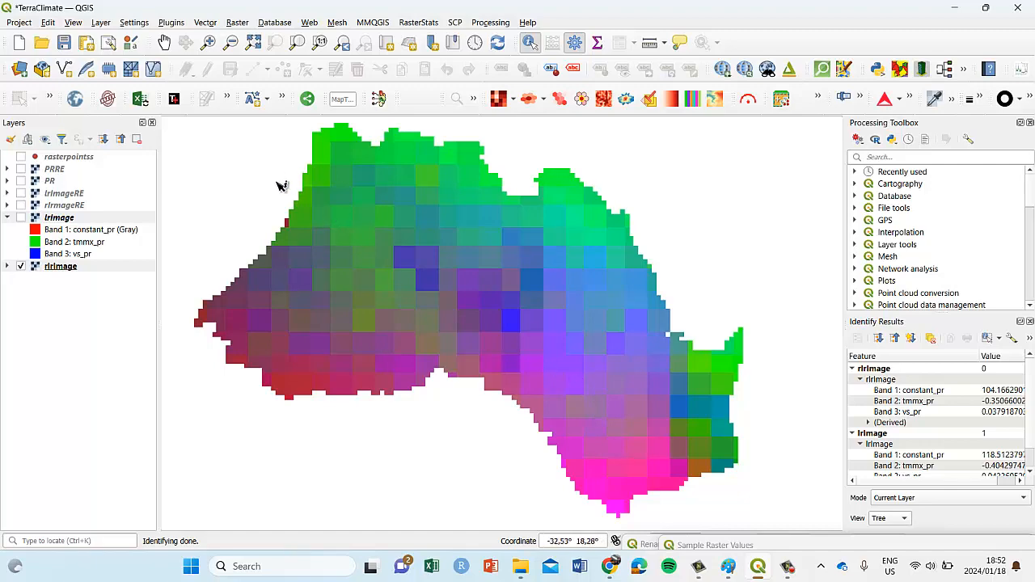
Switch to the TerraClimateTut7 script in Chrome to review the Earth Engine map, and return to QGIS.
{"action": "mouse_move", "coordinate": [610, 567]}
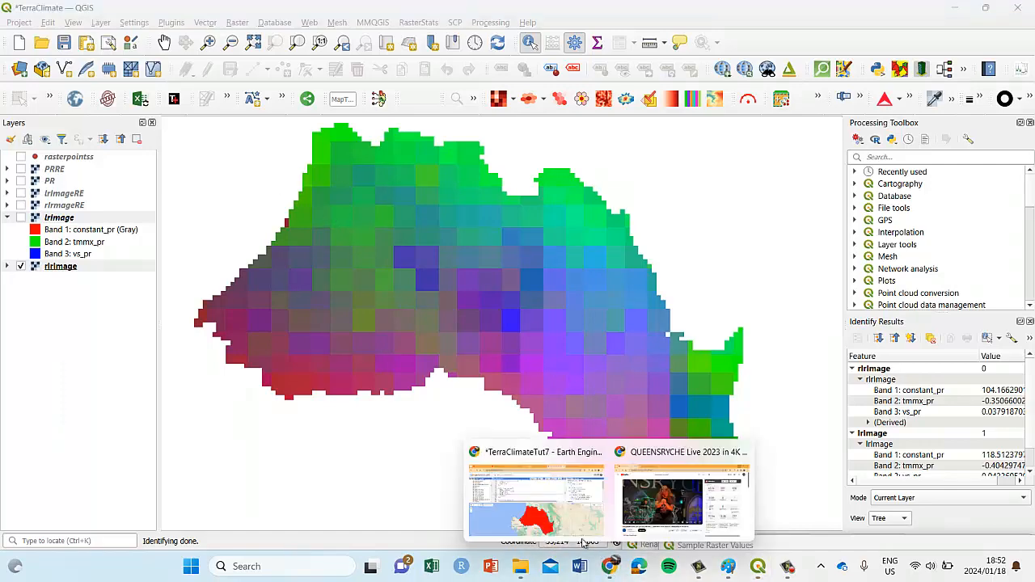
{"action": "left_click", "coordinate": [560, 495]}
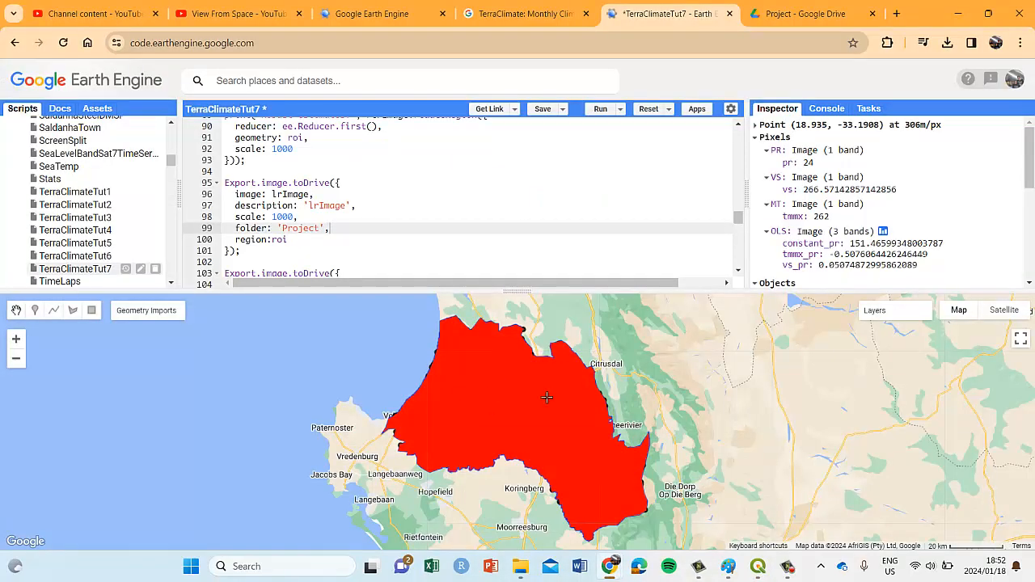
{"action": "left_click", "coordinate": [959, 14]}
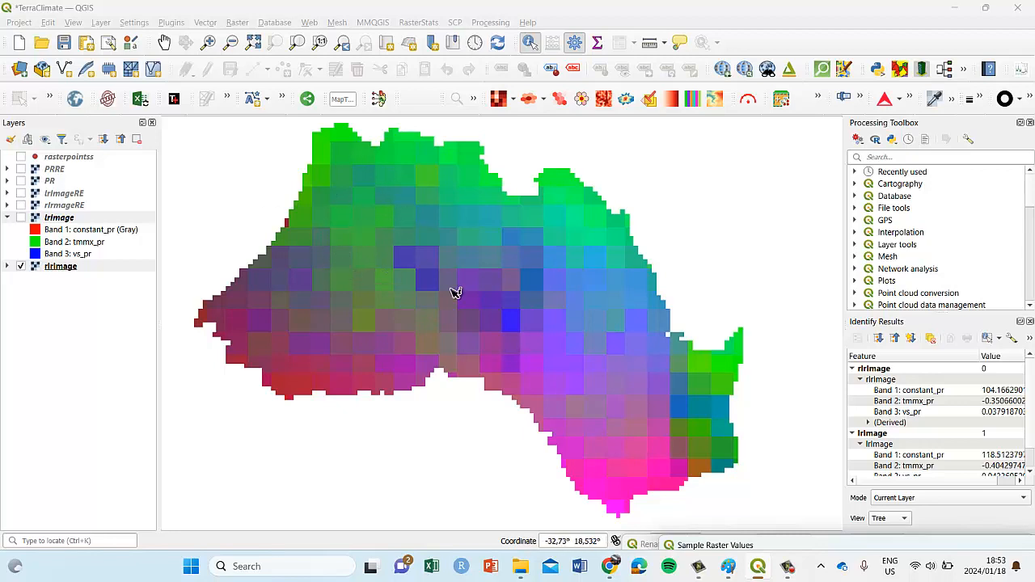
Collapse the lrImage band legend, hide rlrImage, and leave lrImage as the only visible layer.
{"action": "left_click", "coordinate": [21, 218]}
{"action": "left_click", "coordinate": [8, 217]}
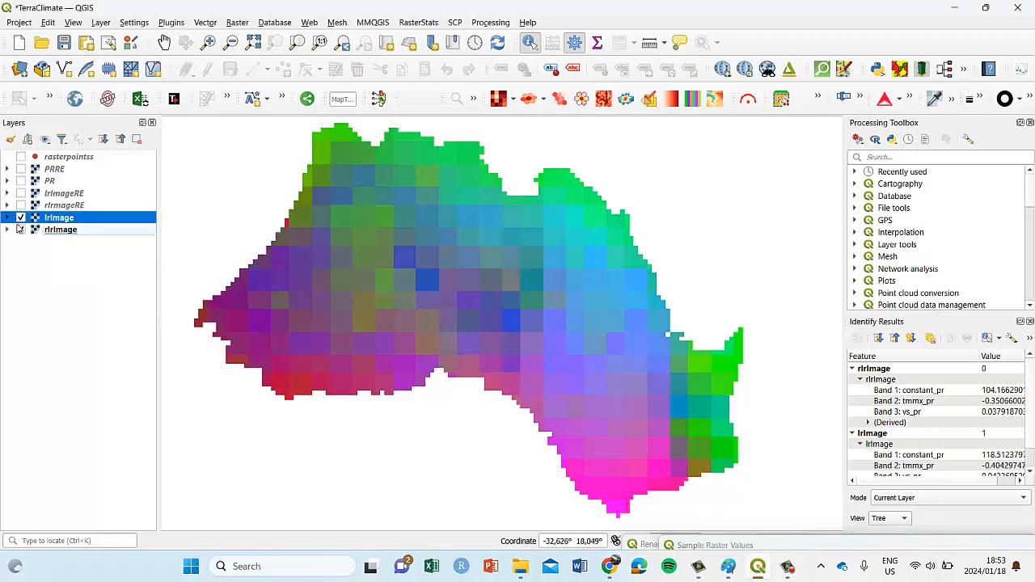
{"action": "left_click", "coordinate": [20, 218]}
{"action": "left_click", "coordinate": [21, 229]}
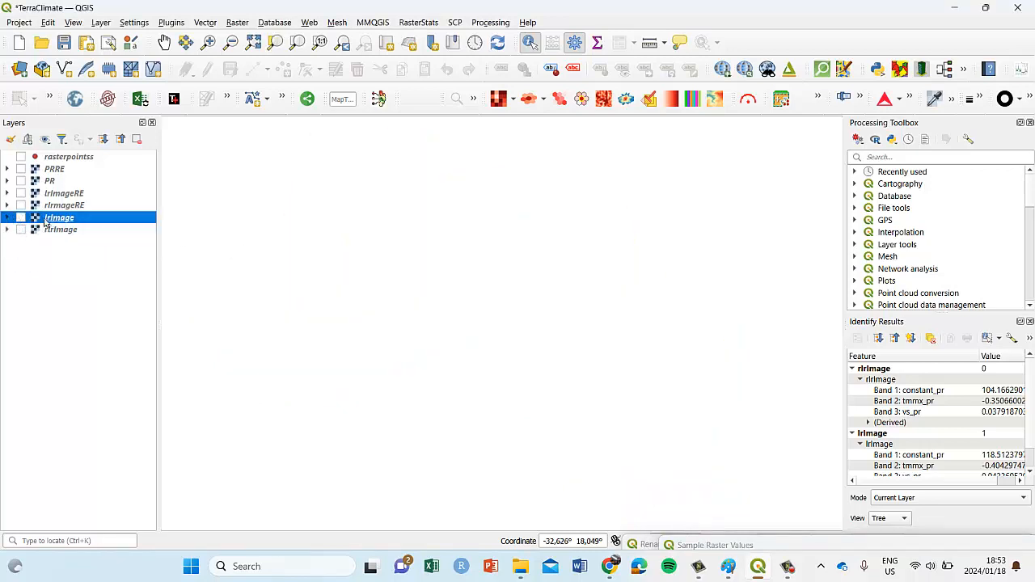
{"action": "left_click", "coordinate": [21, 219]}
Open the lrImage layer properties and examine its extent, band statistics, dimensions, pixel size and coordinate reference system.
{"action": "right_click", "coordinate": [62, 220]}
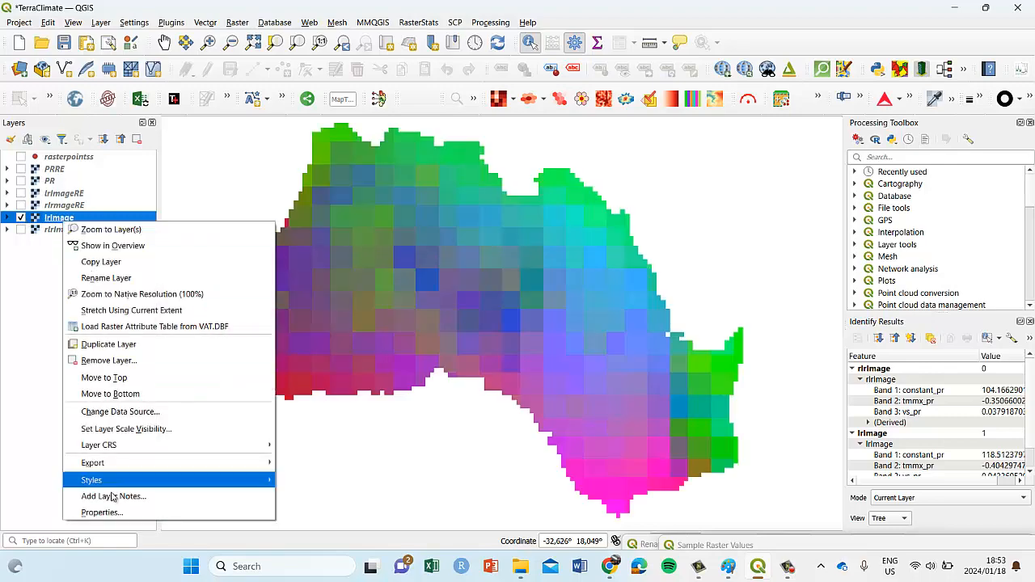
{"action": "left_click", "coordinate": [116, 518]}
{"action": "left_click", "coordinate": [190, 145]}
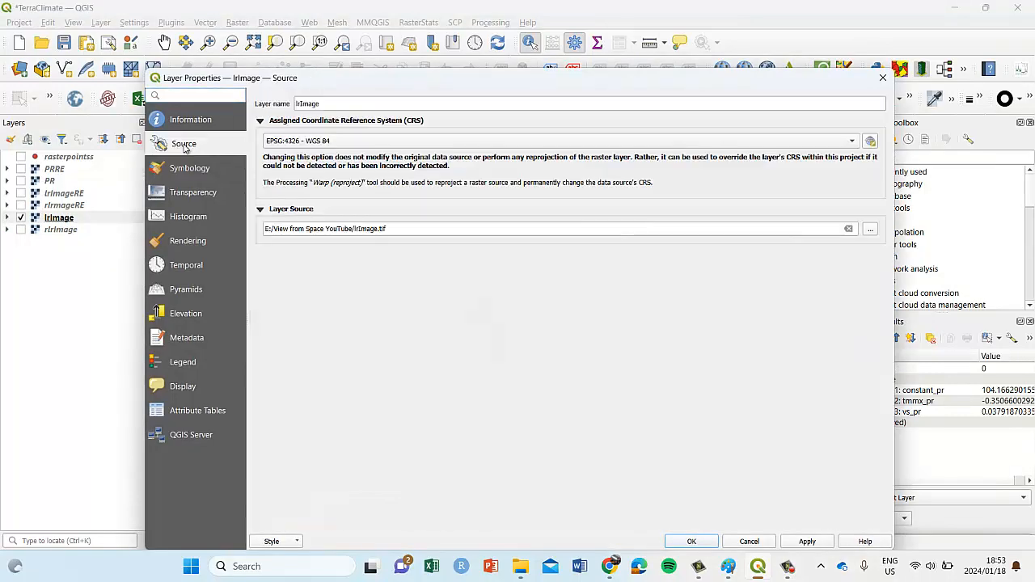
{"action": "left_click", "coordinate": [199, 121]}
{"action": "scroll", "coordinate": [432, 379], "scroll_direction": "down", "scroll_amount": 2}
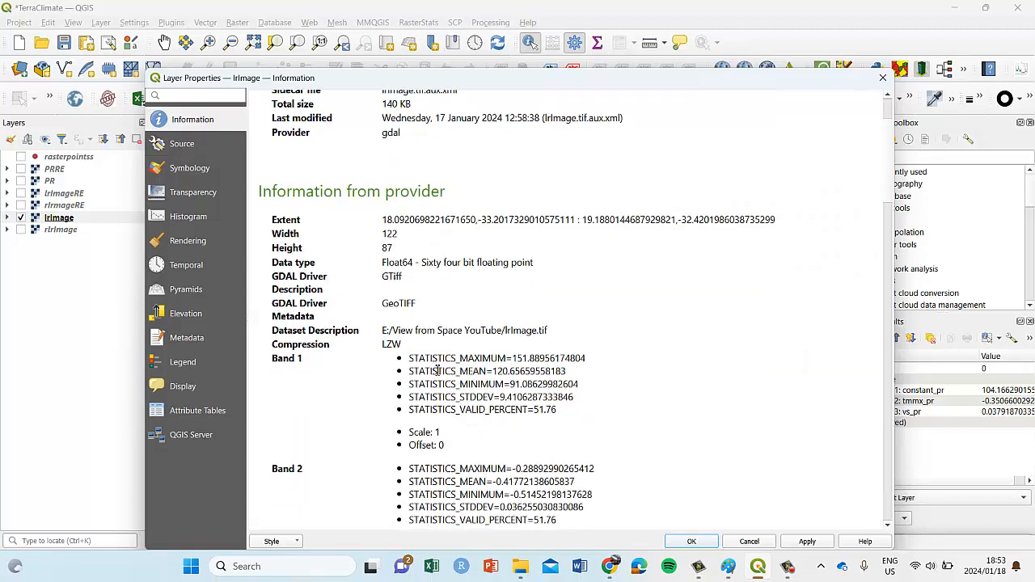
{"action": "scroll", "coordinate": [444, 360], "scroll_direction": "up", "scroll_amount": 2}
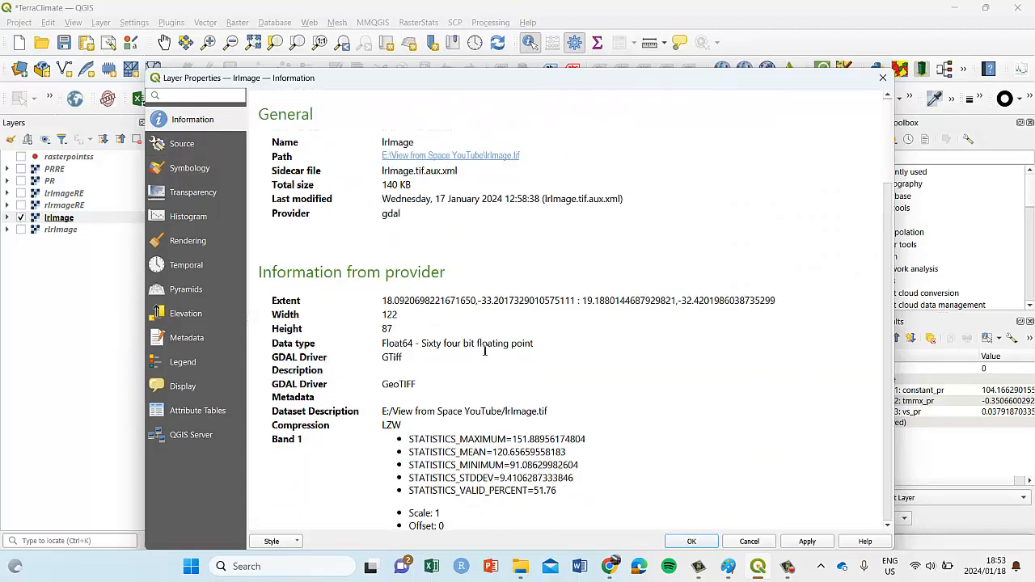
{"action": "scroll", "coordinate": [453, 356], "scroll_direction": "down", "scroll_amount": 10}
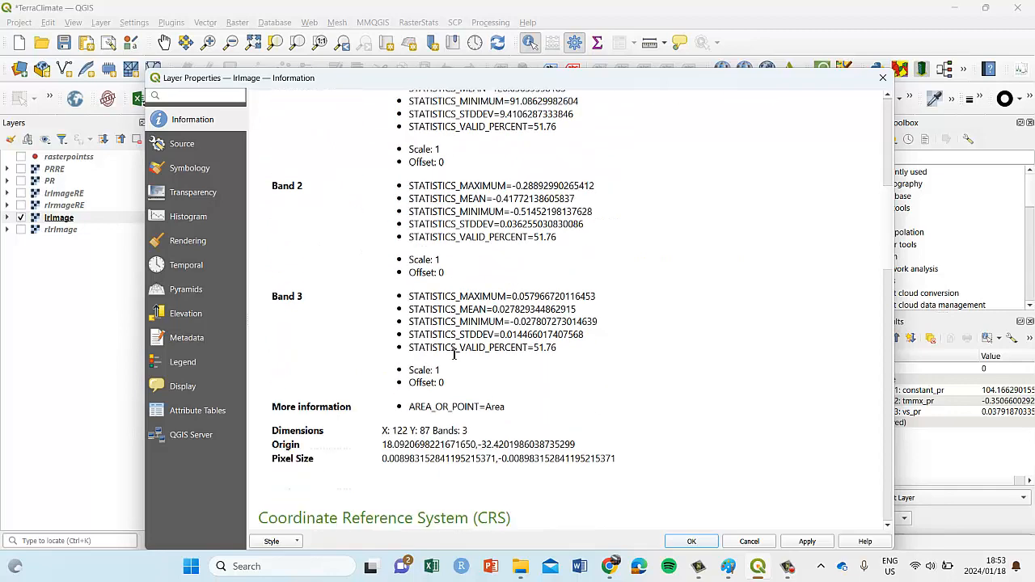
{"action": "scroll", "coordinate": [453, 357], "scroll_direction": "down", "scroll_amount": 2}
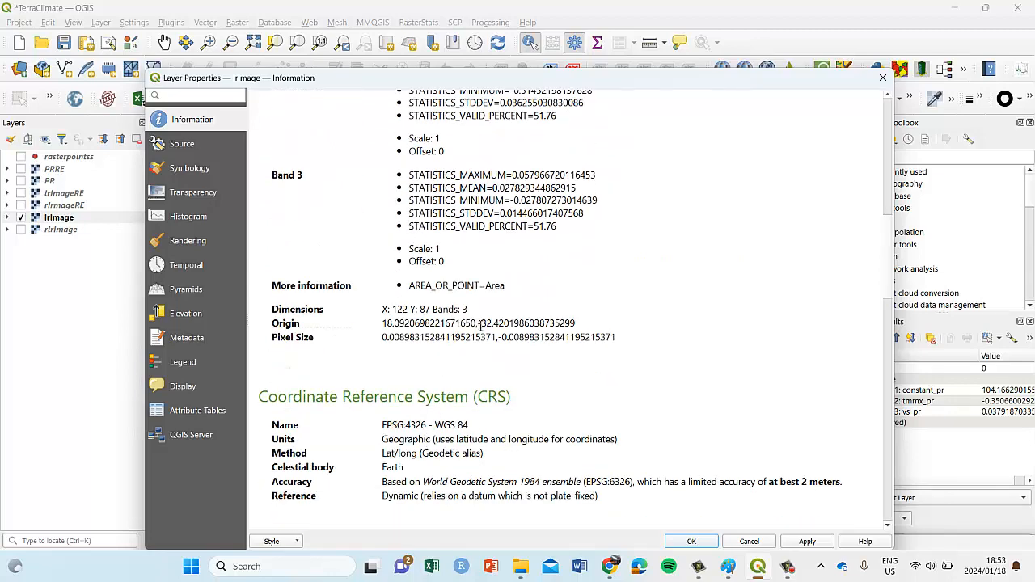
{"action": "scroll", "coordinate": [482, 324], "scroll_direction": "down", "scroll_amount": 3}
{"action": "scroll", "coordinate": [482, 326], "scroll_direction": "up", "scroll_amount": 4}
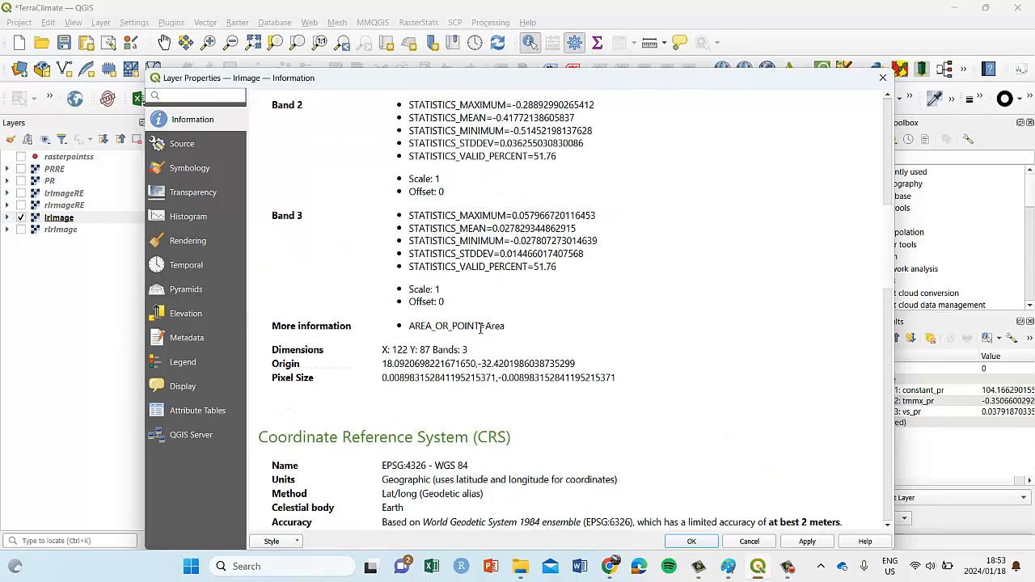
{"action": "scroll", "coordinate": [481, 327], "scroll_direction": "up", "scroll_amount": 11}
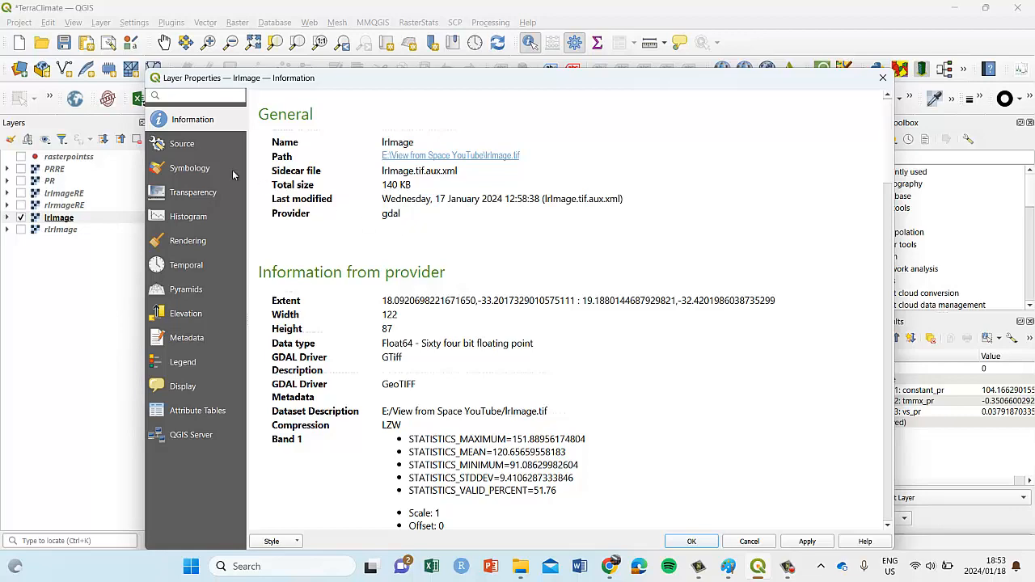
Check lrImage's assigned coordinate reference system and source file, review its band statistics and pixel size again, and close the properties.
{"action": "left_click", "coordinate": [188, 145]}
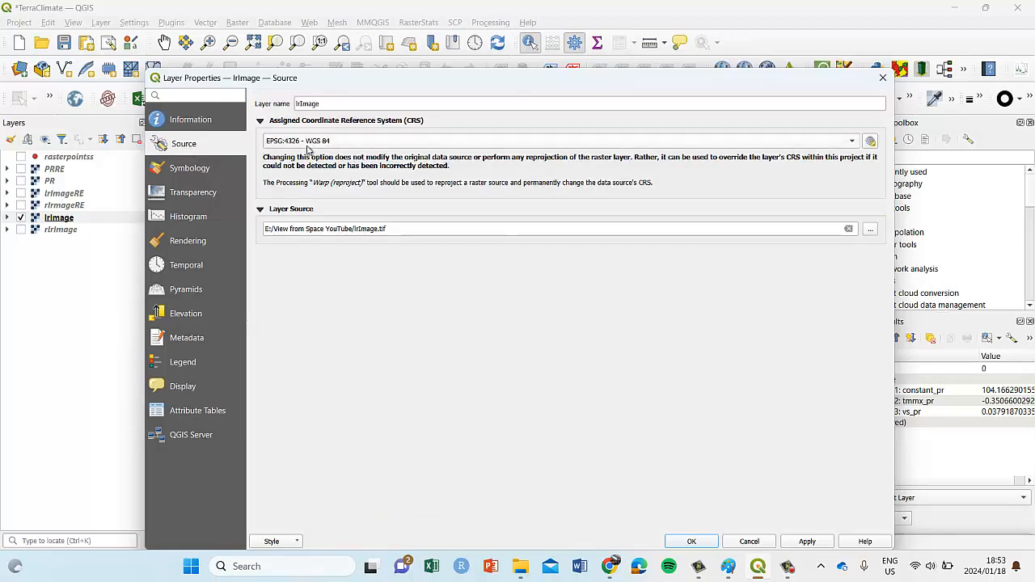
{"action": "left_click", "coordinate": [181, 167]}
{"action": "left_click", "coordinate": [182, 144]}
{"action": "left_click", "coordinate": [184, 123]}
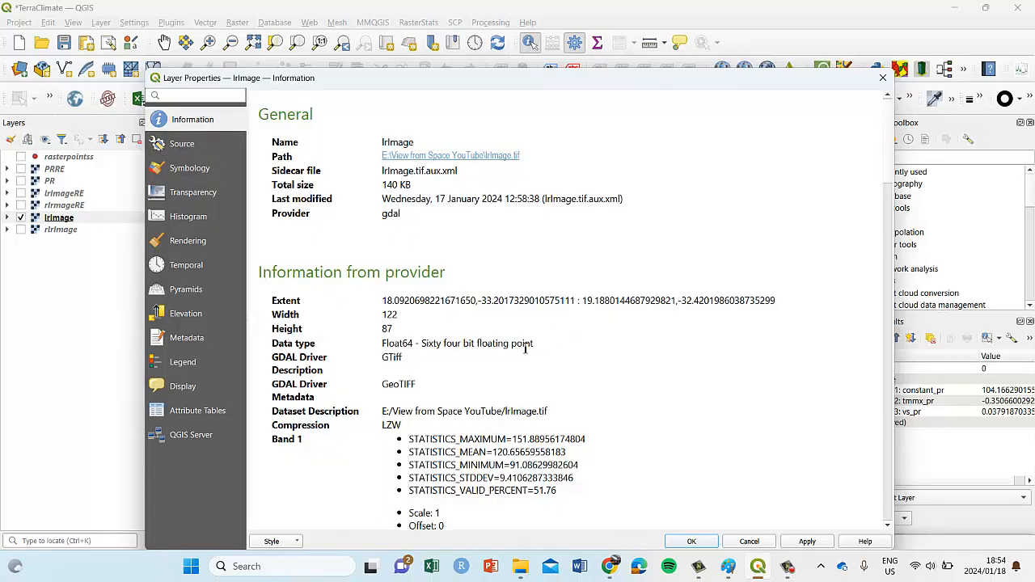
{"action": "scroll", "coordinate": [522, 352], "scroll_direction": "down", "scroll_amount": 1}
{"action": "scroll", "coordinate": [522, 353], "scroll_direction": "down", "scroll_amount": 2}
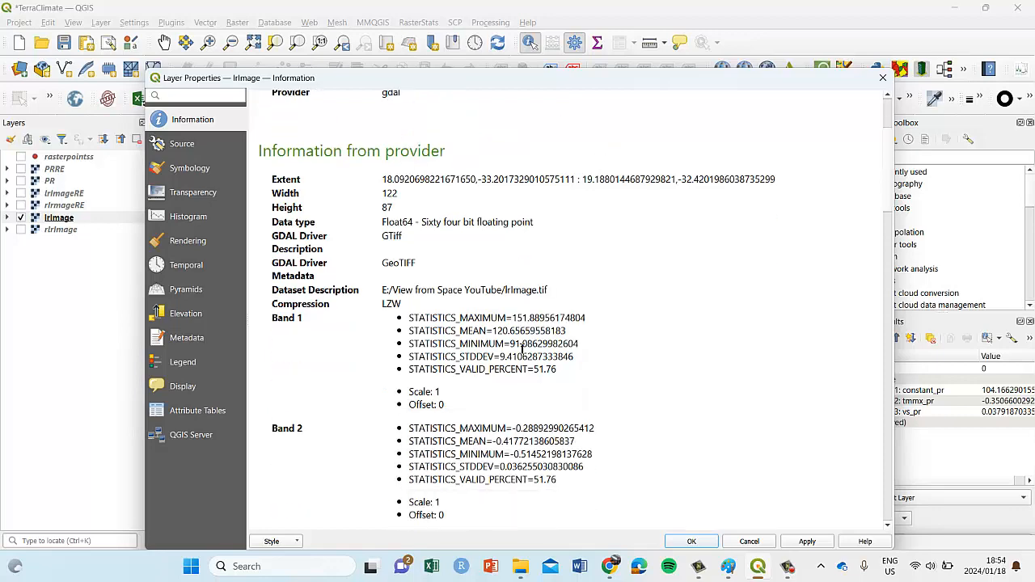
{"action": "scroll", "coordinate": [519, 346], "scroll_direction": "down", "scroll_amount": 5}
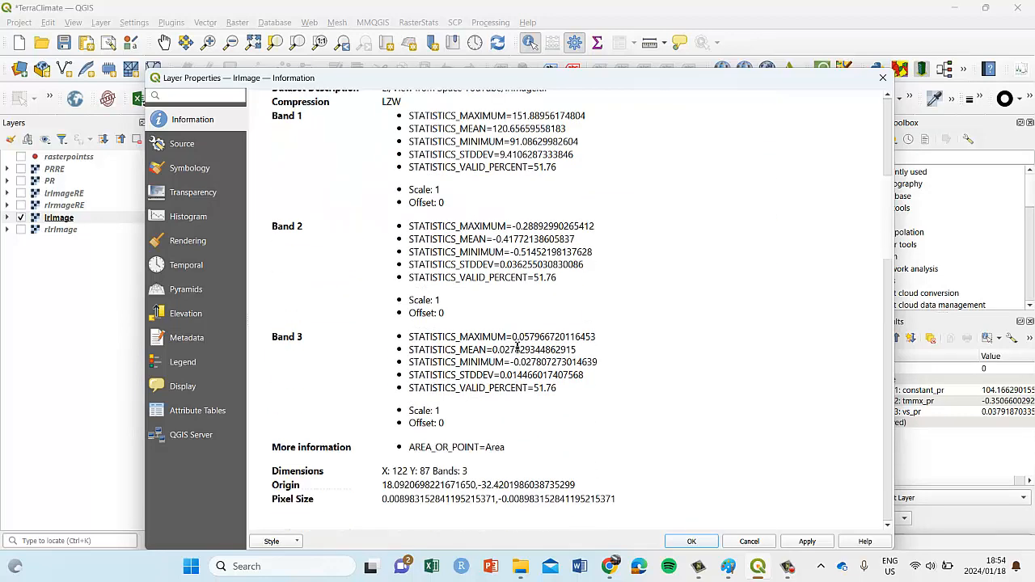
{"action": "scroll", "coordinate": [517, 347], "scroll_direction": "down", "scroll_amount": 2}
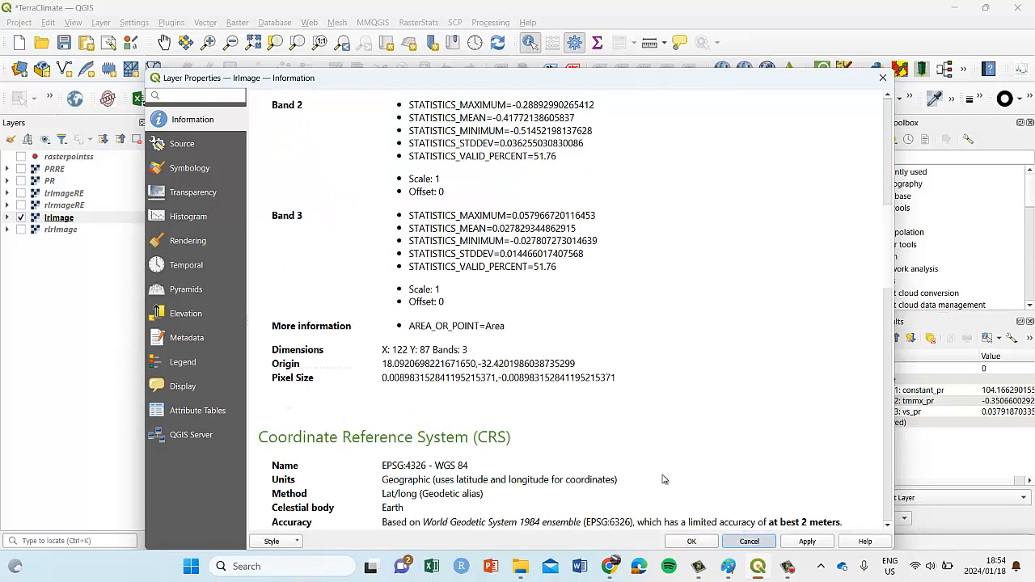
{"action": "left_click", "coordinate": [691, 541]}
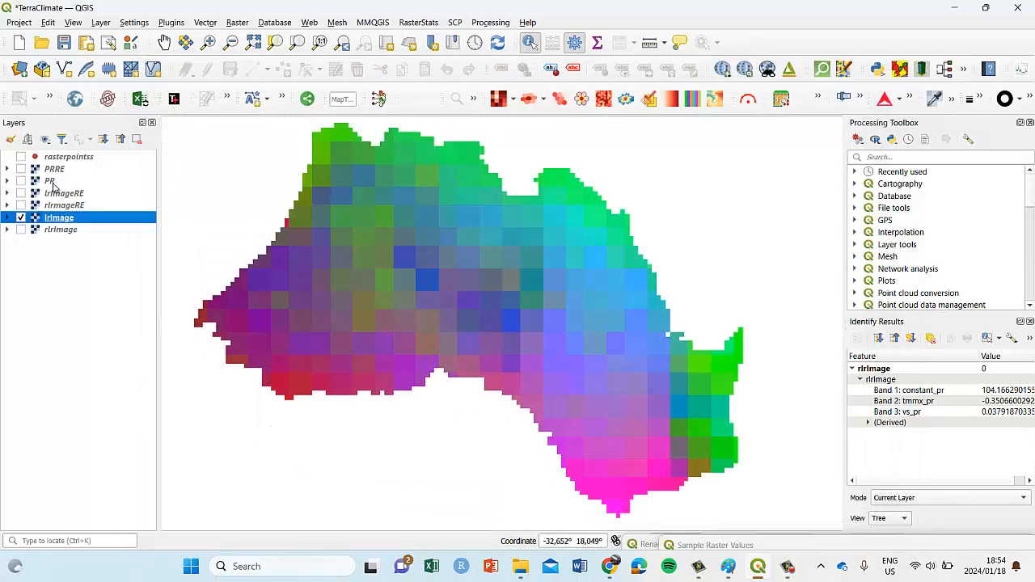
Set up a Warp reprojection of lrImage from EPSG:4326 to EPSG:3857 with nearest neighbour resampling, and close it without running.
{"action": "left_click", "coordinate": [237, 22]}
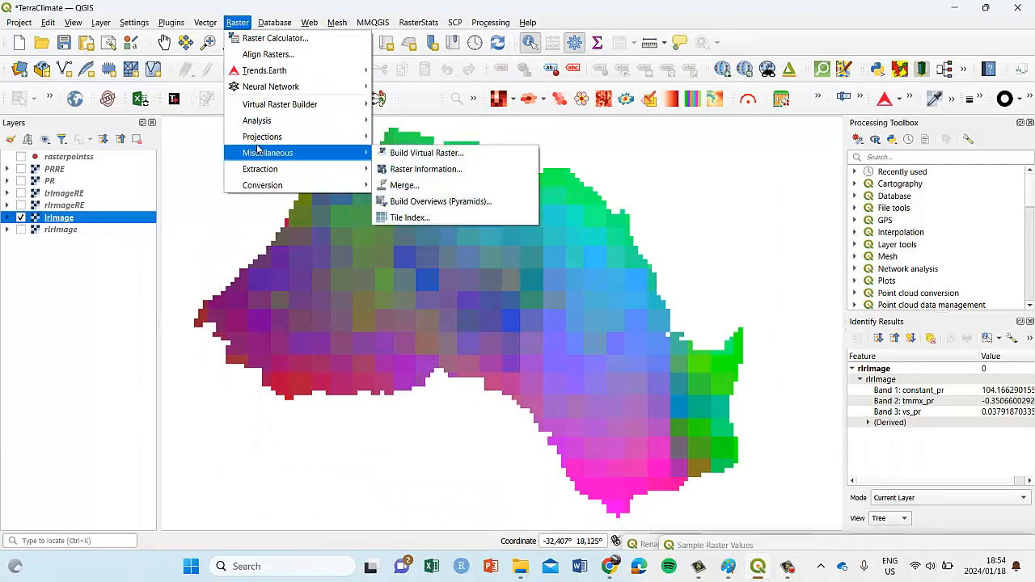
{"action": "mouse_move", "coordinate": [259, 143]}
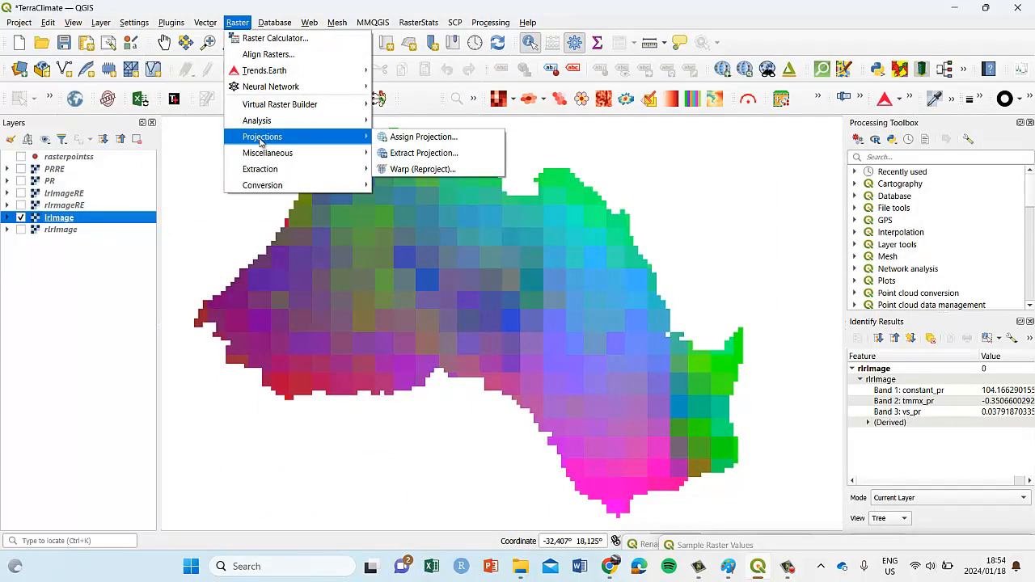
{"action": "left_click", "coordinate": [420, 169]}
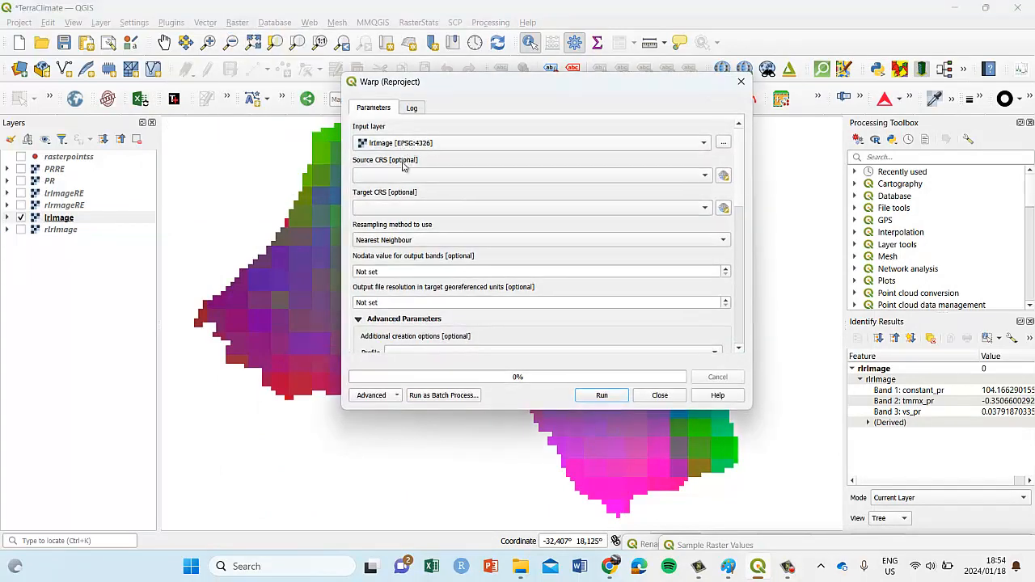
{"action": "left_click", "coordinate": [399, 176]}
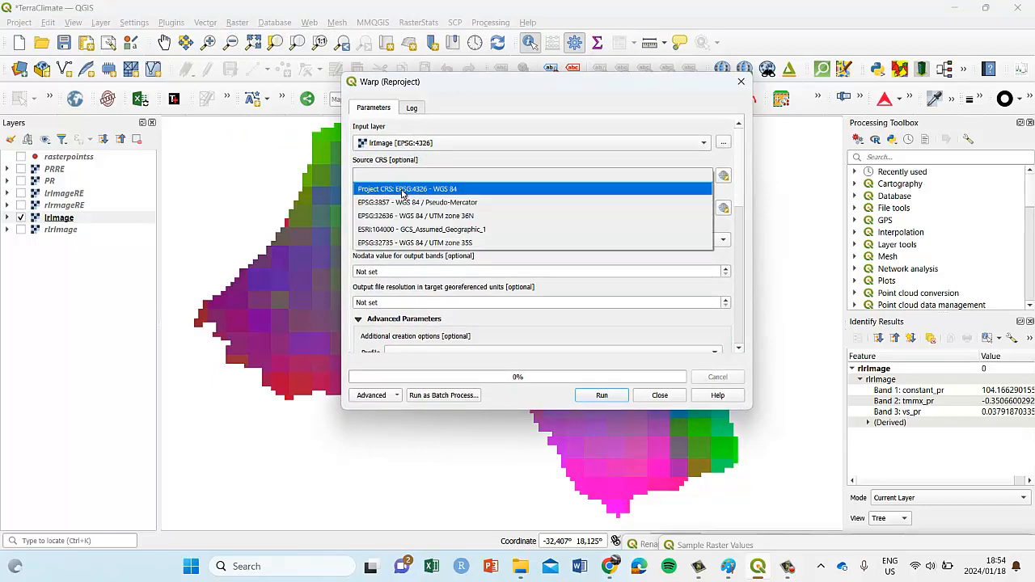
{"action": "left_click", "coordinate": [405, 187]}
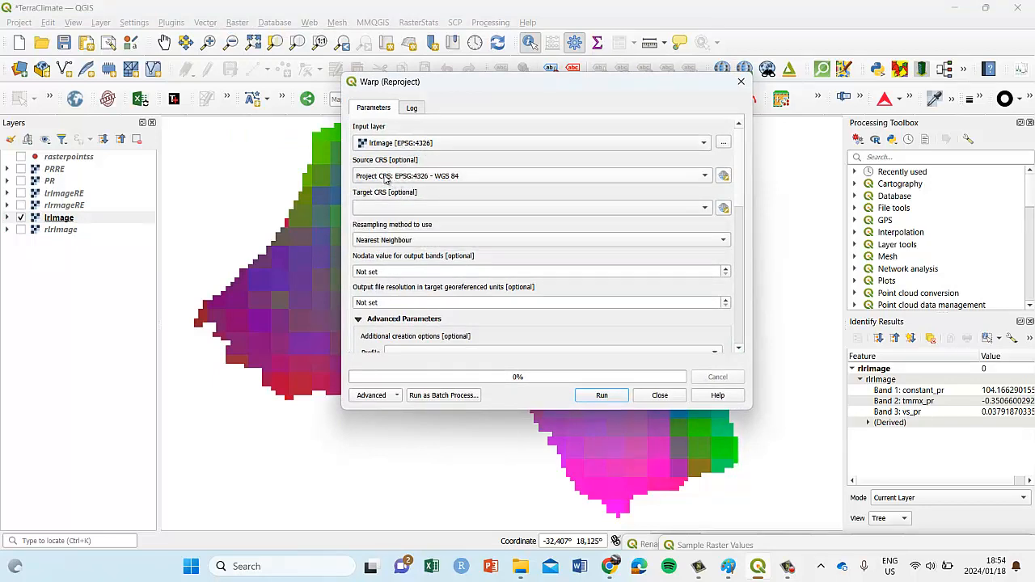
{"action": "left_click", "coordinate": [423, 209]}
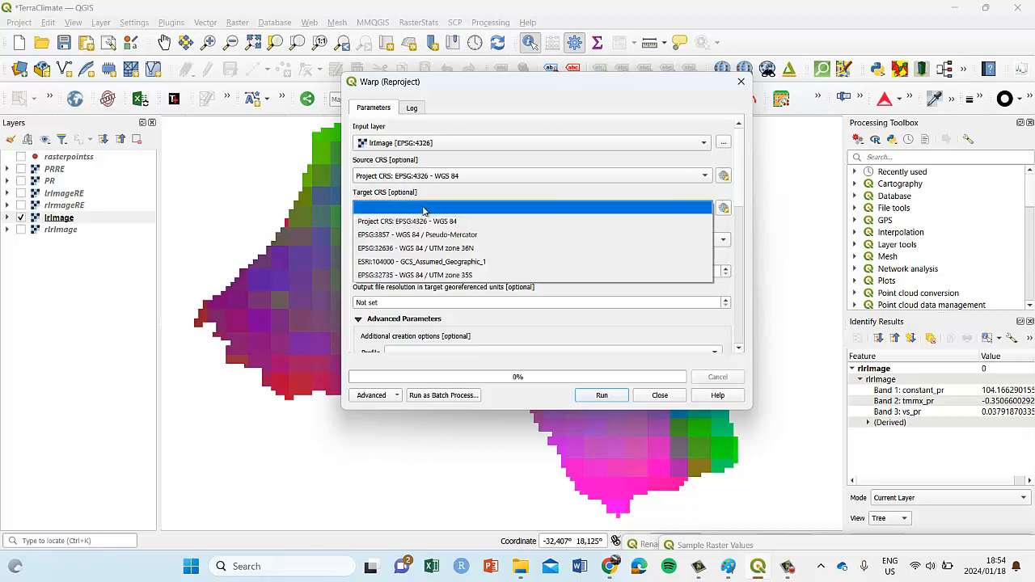
{"action": "left_click", "coordinate": [422, 235]}
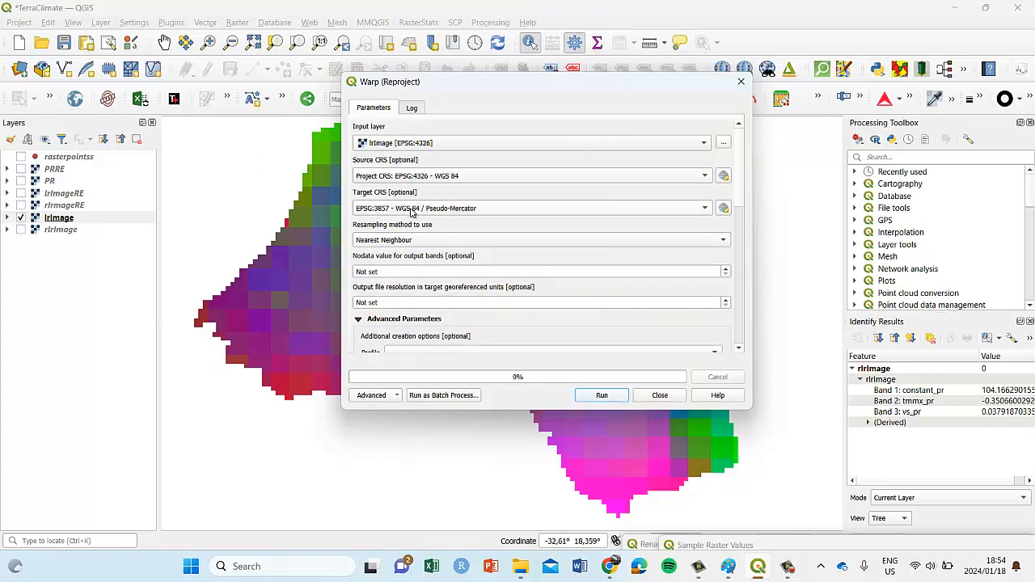
{"action": "left_click", "coordinate": [657, 395]}
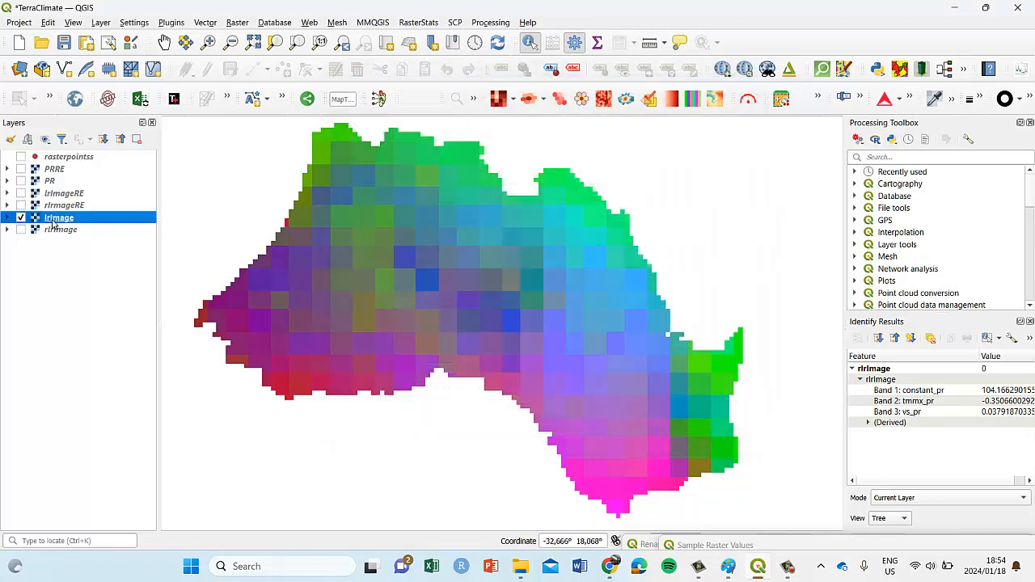
Preview rlrImage on its own, hide both original regression rasters, and display the reprojected lrImageRE and rlrmageRE layers.
{"action": "left_click", "coordinate": [55, 232]}
{"action": "left_click", "coordinate": [21, 231]}
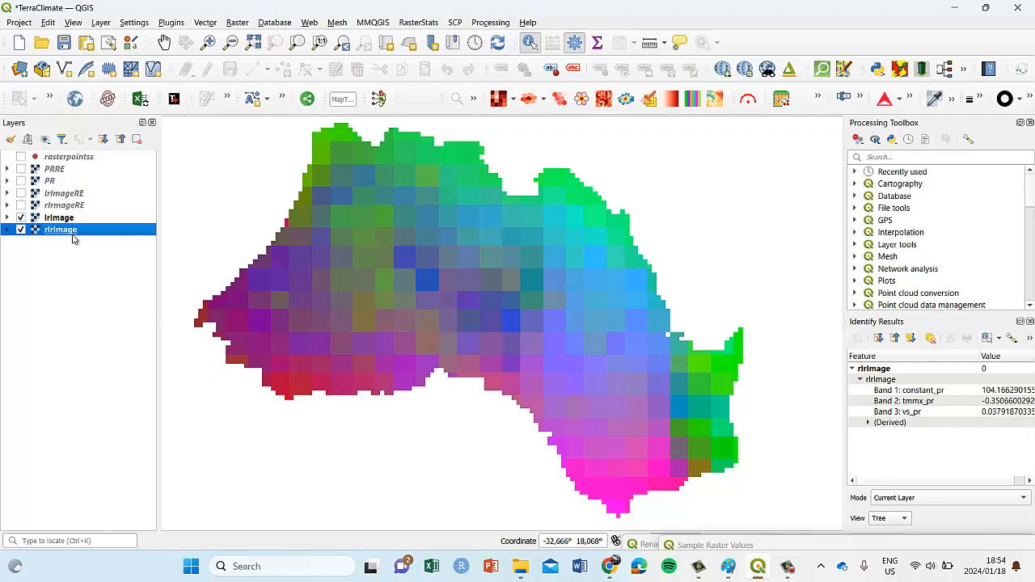
{"action": "left_click", "coordinate": [21, 217]}
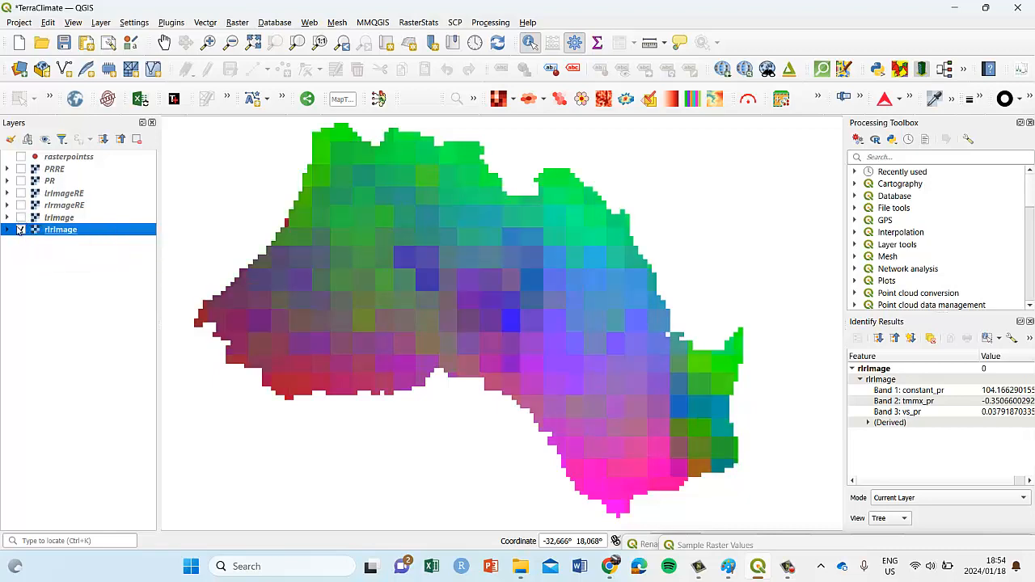
{"action": "left_click", "coordinate": [20, 231]}
{"action": "left_click", "coordinate": [21, 194]}
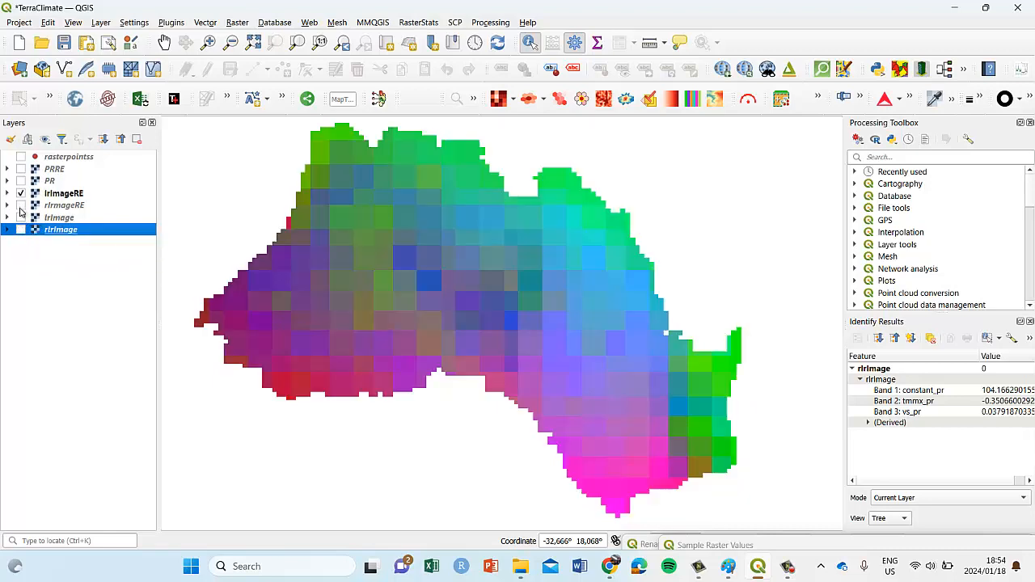
{"action": "left_click", "coordinate": [21, 206]}
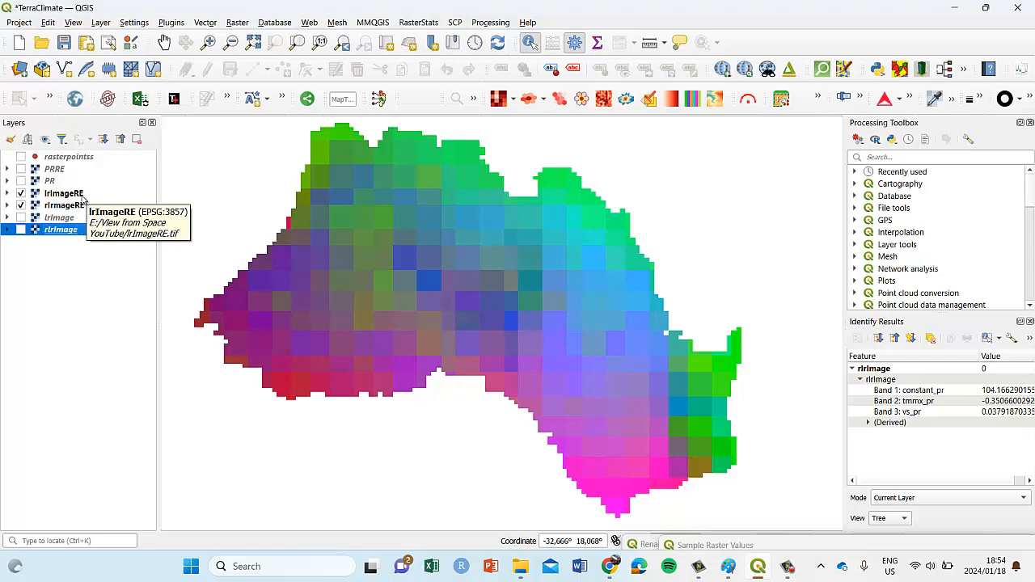
Examine the band statistics, dimensions, pixel size and coordinate system units in the lrImageRE layer properties, and close them.
{"action": "right_click", "coordinate": [74, 197]}
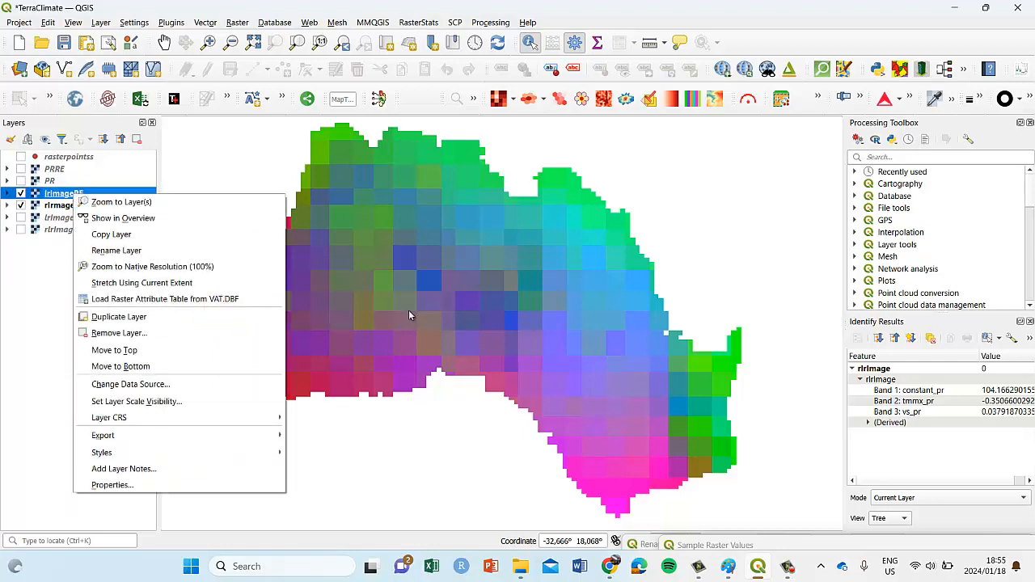
{"action": "left_click", "coordinate": [185, 485]}
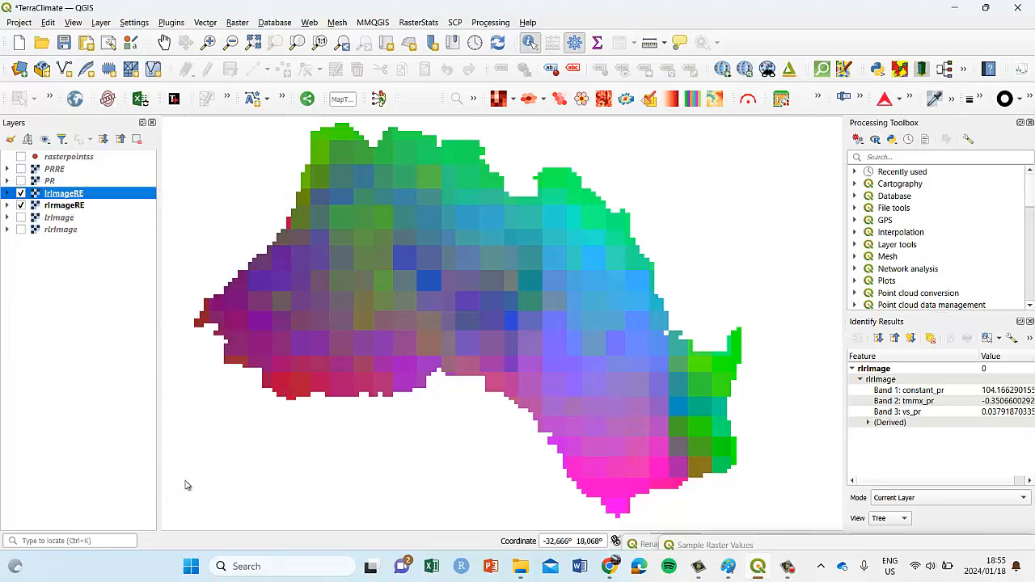
{"action": "scroll", "coordinate": [455, 349], "scroll_direction": "down", "scroll_amount": 2}
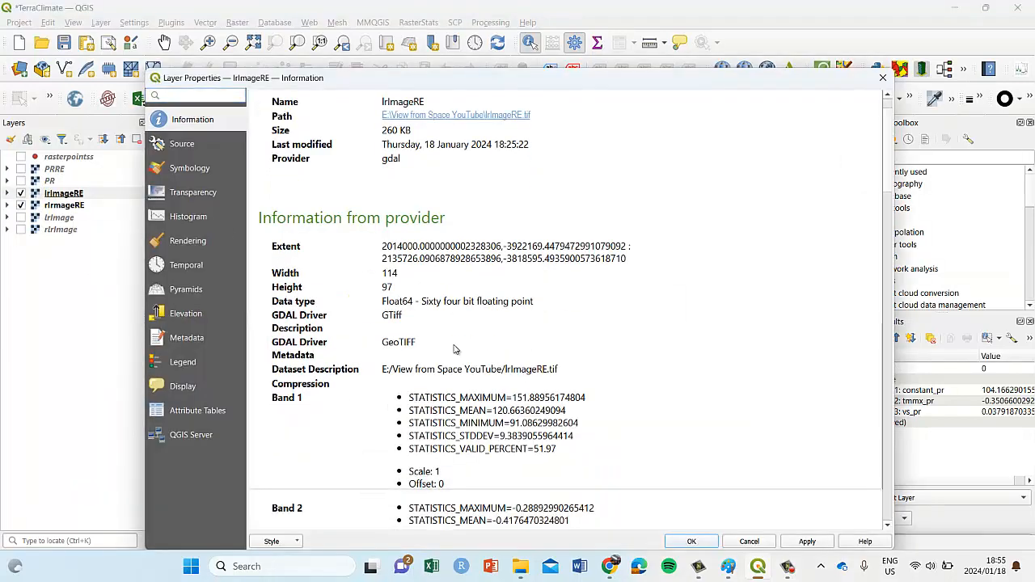
{"action": "scroll", "coordinate": [455, 350], "scroll_direction": "down", "scroll_amount": 8}
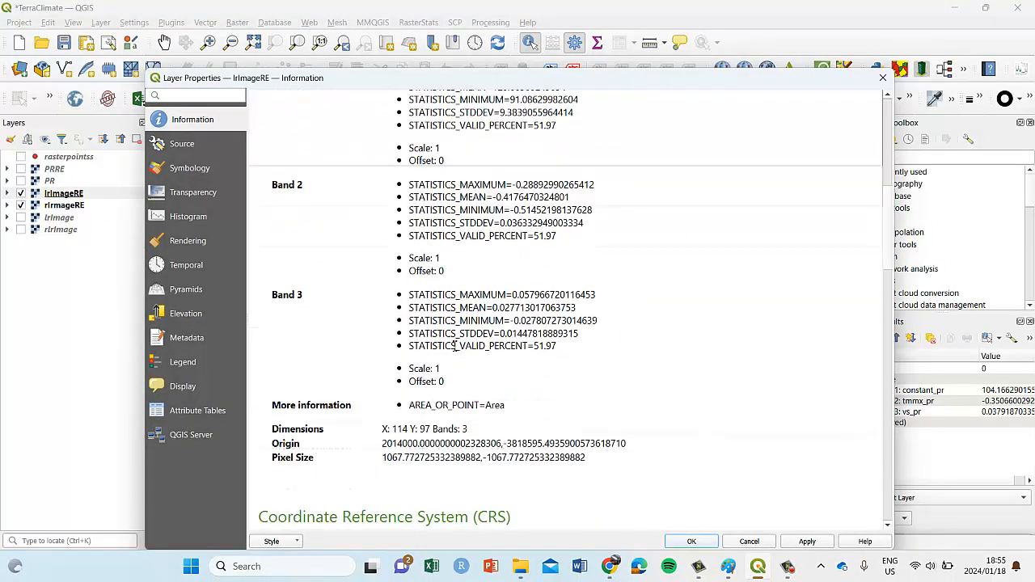
{"action": "scroll", "coordinate": [455, 346], "scroll_direction": "down", "scroll_amount": 2}
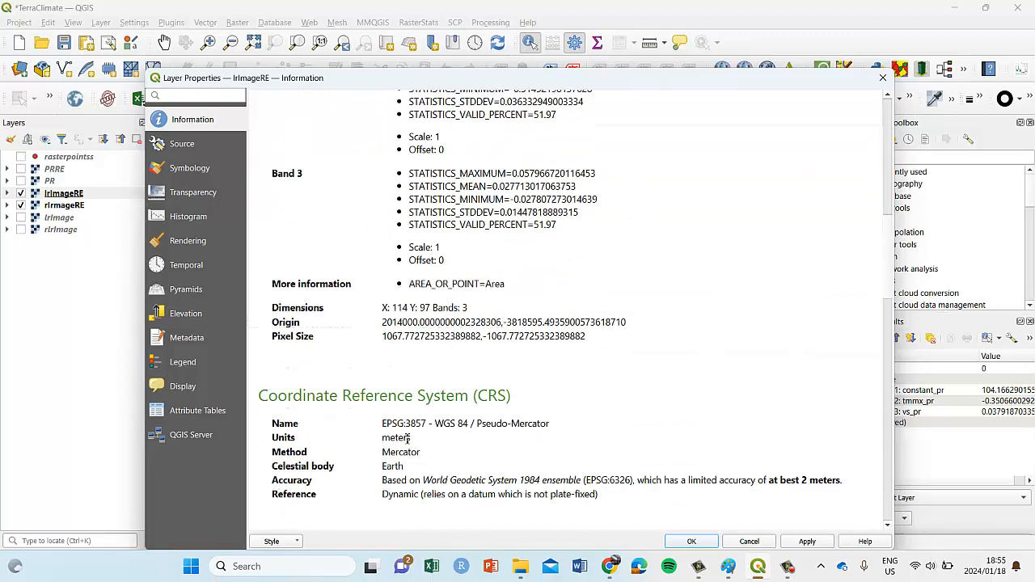
{"action": "left_click_drag", "start_coordinate": [411, 437], "coordinate": [385, 439]}
{"action": "left_click", "coordinate": [882, 77]}
Review lrImage's layer properties for its pixel size and coordinate system units to compare with the reprojected raster, and close them.
{"action": "left_click", "coordinate": [70, 220]}
{"action": "right_click", "coordinate": [69, 221]}
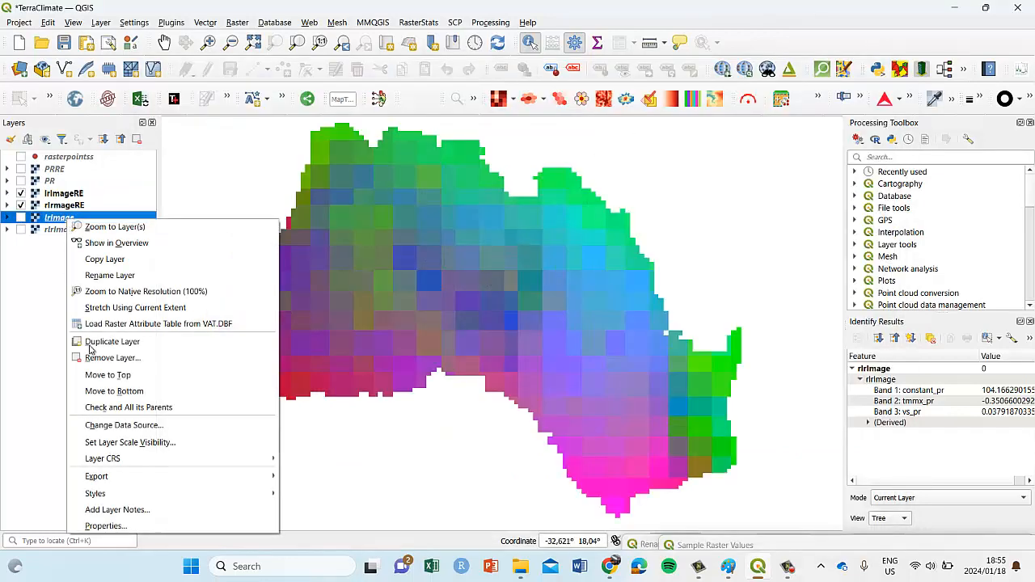
{"action": "left_click", "coordinate": [105, 526]}
{"action": "scroll", "coordinate": [491, 422], "scroll_direction": "down", "scroll_amount": 2}
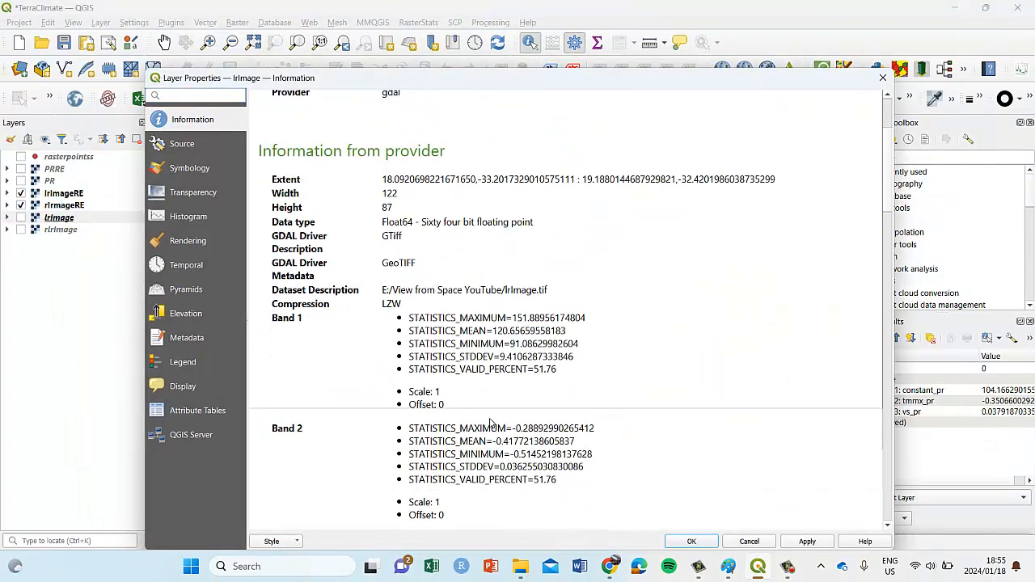
{"action": "scroll", "coordinate": [491, 422], "scroll_direction": "down", "scroll_amount": 5}
{"action": "scroll", "coordinate": [488, 404], "scroll_direction": "down", "scroll_amount": 3}
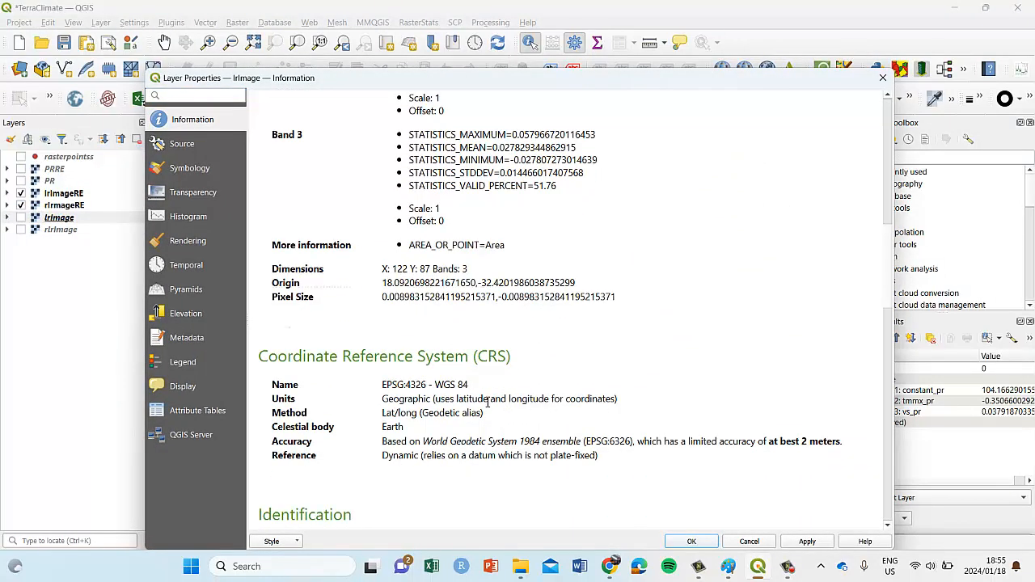
{"action": "left_click_drag", "start_coordinate": [386, 401], "coordinate": [630, 410]}
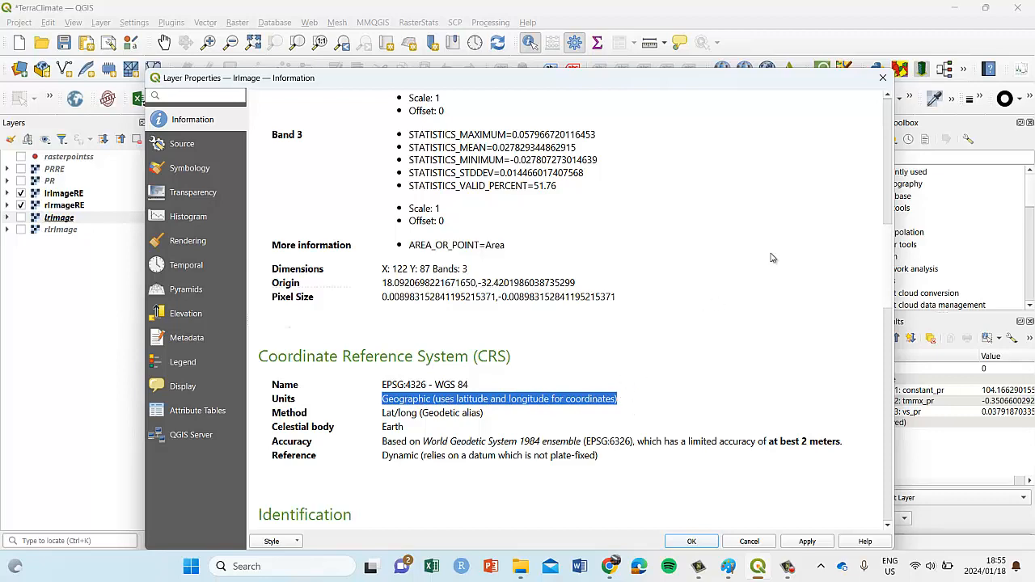
{"action": "left_click", "coordinate": [882, 78]}
Examine rlrmageRE's band statistics, pixel size and coordinate system units in its layer properties, and close them.
{"action": "left_click", "coordinate": [65, 207]}
{"action": "right_click", "coordinate": [65, 206]}
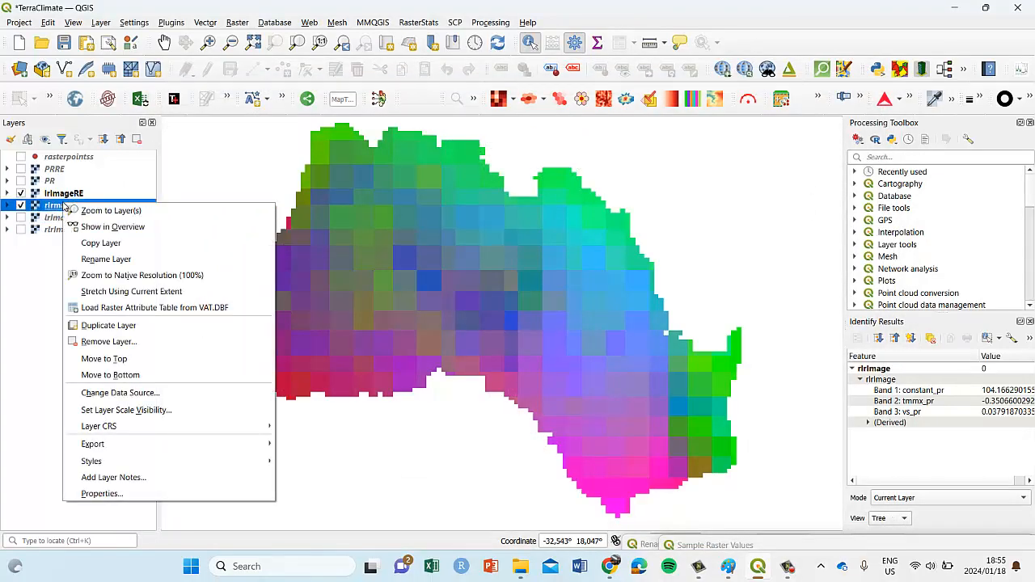
{"action": "left_click", "coordinate": [143, 494]}
{"action": "scroll", "coordinate": [458, 295], "scroll_direction": "down", "scroll_amount": 10}
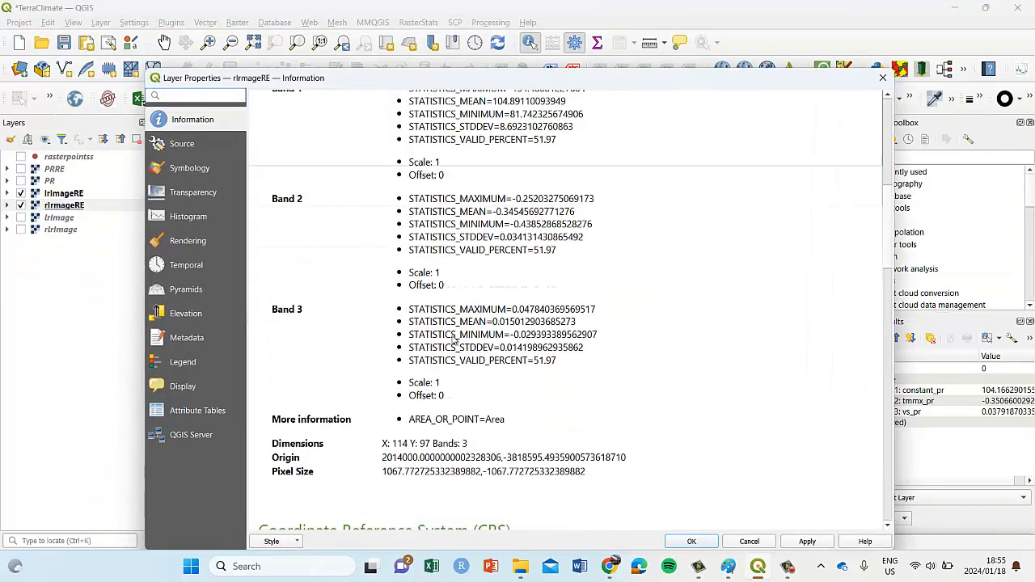
{"action": "scroll", "coordinate": [448, 364], "scroll_direction": "down", "scroll_amount": 1}
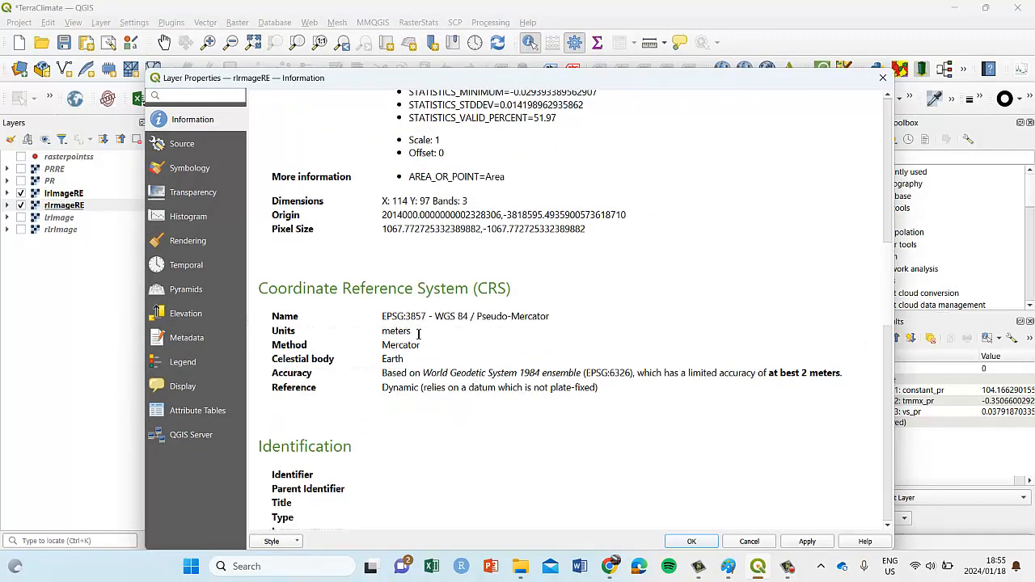
{"action": "left_click_drag", "start_coordinate": [418, 333], "coordinate": [389, 333]}
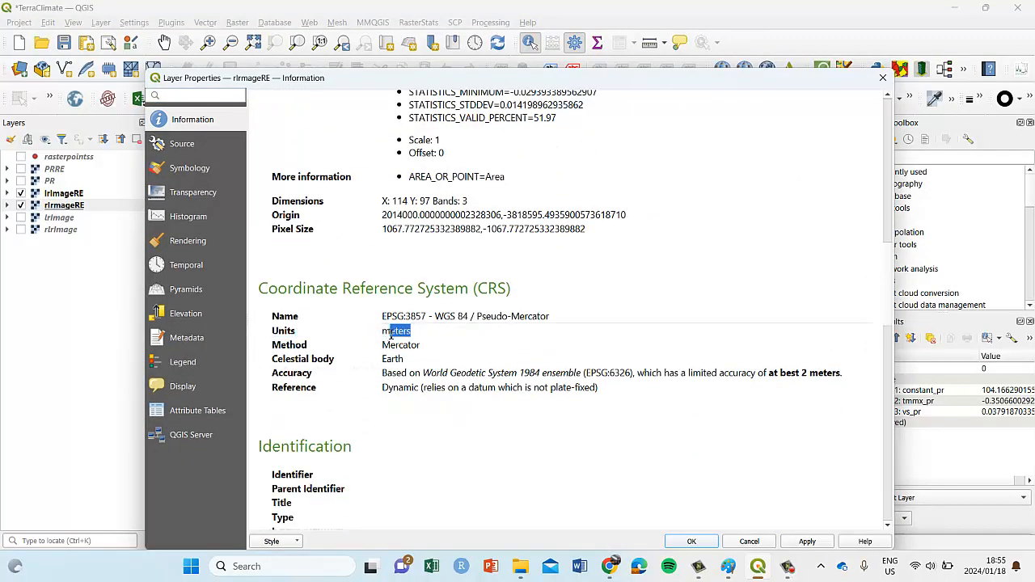
{"action": "left_click", "coordinate": [883, 79]}
Remove the original lrImage and rlrImage layers from the project.
{"action": "left_click", "coordinate": [50, 220]}
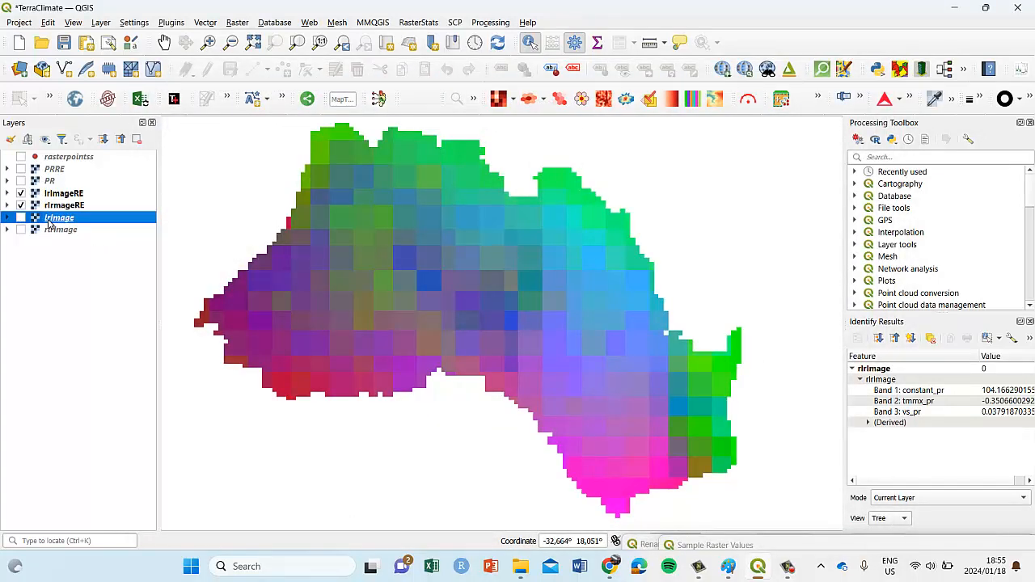
{"action": "left_click", "coordinate": [54, 233], "text": "ctrl"}
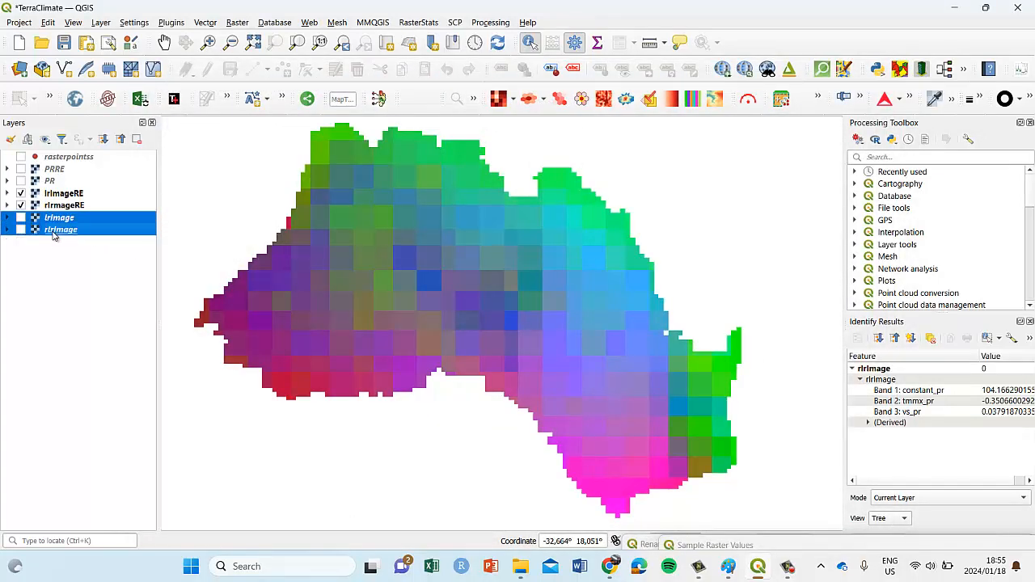
{"action": "right_click", "coordinate": [53, 235]}
{"action": "left_click", "coordinate": [119, 370]}
{"action": "left_click", "coordinate": [493, 296]}
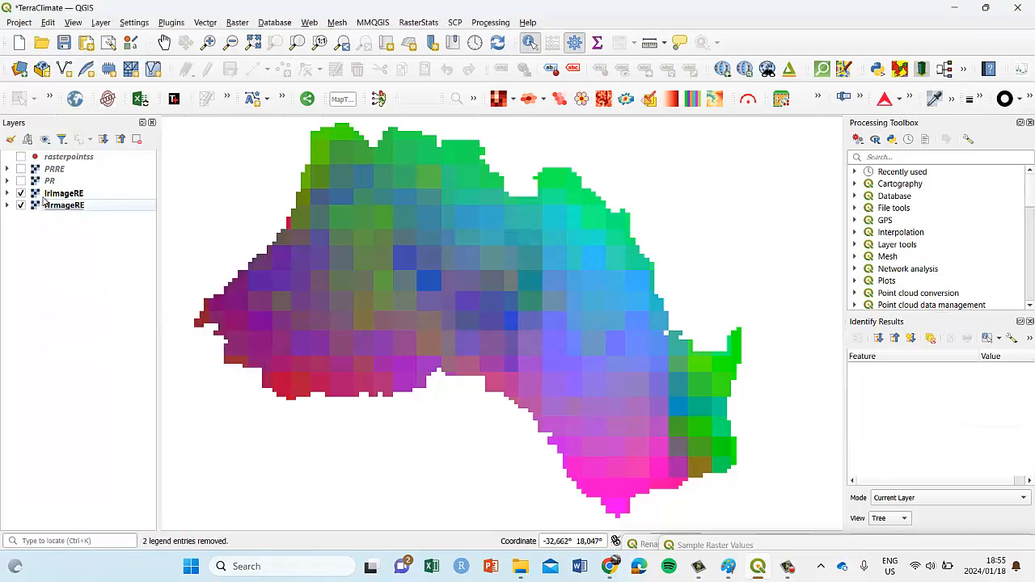
Identify the band values of both lrImageRE and rlrmageRE at the southern tip of the raster, and expand the rlrmageRE results.
{"action": "left_click", "coordinate": [83, 195]}
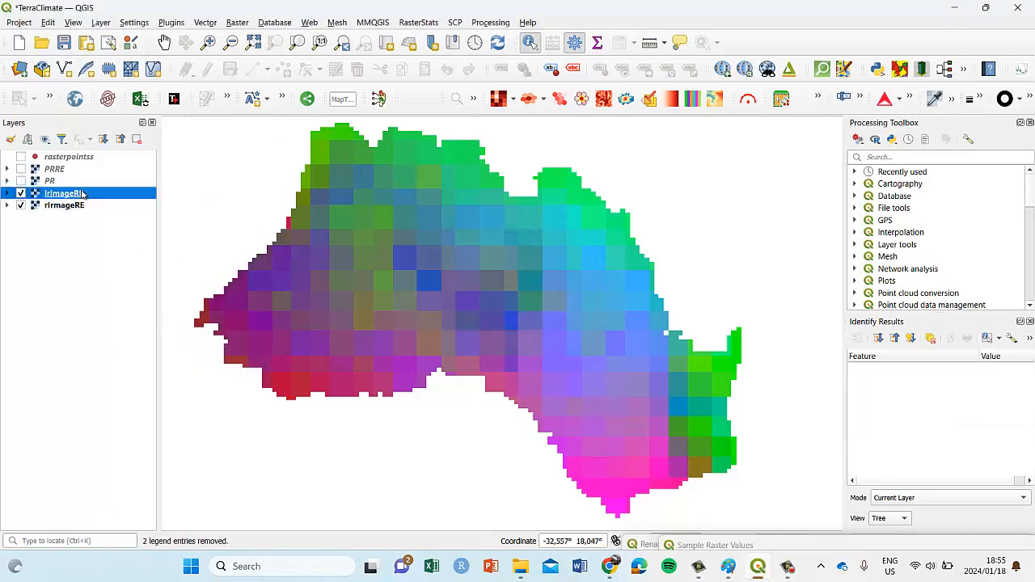
{"action": "left_click", "coordinate": [73, 205], "text": "ctrl"}
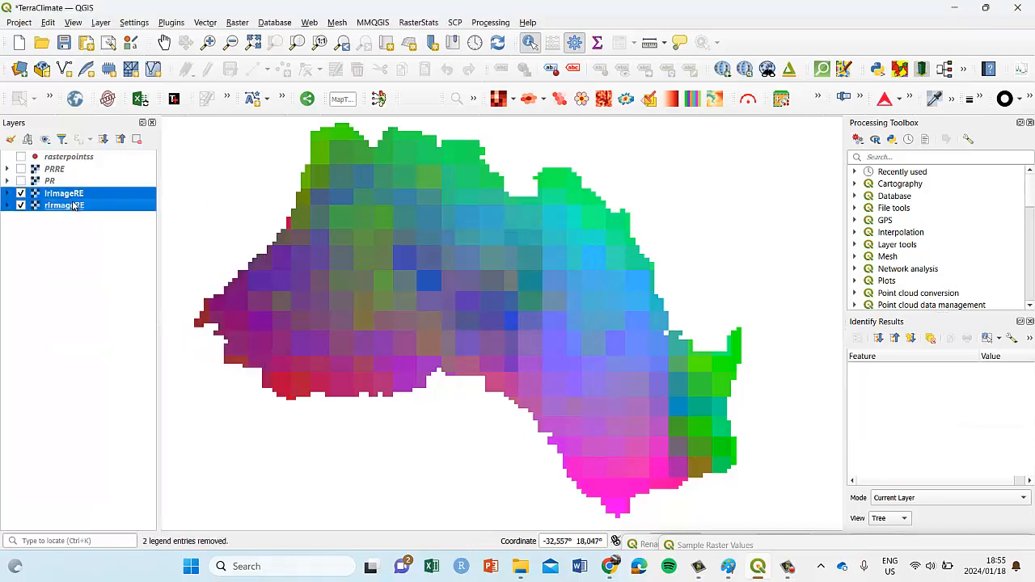
{"action": "left_click", "coordinate": [530, 42]}
{"action": "left_click", "coordinate": [621, 518]}
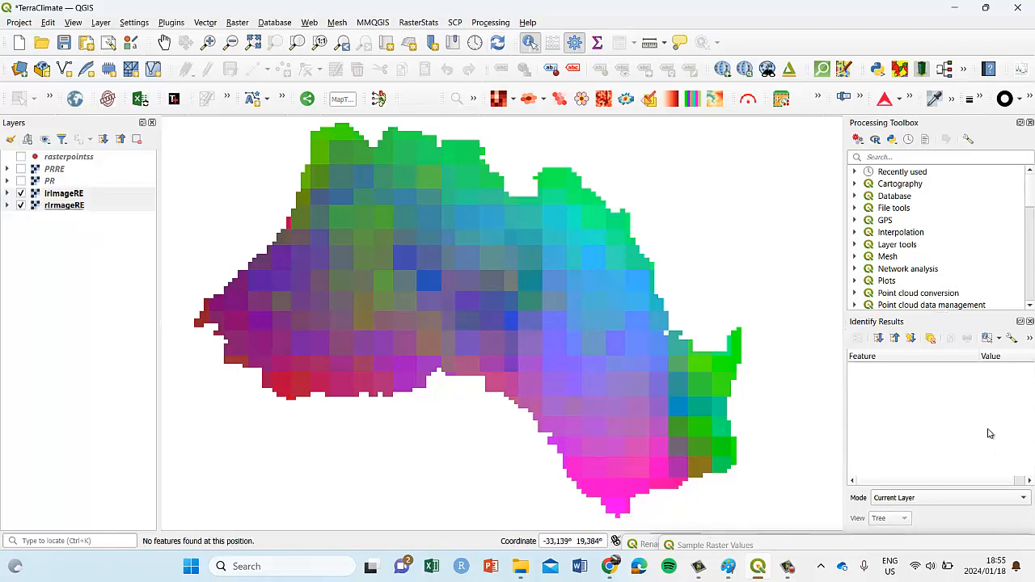
{"action": "left_click", "coordinate": [621, 518]}
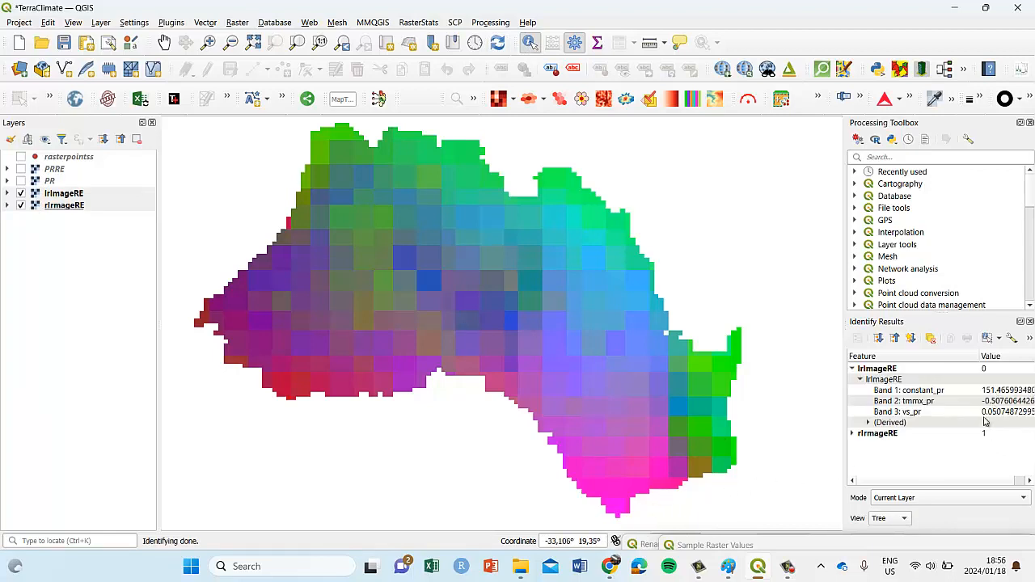
{"action": "left_click", "coordinate": [852, 433]}
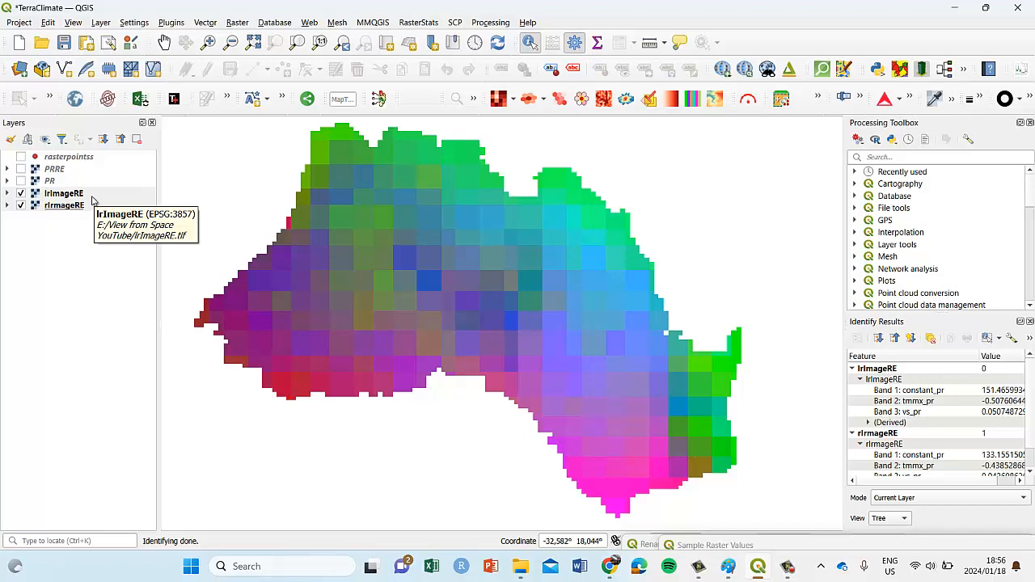
Compare the two reprojected rasters by toggling their visibility, leaving only lrImageRE displayed.
{"action": "left_click", "coordinate": [21, 193]}
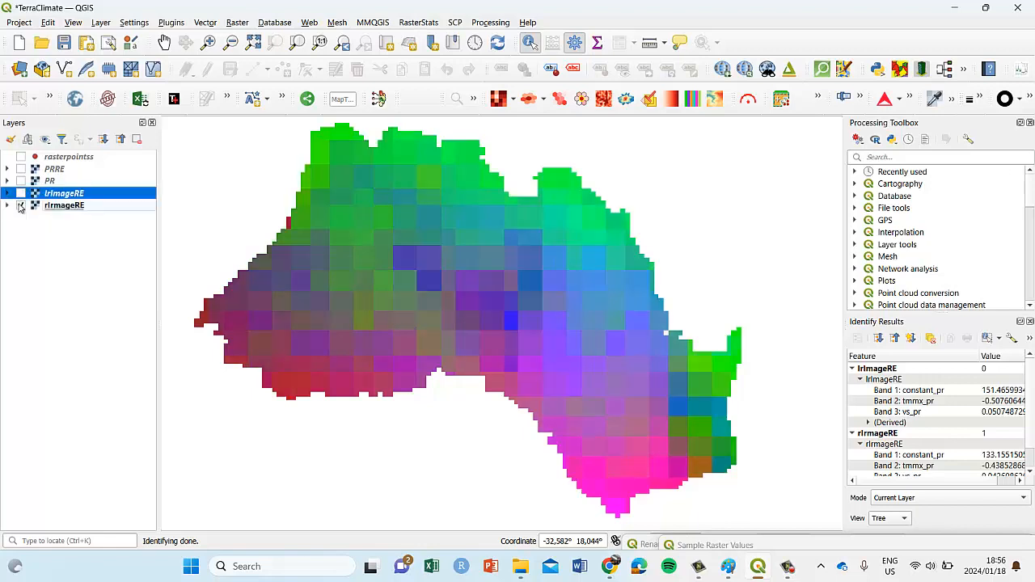
{"action": "left_click", "coordinate": [22, 205]}
{"action": "left_click", "coordinate": [21, 193]}
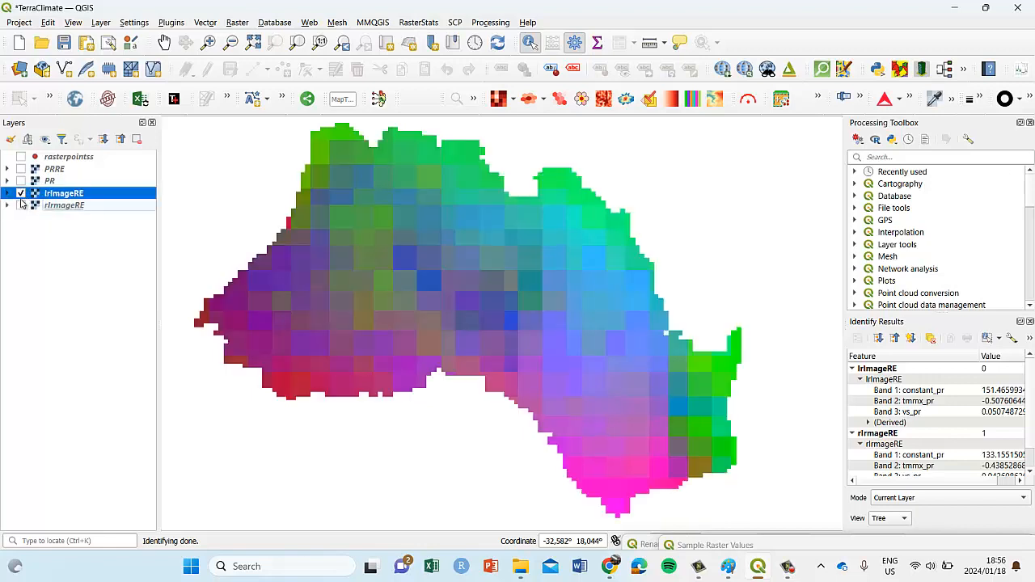
Make rlrmageRE visible, toggle PR on and off to compare it with the regression rasters, and display PRRE.
{"action": "left_click", "coordinate": [21, 206]}
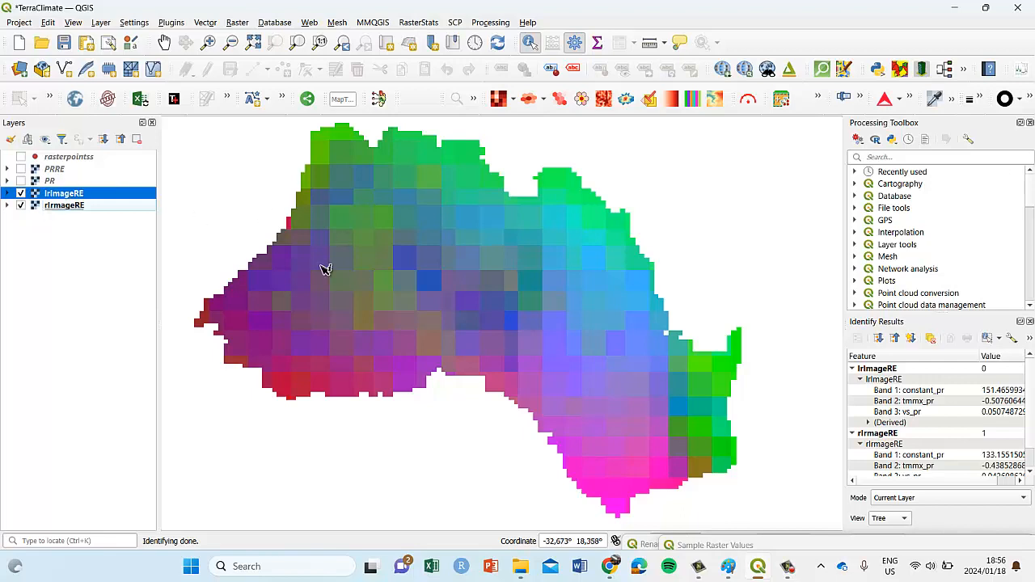
{"action": "left_click", "coordinate": [20, 182]}
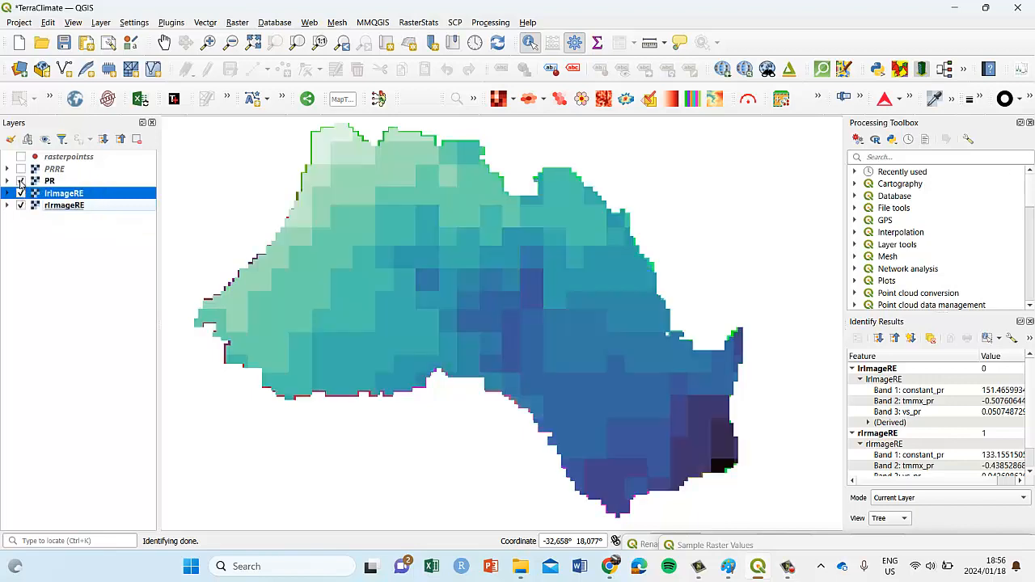
{"action": "left_click", "coordinate": [20, 182]}
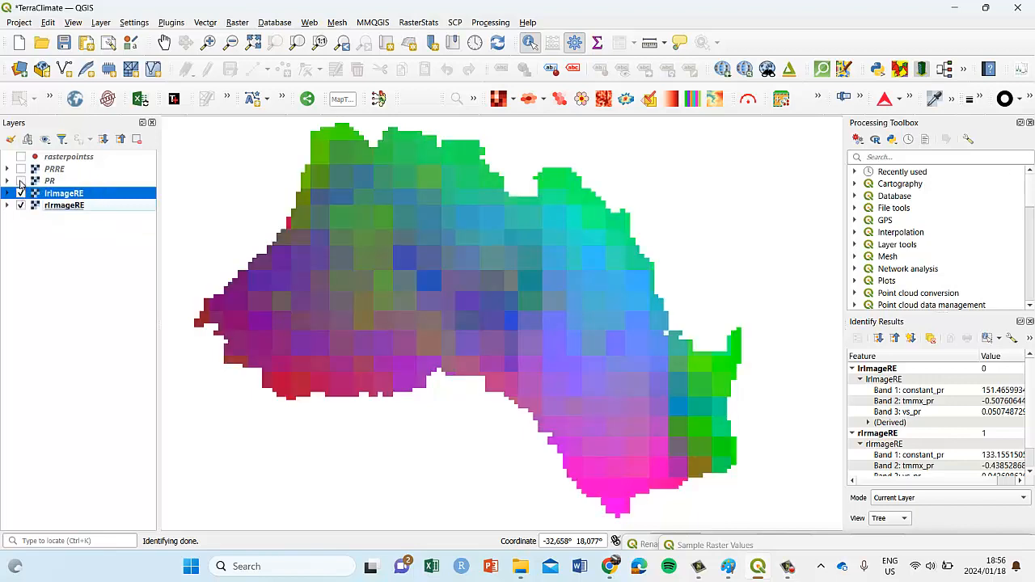
{"action": "left_click", "coordinate": [20, 182]}
{"action": "left_click", "coordinate": [20, 182]}
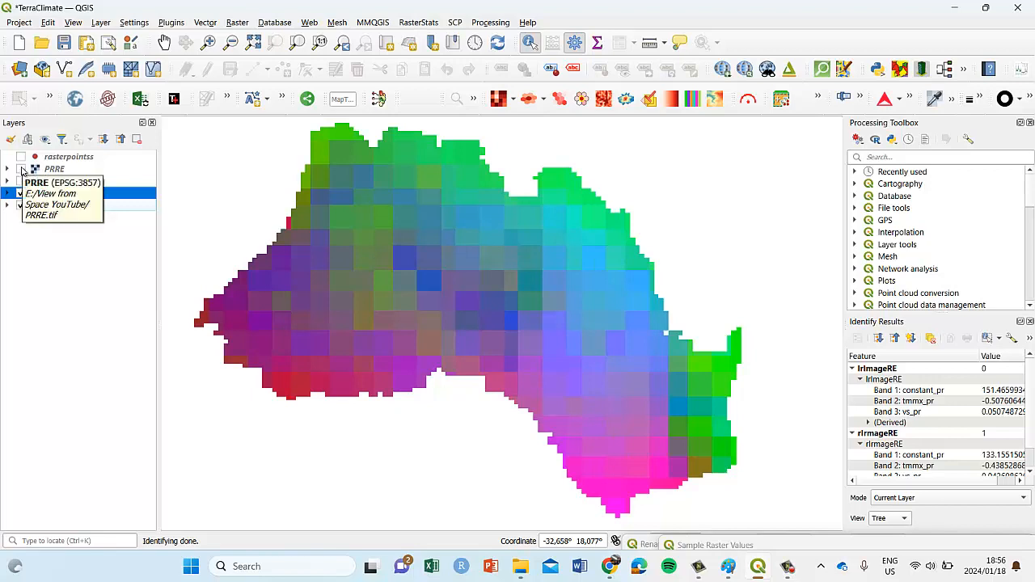
{"action": "left_click", "coordinate": [21, 169]}
Examine PRRE's assigned coordinate system, band statistics, pixel size and units in its layer properties, and close them.
{"action": "right_click", "coordinate": [30, 168]}
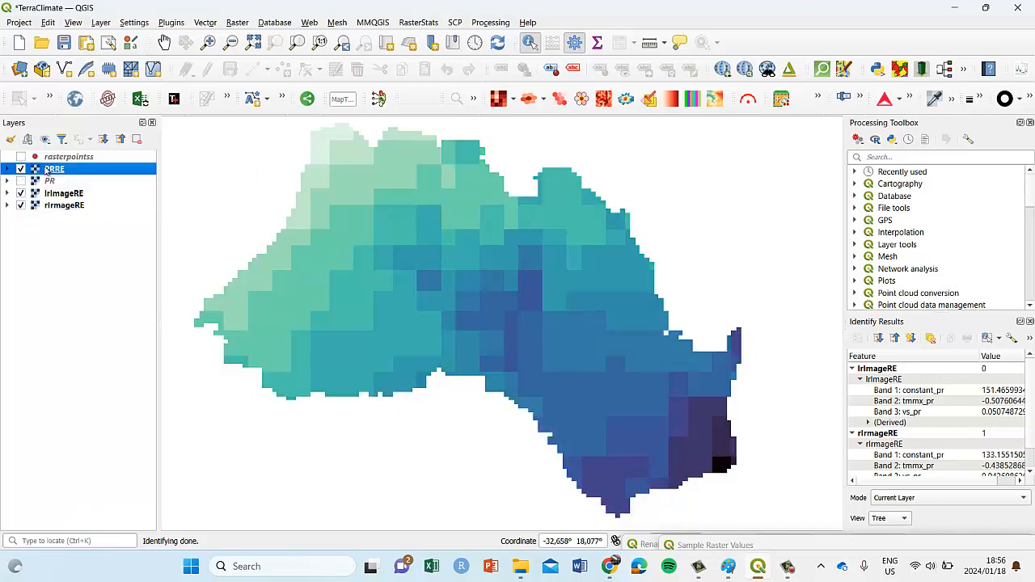
{"action": "left_click", "coordinate": [84, 491]}
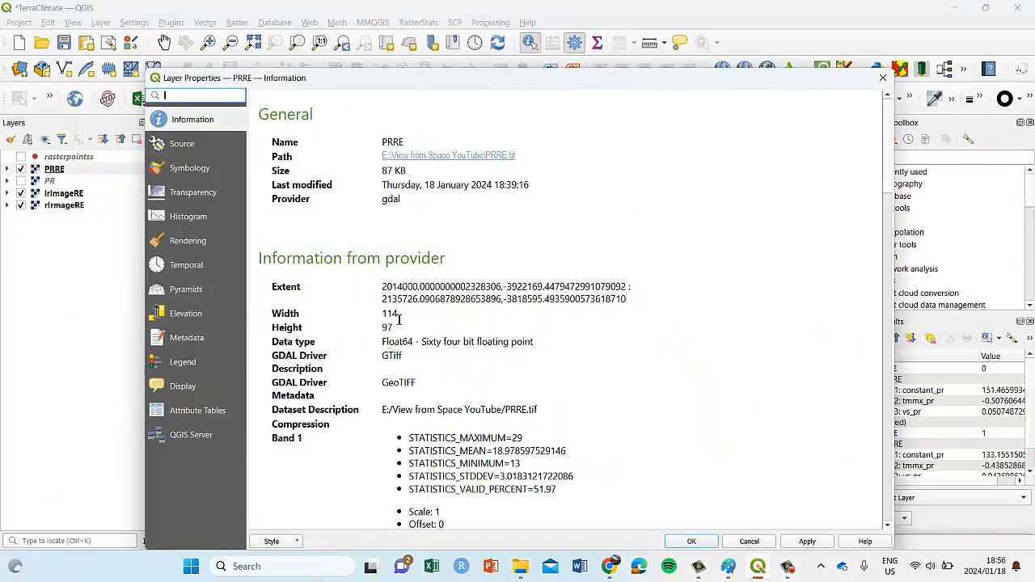
{"action": "left_click", "coordinate": [184, 144]}
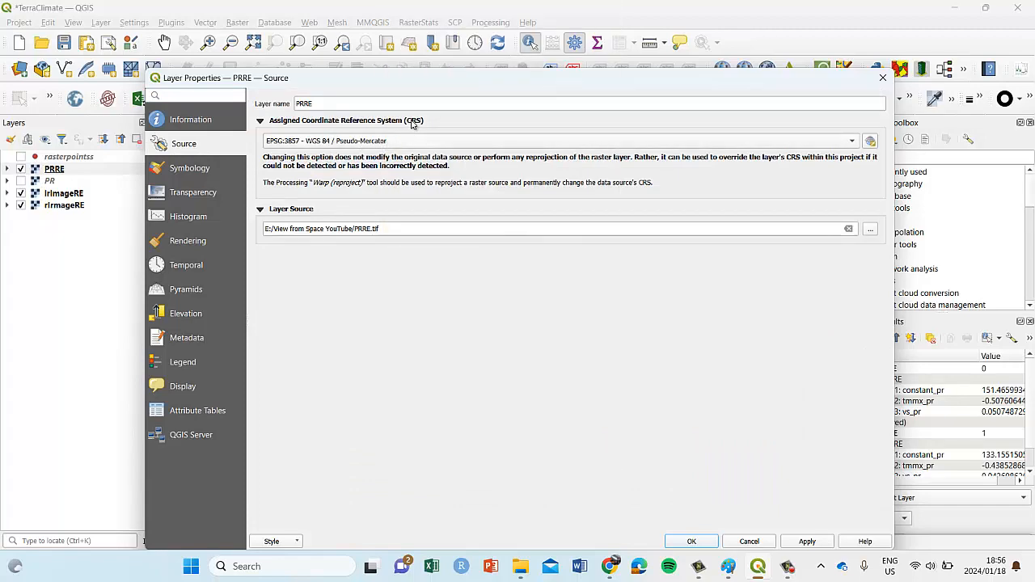
{"action": "left_click", "coordinate": [196, 122]}
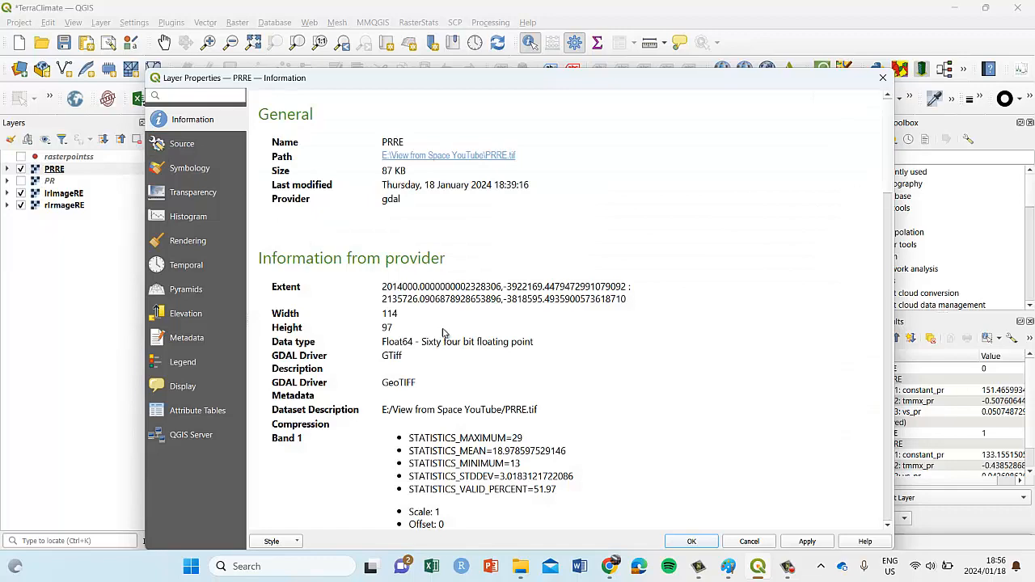
{"action": "scroll", "coordinate": [440, 341], "scroll_direction": "down", "scroll_amount": 3}
{"action": "scroll", "coordinate": [439, 341], "scroll_direction": "down", "scroll_amount": 6}
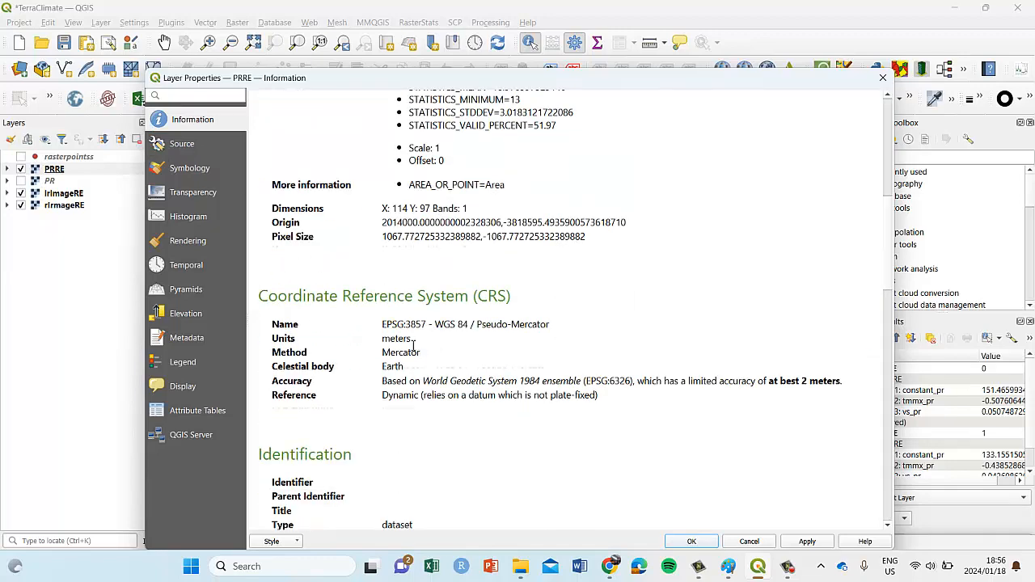
{"action": "left_click_drag", "start_coordinate": [413, 345], "coordinate": [383, 342]}
{"action": "left_click", "coordinate": [393, 324]}
{"action": "left_click", "coordinate": [883, 78]}
Remove the original PR layer from the project.
{"action": "left_click", "coordinate": [40, 181]}
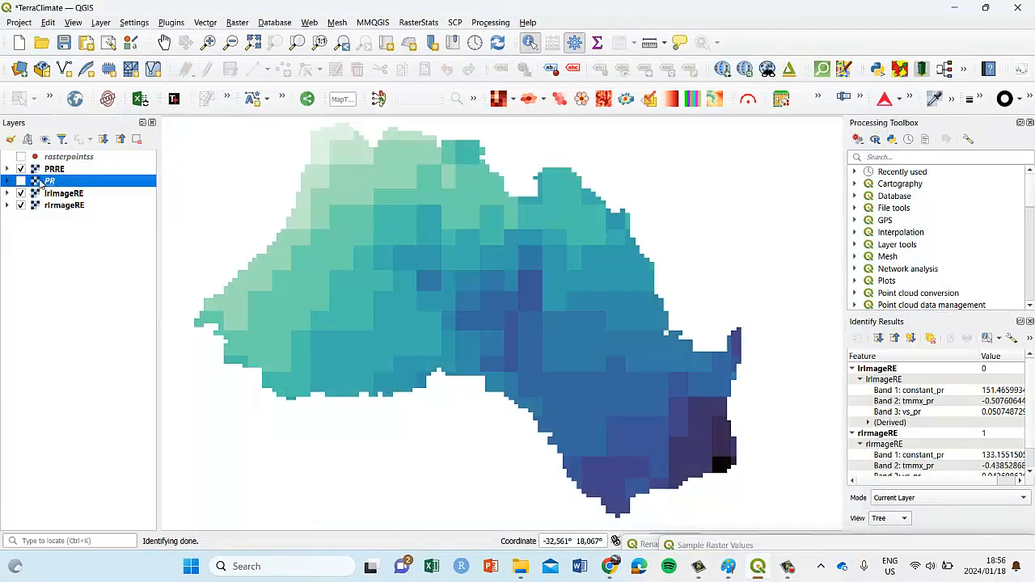
{"action": "right_click", "coordinate": [40, 182]}
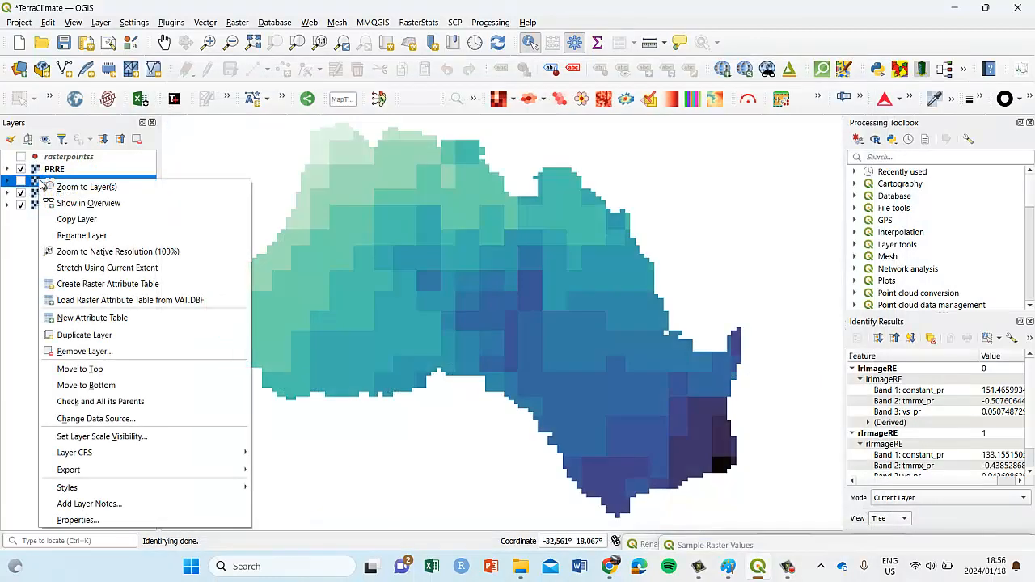
{"action": "left_click", "coordinate": [82, 352]}
{"action": "left_click", "coordinate": [499, 303]}
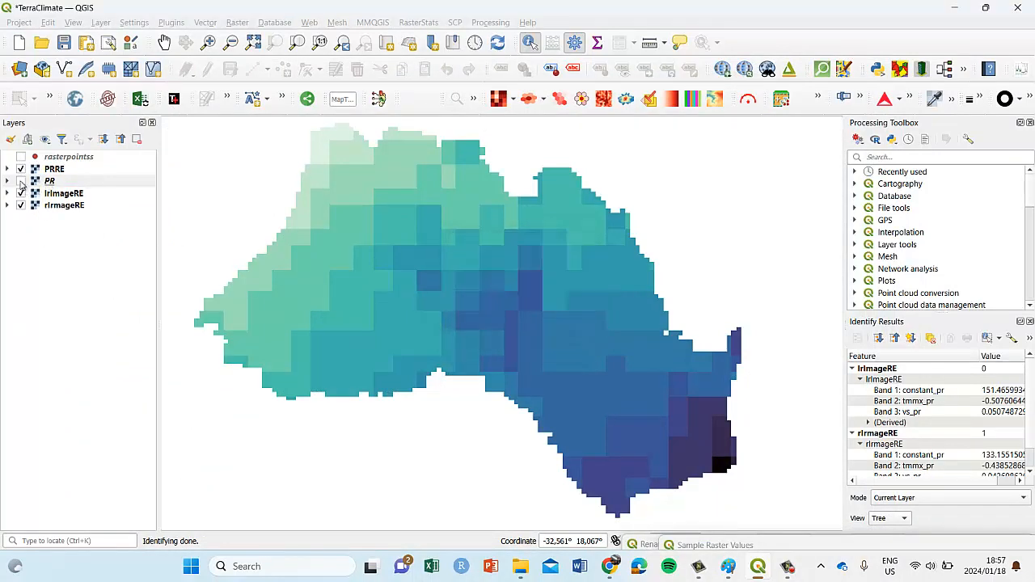
{"action": "right_click", "coordinate": [39, 182]}
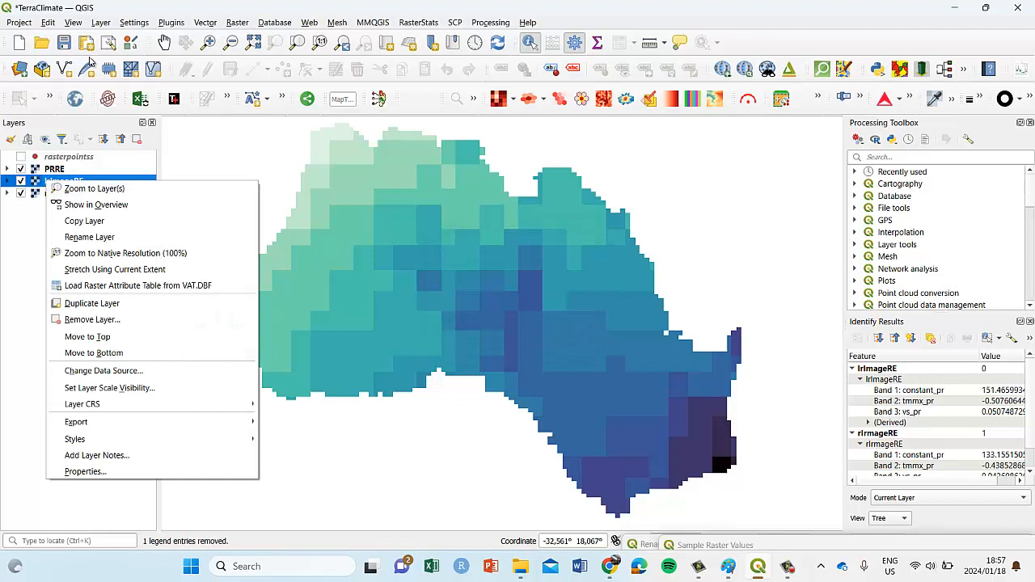
{"action": "left_click", "coordinate": [64, 42]}
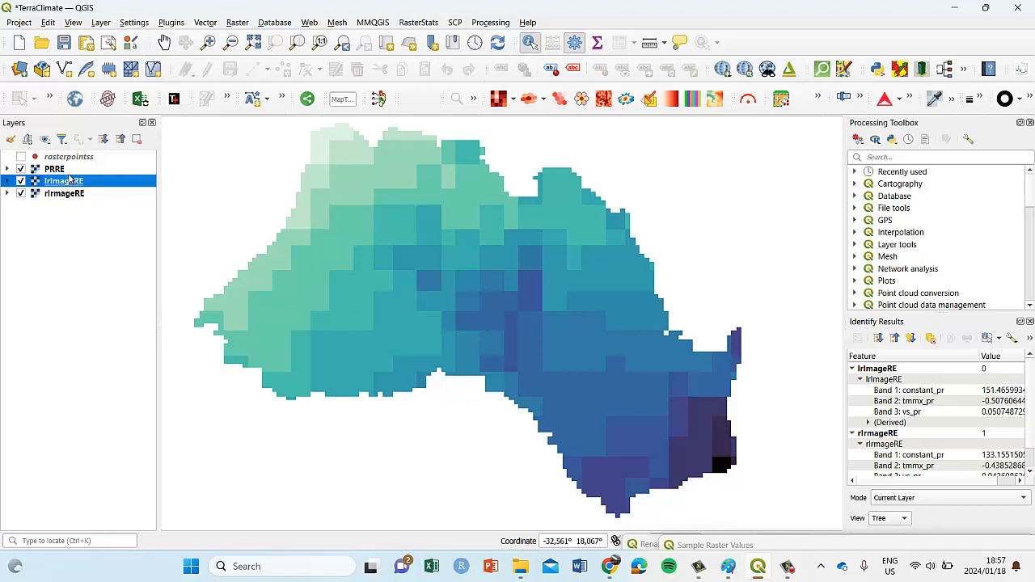
{"action": "left_click", "coordinate": [54, 169]}
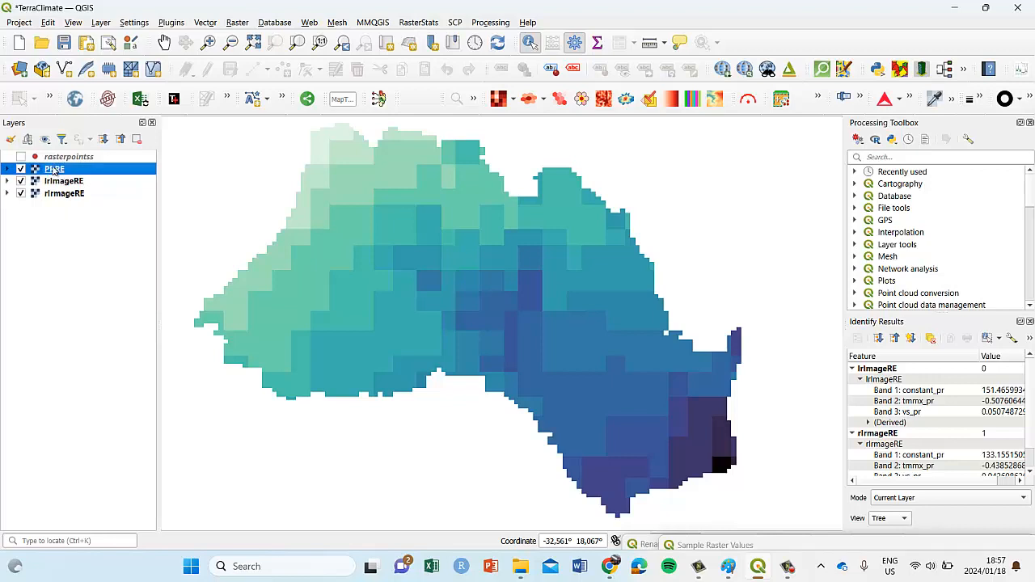
{"action": "left_click", "coordinate": [59, 183]}
{"action": "left_click", "coordinate": [58, 196]}
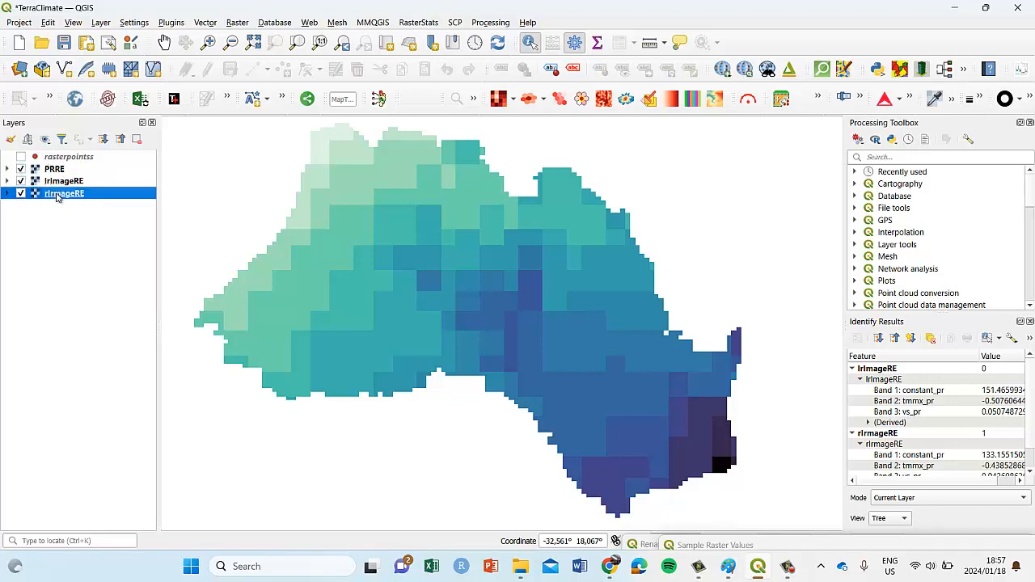
{"action": "left_click", "coordinate": [59, 183]}
{"action": "left_click", "coordinate": [55, 171]}
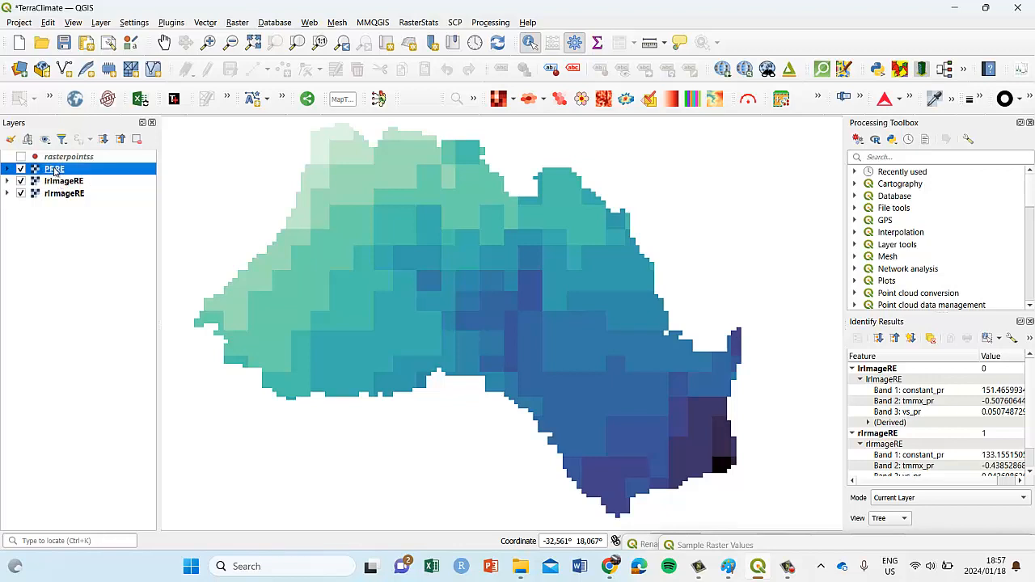
{"action": "left_click", "coordinate": [59, 195]}
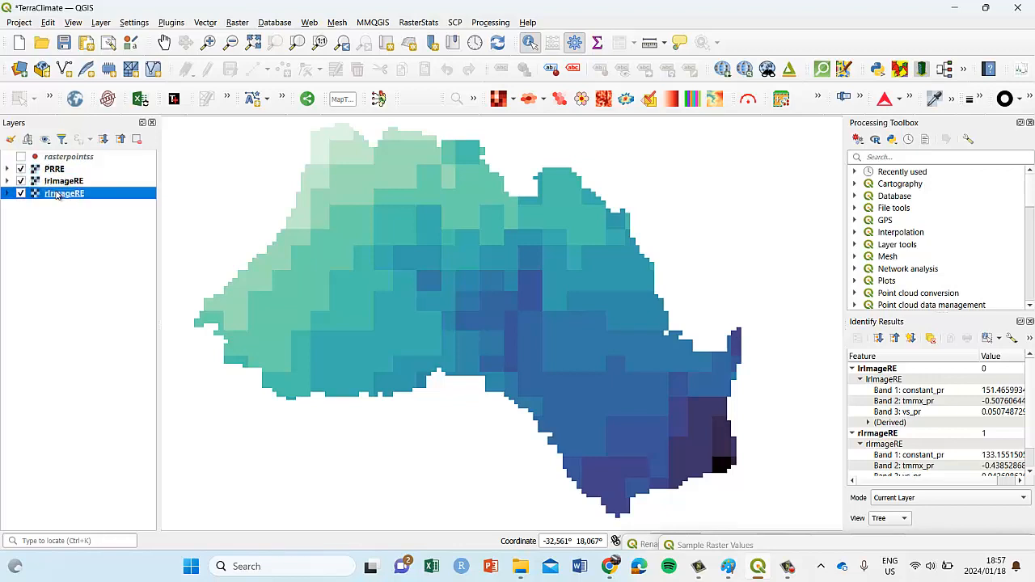
{"action": "left_click", "coordinate": [58, 171]}
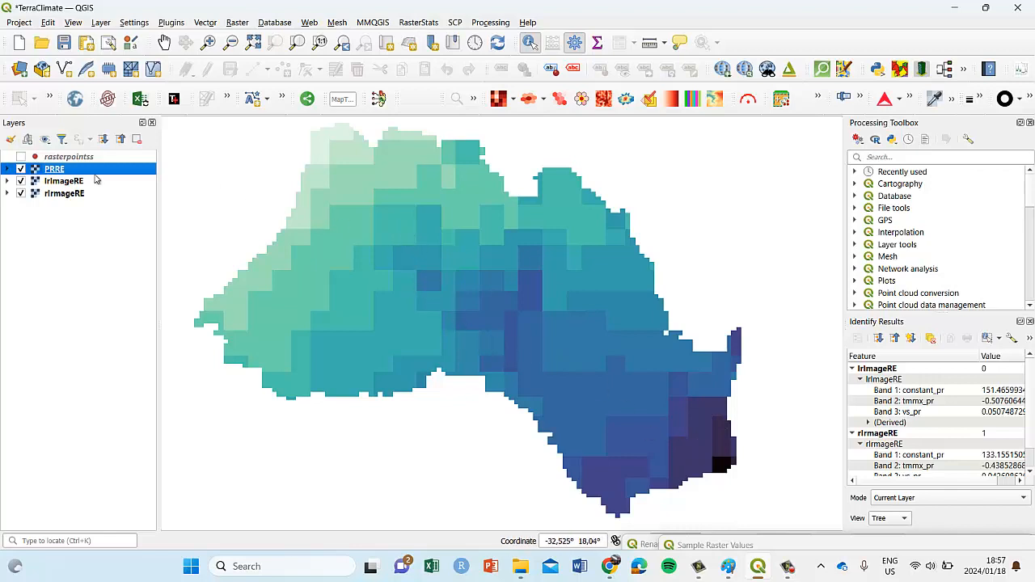
Compare the pixel grids of PRRE and lrImageRE at close range by toggling their visibility, leaving both displayed.
{"action": "left_click", "coordinate": [21, 169]}
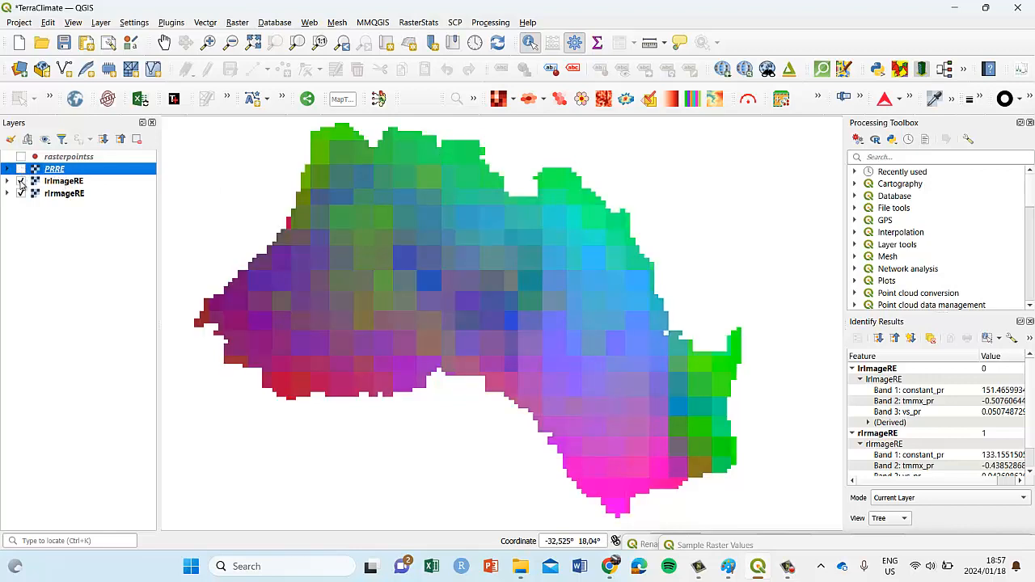
{"action": "left_click", "coordinate": [21, 182]}
{"action": "left_click", "coordinate": [21, 169]}
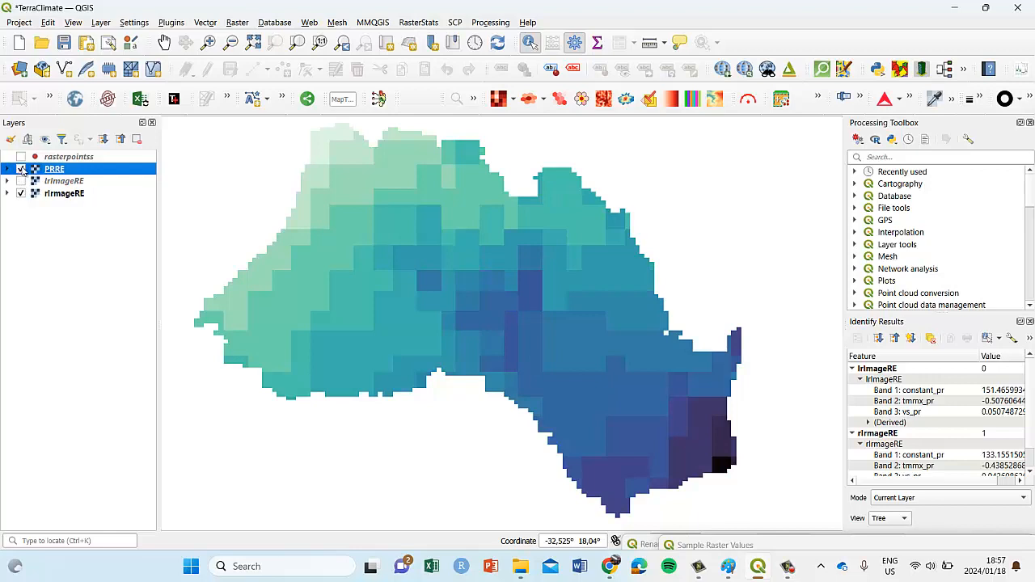
{"action": "scroll", "coordinate": [481, 198], "scroll_direction": "up", "scroll_amount": 8}
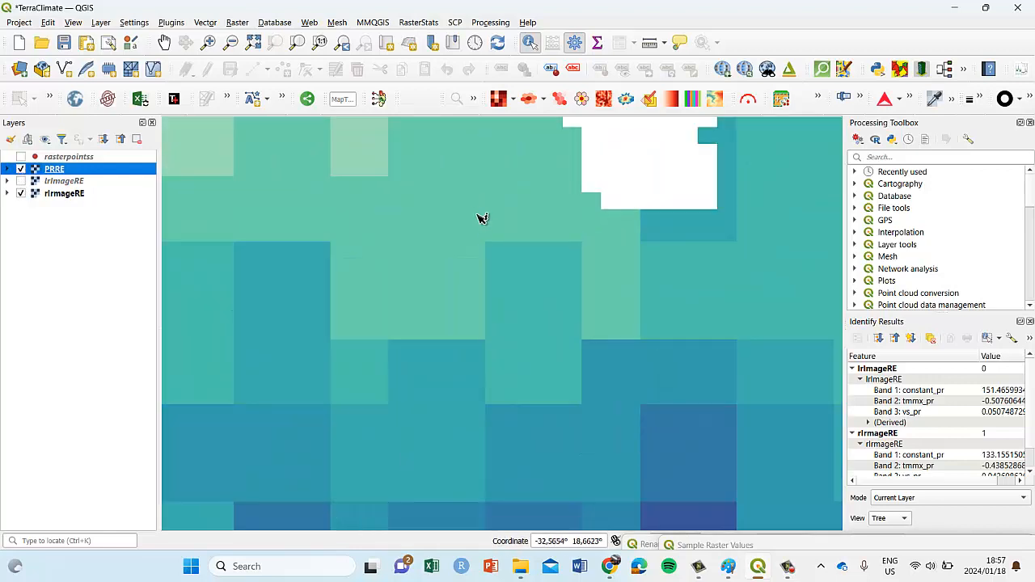
{"action": "left_click", "coordinate": [21, 169]}
{"action": "left_click", "coordinate": [21, 181]}
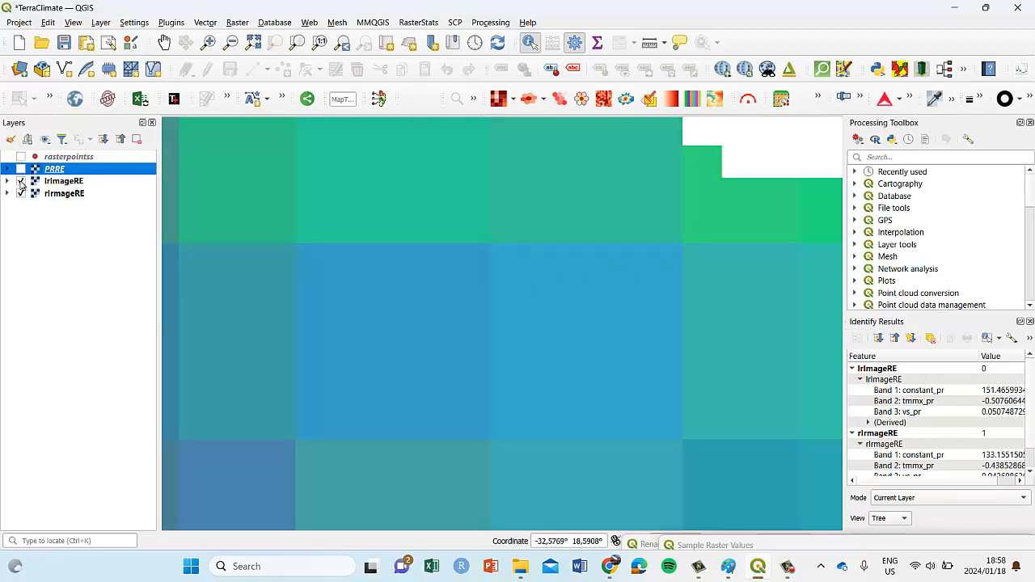
{"action": "left_click", "coordinate": [21, 169]}
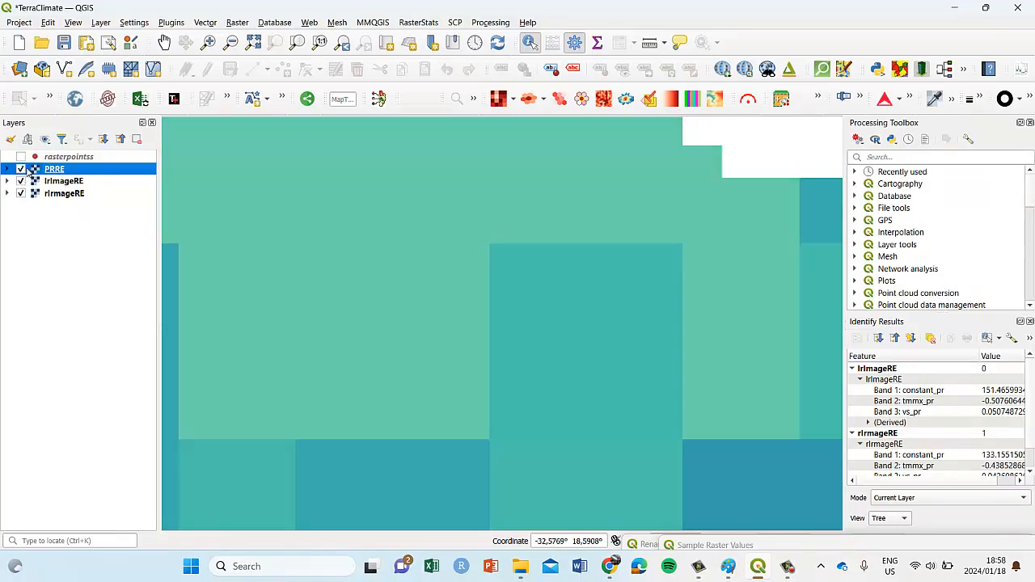
Polygonize band 1 (pr) of PRRE into a temporary vector layer with the field DN.
{"action": "scroll", "coordinate": [434, 281], "scroll_direction": "down", "scroll_amount": 5}
{"action": "left_click", "coordinate": [420, 340]}
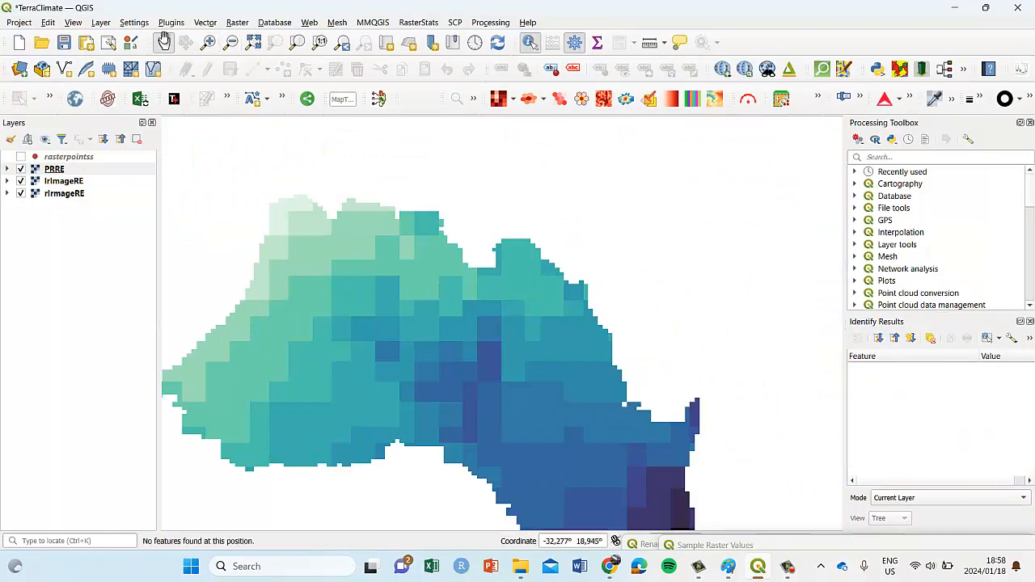
{"action": "left_click", "coordinate": [165, 42]}
{"action": "left_click_drag", "start_coordinate": [479, 362], "coordinate": [499, 313]}
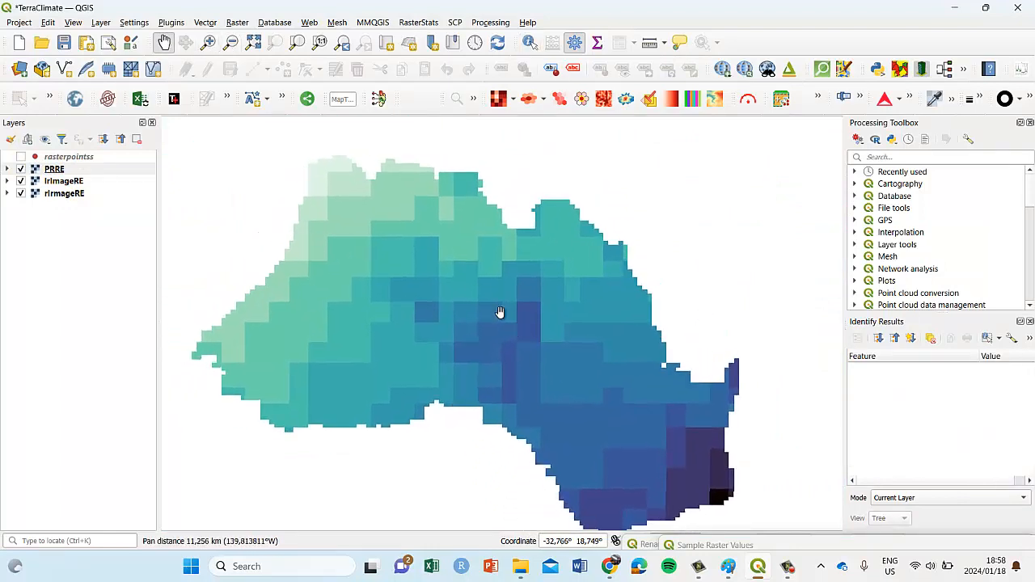
{"action": "left_click", "coordinate": [237, 22]}
{"action": "mouse_move", "coordinate": [278, 186]}
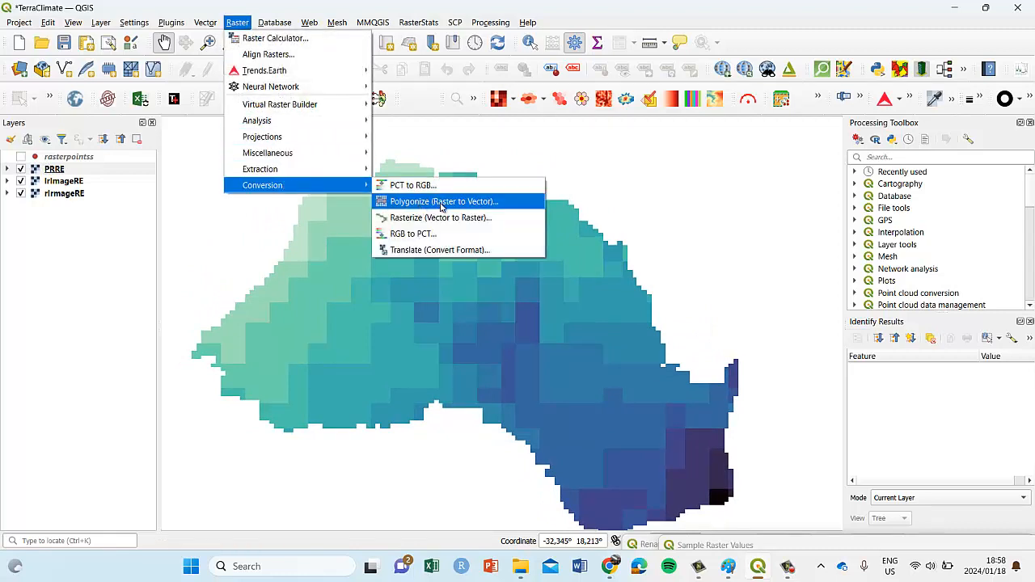
{"action": "left_click", "coordinate": [441, 204]}
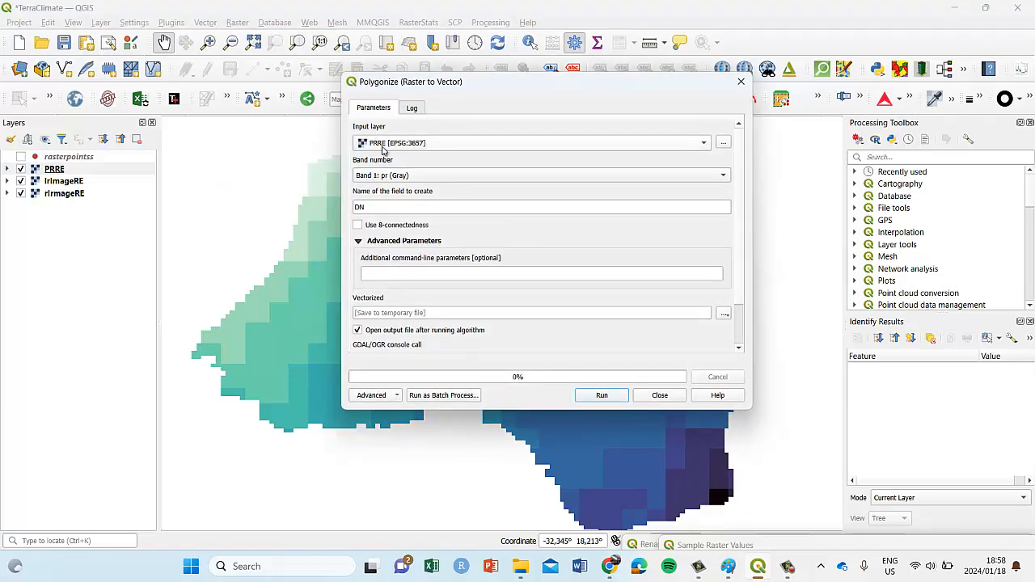
{"action": "left_click", "coordinate": [603, 398]}
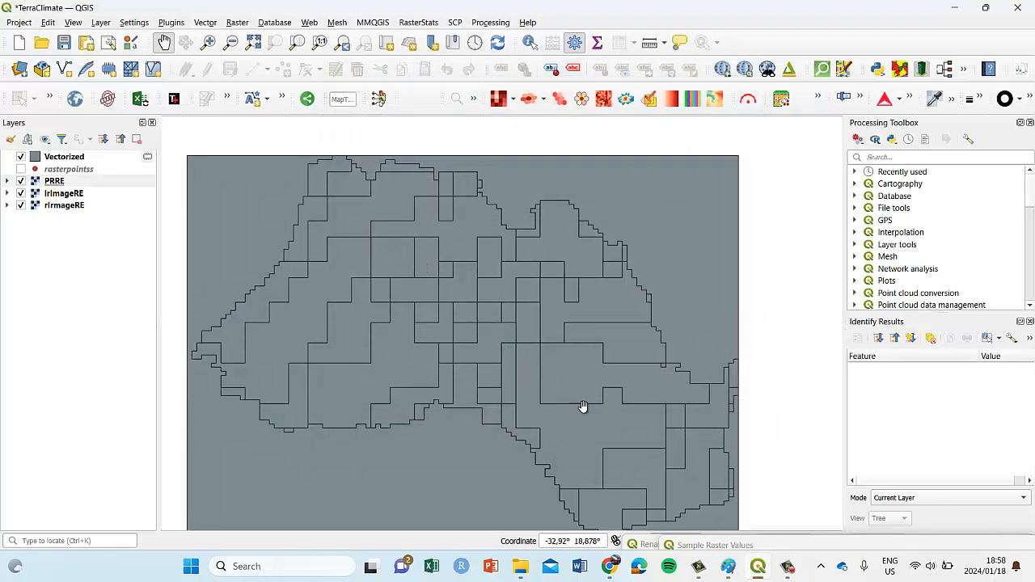
Remove the Vectorized polygon layer from the project.
{"action": "right_click", "coordinate": [52, 177]}
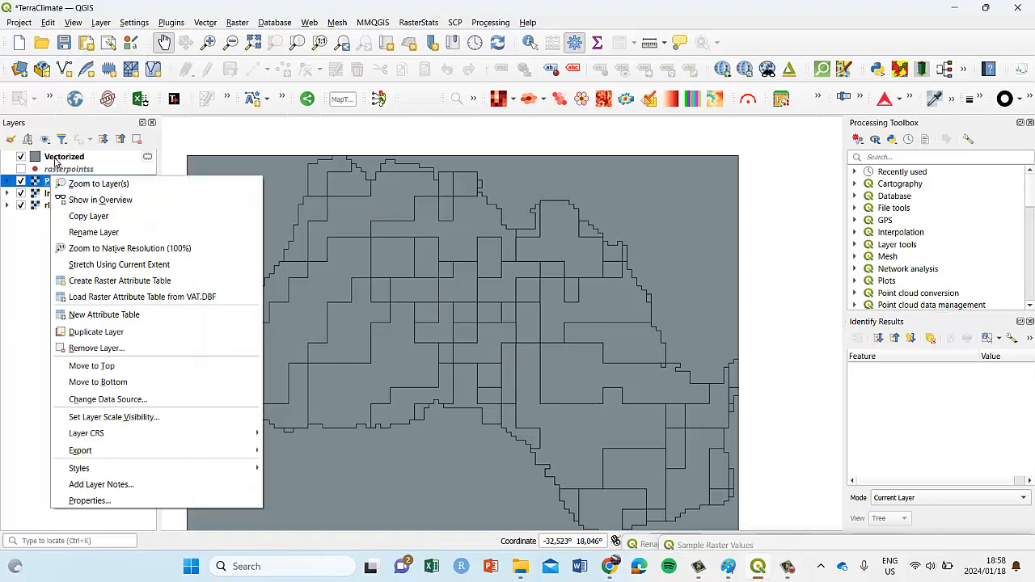
{"action": "left_click", "coordinate": [55, 159]}
{"action": "right_click", "coordinate": [55, 159]}
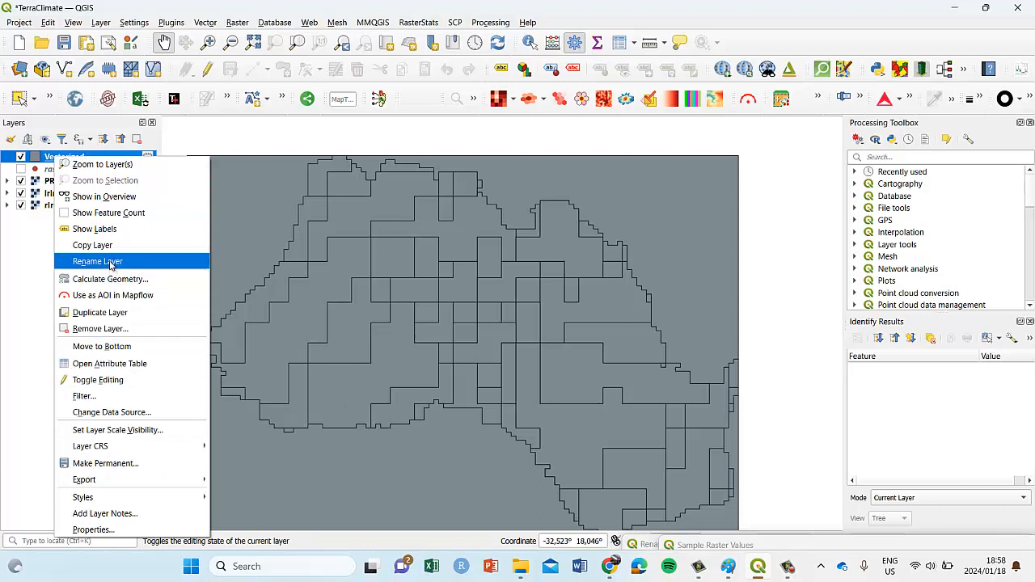
{"action": "left_click", "coordinate": [103, 329]}
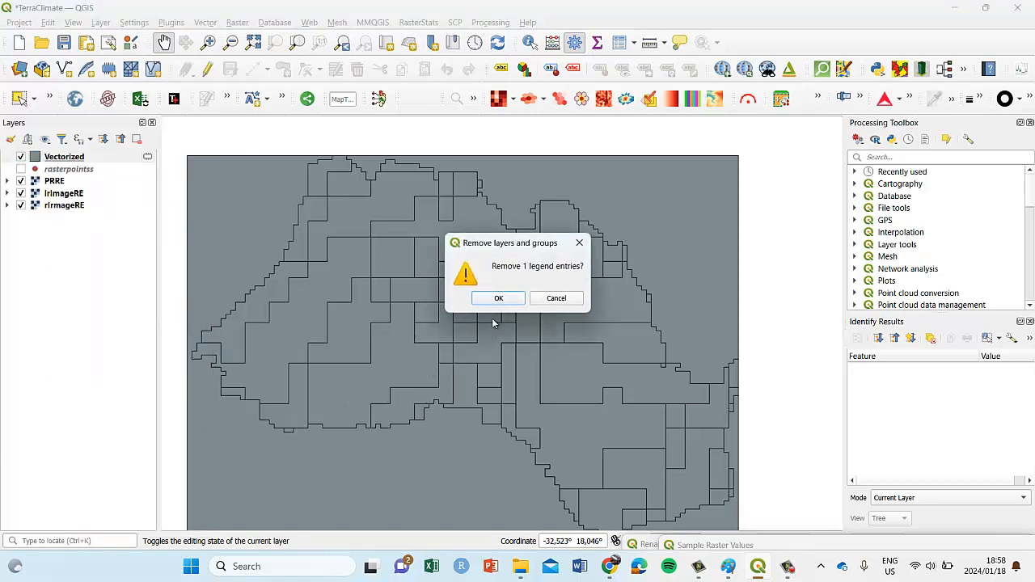
{"action": "key", "text": "Return"}
Hide PRRE and polygonize band 1 (constant_pr) of lrImageRE into a temporary vector layer with the field DN.
{"action": "left_click", "coordinate": [57, 181]}
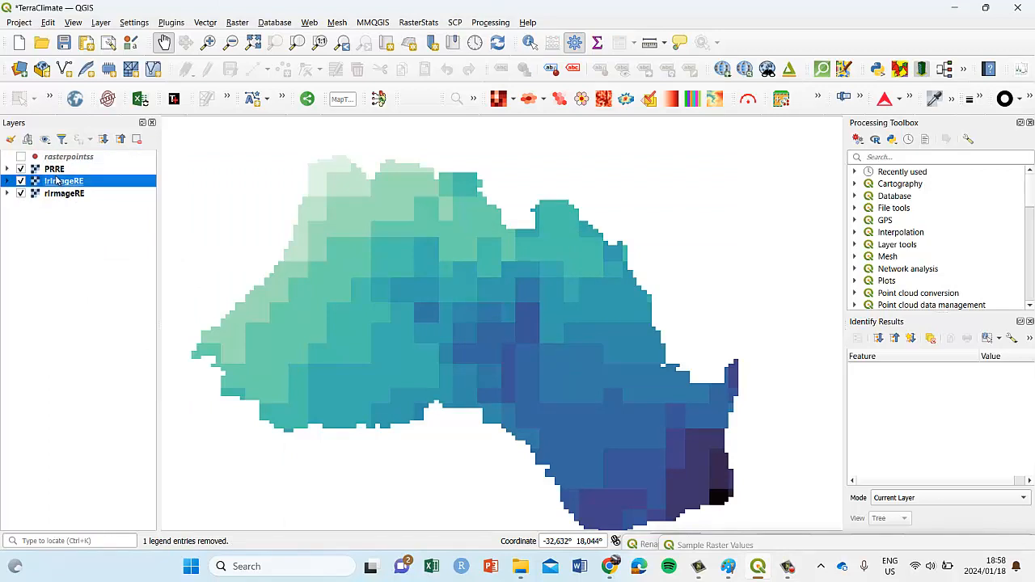
{"action": "left_click", "coordinate": [22, 168]}
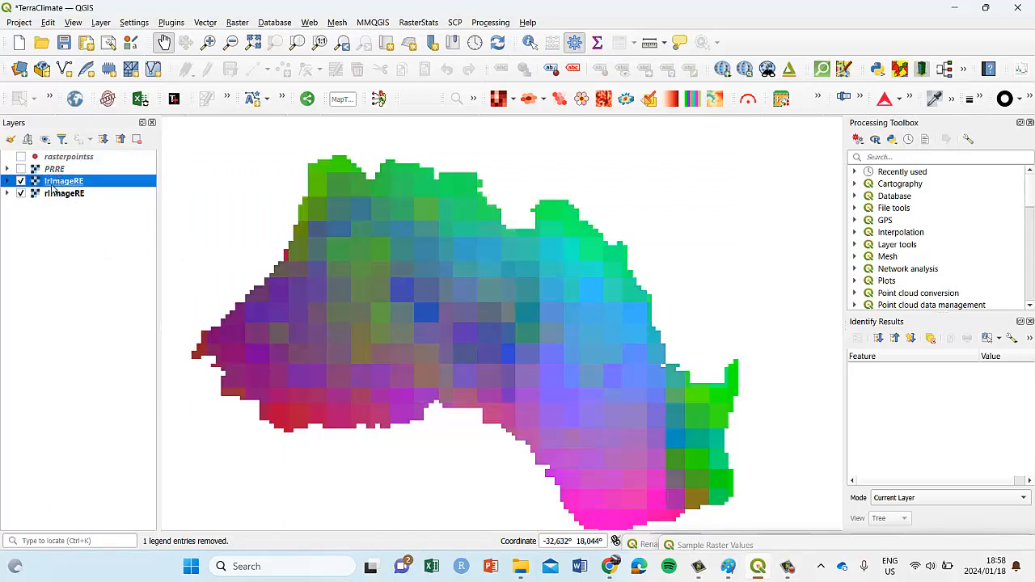
{"action": "left_click", "coordinate": [237, 22]}
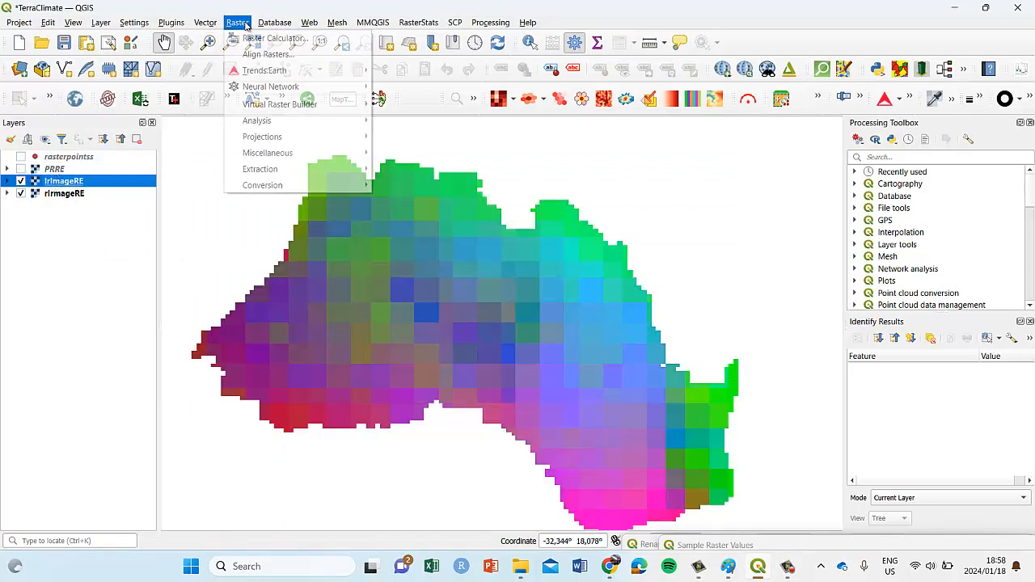
{"action": "mouse_move", "coordinate": [287, 188]}
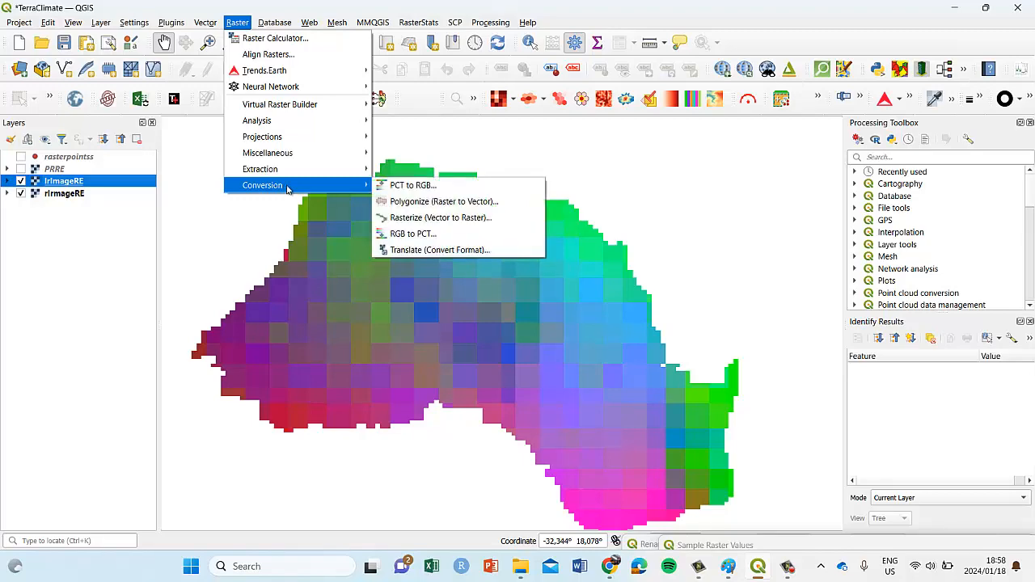
{"action": "left_click", "coordinate": [418, 203]}
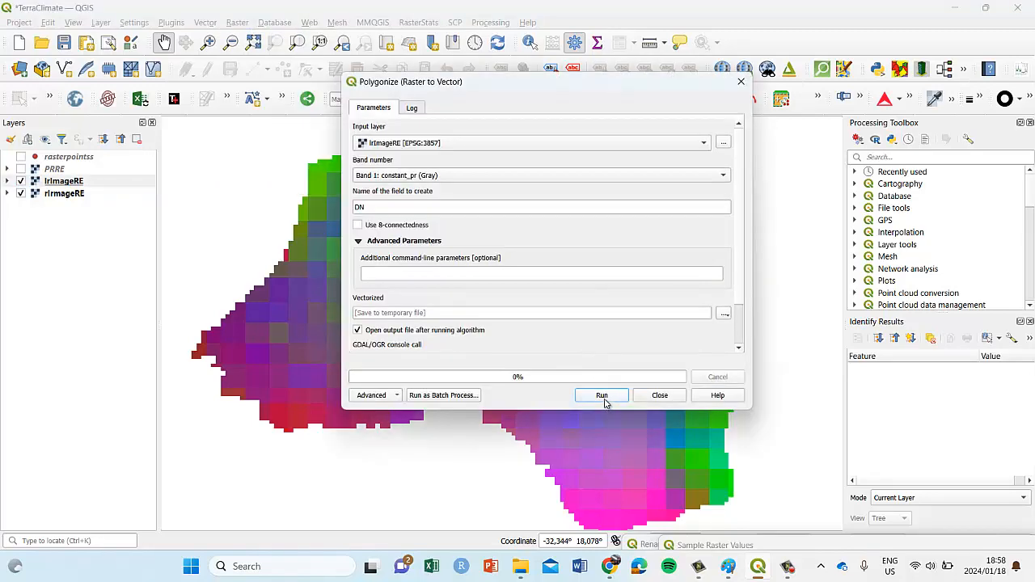
{"action": "left_click", "coordinate": [602, 395]}
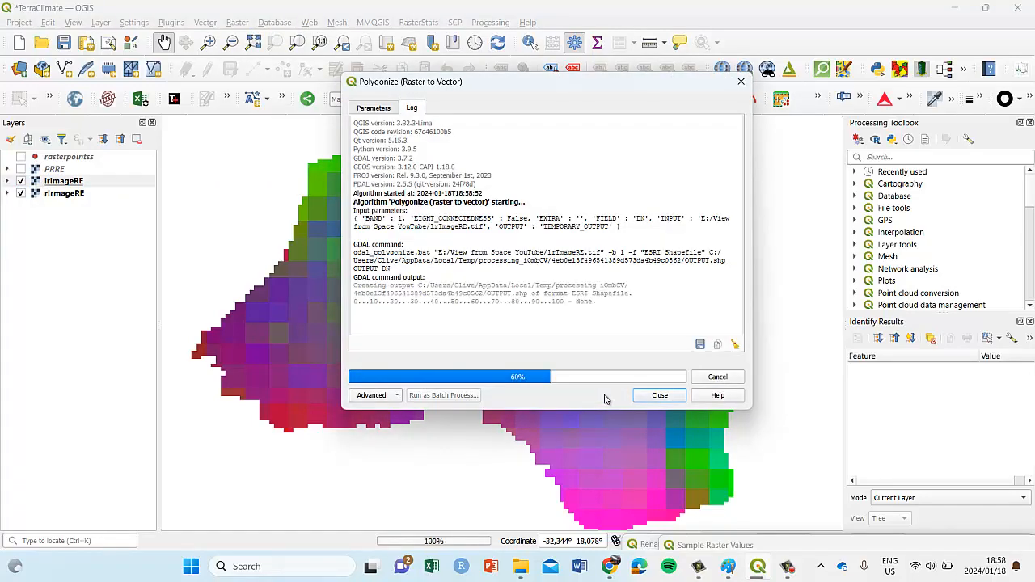
{"action": "left_click", "coordinate": [657, 395]}
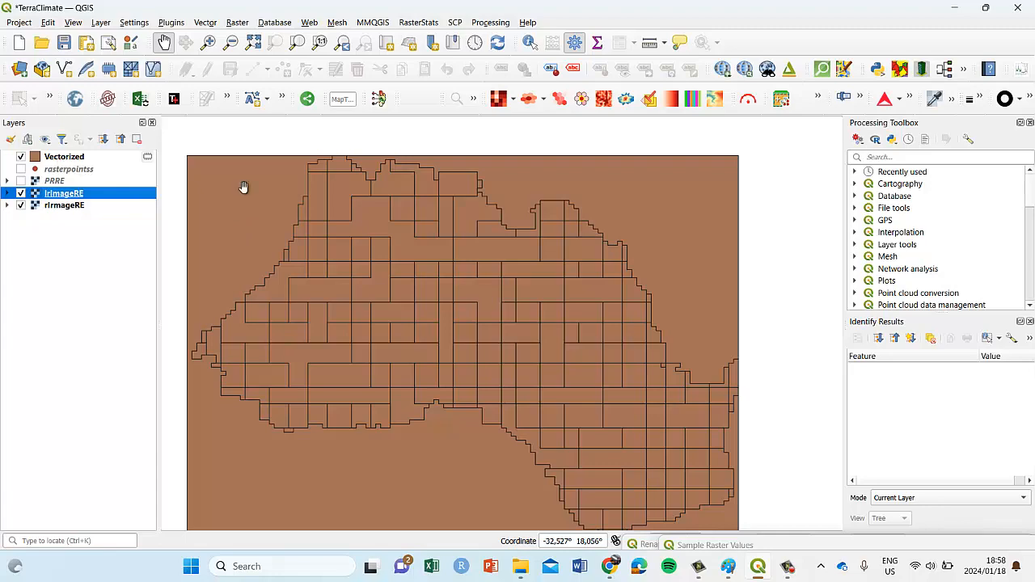
Open the Vectorized layer's attribute table for editing and sort its records by DN in ascending order.
{"action": "right_click", "coordinate": [71, 160]}
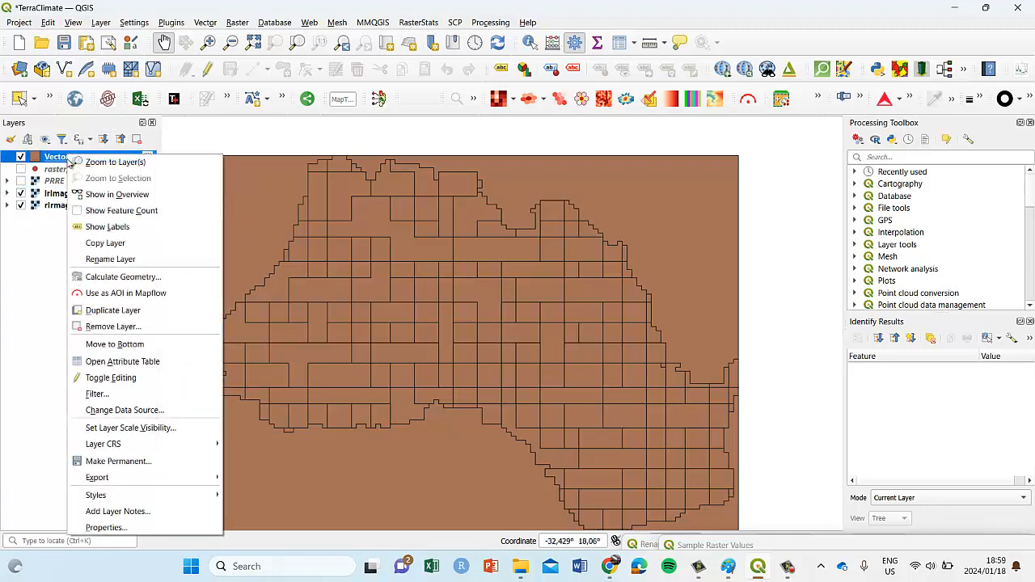
{"action": "left_click", "coordinate": [97, 361]}
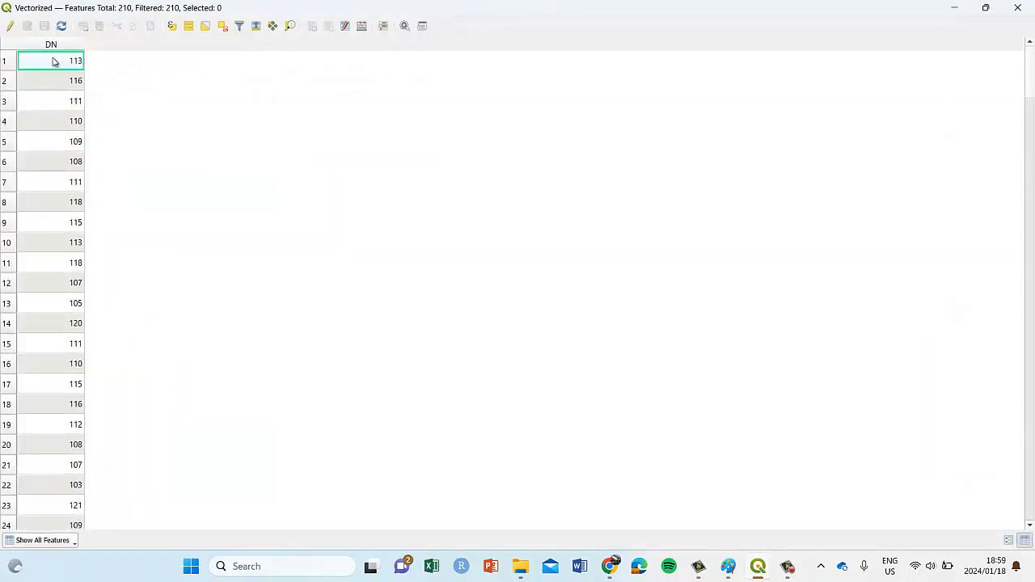
{"action": "left_click", "coordinate": [10, 27]}
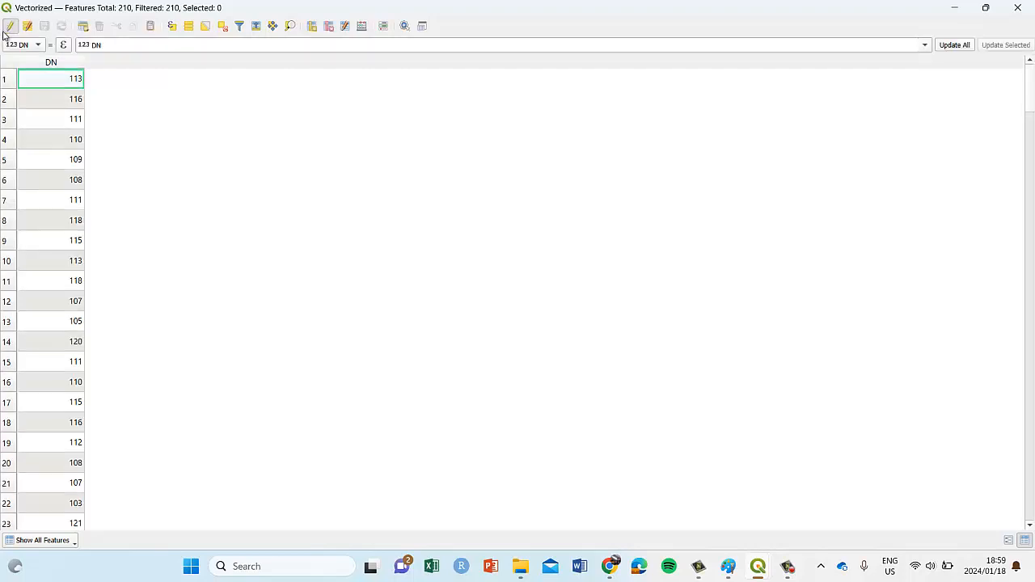
{"action": "left_click", "coordinate": [51, 63]}
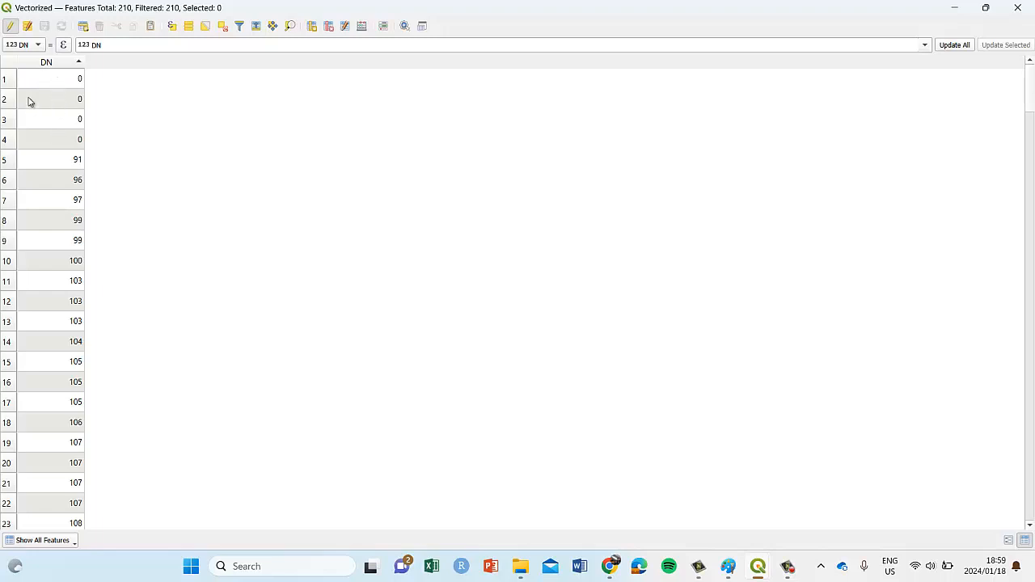
Delete the four background polygons whose DN value is 0 from the Vectorized layer.
{"action": "left_click", "coordinate": [7, 78]}
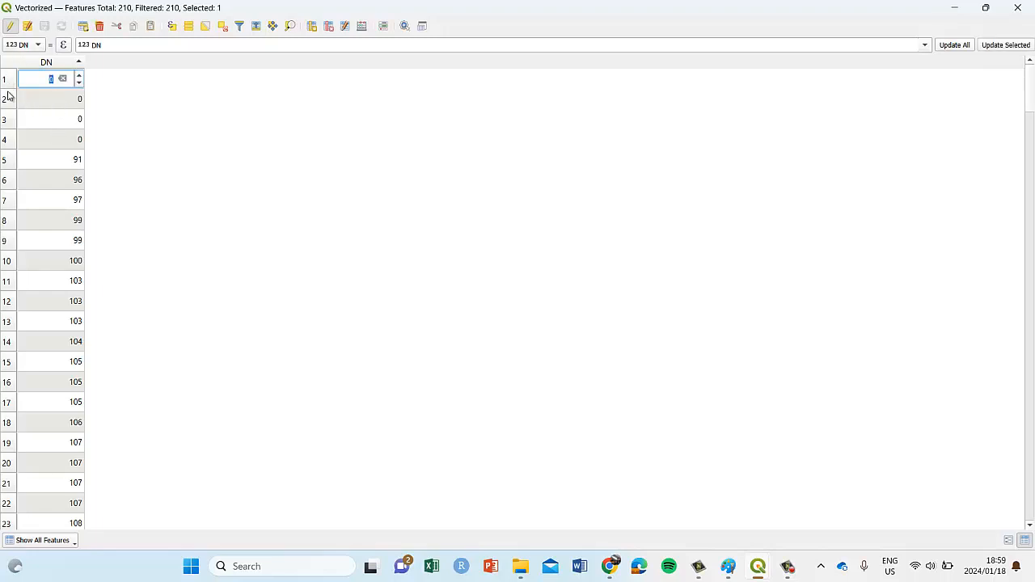
{"action": "left_click", "coordinate": [6, 99], "text": "ctrl"}
{"action": "left_click", "coordinate": [7, 120], "text": "ctrl"}
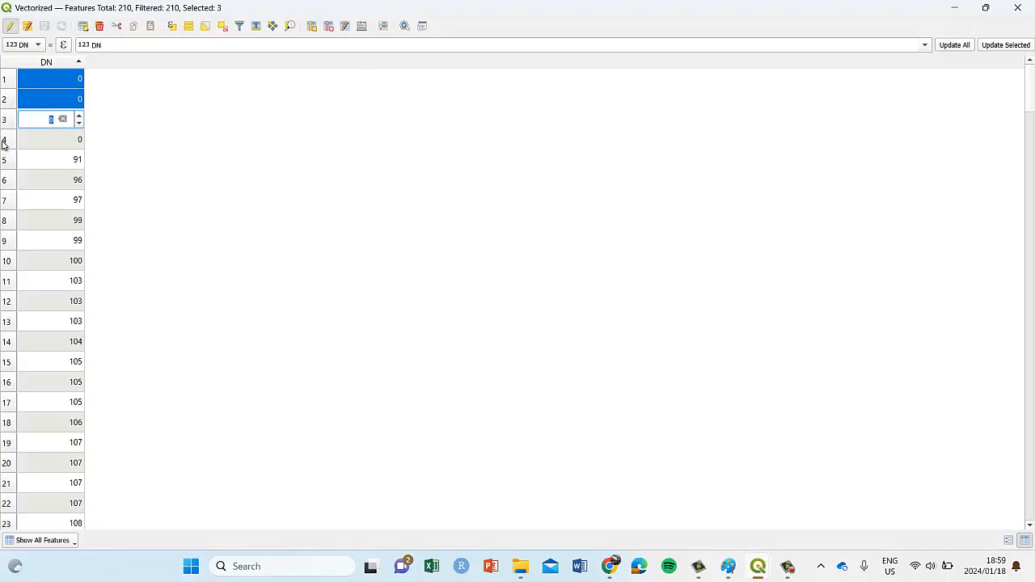
{"action": "left_click", "coordinate": [3, 141], "text": "ctrl"}
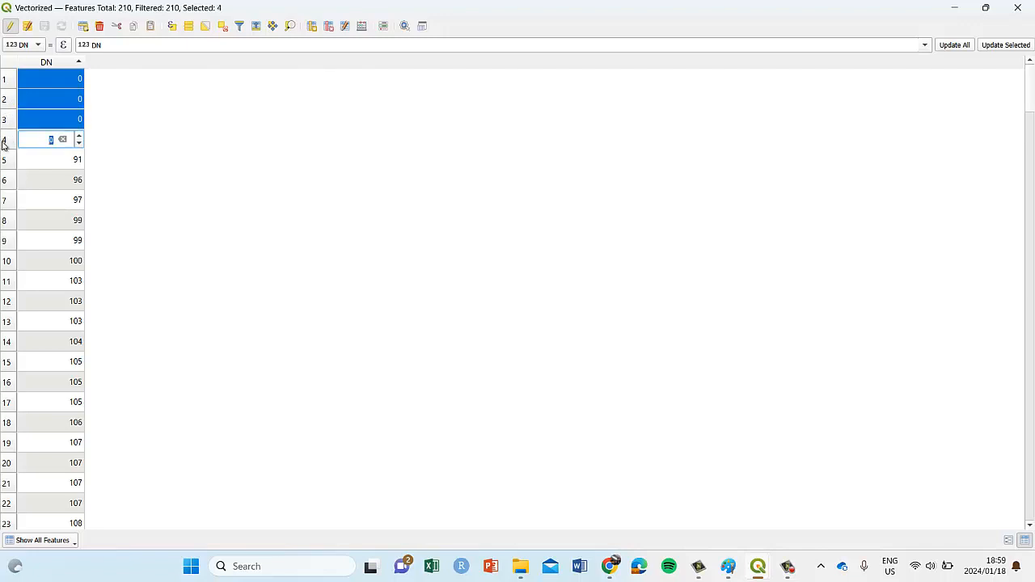
{"action": "left_click", "coordinate": [100, 27]}
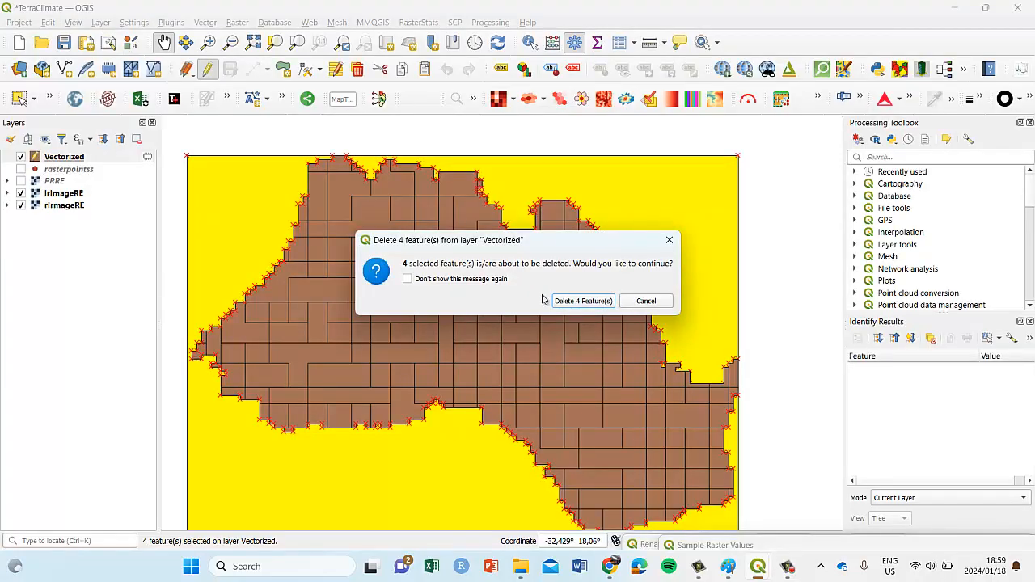
{"action": "left_click", "coordinate": [648, 300]}
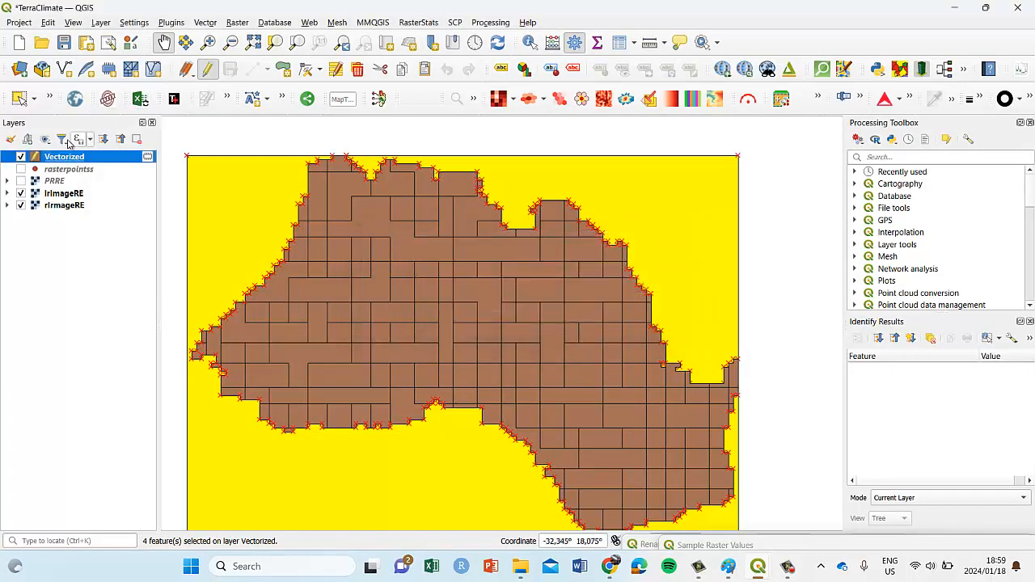
{"action": "right_click", "coordinate": [71, 156]}
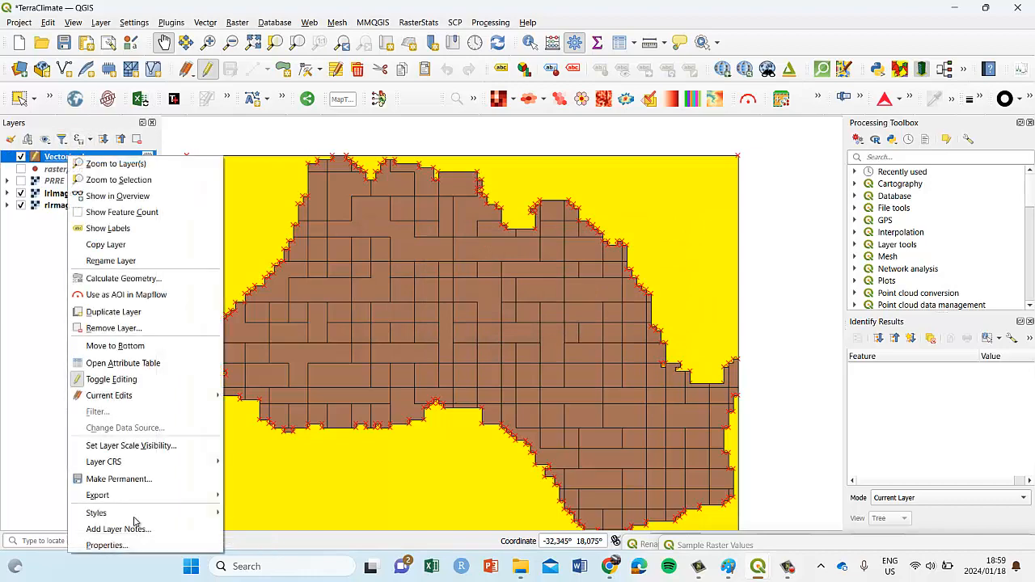
{"action": "left_click", "coordinate": [139, 363]}
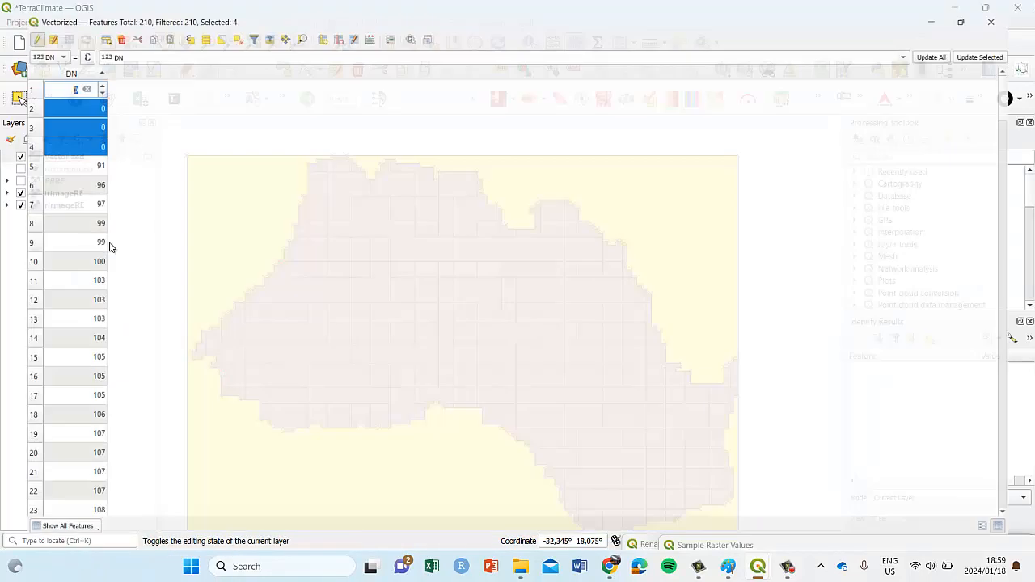
{"action": "left_click", "coordinate": [100, 25]}
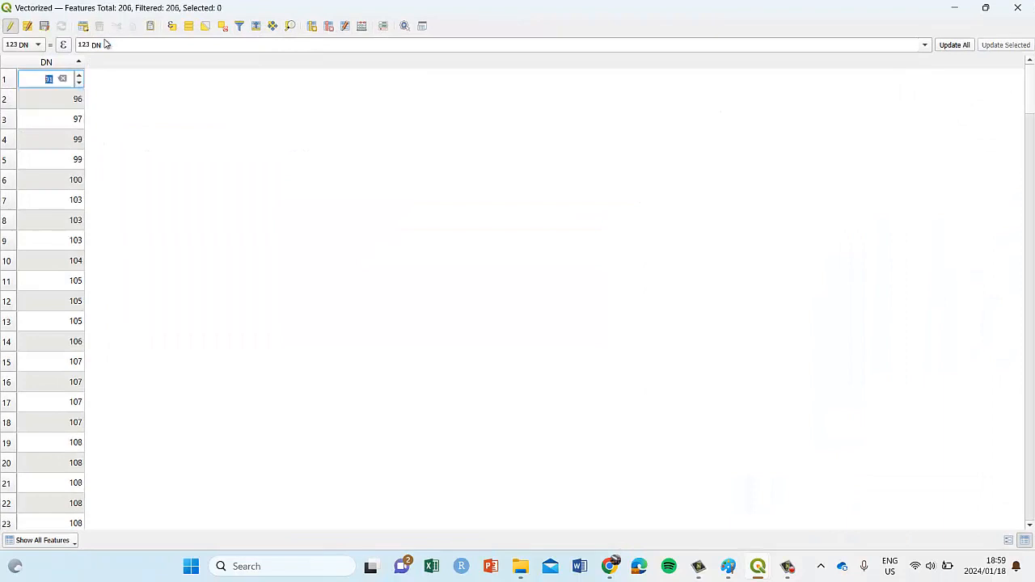
Stop editing the Vectorized layer, save its changes and close the attribute table.
{"action": "left_click", "coordinate": [11, 27]}
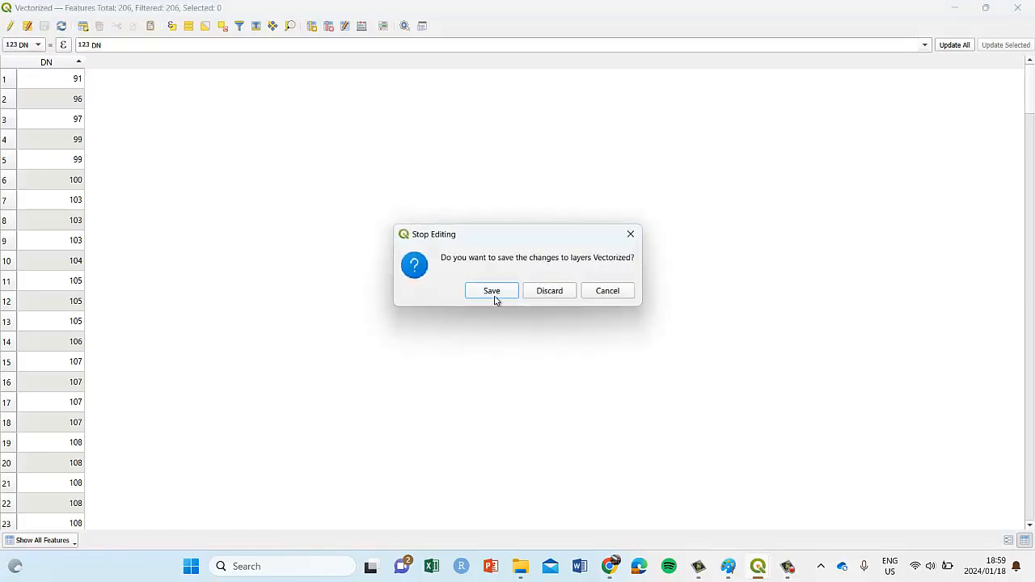
{"action": "left_click", "coordinate": [493, 297]}
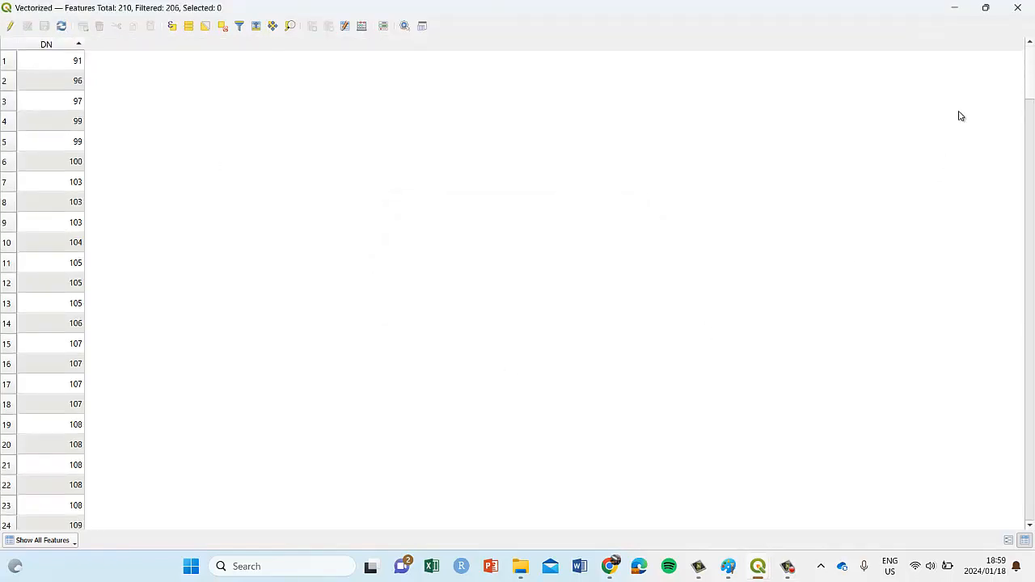
{"action": "left_click", "coordinate": [1018, 8]}
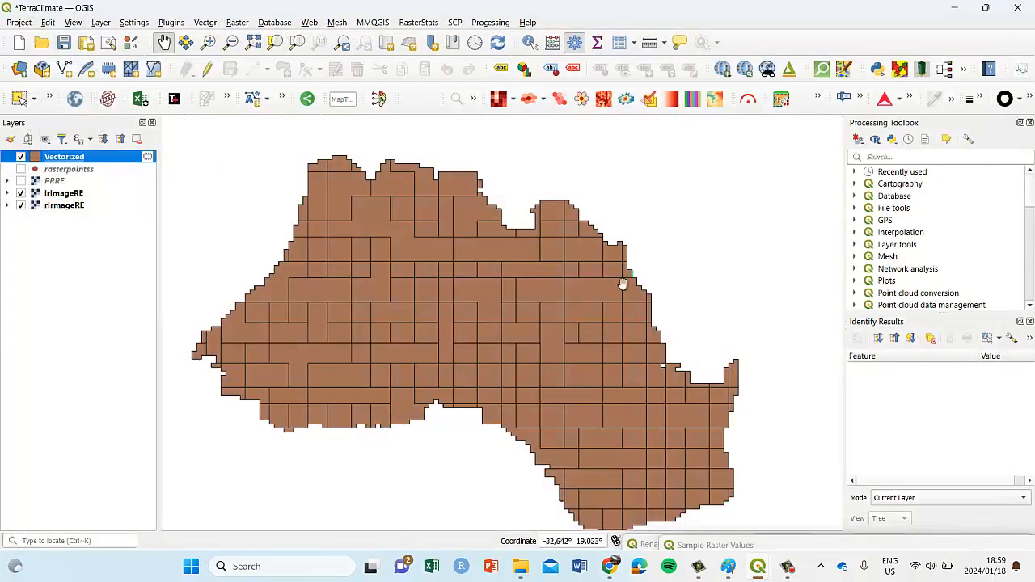
Set the Vectorized layer's fill symbol opacity to 37 % so the raster beneath shows through.
{"action": "right_click", "coordinate": [50, 161]}
{"action": "left_click", "coordinate": [105, 529]}
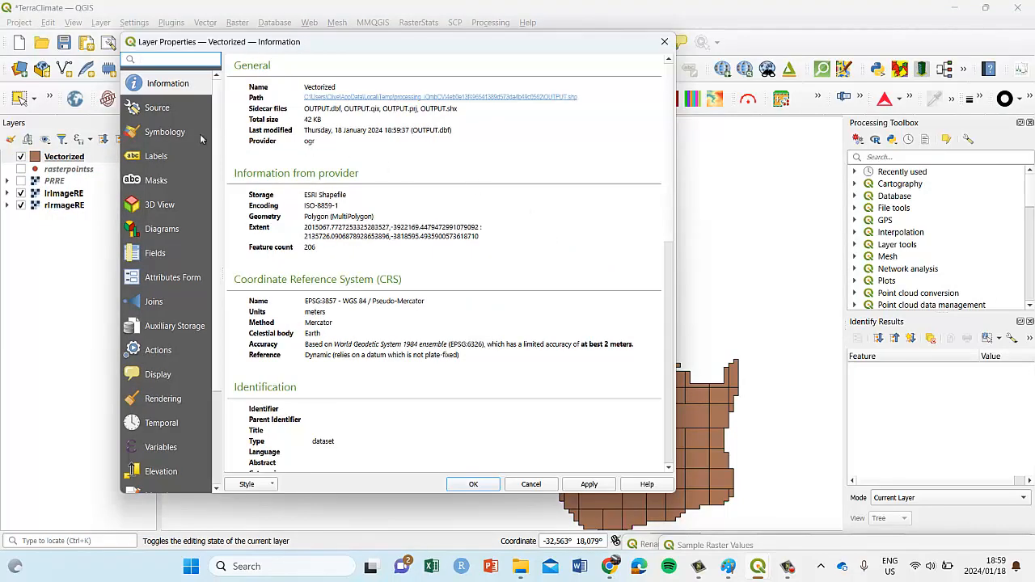
{"action": "left_click", "coordinate": [201, 139]}
{"action": "left_click_drag", "start_coordinate": [570, 204], "coordinate": [273, 202]}
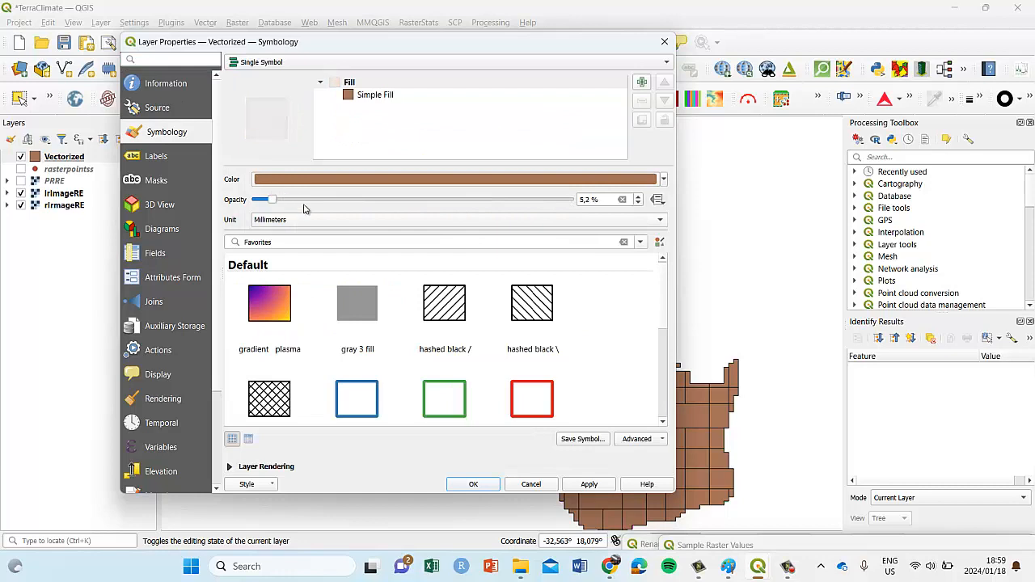
{"action": "left_click", "coordinate": [568, 484]}
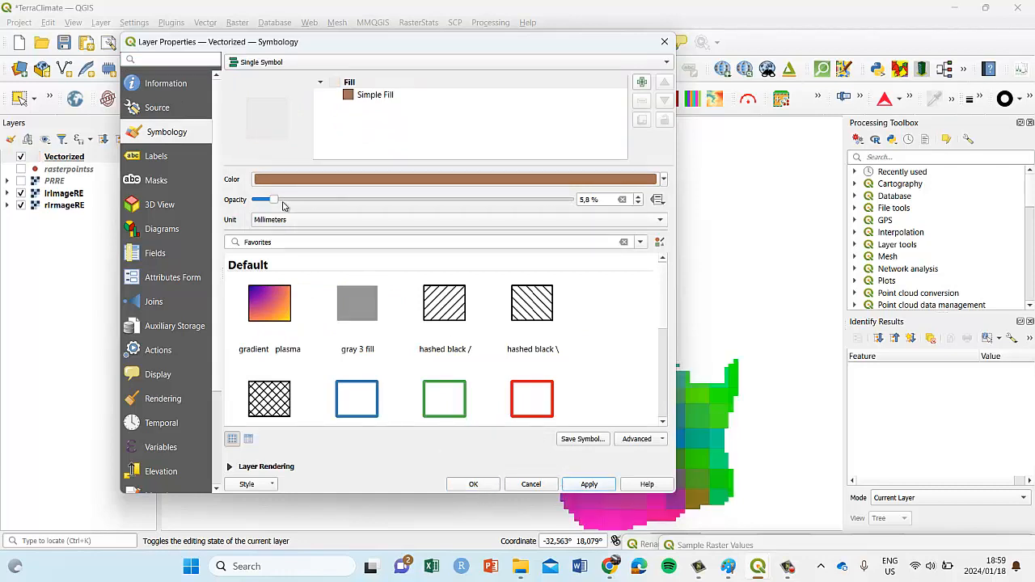
{"action": "left_click_drag", "start_coordinate": [283, 205], "coordinate": [339, 213]}
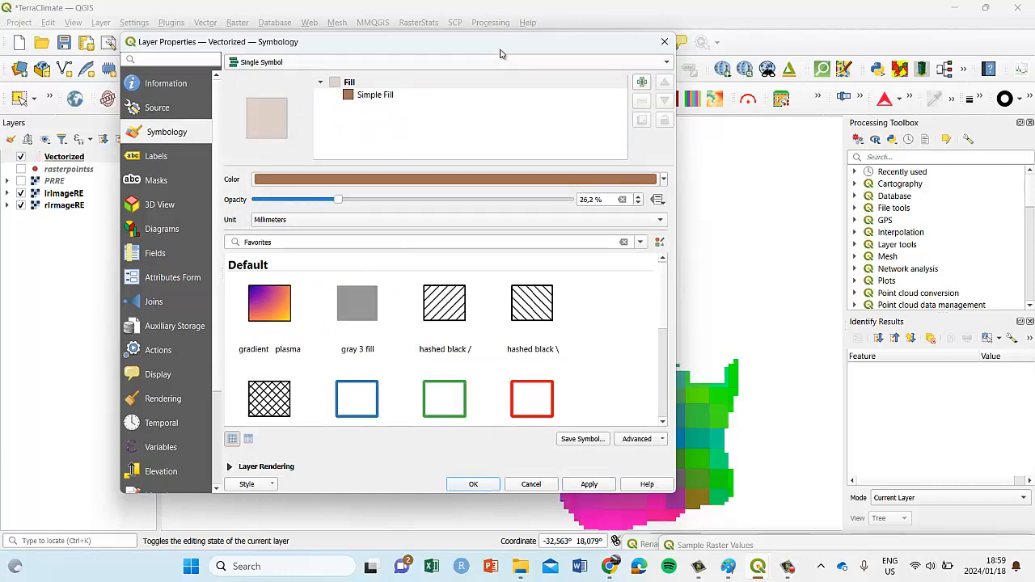
{"action": "left_click_drag", "start_coordinate": [496, 45], "coordinate": [222, 93]}
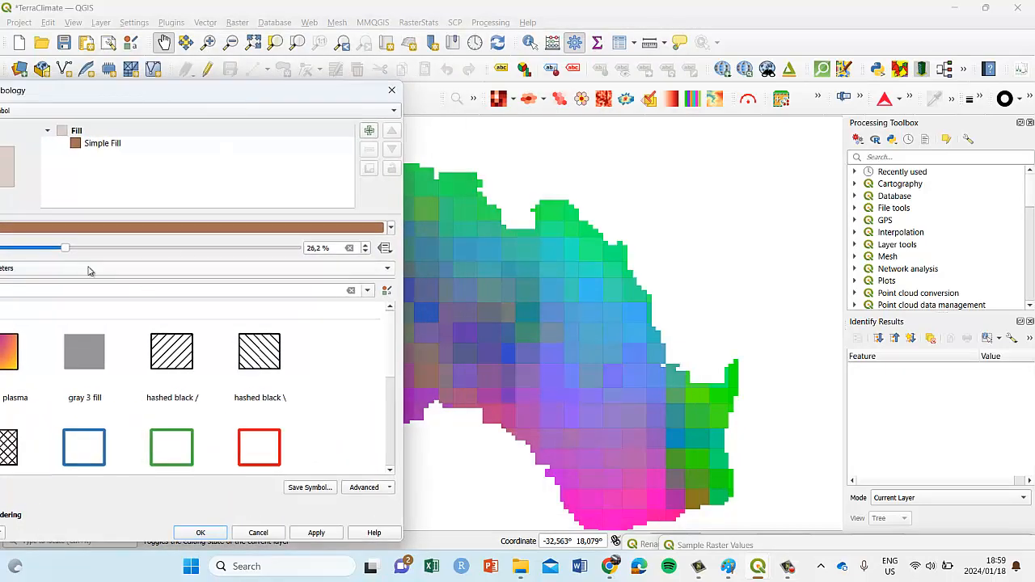
{"action": "left_click_drag", "start_coordinate": [65, 247], "coordinate": [99, 238]}
{"action": "left_click", "coordinate": [317, 534]}
{"action": "left_click", "coordinate": [315, 534]}
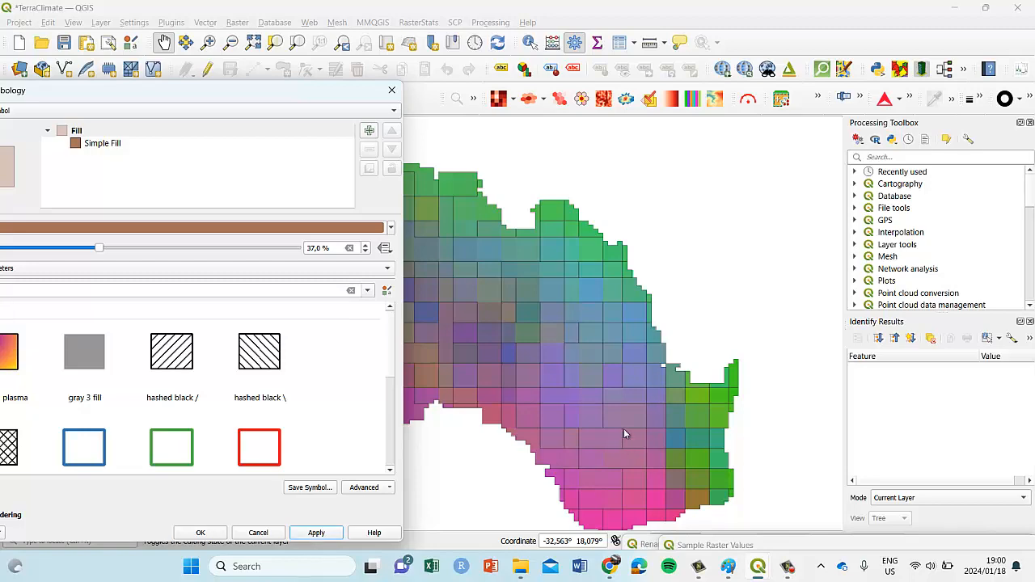
{"action": "left_click", "coordinate": [394, 90]}
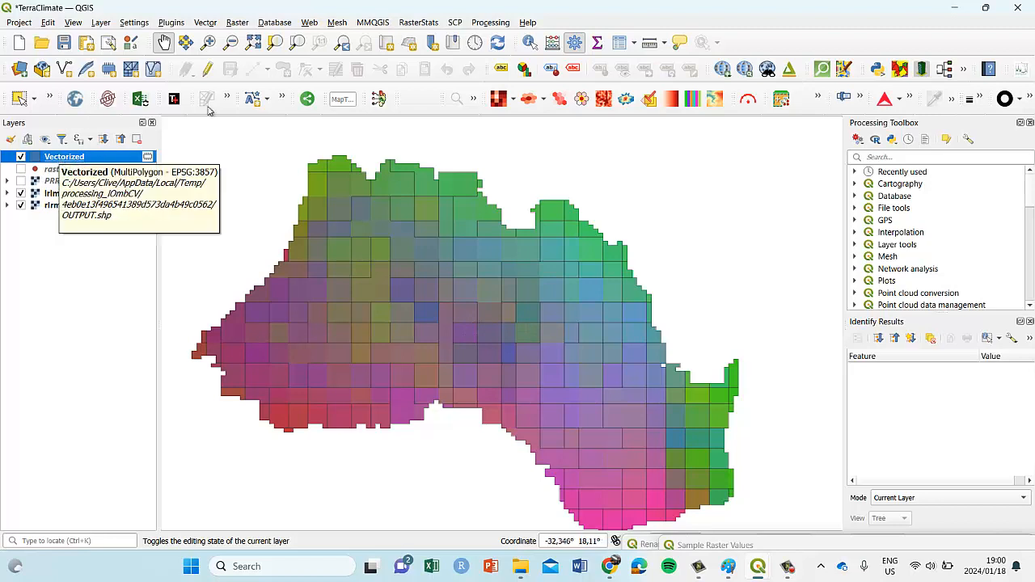
Create a temporary centroid point layer from the Vectorized polygons, without a centroid for each part, and hide the Vectorized layer.
{"action": "left_click", "coordinate": [205, 22]}
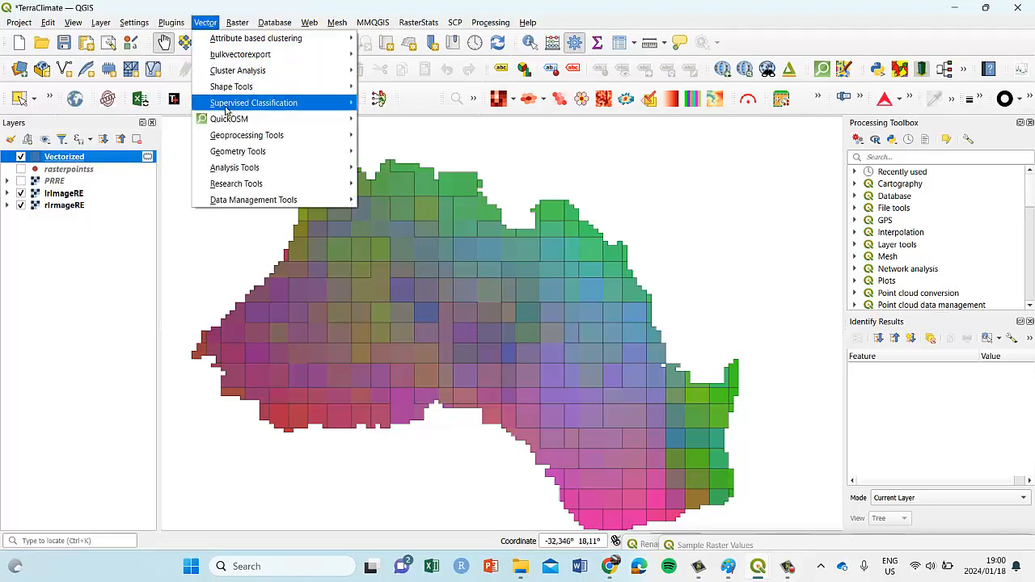
{"action": "mouse_move", "coordinate": [227, 136]}
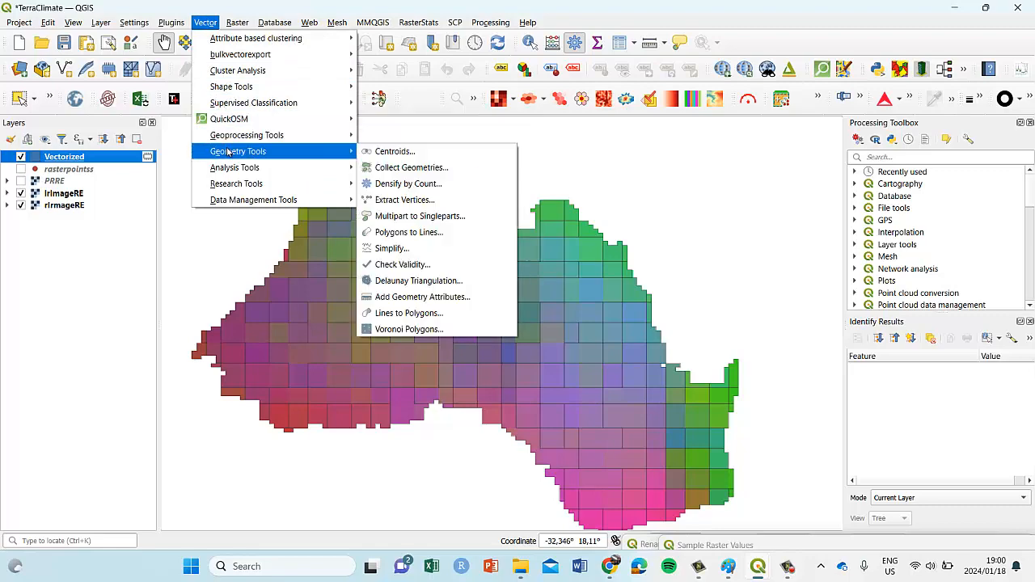
{"action": "left_click", "coordinate": [411, 153]}
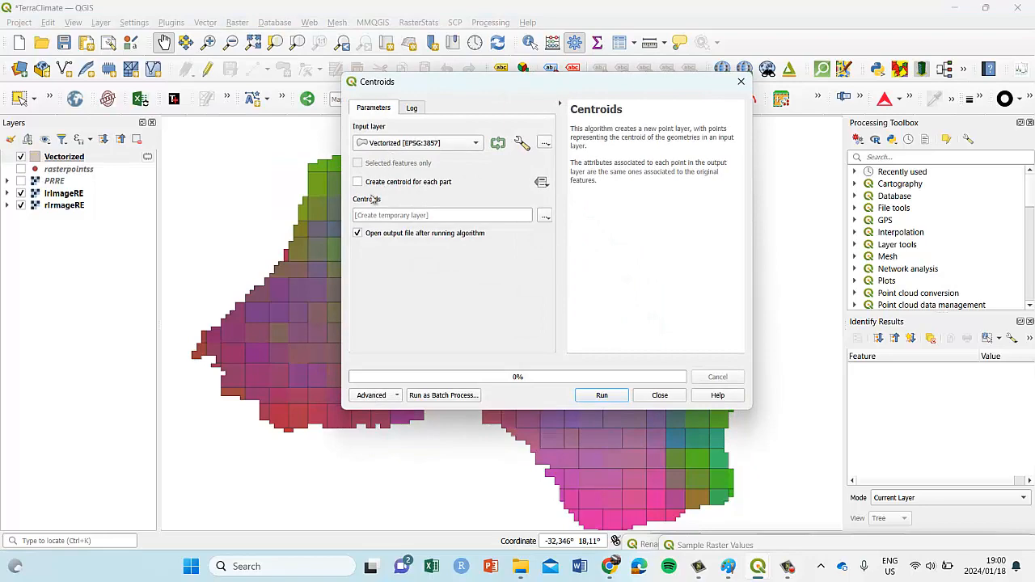
{"action": "left_click", "coordinate": [603, 395]}
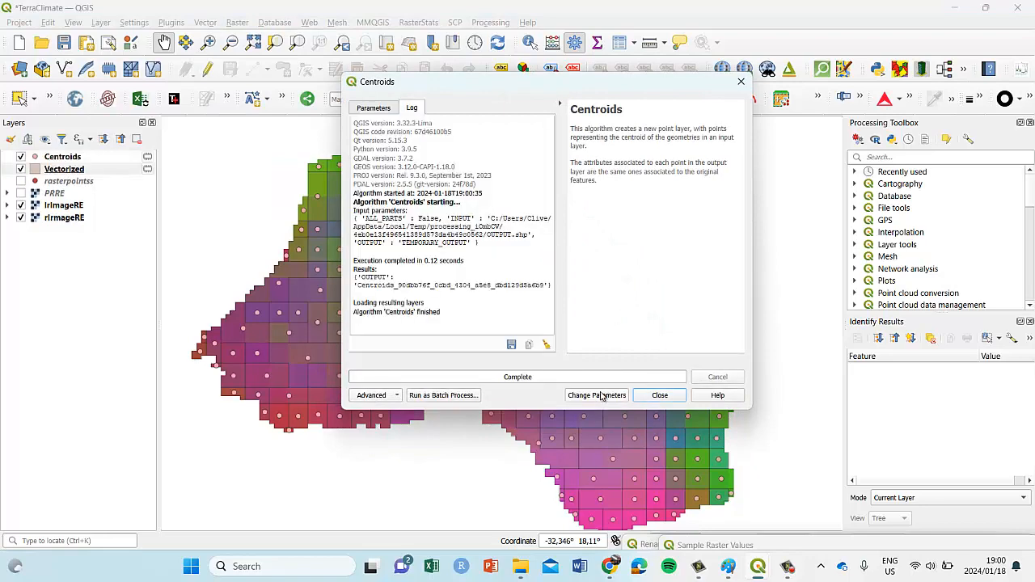
{"action": "left_click", "coordinate": [660, 395]}
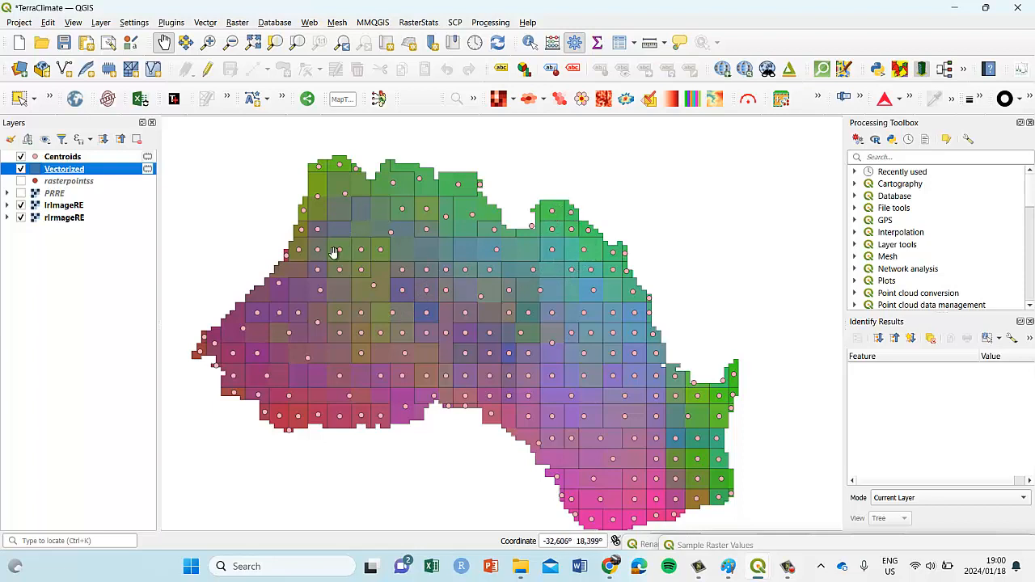
{"action": "left_click", "coordinate": [21, 169]}
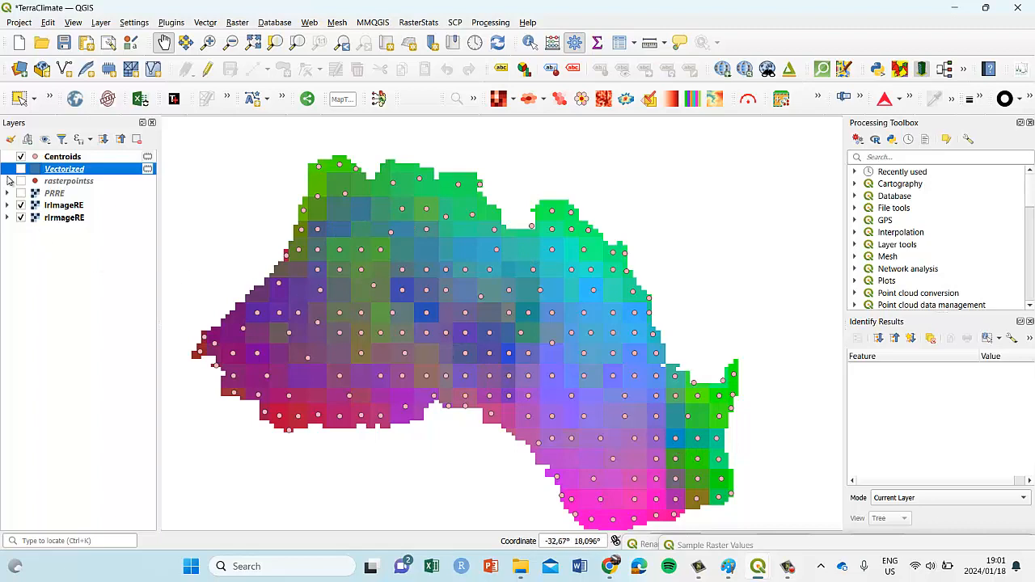
Hide the Centroids layer and remove both the Centroids and Vectorized layers from the project.
{"action": "left_click", "coordinate": [21, 156]}
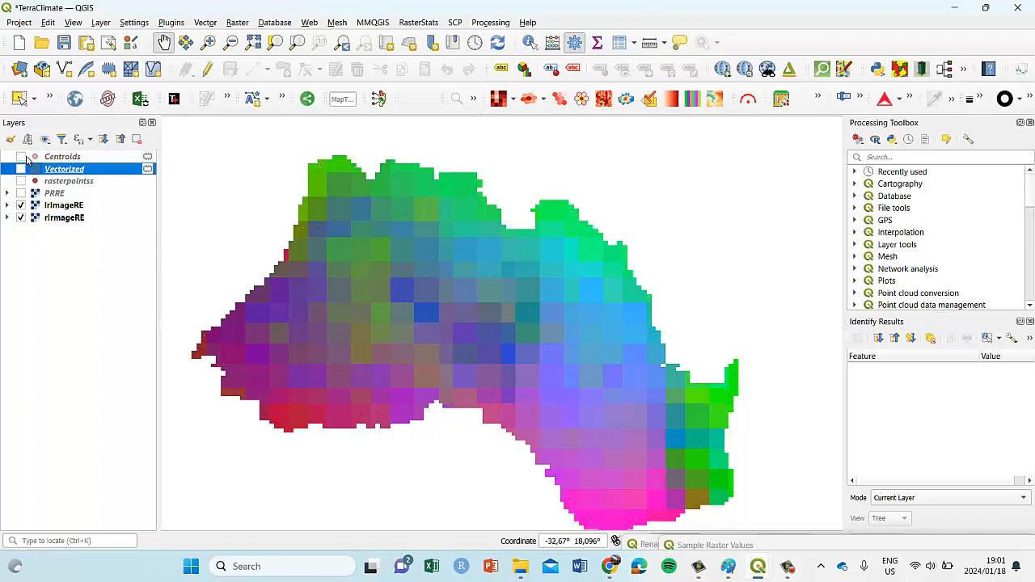
{"action": "right_click", "coordinate": [50, 158]}
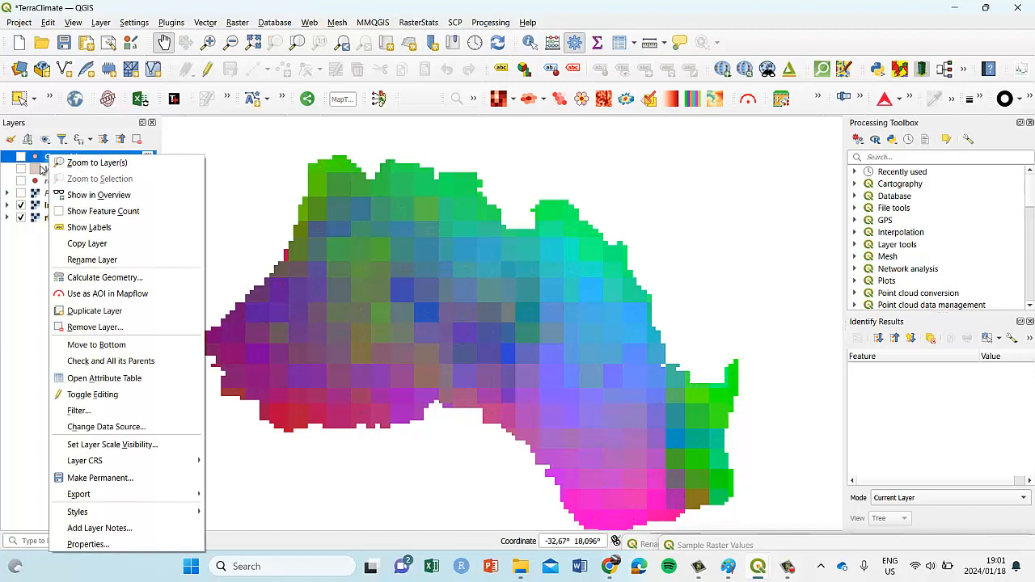
{"action": "left_click", "coordinate": [49, 169], "text": "ctrl"}
{"action": "right_click", "coordinate": [50, 169]}
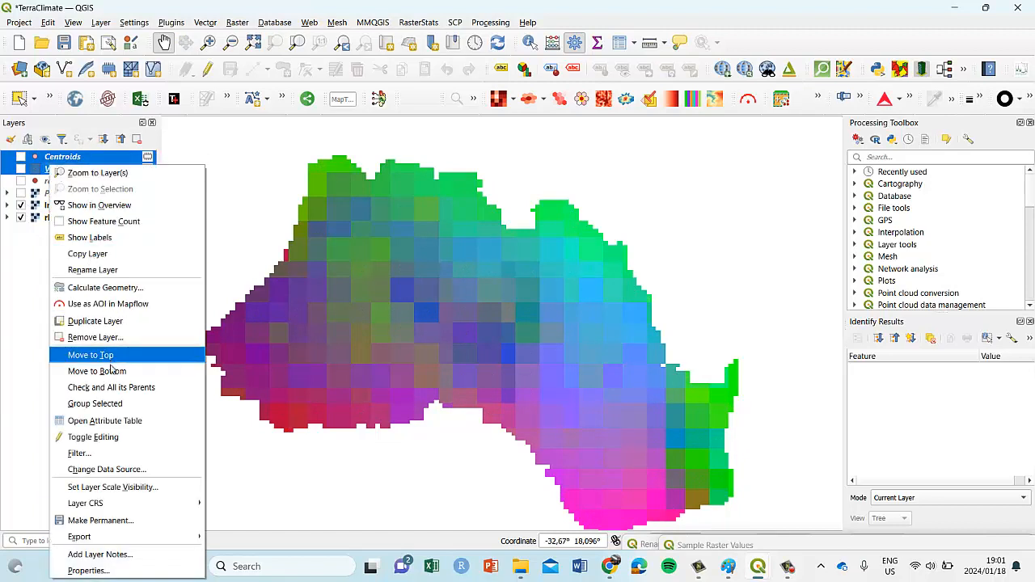
{"action": "left_click", "coordinate": [97, 338]}
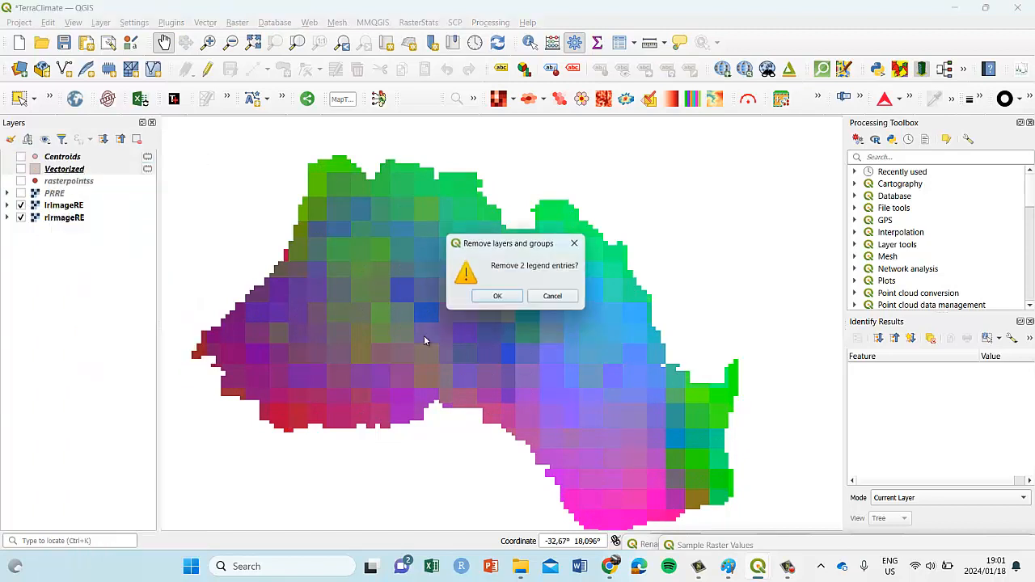
{"action": "left_click", "coordinate": [492, 299]}
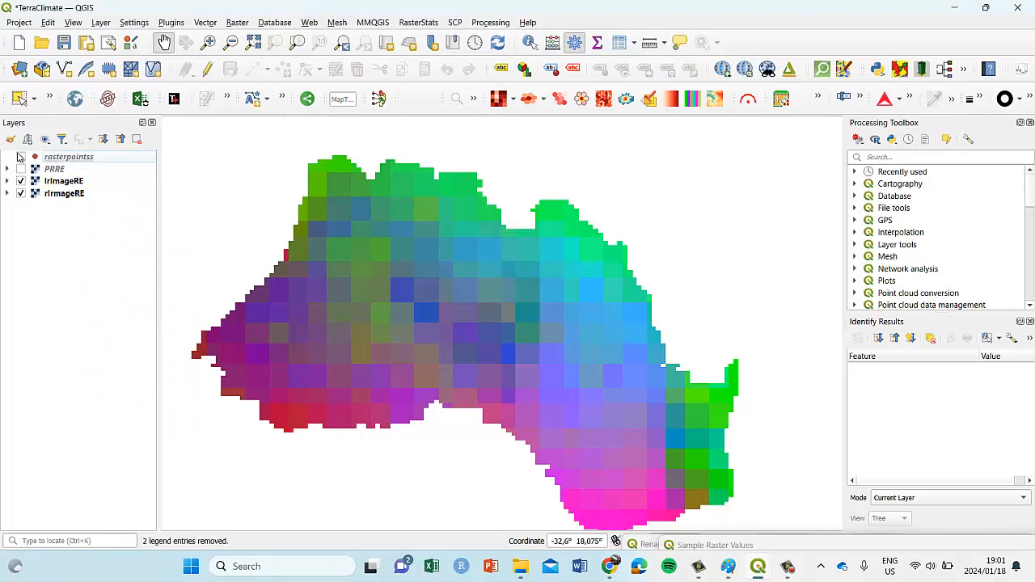
Show the rasterpointss layer on the map and look through its attribute table from the first to the last record.
{"action": "left_click", "coordinate": [21, 157]}
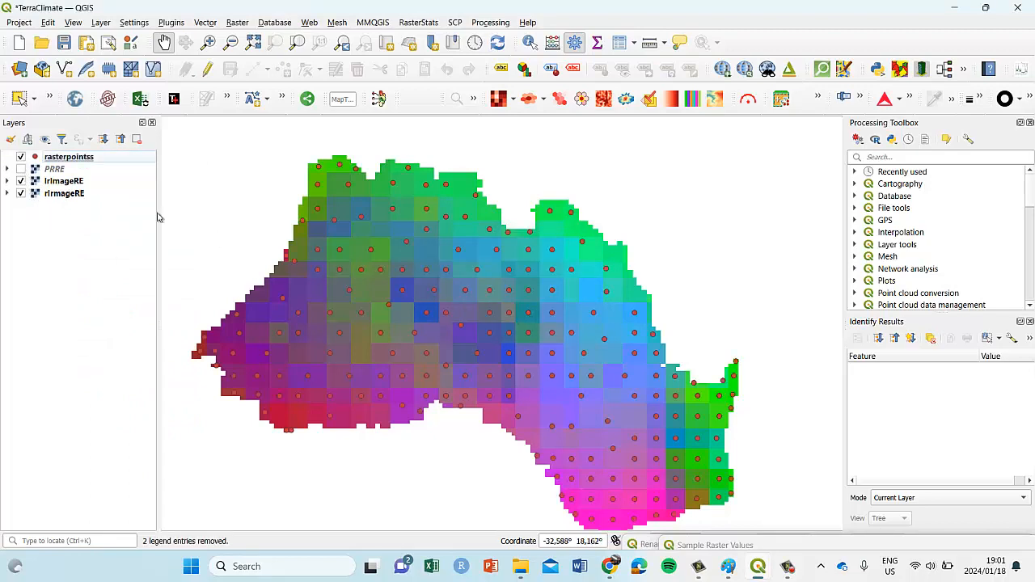
{"action": "right_click", "coordinate": [66, 160]}
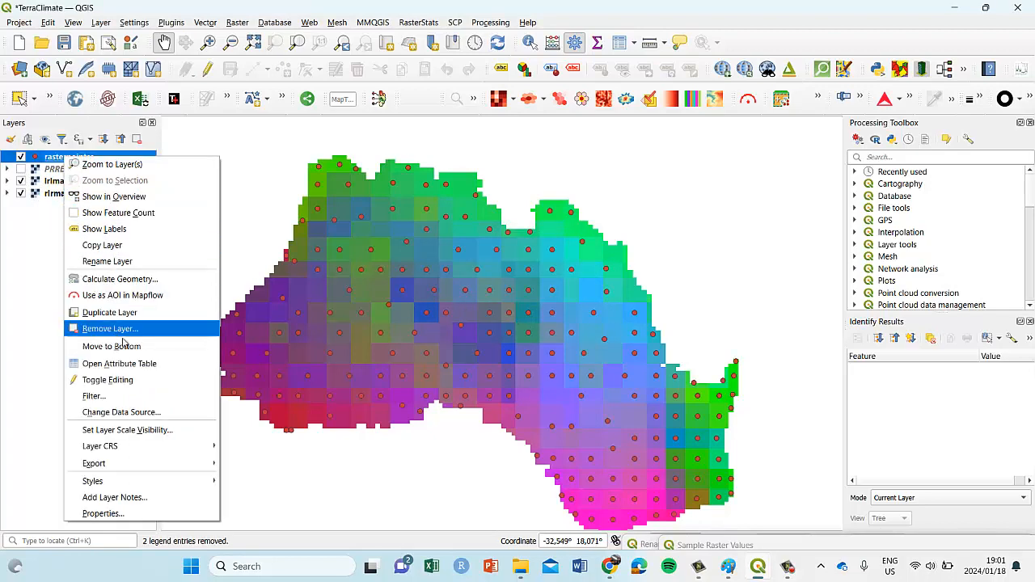
{"action": "left_click", "coordinate": [119, 364]}
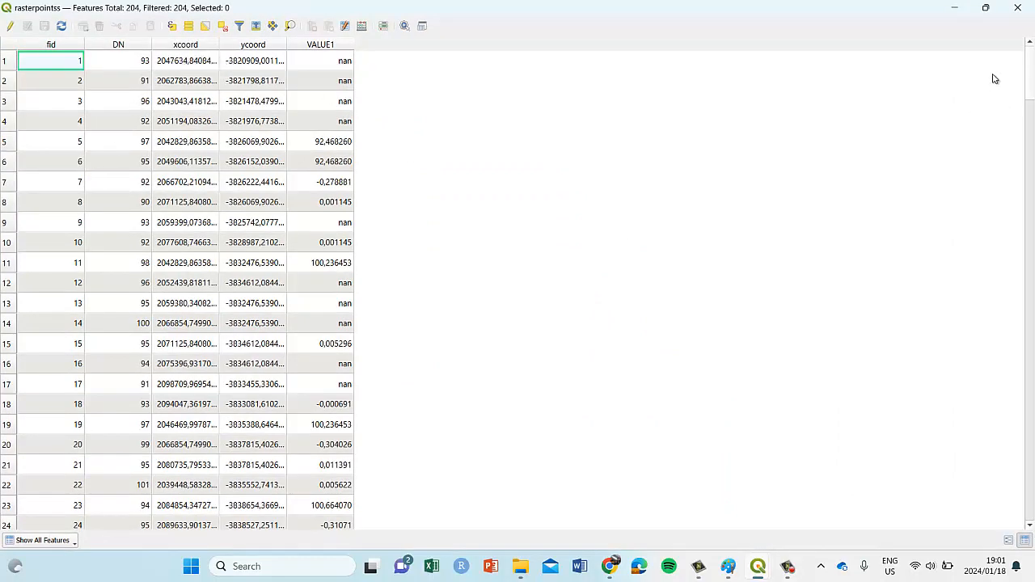
{"action": "left_click_drag", "start_coordinate": [1032, 87], "coordinate": [1024, 484]}
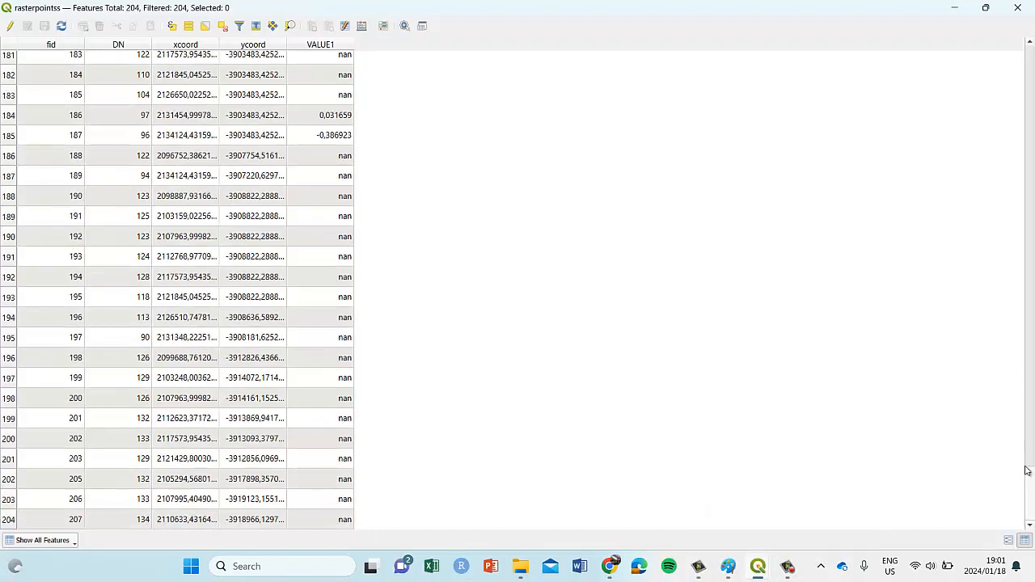
{"action": "left_click_drag", "start_coordinate": [1031, 487], "coordinate": [1029, 62]}
{"action": "left_click", "coordinate": [1018, 8]}
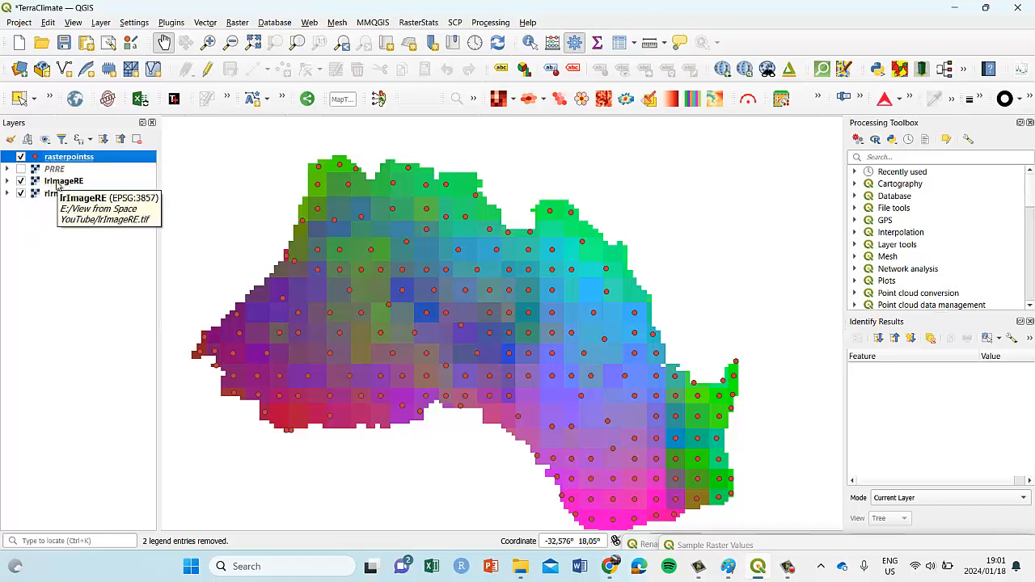
Make rasterpointss the active layer and display the Processing Toolbox.
{"action": "left_click", "coordinate": [52, 184]}
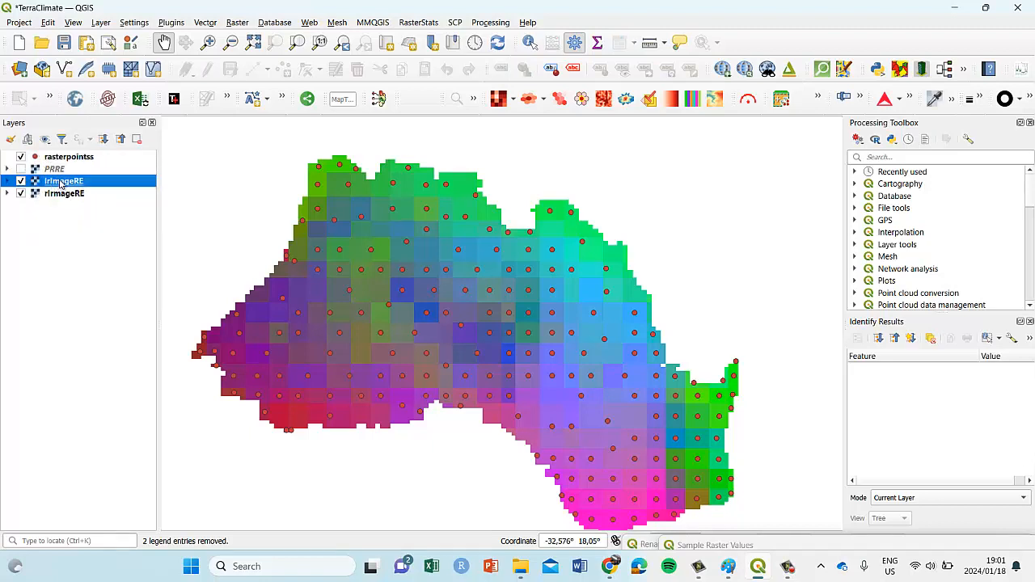
{"action": "left_click", "coordinate": [52, 158]}
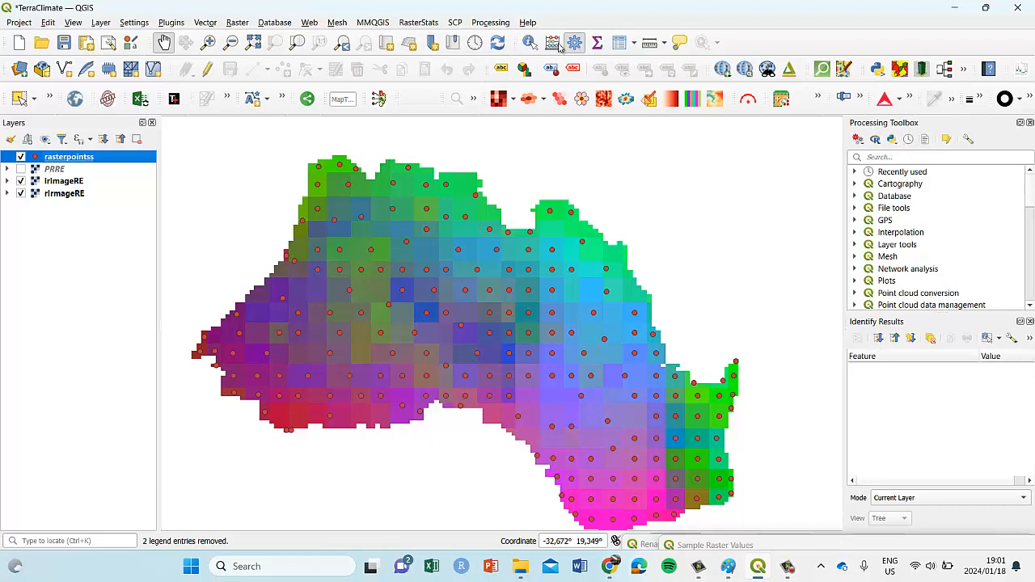
{"action": "left_click", "coordinate": [488, 25]}
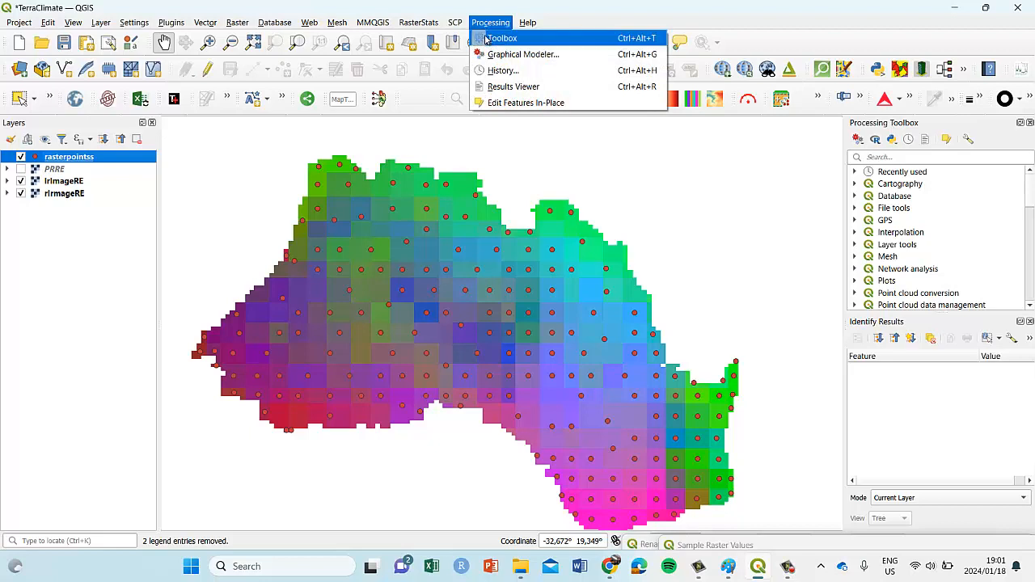
{"action": "left_click", "coordinate": [487, 40]}
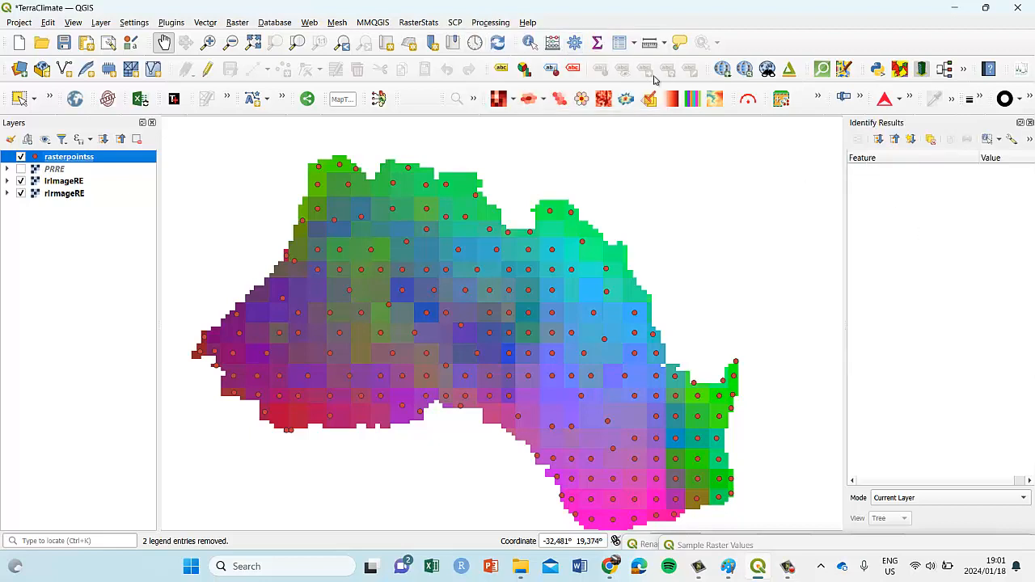
{"action": "left_click", "coordinate": [489, 22]}
{"action": "left_click", "coordinate": [489, 37]}
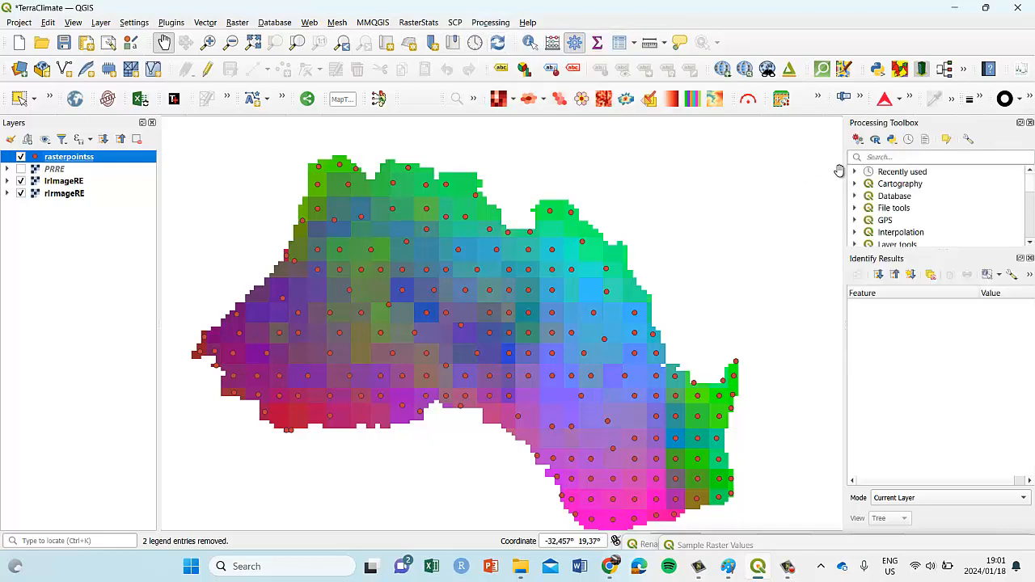
Find the Sample raster values algorithm and open it.
{"action": "left_click", "coordinate": [875, 157]}
{"action": "type", "text": "sample"}
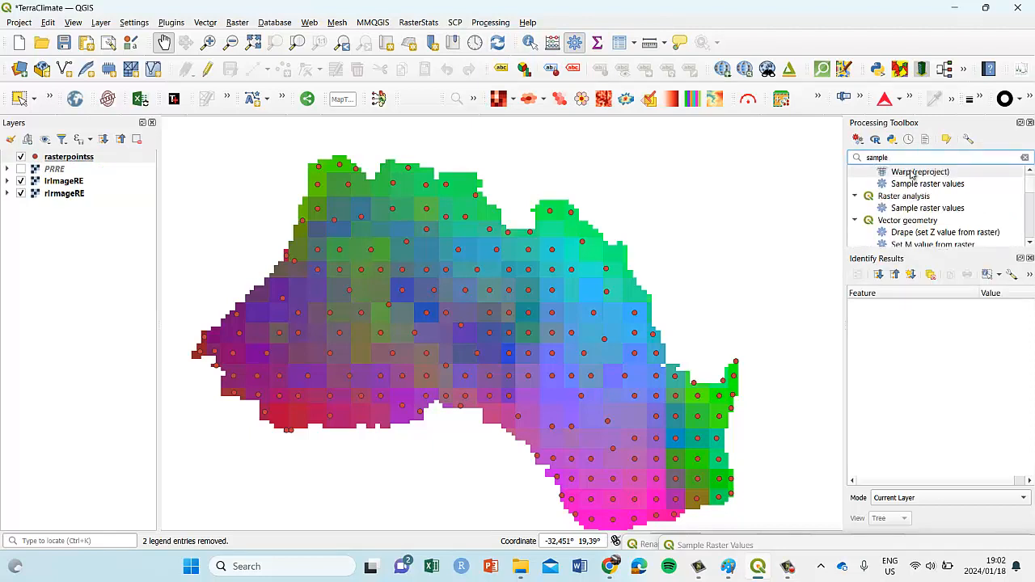
{"action": "left_click", "coordinate": [914, 184]}
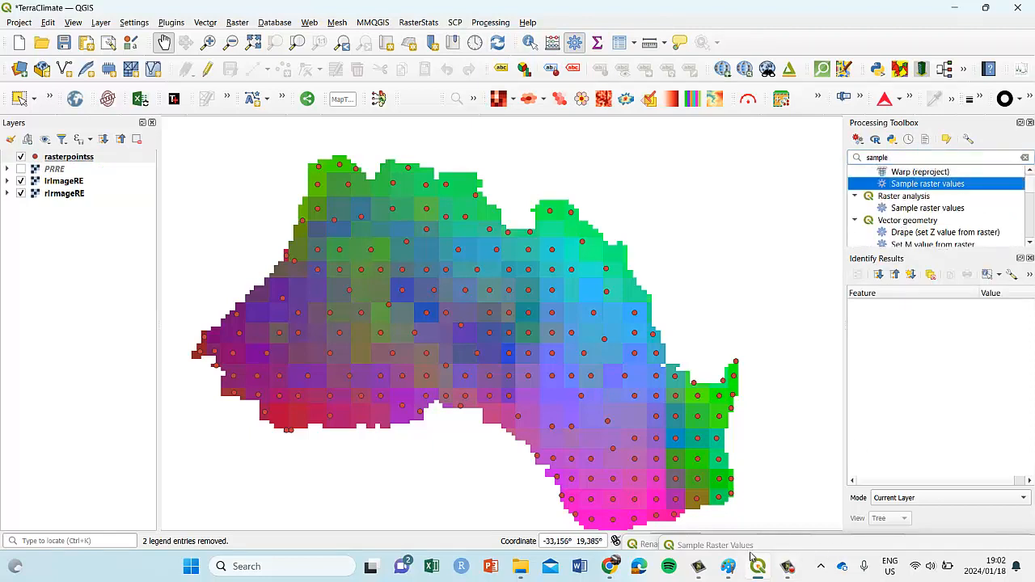
{"action": "left_click_drag", "start_coordinate": [693, 170], "coordinate": [510, 110]}
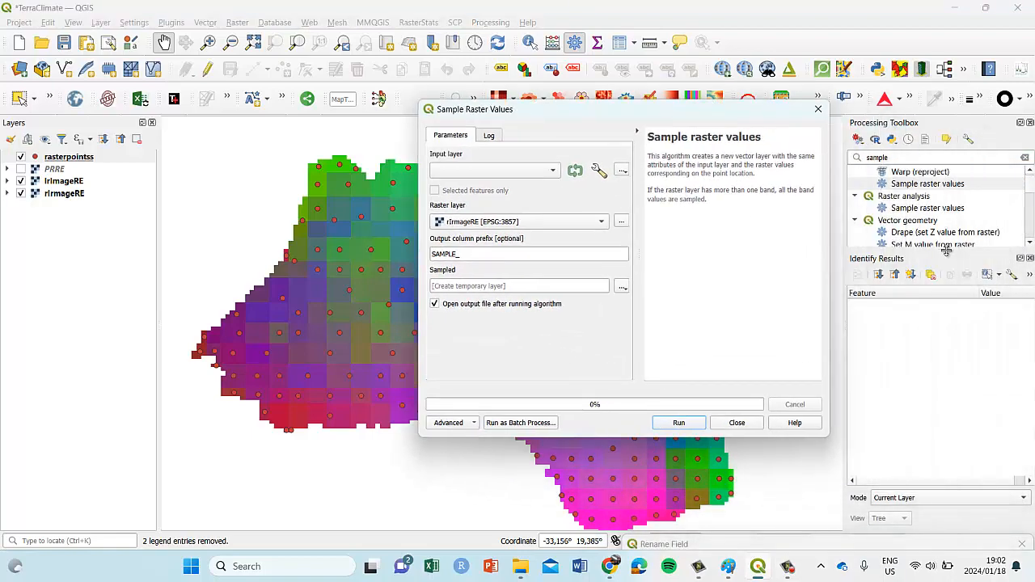
{"action": "left_click", "coordinate": [898, 157]}
{"action": "type", "text": "r"}
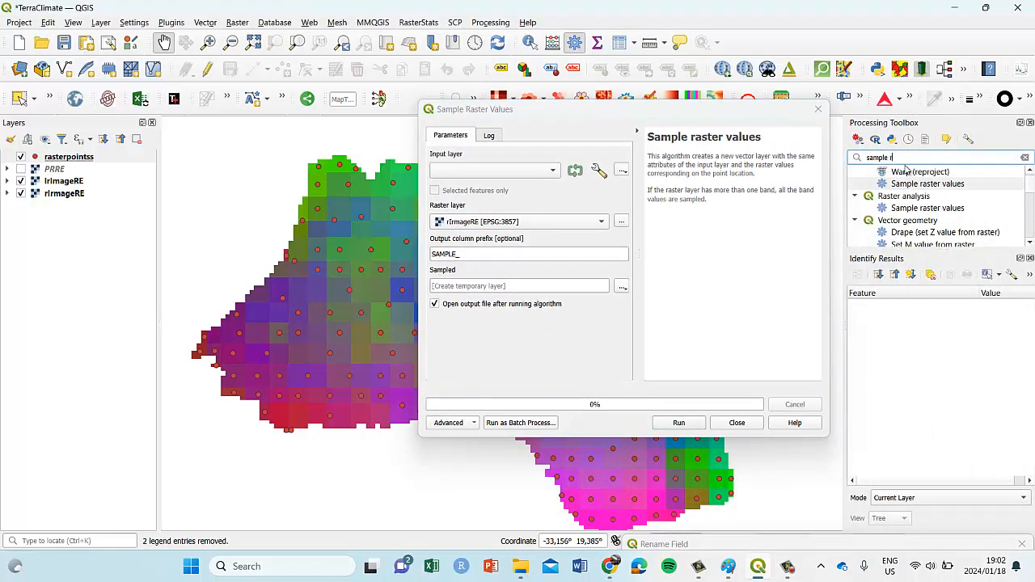
{"action": "type", "text": "aster values"}
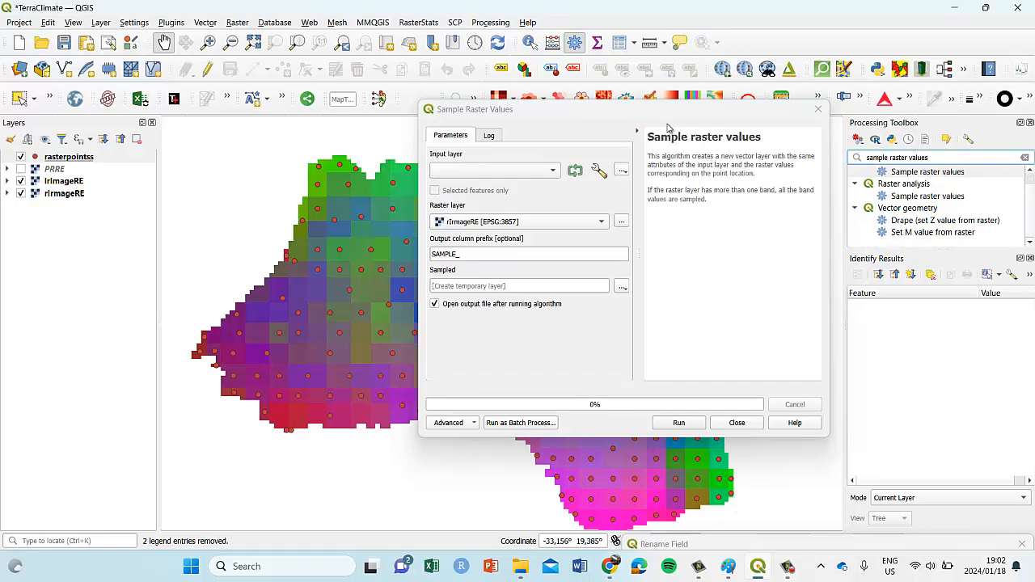
{"action": "left_click_drag", "start_coordinate": [560, 116], "coordinate": [713, 116]}
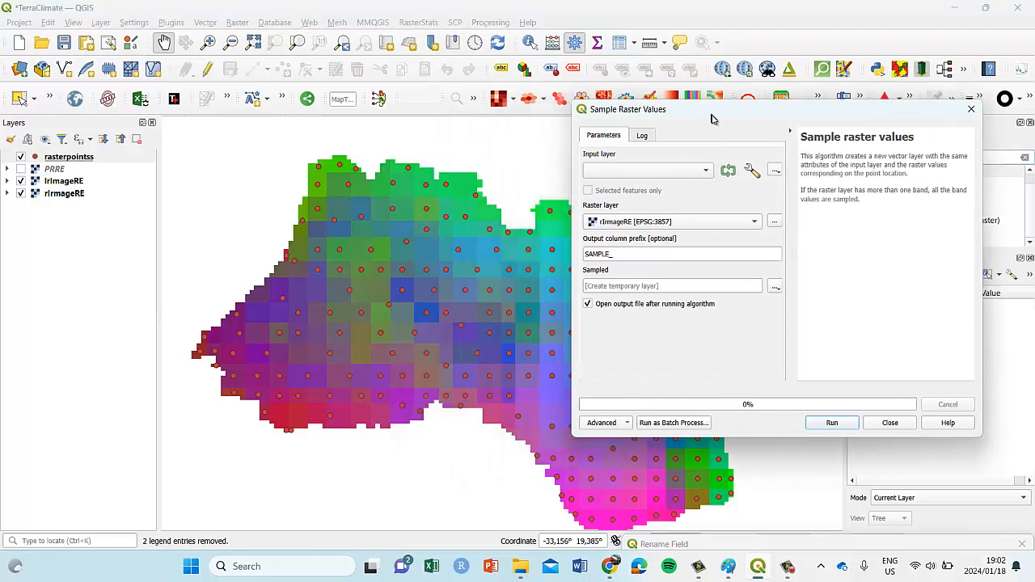
Sample the lrImageRE raster at the rasterpointss points into a temporary layer, using the column prefix "a".
{"action": "left_click", "coordinate": [708, 173]}
{"action": "left_click", "coordinate": [647, 172]}
{"action": "left_click", "coordinate": [614, 224]}
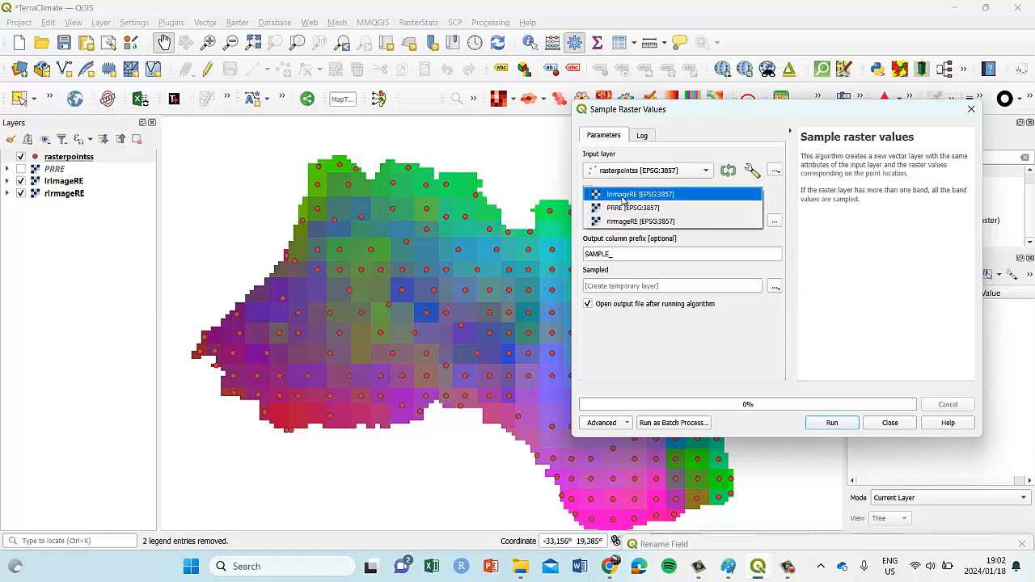
{"action": "left_click", "coordinate": [623, 195]}
{"action": "double_click", "coordinate": [618, 254]}
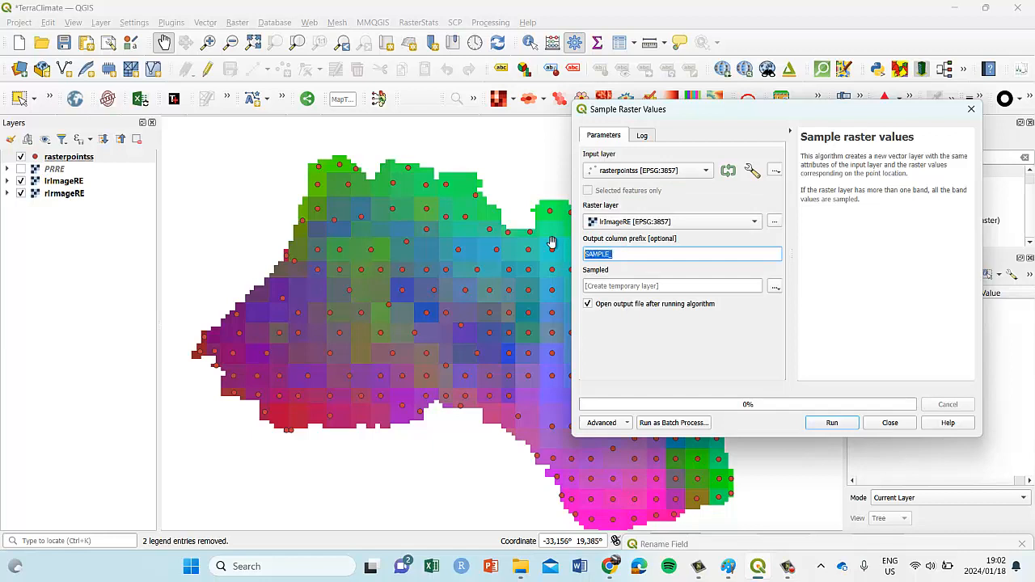
{"action": "key", "text": "BackSpace"}
{"action": "left_click", "coordinate": [831, 423]}
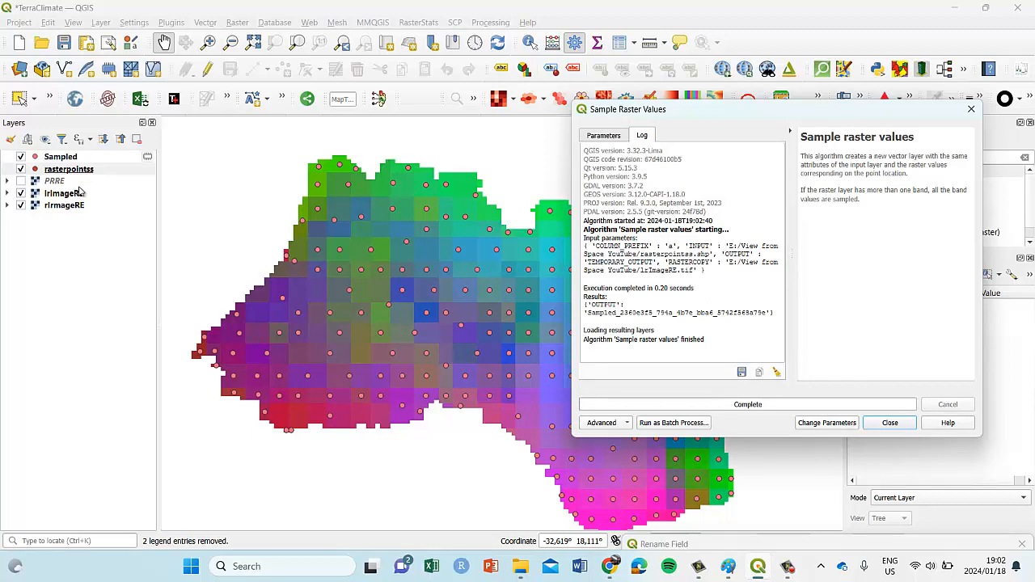
Check the sampled a1, a2 and a3 columns in the attribute table of the Sampled layer.
{"action": "right_click", "coordinate": [68, 160]}
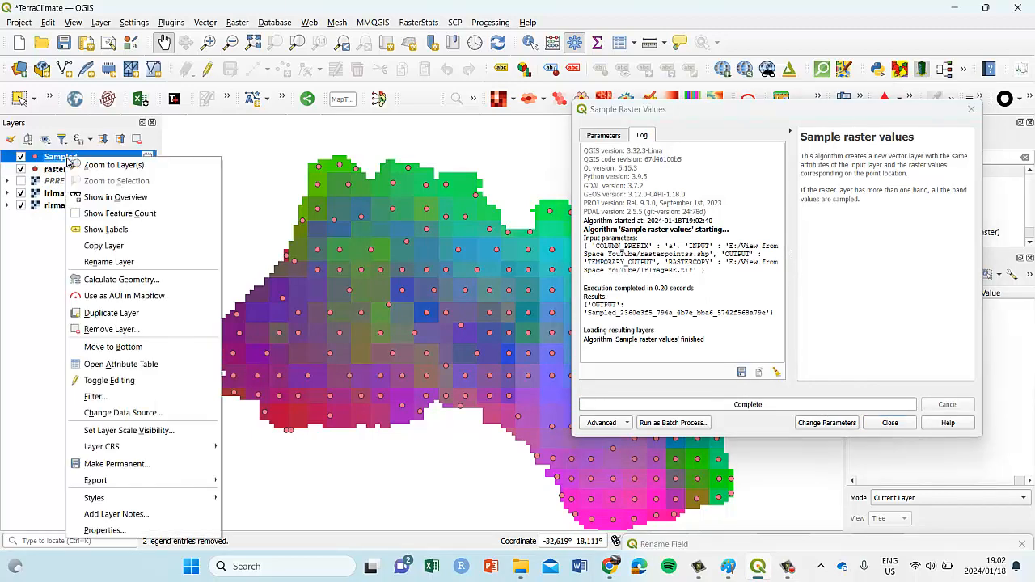
{"action": "left_click", "coordinate": [122, 365]}
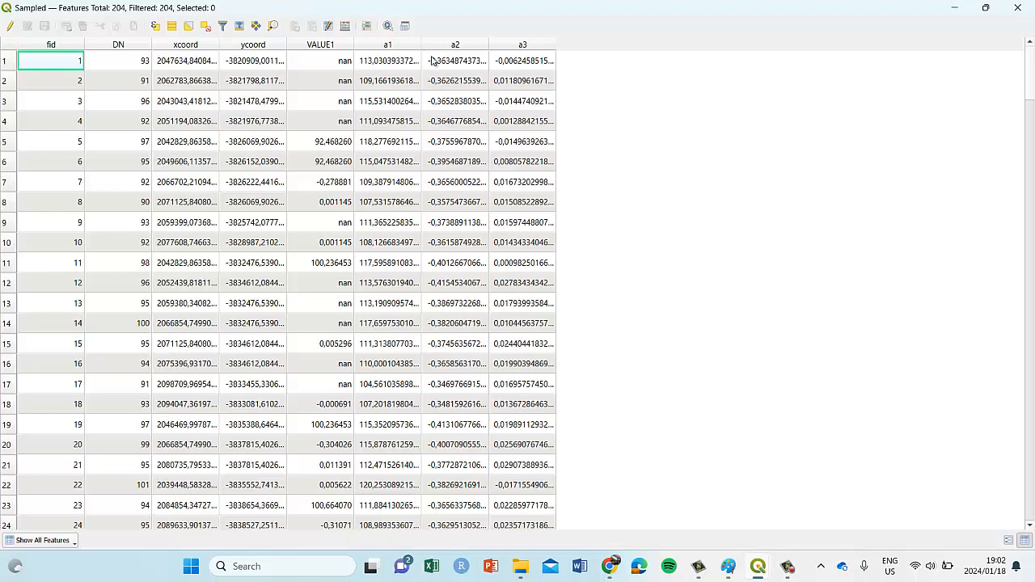
{"action": "left_click", "coordinate": [1023, 11]}
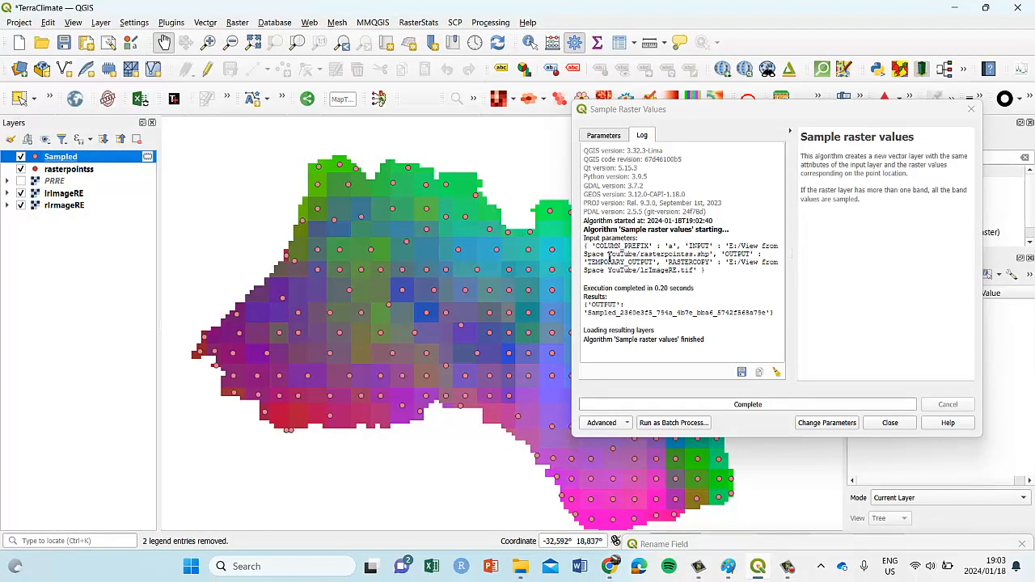
Sample the rIrmageRE raster at the Sampled layer's points into another temporary layer, using the column prefix "b".
{"action": "left_click", "coordinate": [608, 137]}
{"action": "left_click", "coordinate": [657, 172]}
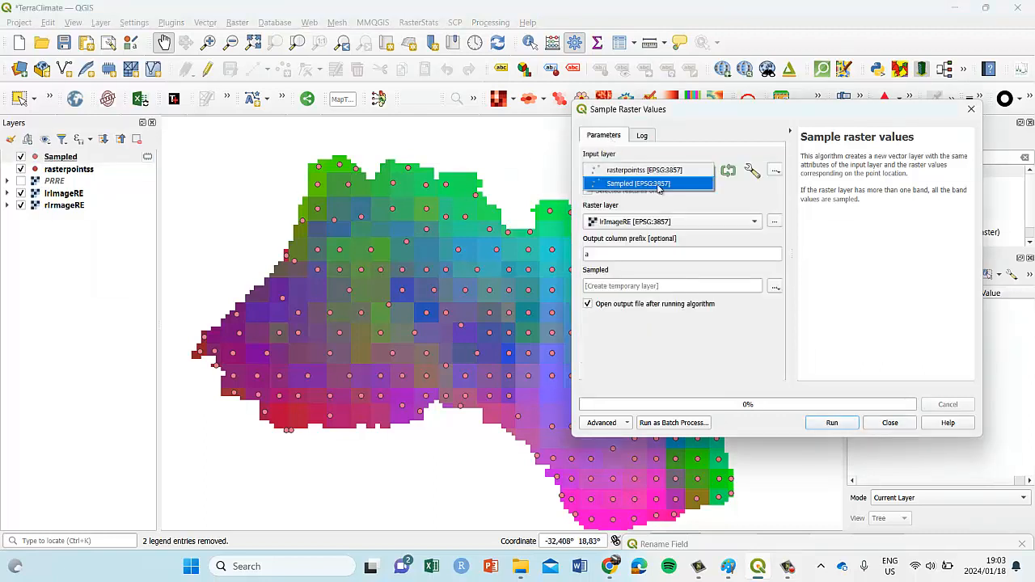
{"action": "left_click", "coordinate": [658, 184]}
{"action": "left_click", "coordinate": [649, 225]}
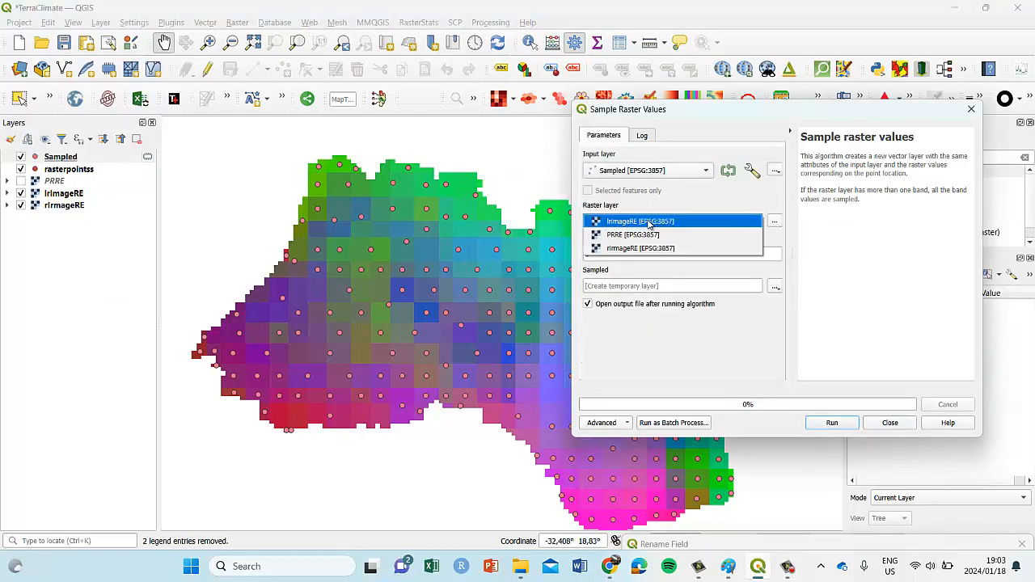
{"action": "left_click", "coordinate": [646, 245]}
{"action": "double_click", "coordinate": [603, 258]}
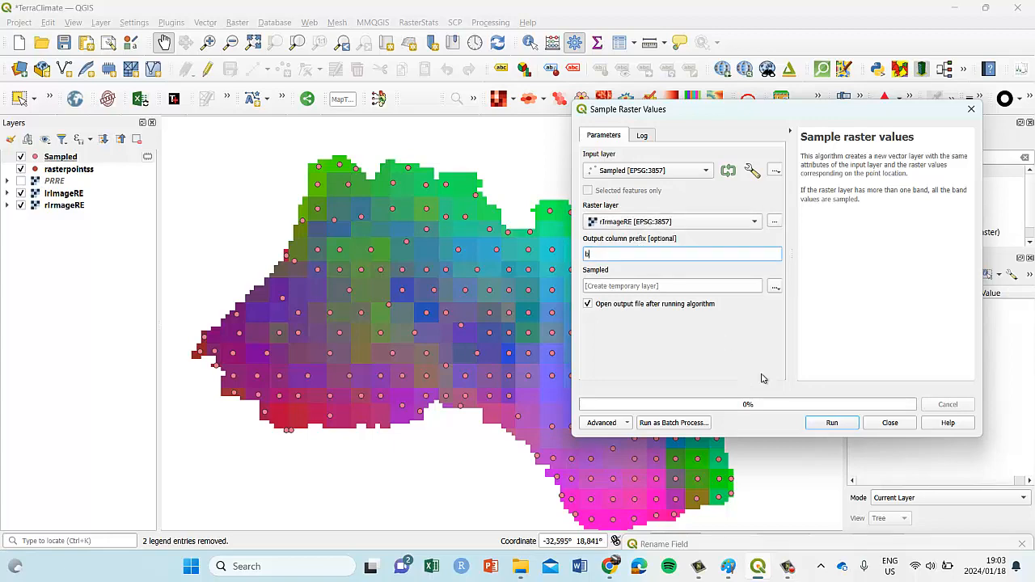
{"action": "left_click", "coordinate": [828, 423]}
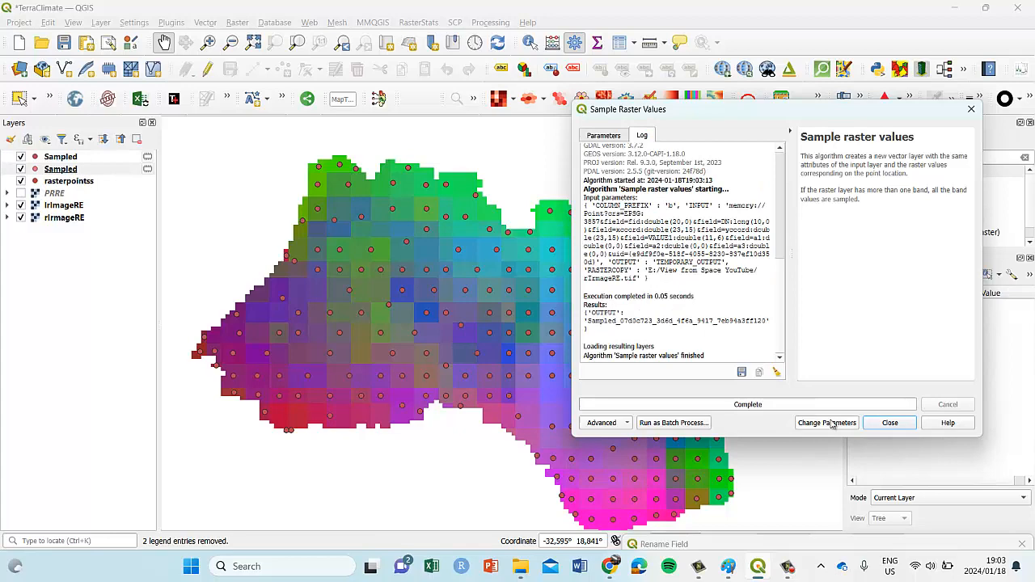
{"action": "left_click", "coordinate": [889, 423]}
Examine the a1–a3 and b1–b3 columns in the newest Sampled layer's attribute table.
{"action": "right_click", "coordinate": [74, 158]}
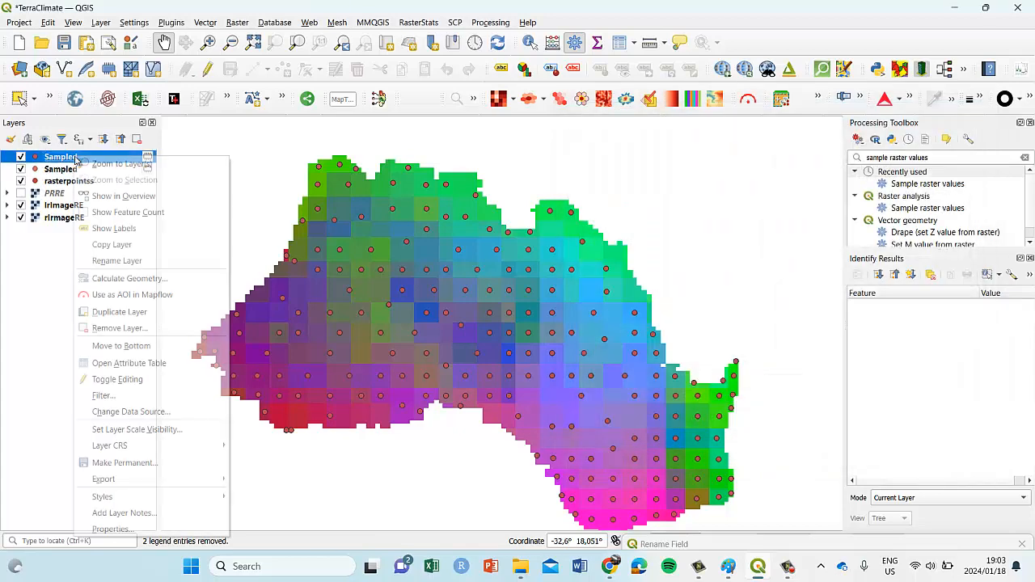
{"action": "left_click", "coordinate": [143, 363]}
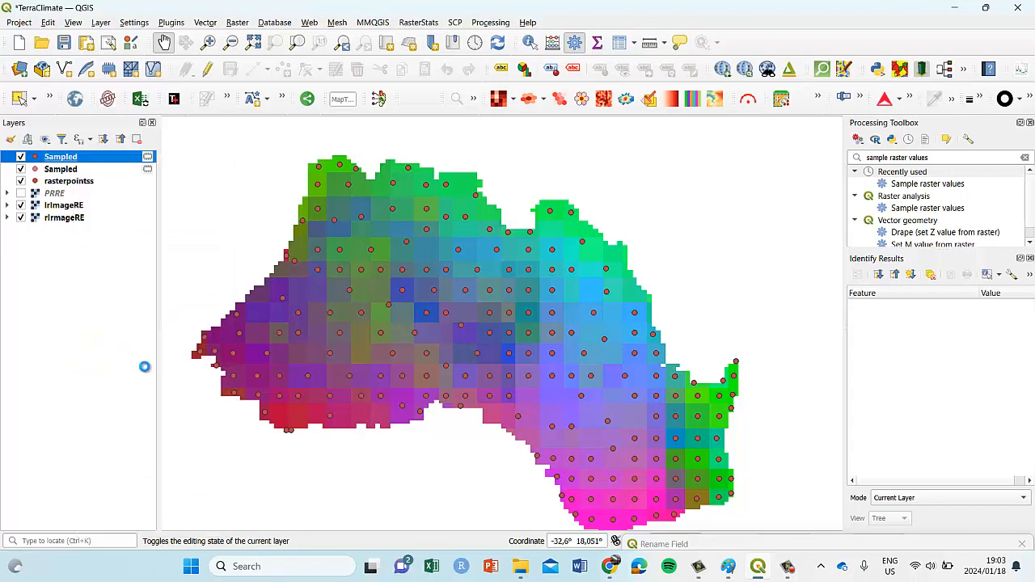
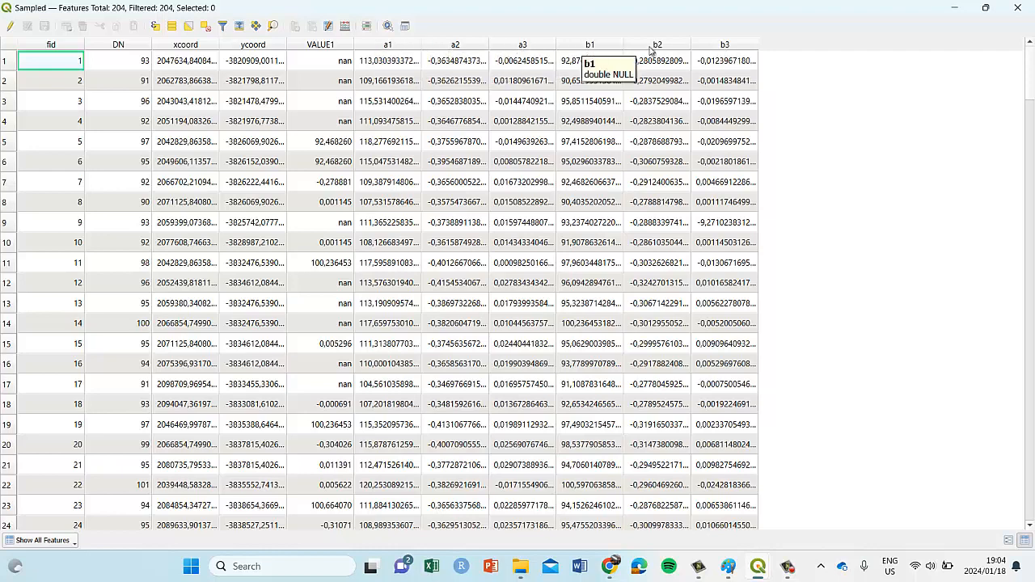
{"action": "left_click", "coordinate": [1017, 7]}
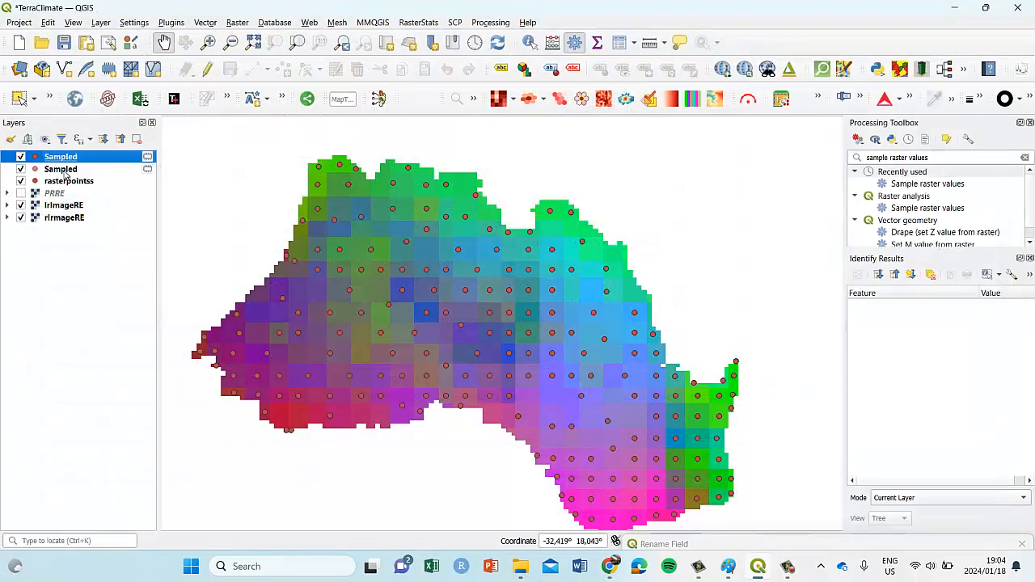
Remove the older Sampled layer, the second one in the layer list, from the project.
{"action": "left_click", "coordinate": [65, 172]}
{"action": "right_click", "coordinate": [64, 172]}
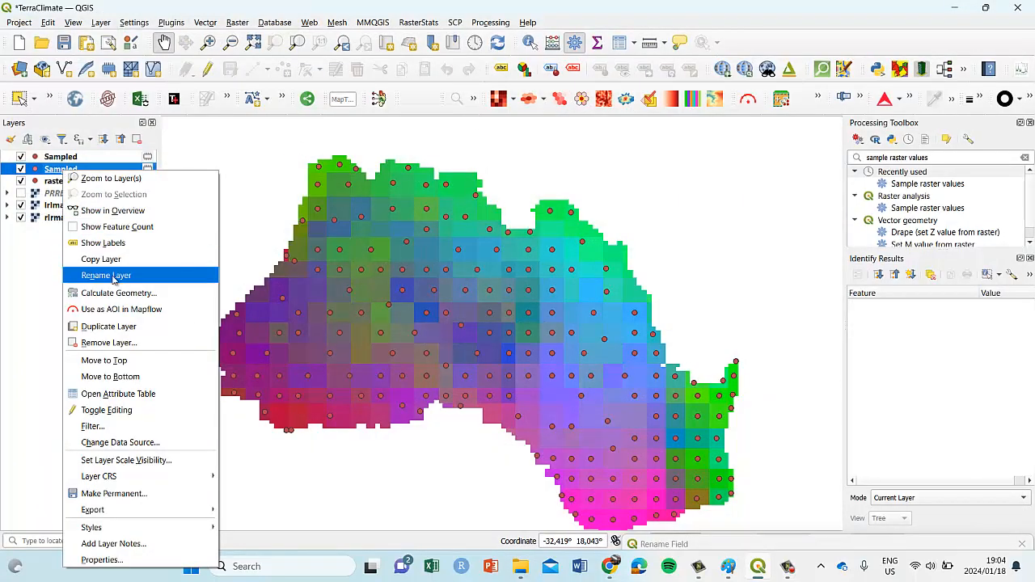
{"action": "left_click", "coordinate": [109, 342]}
{"action": "left_click", "coordinate": [515, 298]}
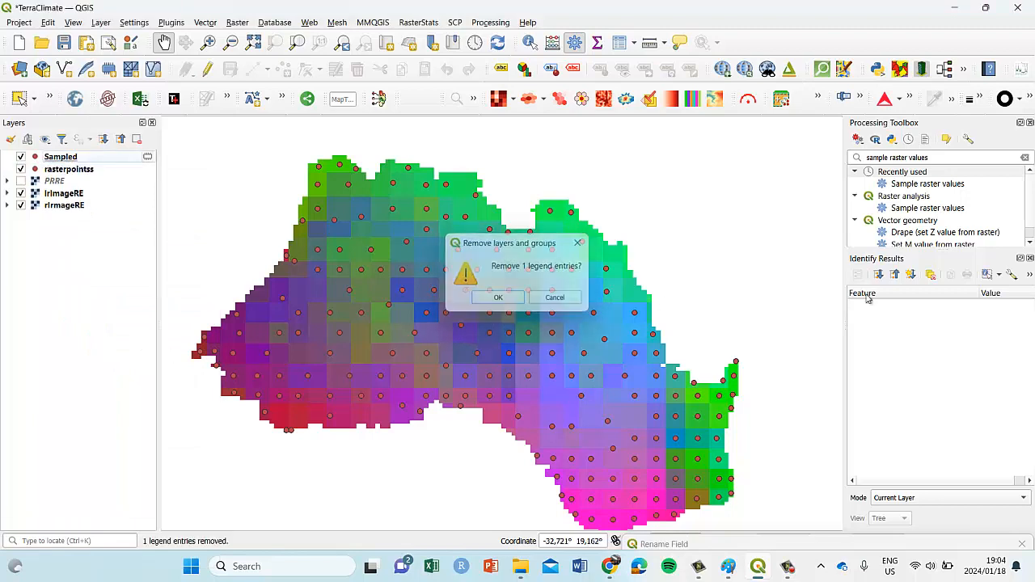
{"action": "left_click_drag", "start_coordinate": [930, 157], "coordinate": [837, 157]}
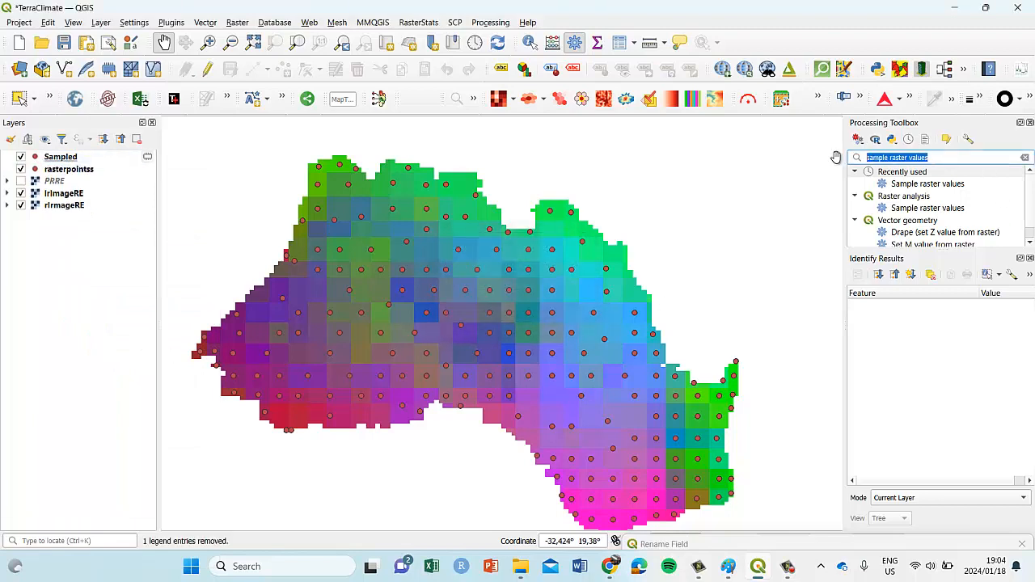
{"action": "key", "text": "BackSpace"}
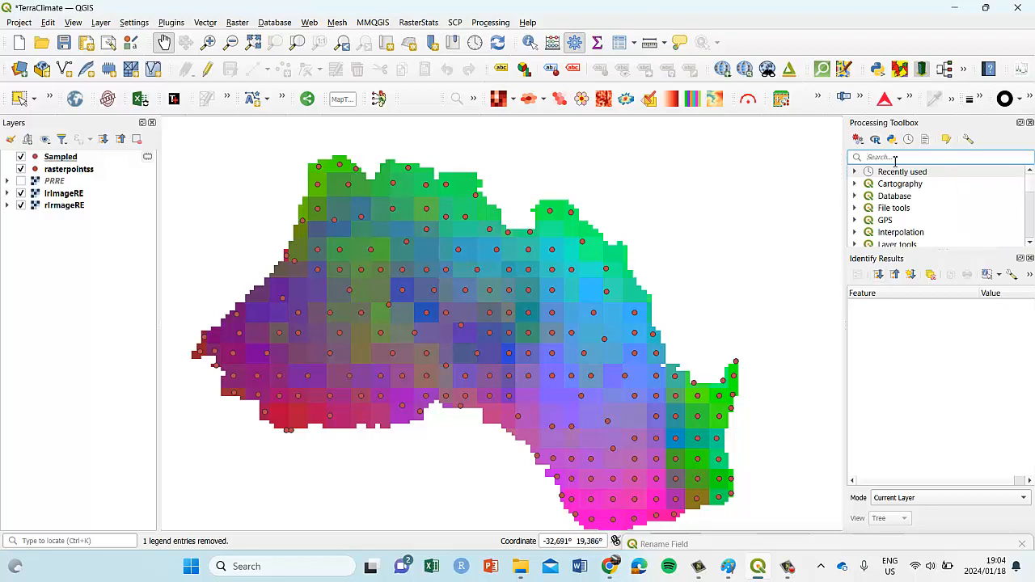
{"action": "type", "text": "rename"}
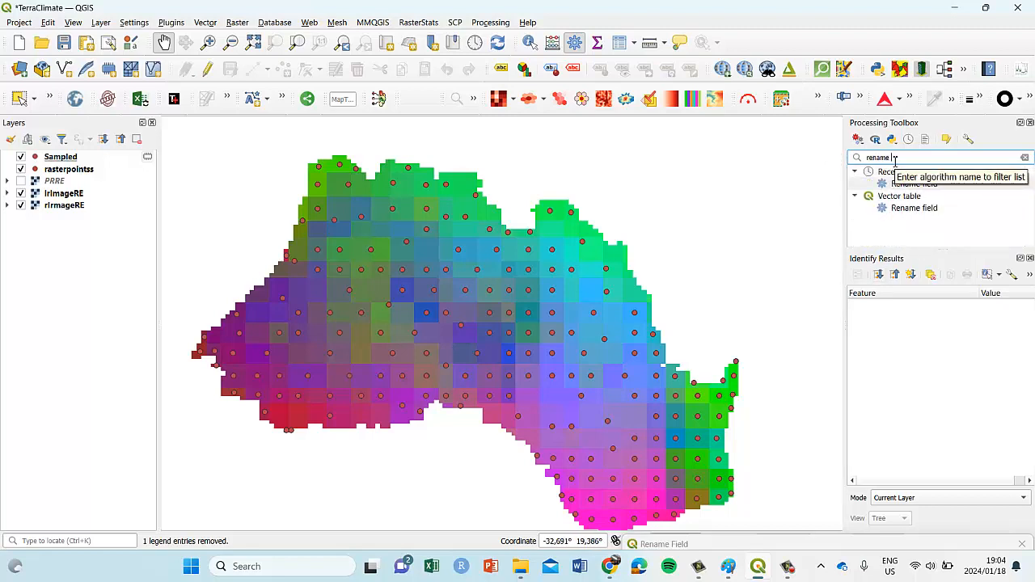
{"action": "left_click", "coordinate": [923, 209]}
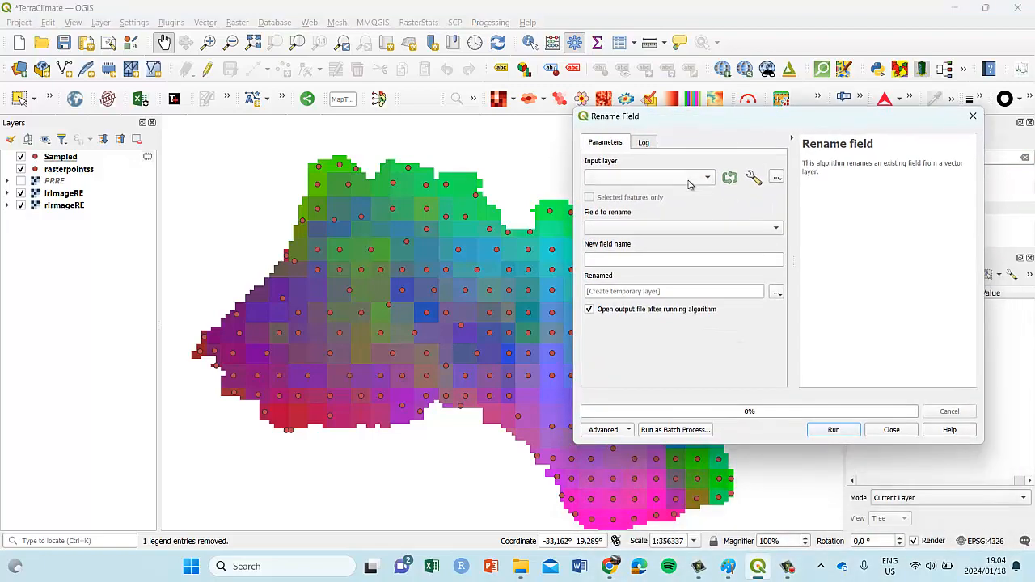
{"action": "left_click", "coordinate": [688, 185]}
{"action": "left_click", "coordinate": [669, 196]}
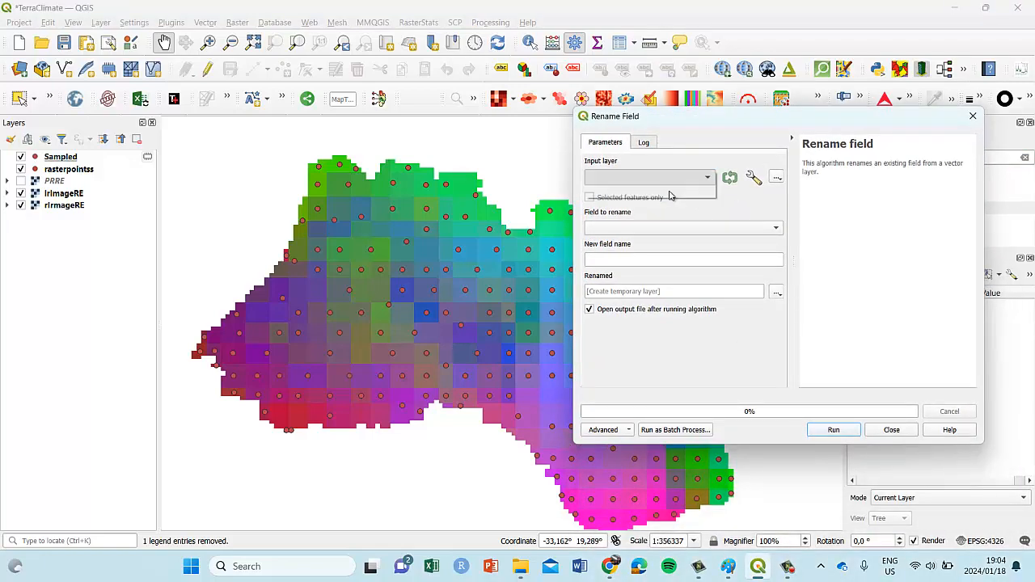
{"action": "left_click", "coordinate": [640, 230]}
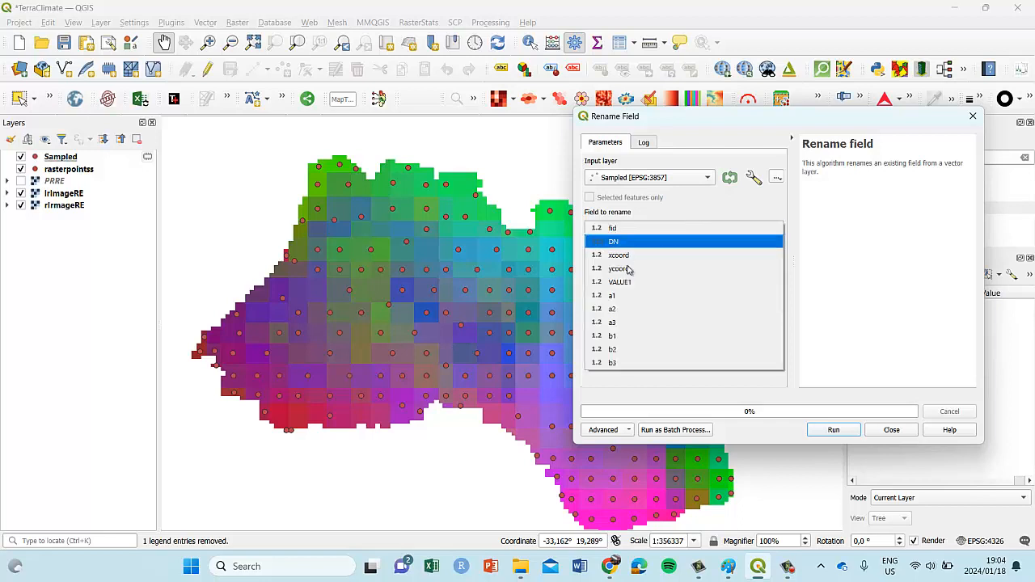
{"action": "left_click", "coordinate": [622, 296]}
{"action": "left_click", "coordinate": [613, 261]}
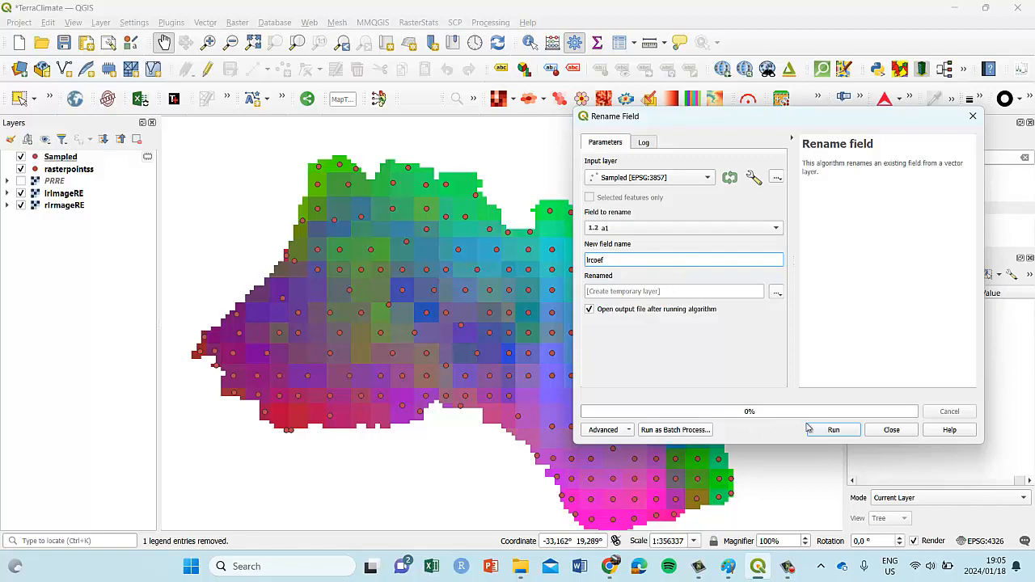
{"action": "left_click", "coordinate": [890, 430]}
Review the a1–a3 and b1–b3 columns in the Sampled layer's attribute table, then return to the map.
{"action": "right_click", "coordinate": [62, 160]}
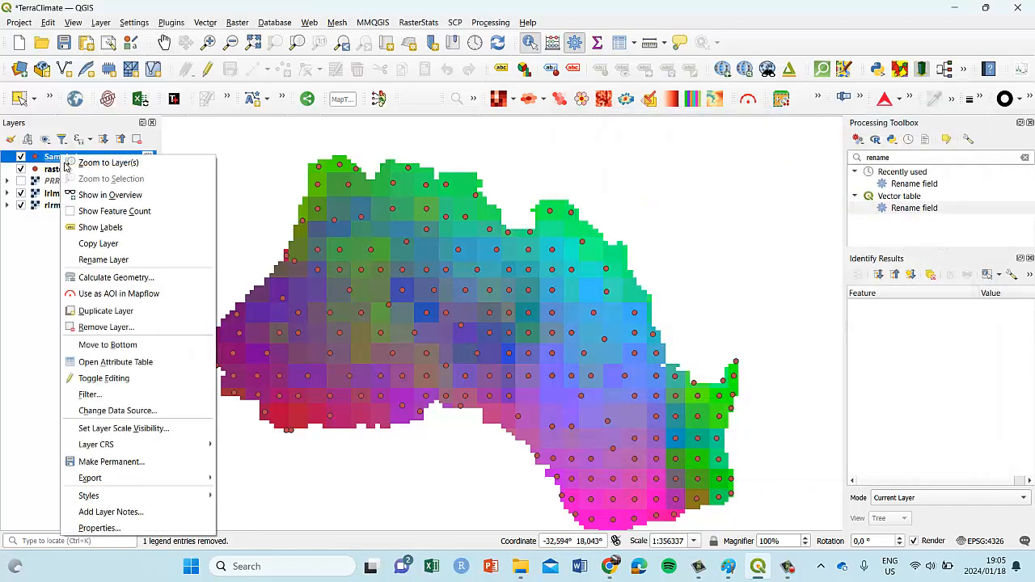
{"action": "left_click", "coordinate": [120, 361]}
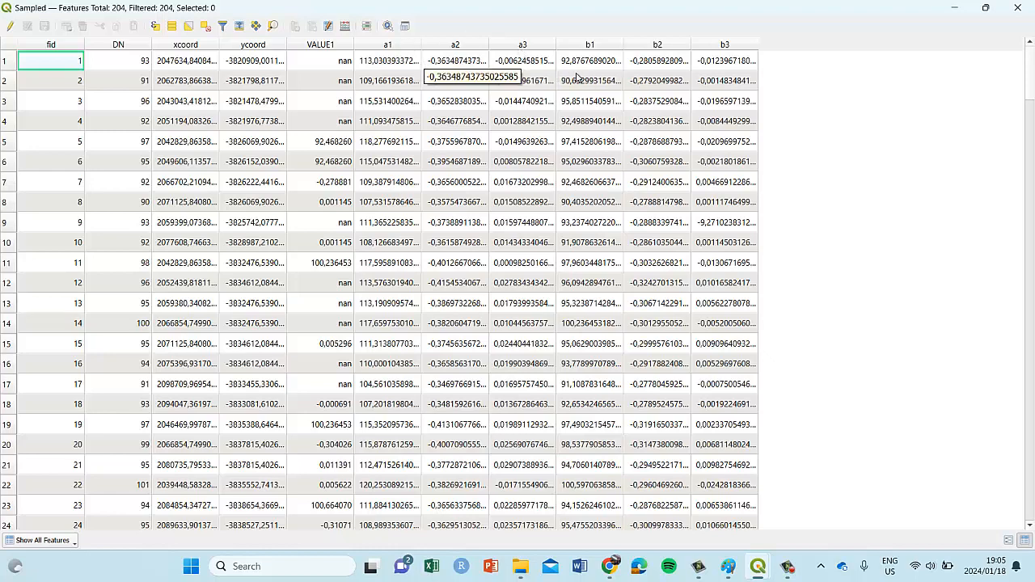
{"action": "left_click", "coordinate": [954, 7]}
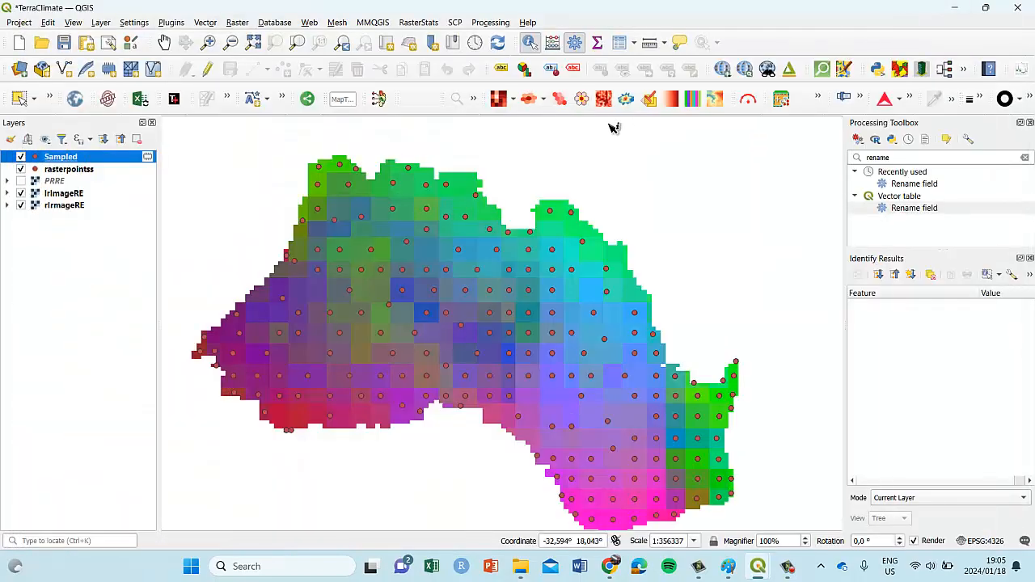
{"action": "left_click", "coordinate": [839, 462]}
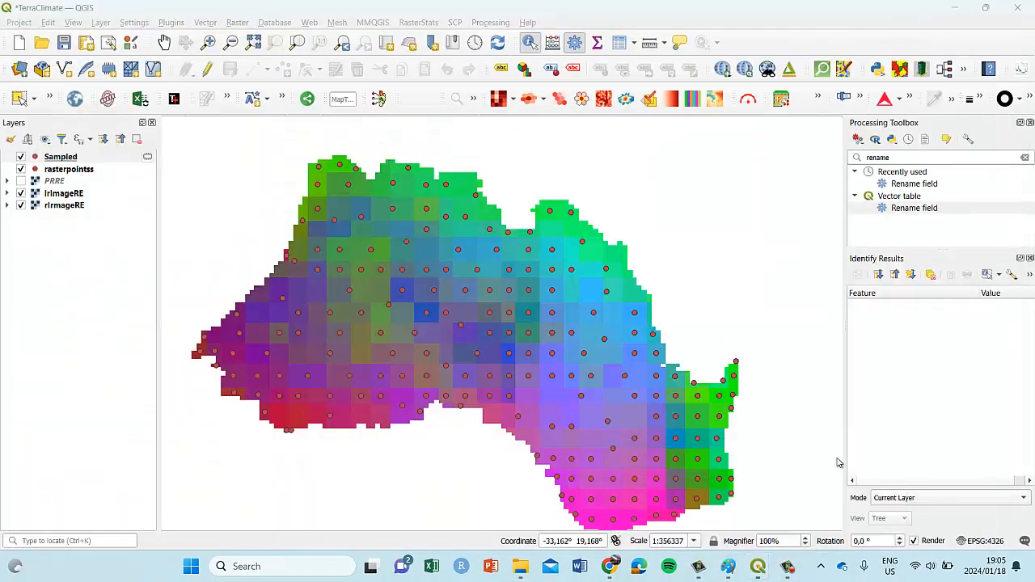
{"action": "left_click", "coordinate": [956, 7]}
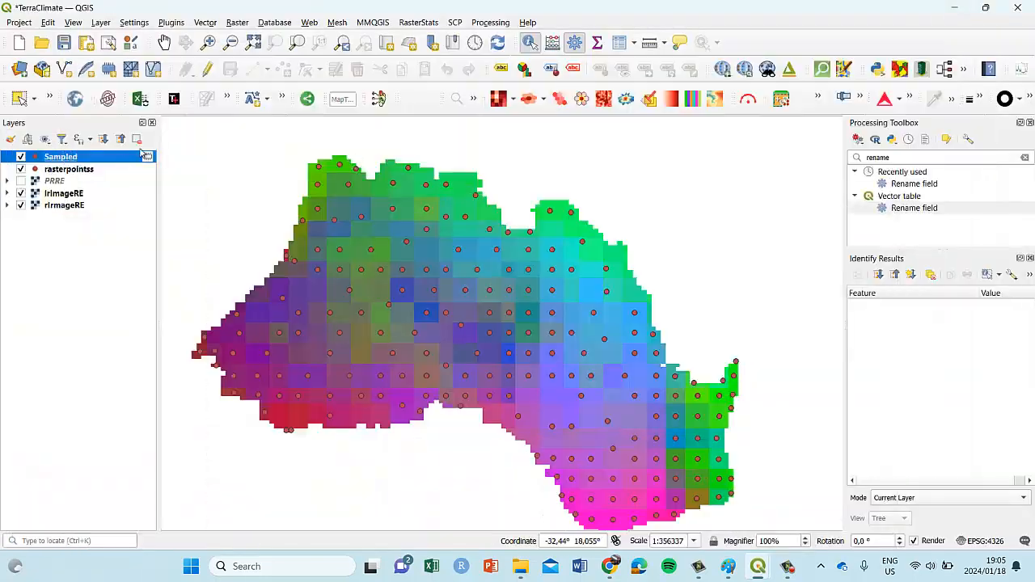
Set the Sampled layer's symbology to Graduated, using the a1 field as its value.
{"action": "right_click", "coordinate": [76, 158]}
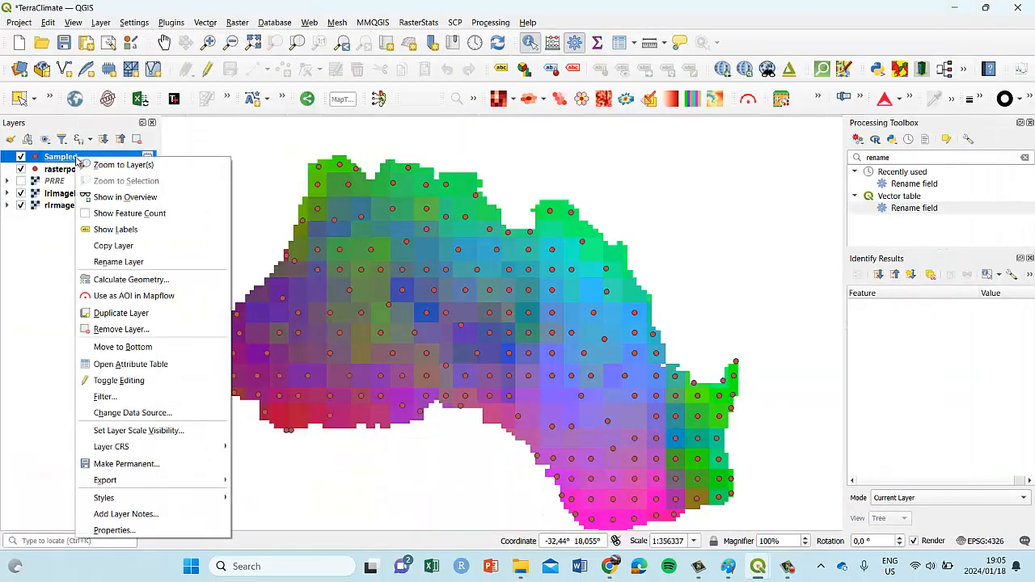
{"action": "left_click", "coordinate": [122, 527]}
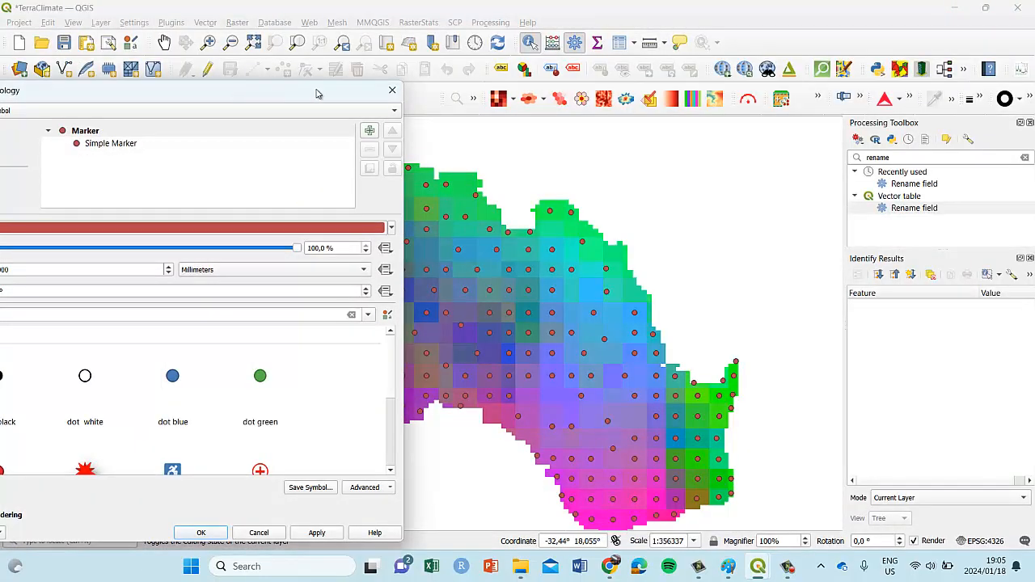
{"action": "left_click_drag", "start_coordinate": [238, 90], "coordinate": [686, 70]}
{"action": "left_click", "coordinate": [439, 86]}
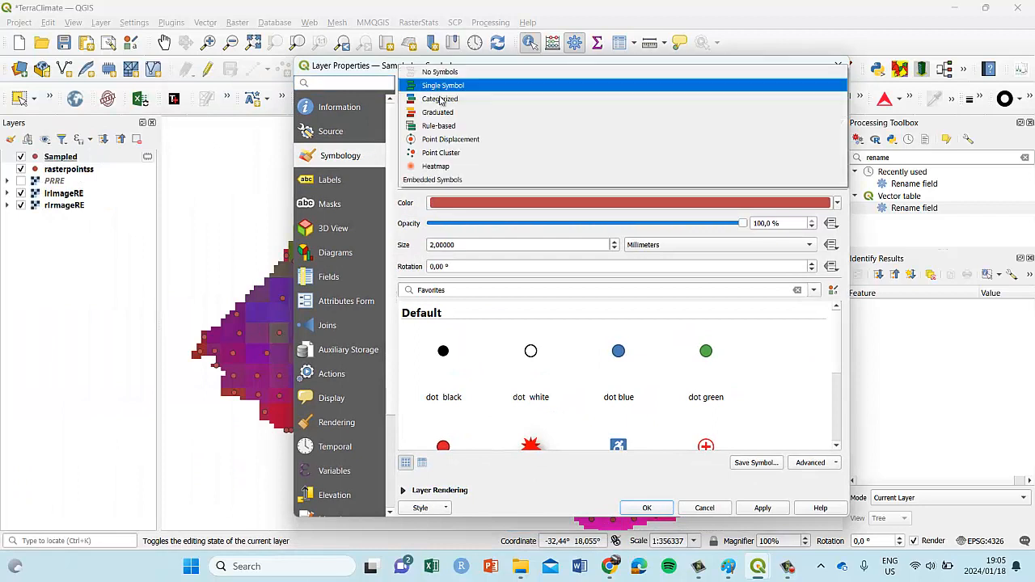
{"action": "left_click", "coordinate": [449, 113]}
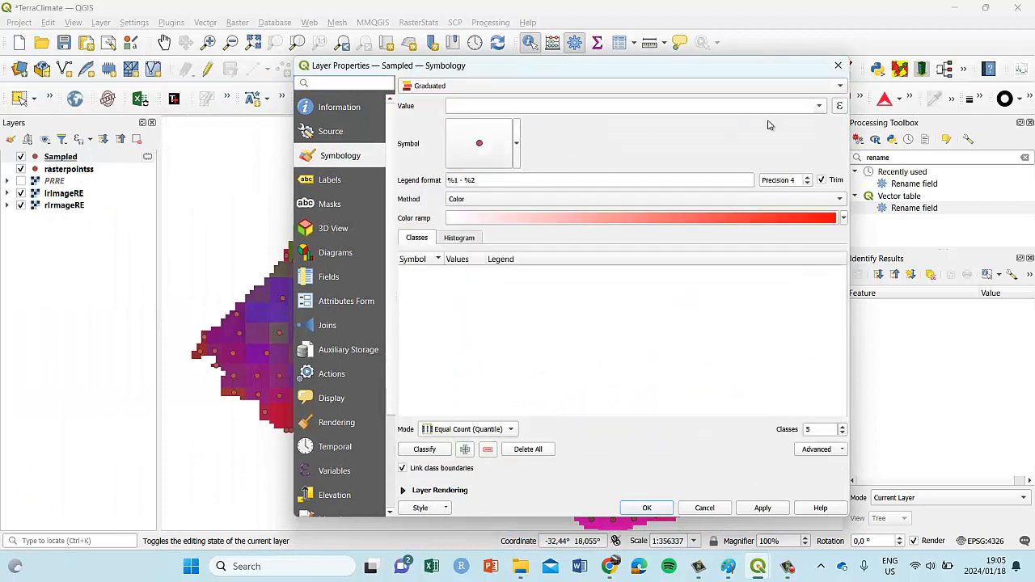
{"action": "left_click", "coordinate": [840, 86]}
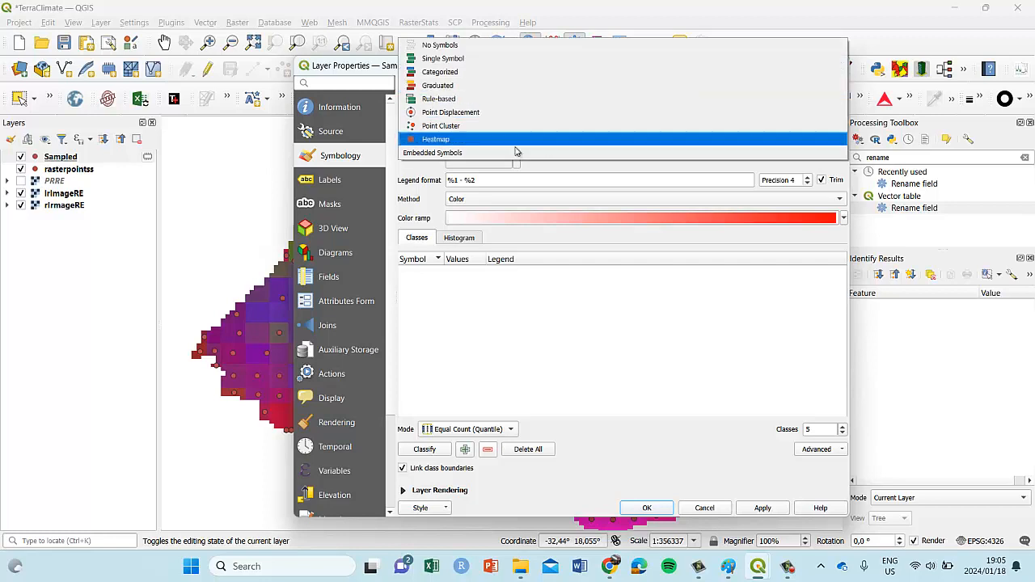
{"action": "left_click", "coordinate": [517, 84]}
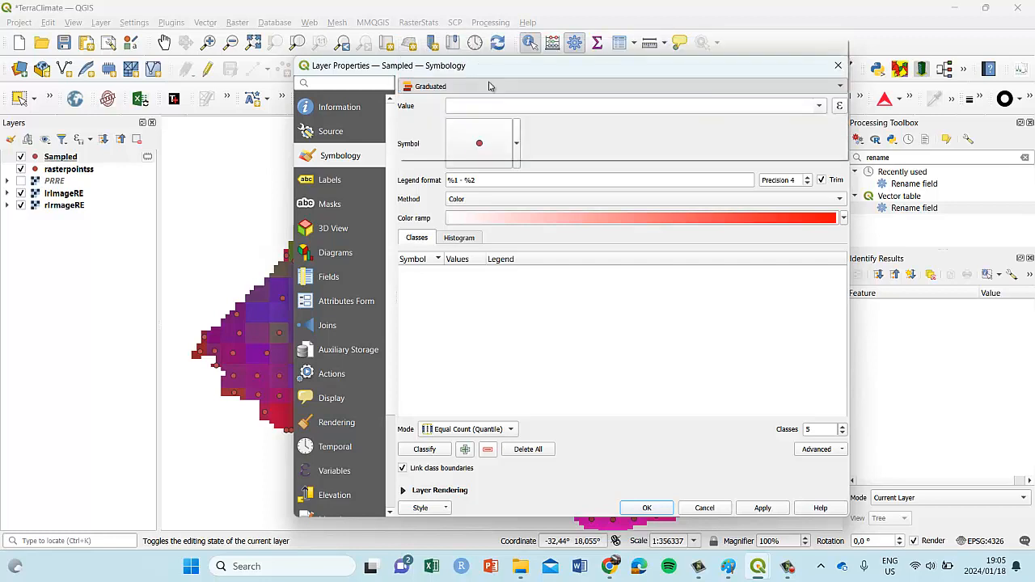
{"action": "left_click", "coordinate": [819, 106]}
{"action": "left_click", "coordinate": [471, 204]}
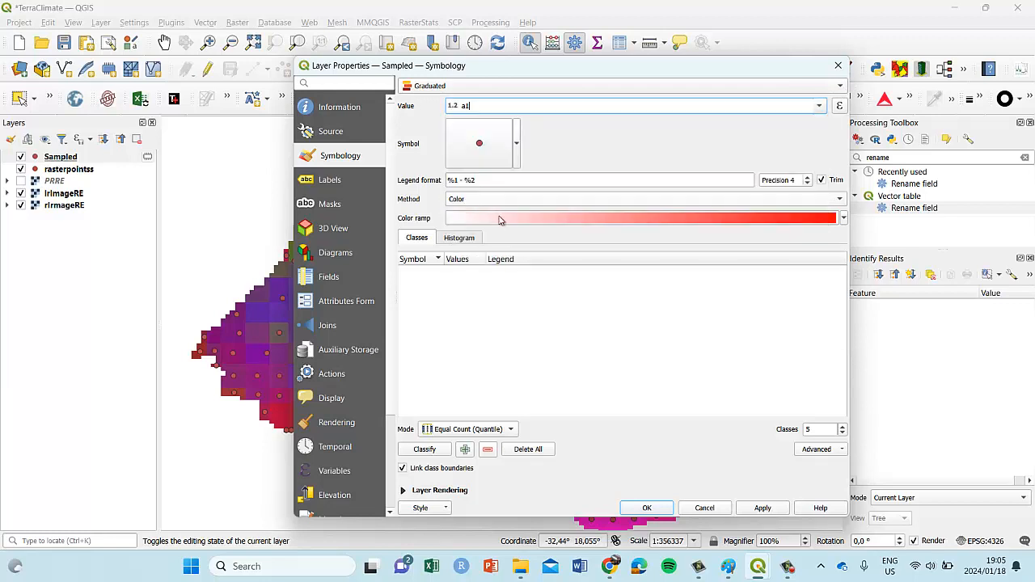
Give the a1 symbology a dark-blue-to-dark-red rainbow color ramp and classify it into 5 Equal Interval classes.
{"action": "left_click", "coordinate": [844, 218]}
{"action": "left_click", "coordinate": [480, 430]}
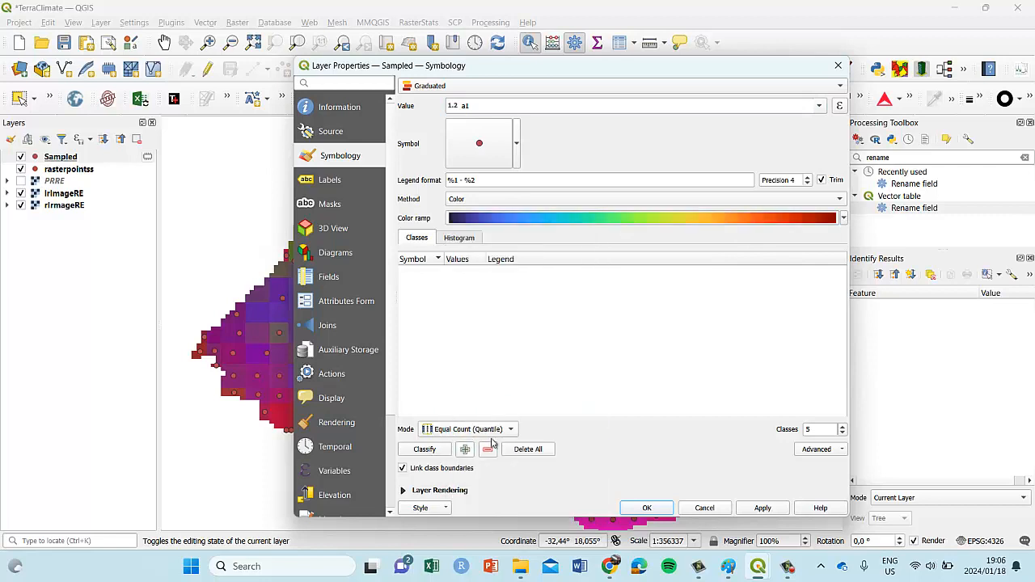
{"action": "left_click", "coordinate": [508, 430]}
{"action": "left_click", "coordinate": [454, 443]}
{"action": "left_click", "coordinate": [424, 450]}
{"action": "left_click", "coordinate": [763, 508]}
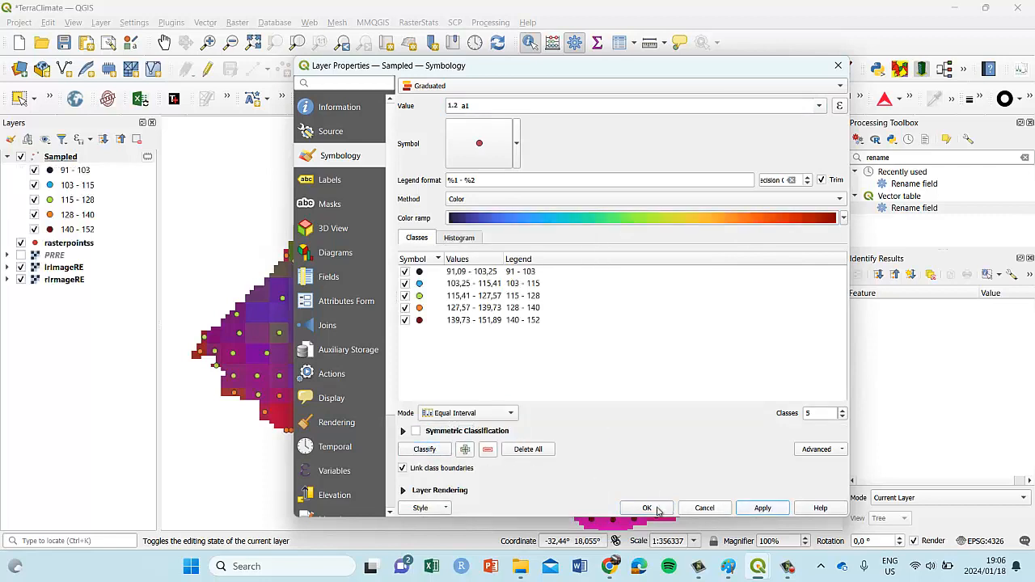
{"action": "left_click", "coordinate": [647, 508]}
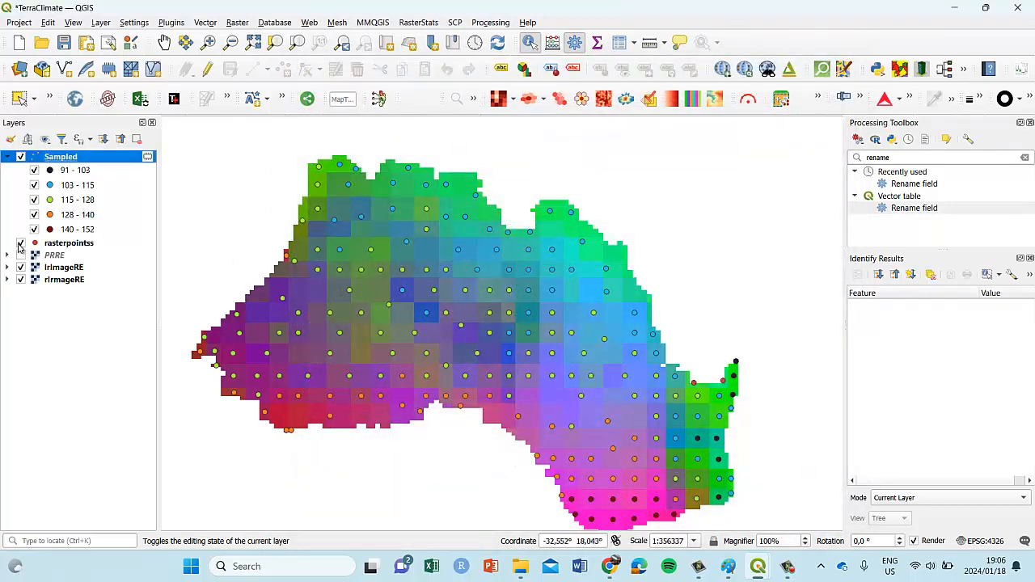
Hide the rasterpointss, lrImageRE and rIrmageRE layers and examine the distribution of the classified Sampled points.
{"action": "left_click", "coordinate": [22, 245]}
{"action": "left_click", "coordinate": [21, 267]}
{"action": "left_click", "coordinate": [16, 281]}
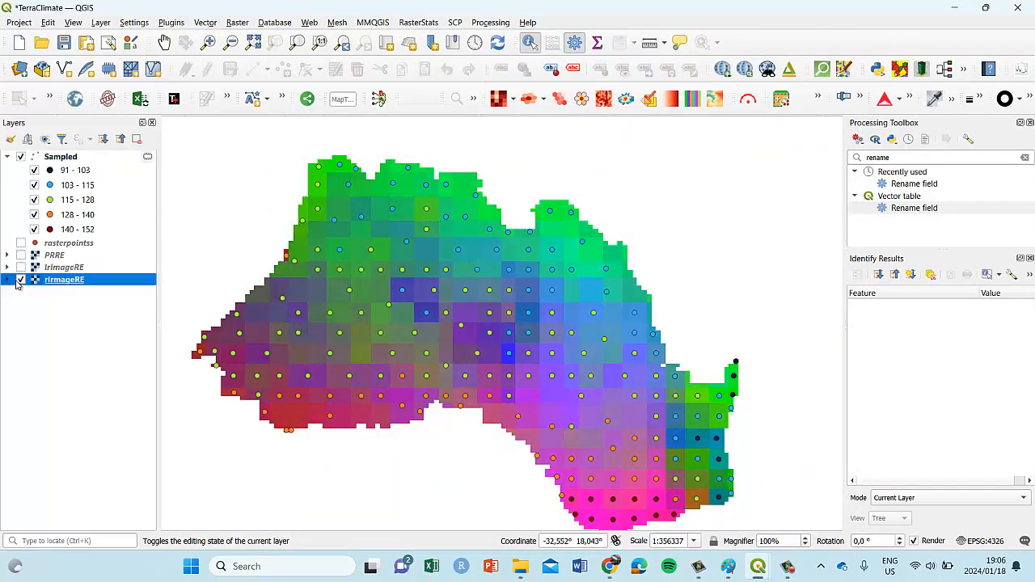
{"action": "left_click", "coordinate": [22, 280]}
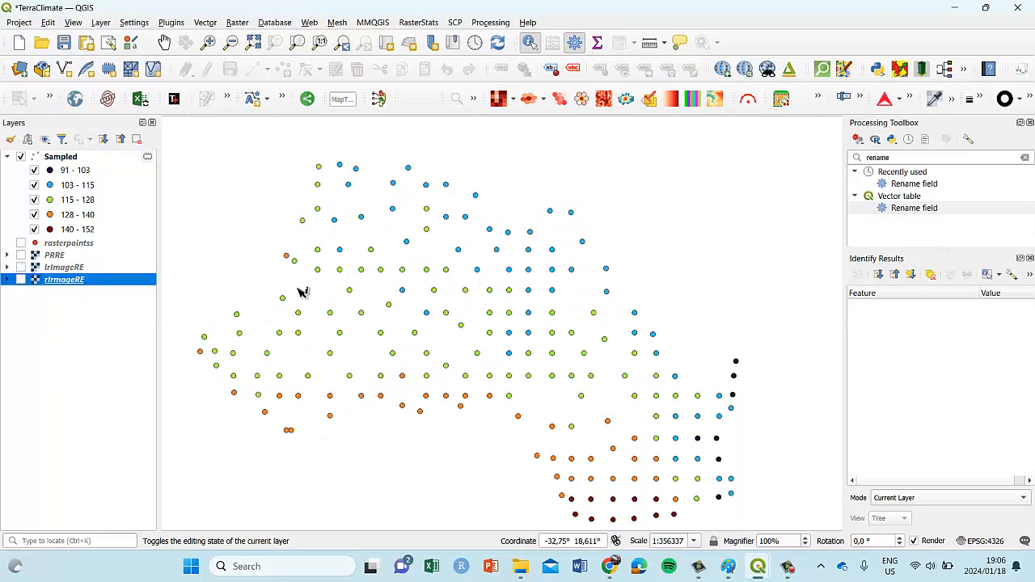
{"action": "left_click", "coordinate": [427, 342]}
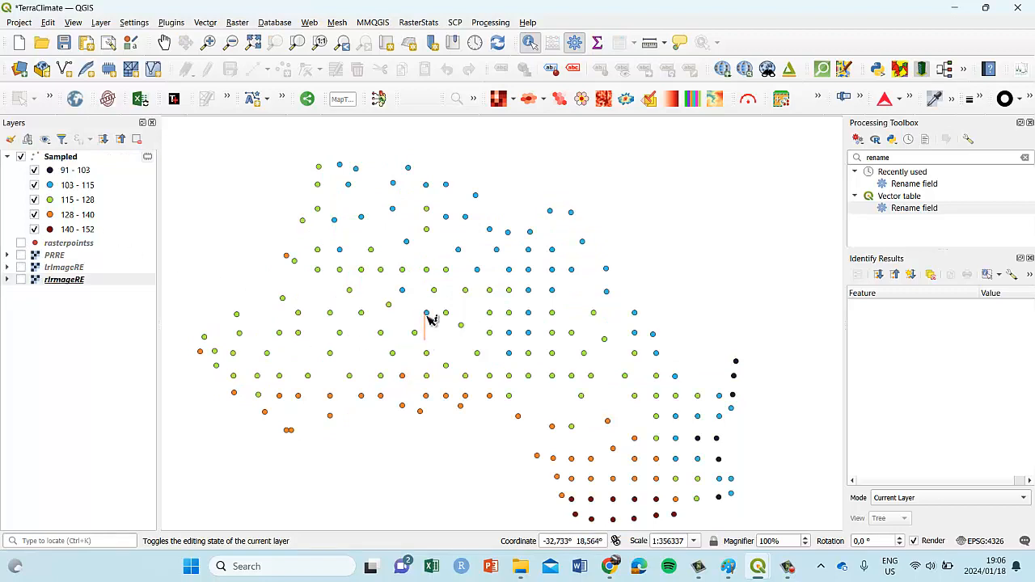
{"action": "left_click", "coordinate": [163, 42]}
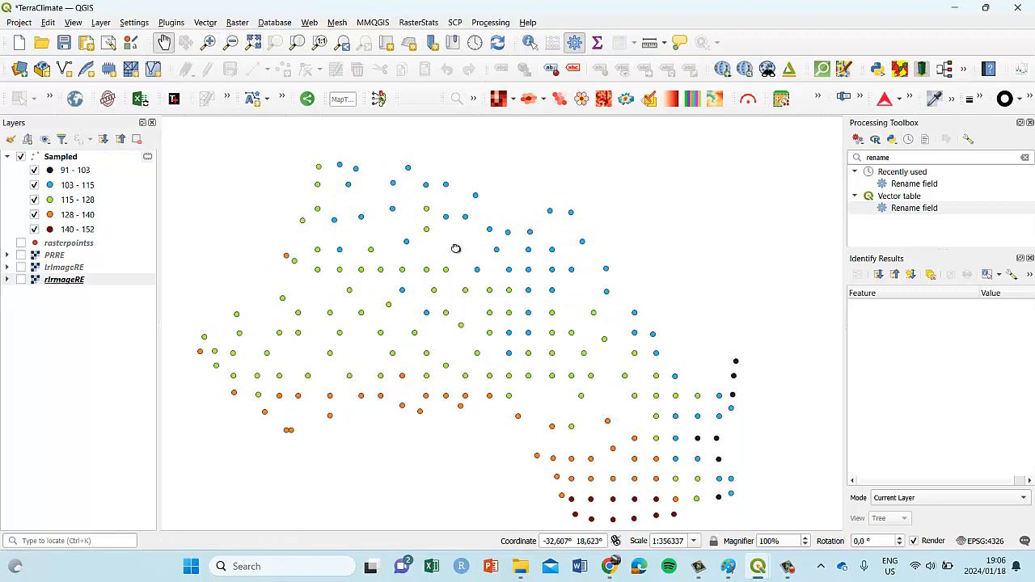
{"action": "left_click_drag", "start_coordinate": [455, 247], "coordinate": [456, 234]}
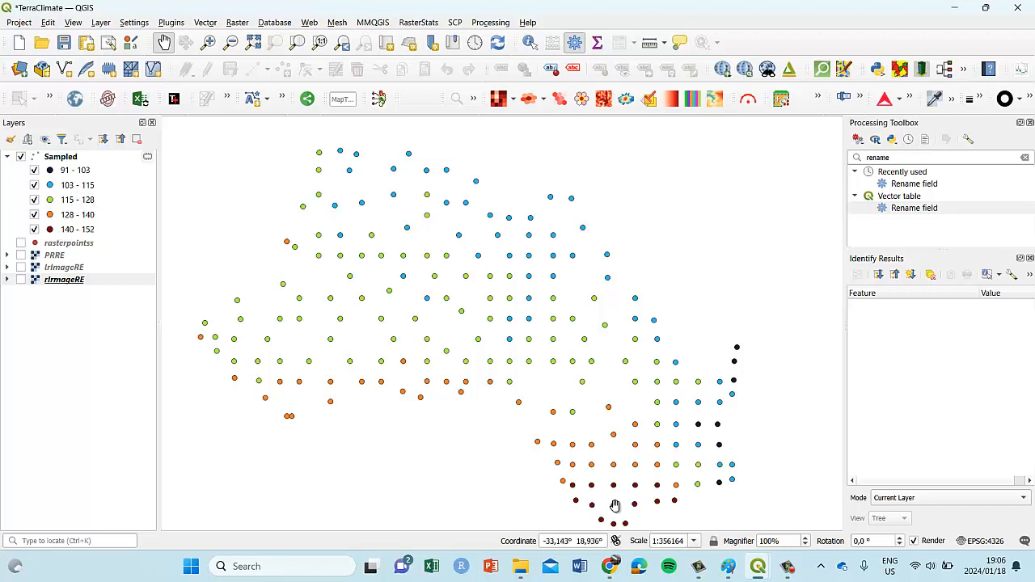
{"action": "left_click_drag", "start_coordinate": [640, 504], "coordinate": [650, 462]}
{"action": "left_click_drag", "start_coordinate": [580, 433], "coordinate": [574, 463]}
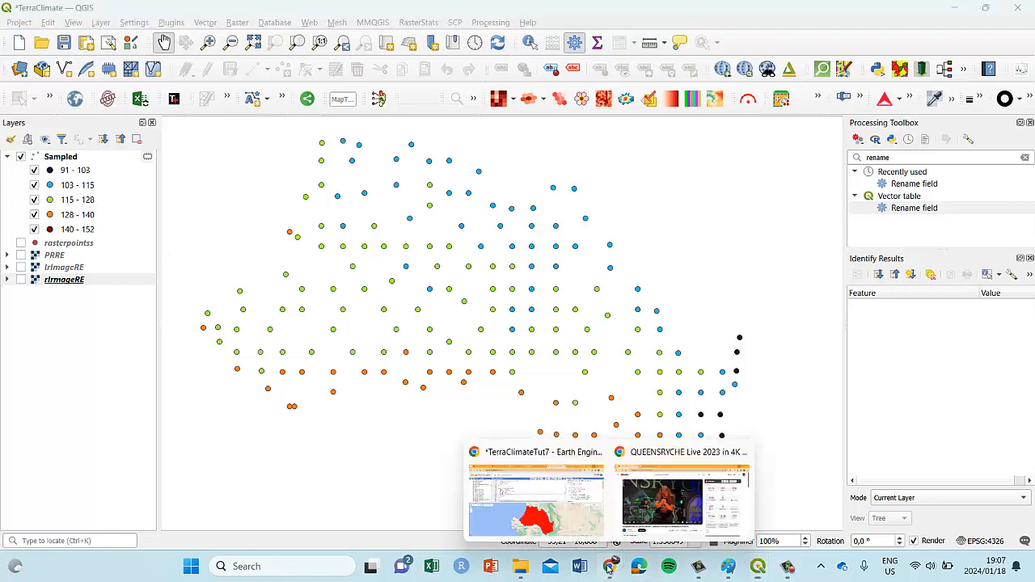
Switch to Earth Engine in Chrome, check the regression coefficients printed in the console, and return to the QGIS map.
{"action": "key", "text": "alt+Tab"}
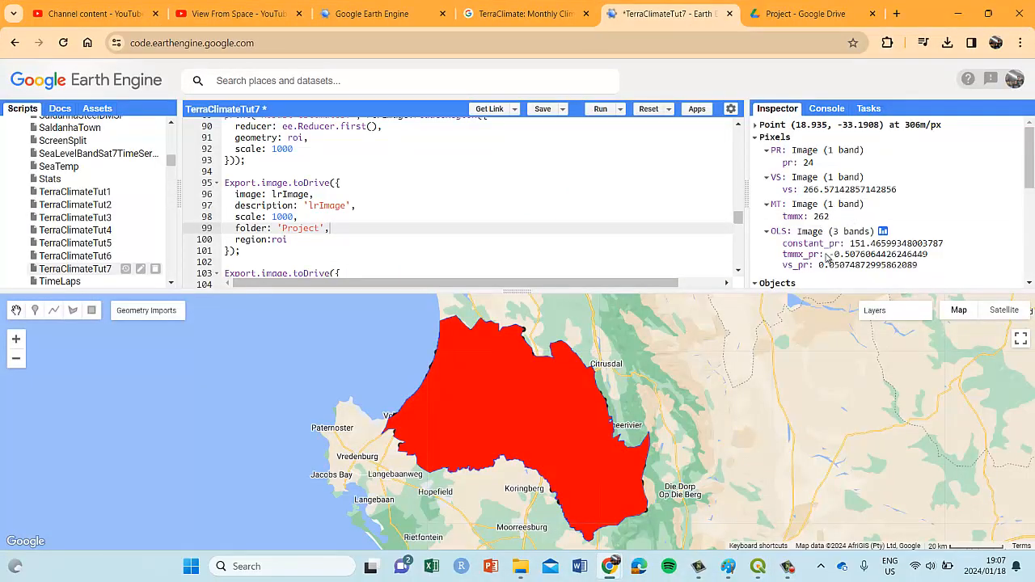
{"action": "left_click", "coordinate": [827, 109]}
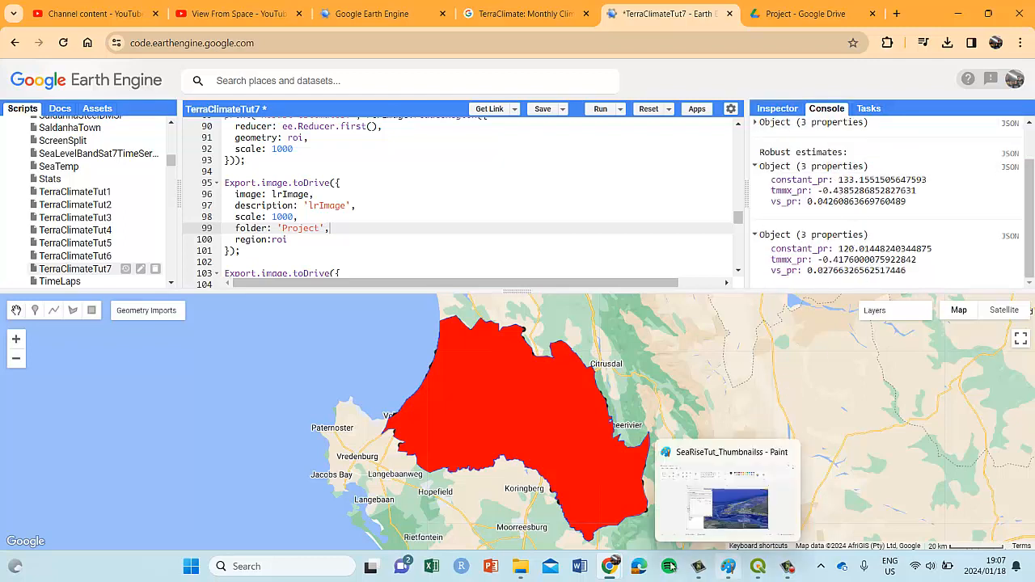
{"action": "mouse_move", "coordinate": [595, 555]}
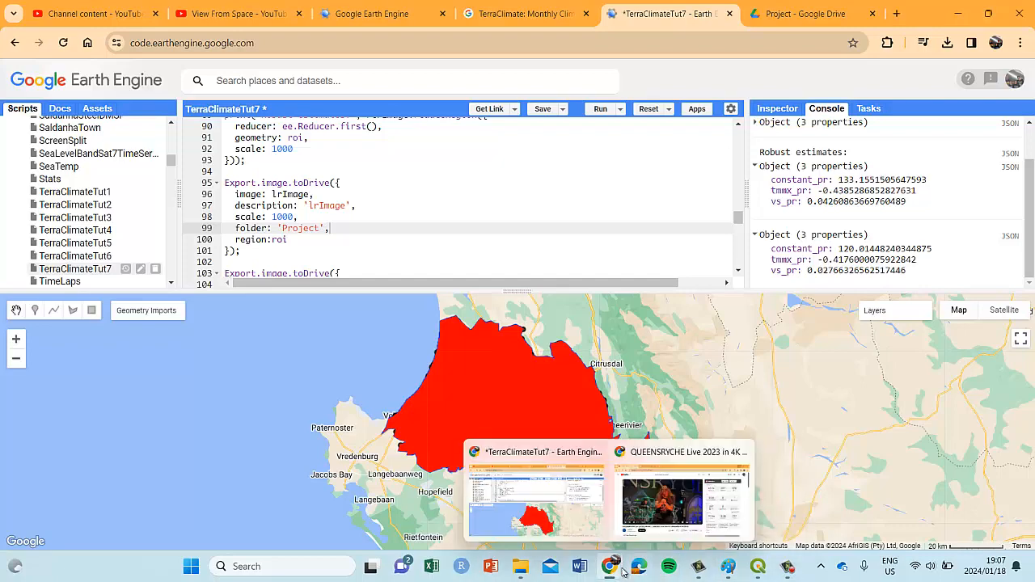
{"action": "mouse_move", "coordinate": [754, 571]}
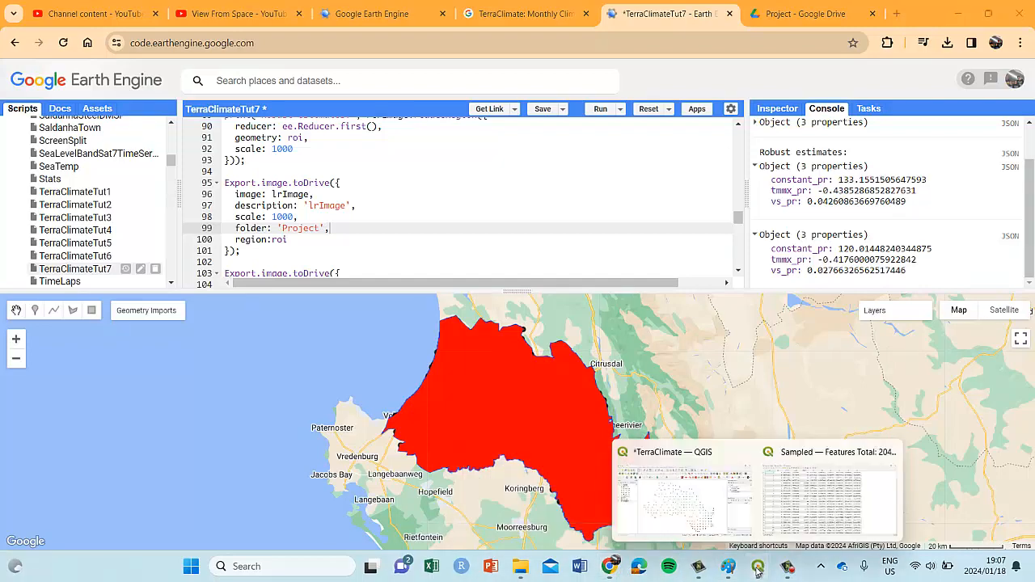
{"action": "left_click", "coordinate": [710, 509]}
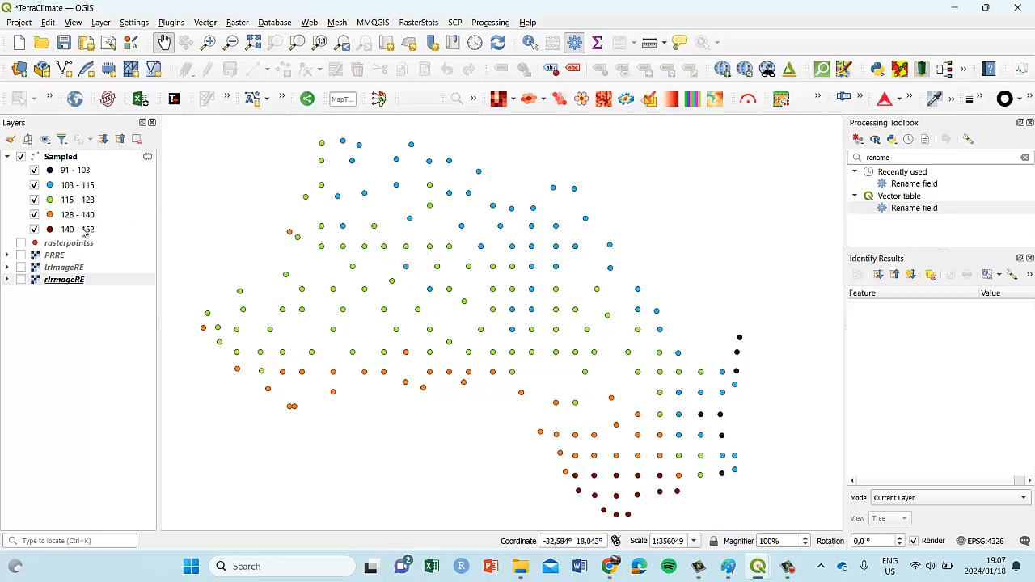
Show the PRRE raster beneath the Sampled points and compare the highest and lowest a1 classes with it.
{"action": "left_click", "coordinate": [20, 255]}
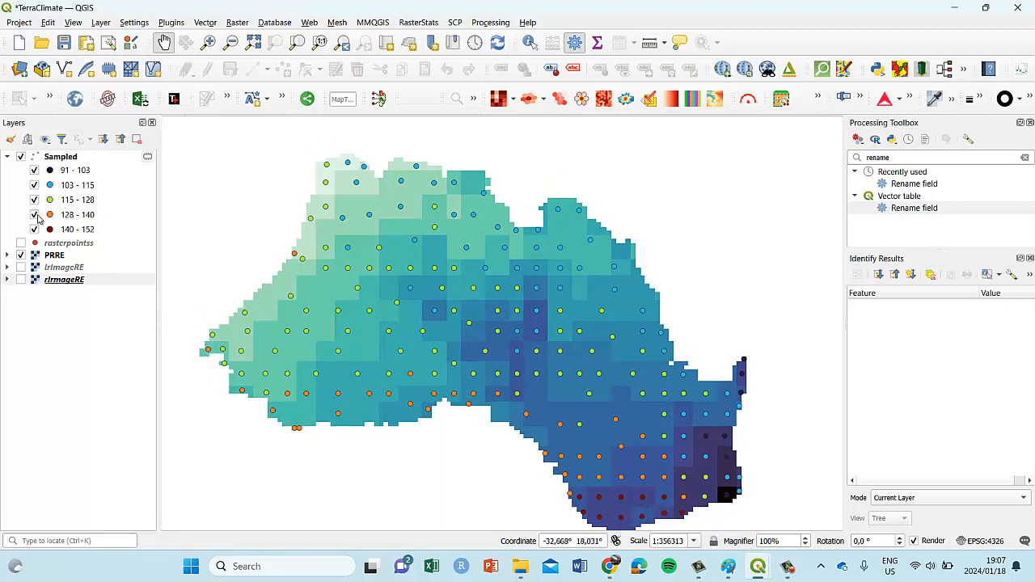
{"action": "left_click", "coordinate": [69, 231]}
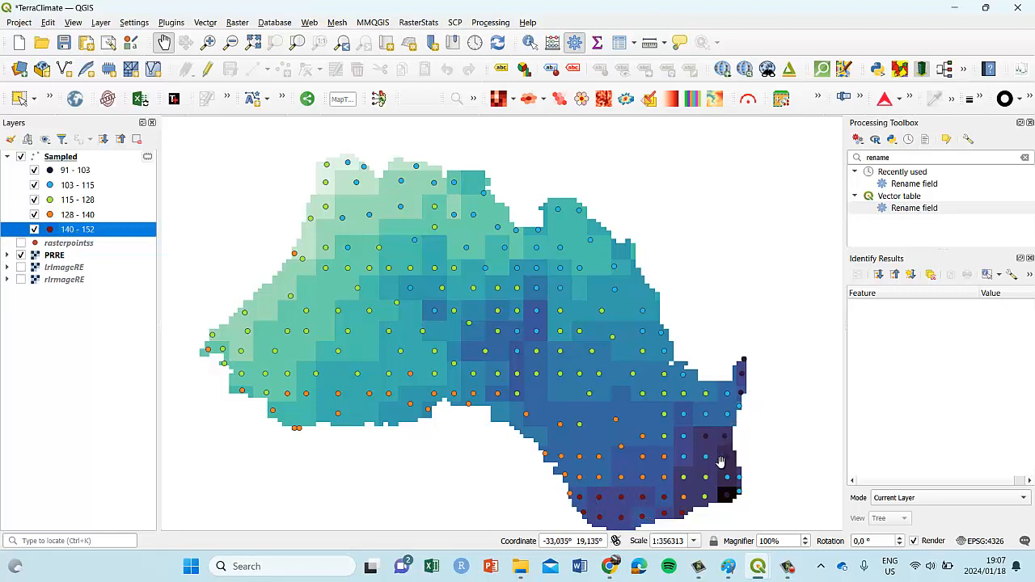
{"action": "left_click", "coordinate": [86, 173]}
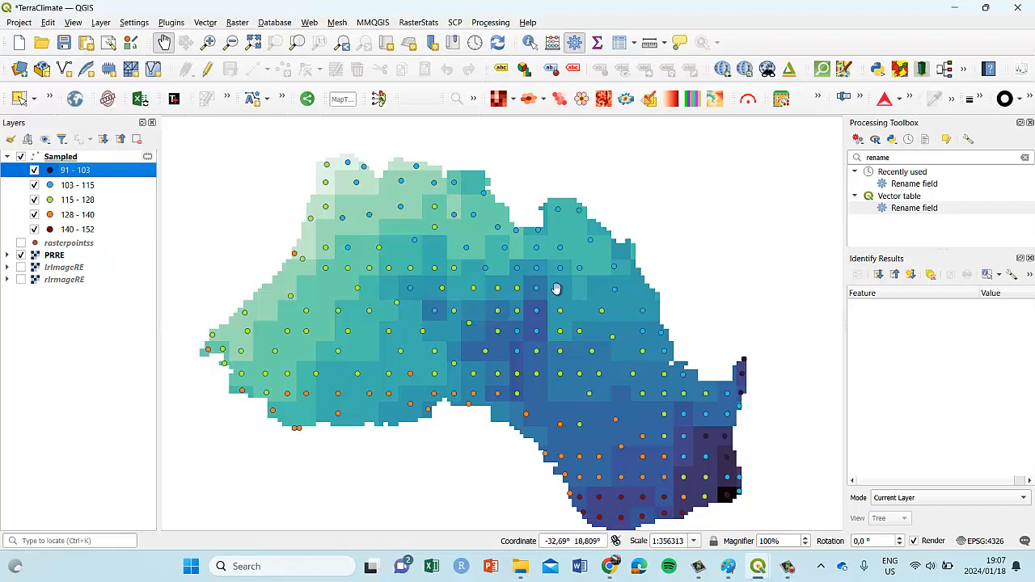
Change the Sampled layer's graduated symbology value to a2, reclassify it into 5 Equal Interval classes and apply it to the map.
{"action": "left_click", "coordinate": [71, 157]}
{"action": "right_click", "coordinate": [72, 157]}
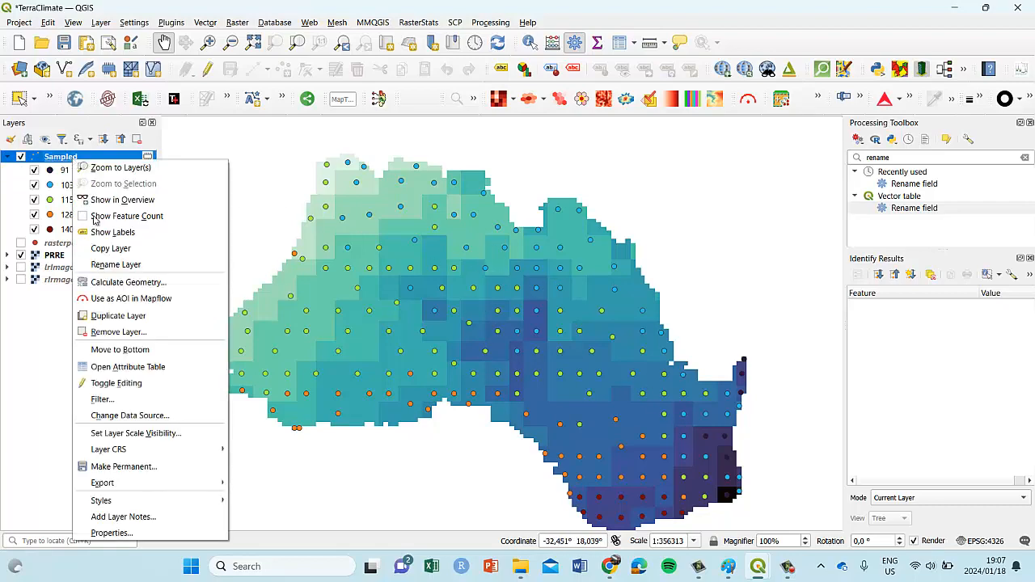
{"action": "left_click", "coordinate": [112, 533]}
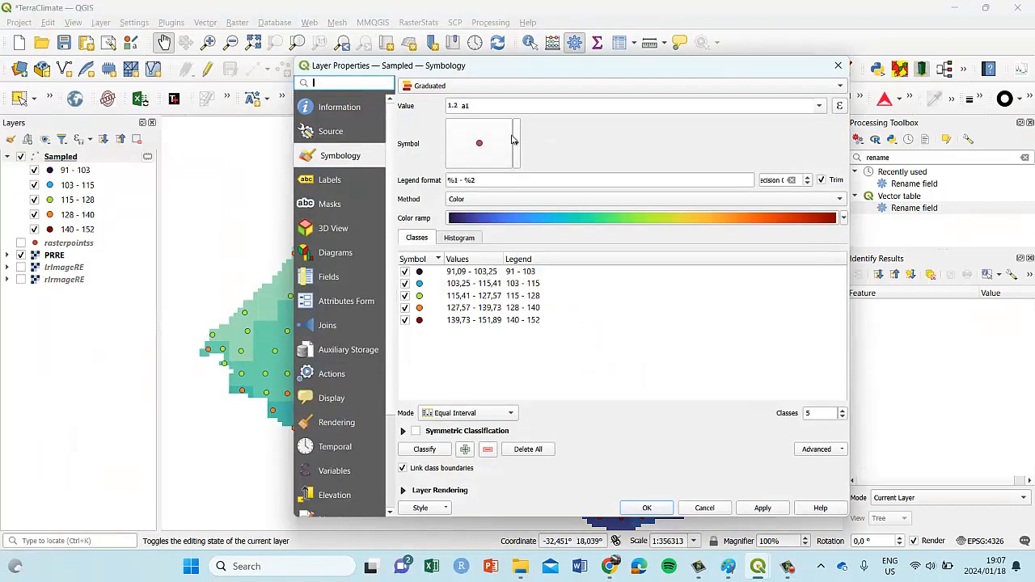
{"action": "left_click", "coordinate": [820, 106]}
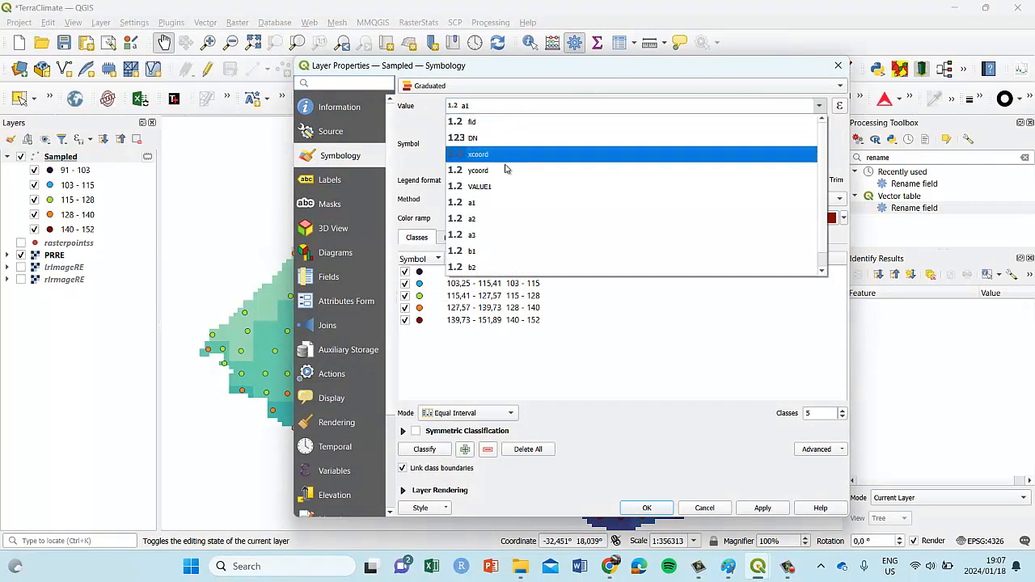
{"action": "left_click", "coordinate": [485, 221]}
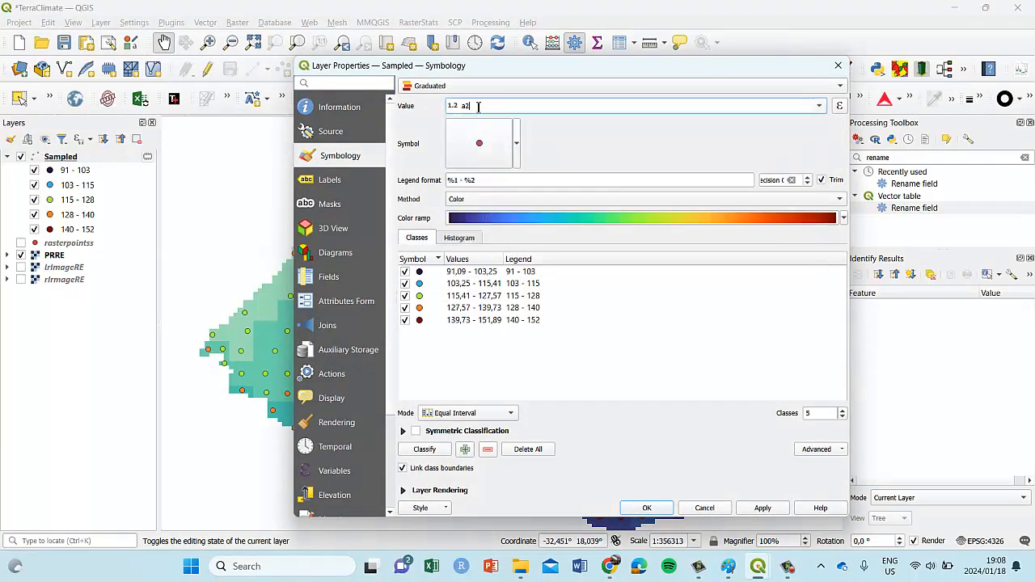
{"action": "left_click", "coordinate": [435, 450]}
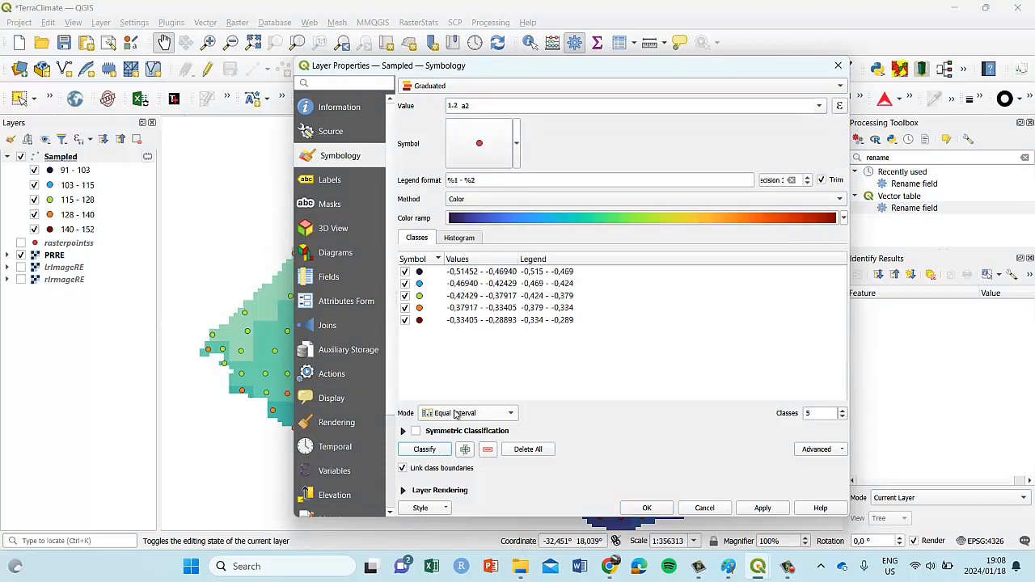
{"action": "left_click", "coordinate": [763, 508]}
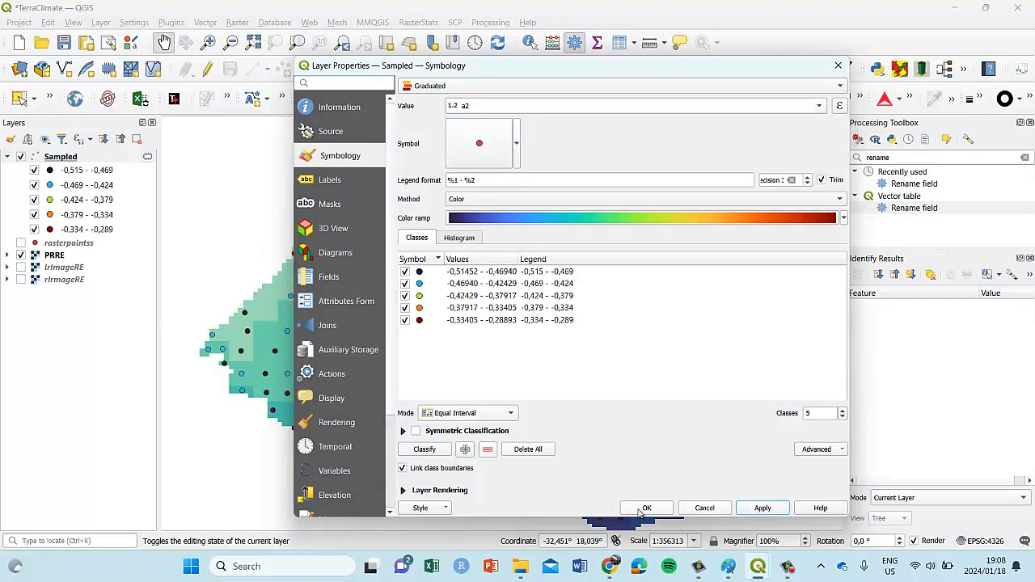
{"action": "left_click", "coordinate": [647, 508]}
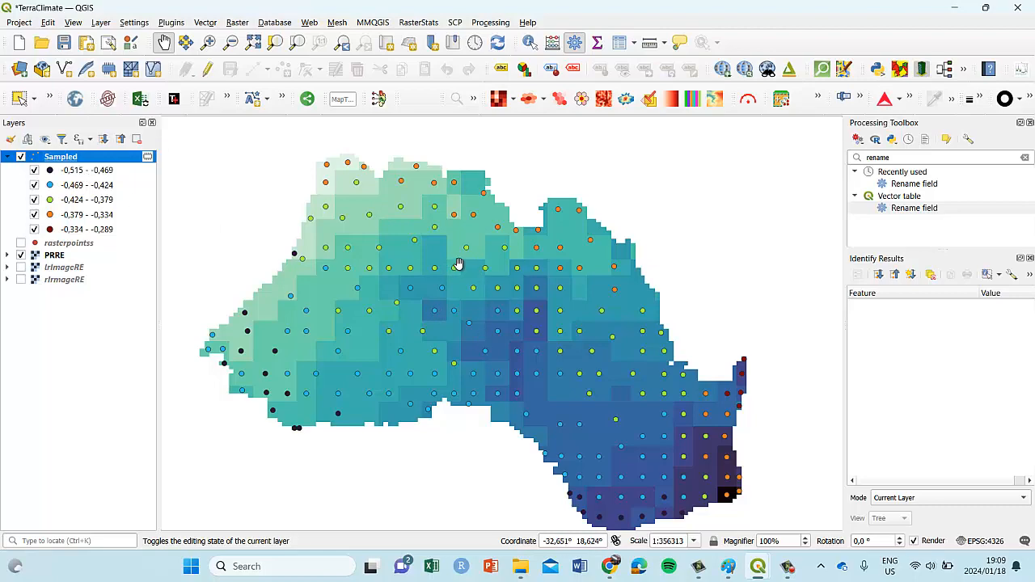
Try rendering the Sampled layer as a Heatmap weighted by a2 with the Turbo color ramp.
{"action": "right_click", "coordinate": [69, 159]}
{"action": "left_click", "coordinate": [101, 525]}
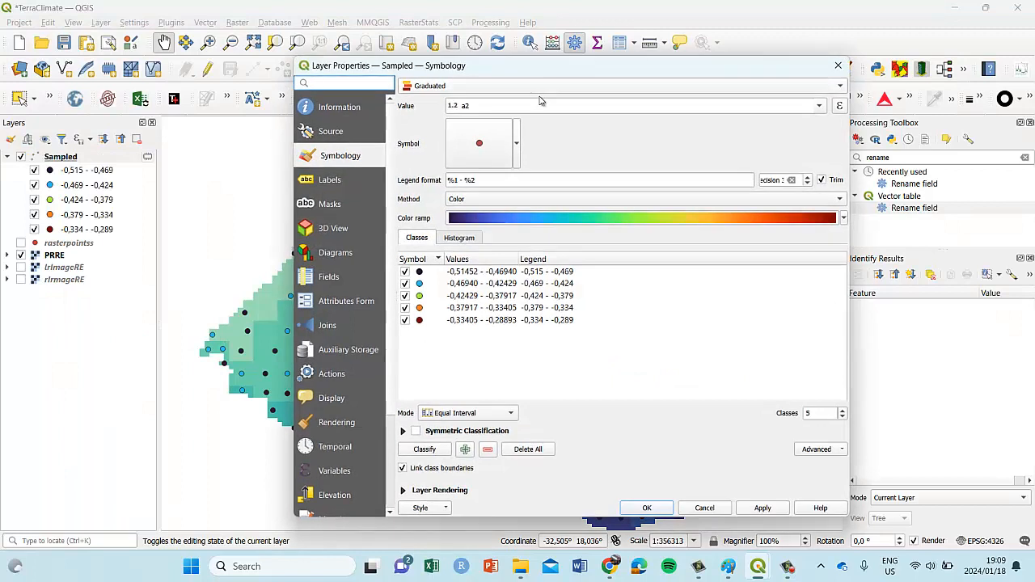
{"action": "left_click", "coordinate": [531, 87]}
{"action": "left_click", "coordinate": [462, 140]}
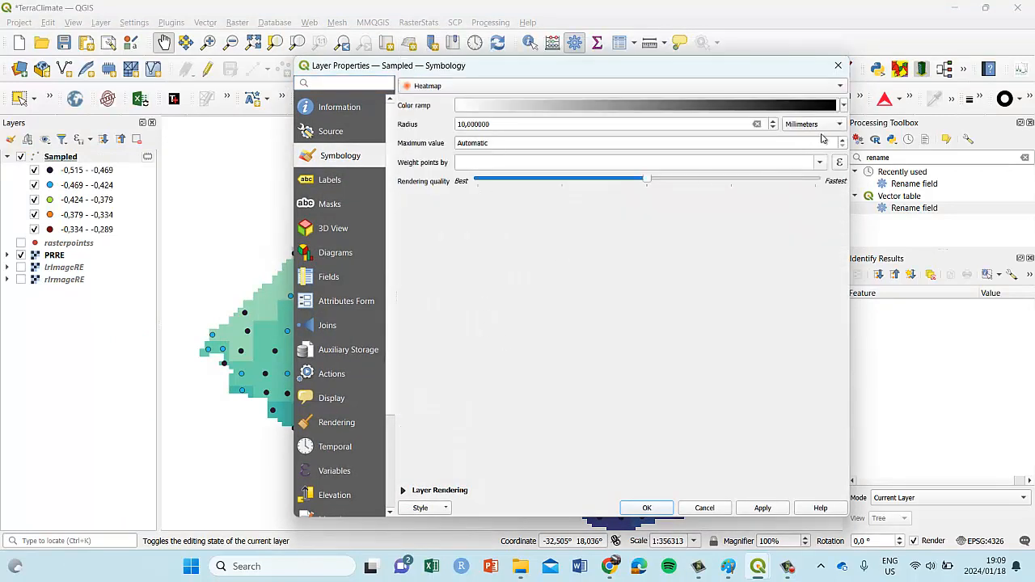
{"action": "left_click", "coordinate": [822, 164]}
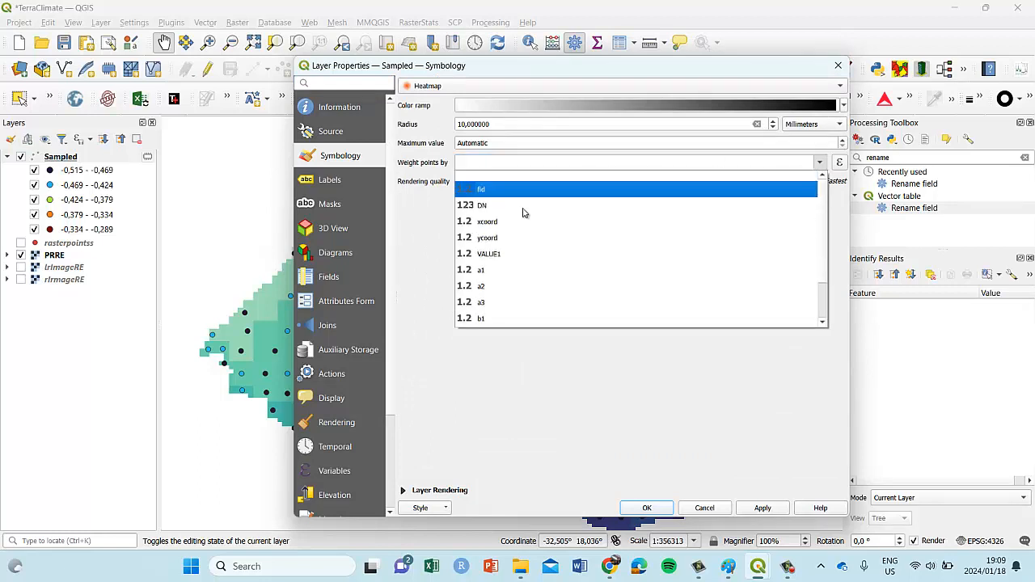
{"action": "left_click", "coordinate": [491, 288]}
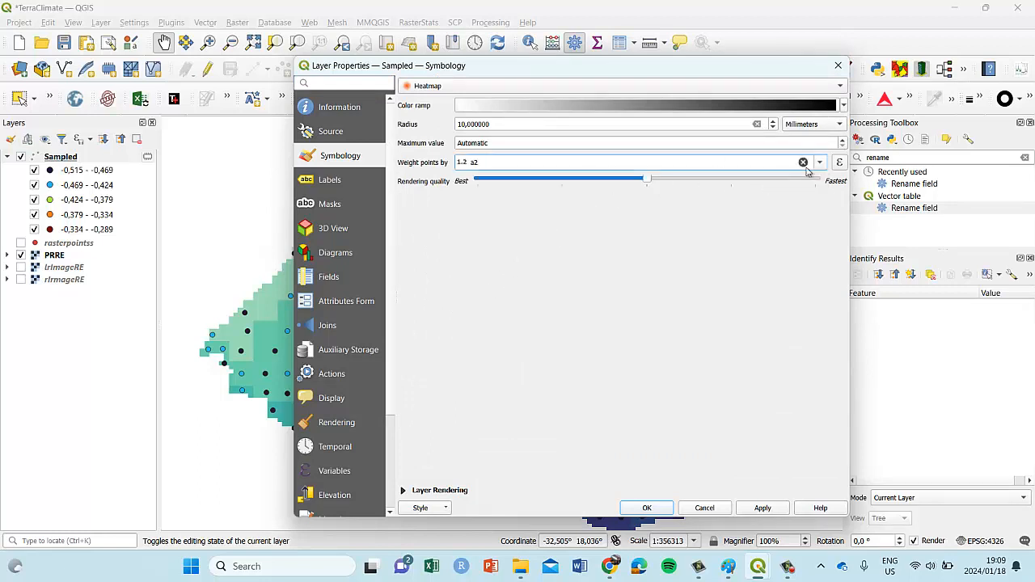
{"action": "left_click", "coordinate": [844, 106]}
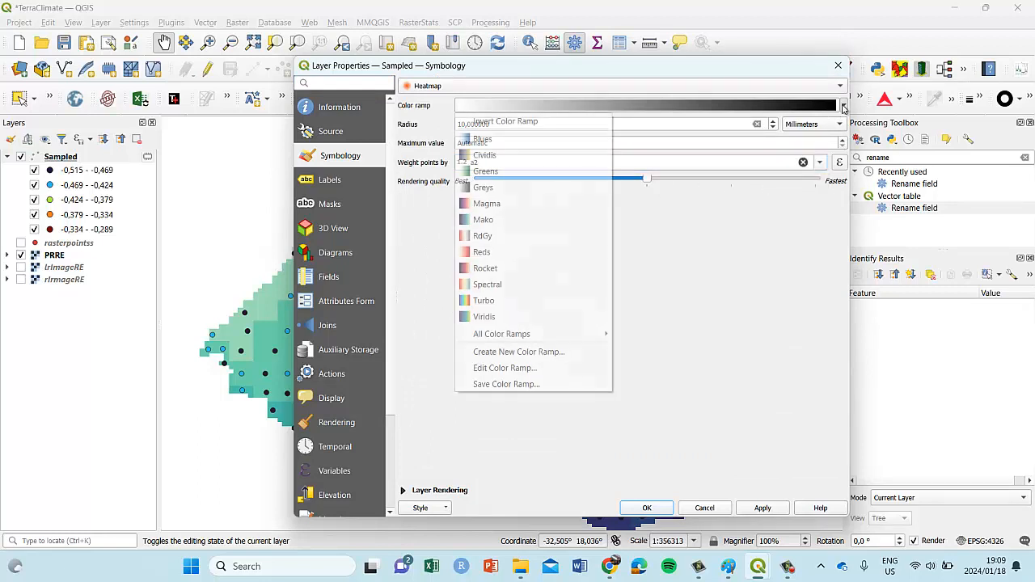
{"action": "left_click", "coordinate": [522, 302]}
{"action": "left_click", "coordinate": [762, 508]}
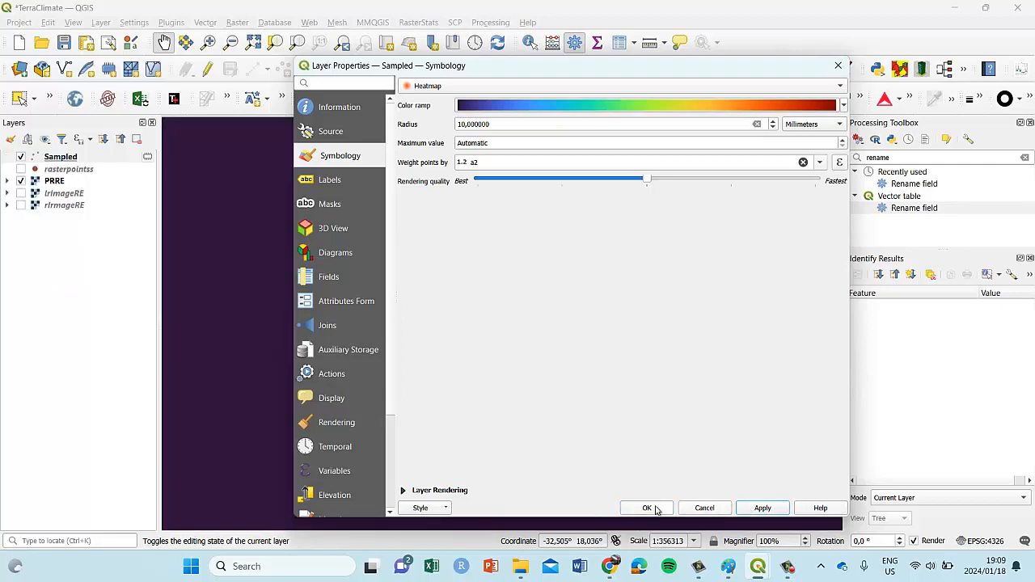
{"action": "left_click", "coordinate": [647, 508]}
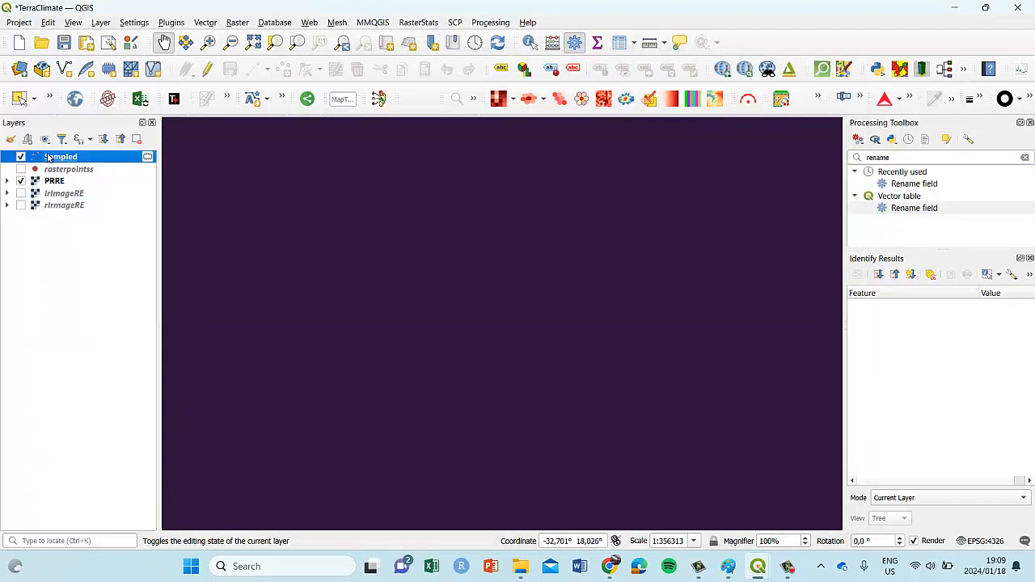
Set the Sampled layer's symbology back to Graduated, using the a3 field as its value.
{"action": "right_click", "coordinate": [48, 158]}
{"action": "left_click", "coordinate": [104, 526]}
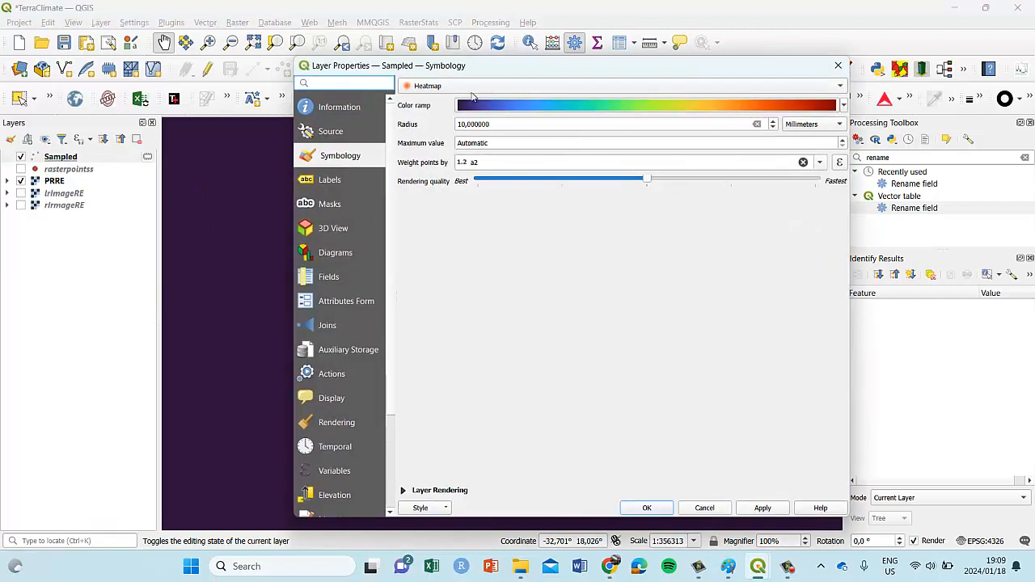
{"action": "left_click", "coordinate": [472, 86]}
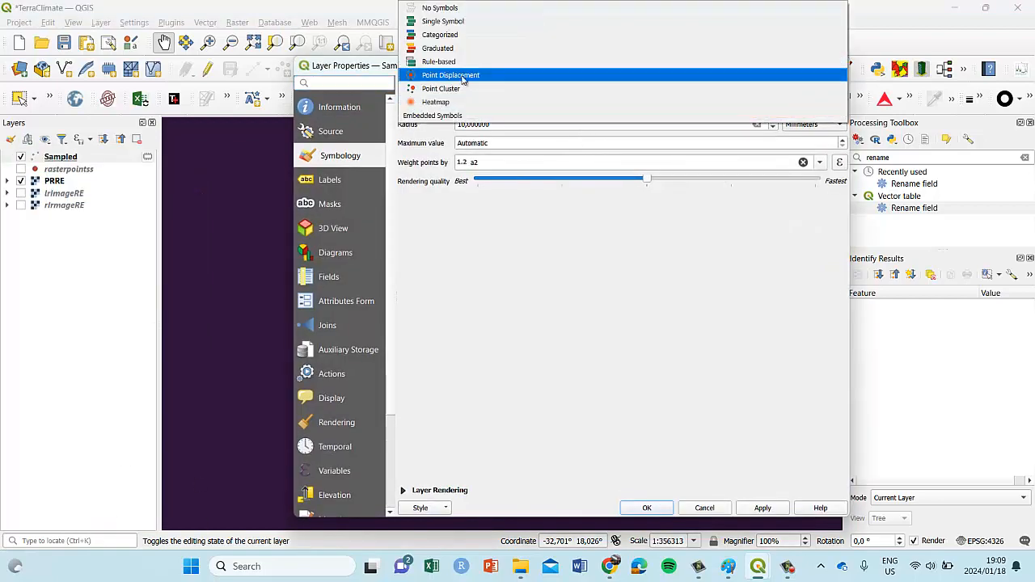
{"action": "left_click", "coordinate": [456, 50]}
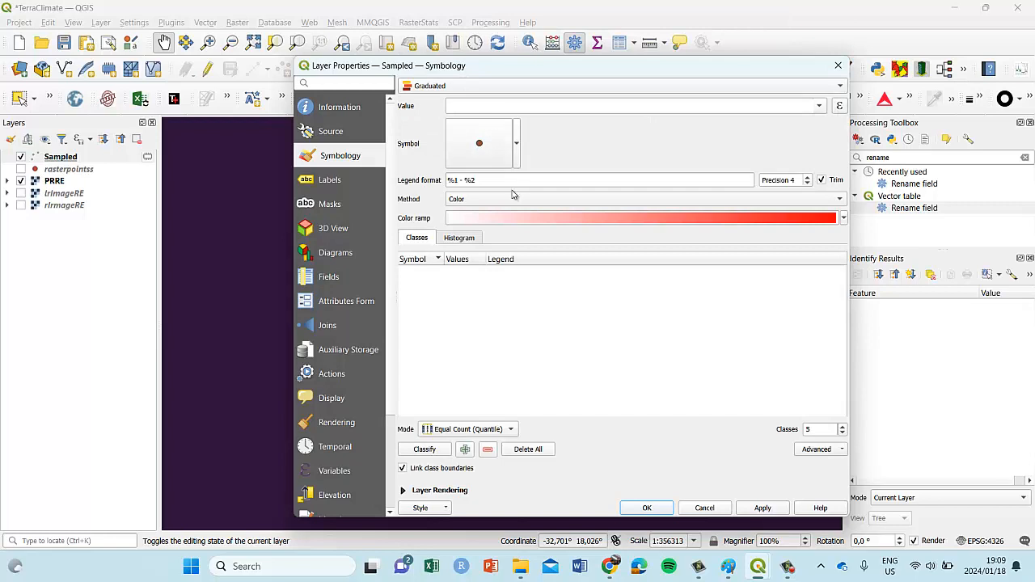
{"action": "left_click", "coordinate": [501, 85]}
{"action": "left_click", "coordinate": [478, 86]}
{"action": "left_click", "coordinate": [820, 106]}
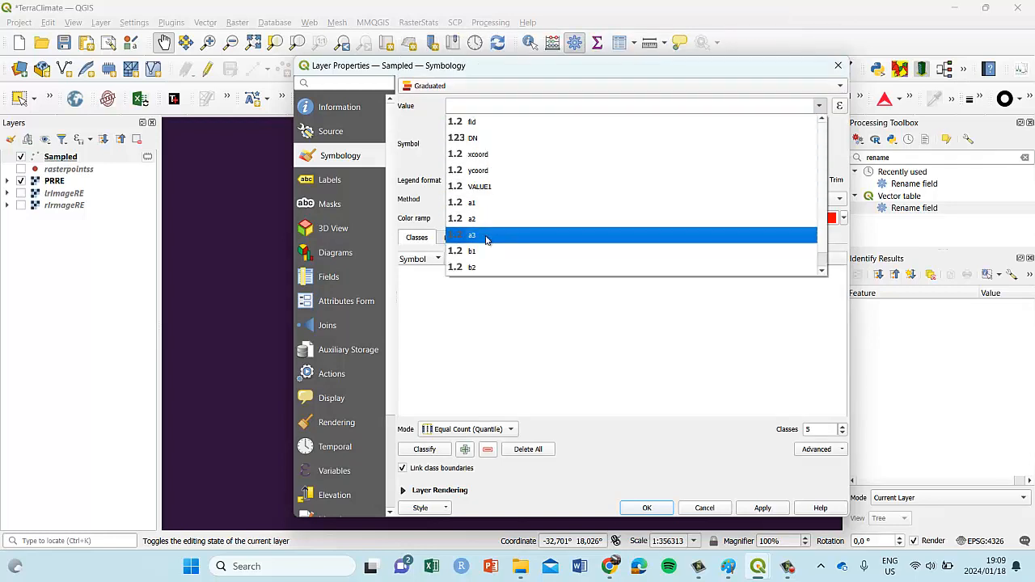
{"action": "left_click", "coordinate": [488, 235]}
Give the a3 symbology the Turbo color ramp, classify it into 5 Equal Interval classes and apply it to the map.
{"action": "left_click", "coordinate": [844, 218]}
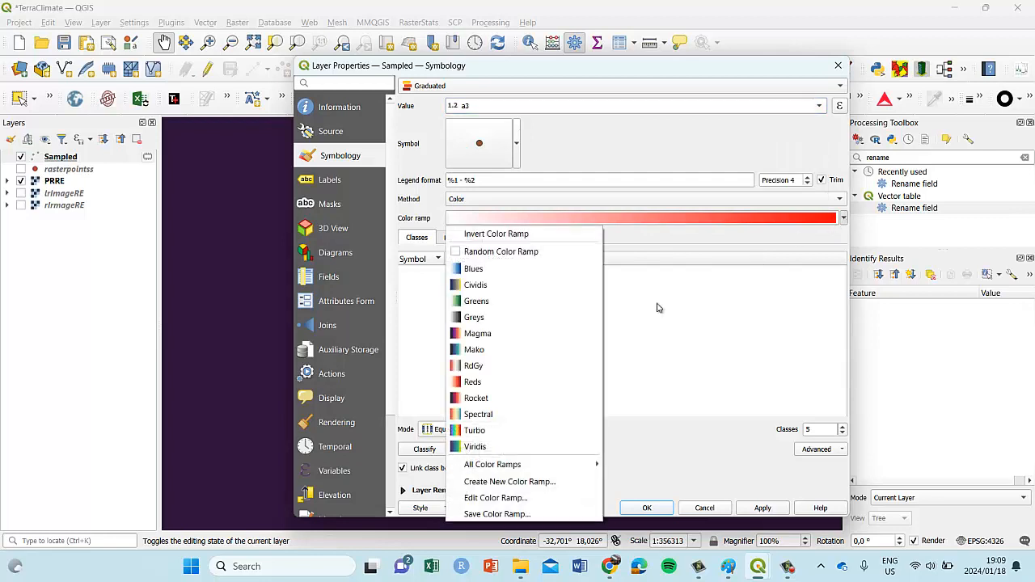
{"action": "left_click", "coordinate": [490, 428]}
{"action": "left_click", "coordinate": [472, 430]}
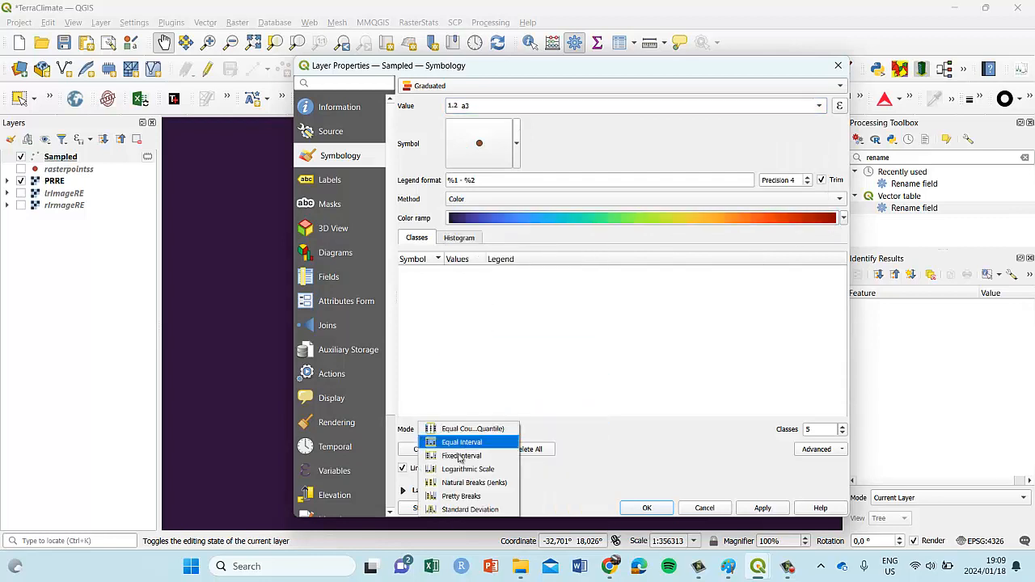
{"action": "left_click", "coordinate": [454, 442]}
{"action": "left_click", "coordinate": [420, 450]}
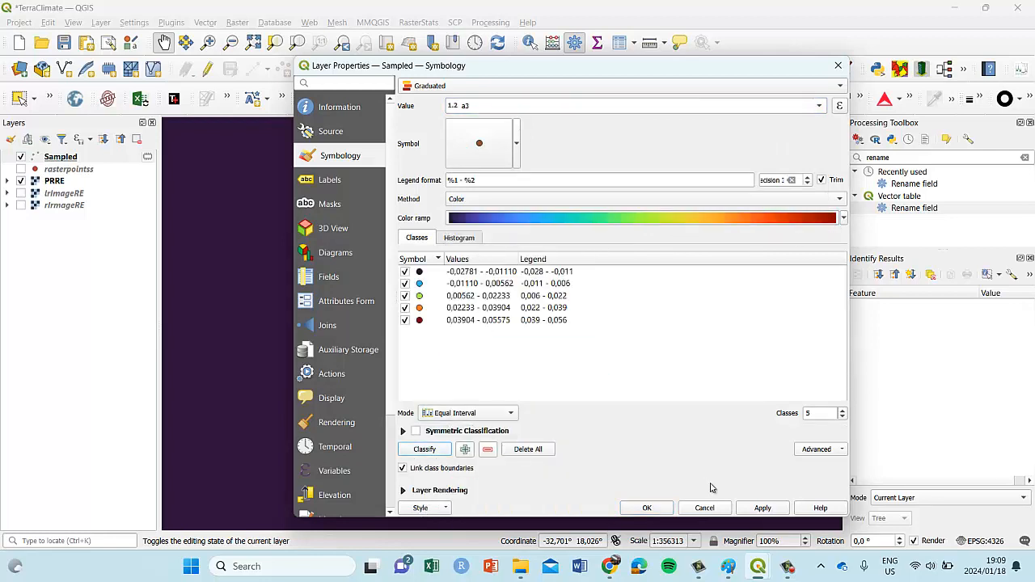
{"action": "left_click", "coordinate": [763, 508]}
{"action": "left_click", "coordinate": [648, 508]}
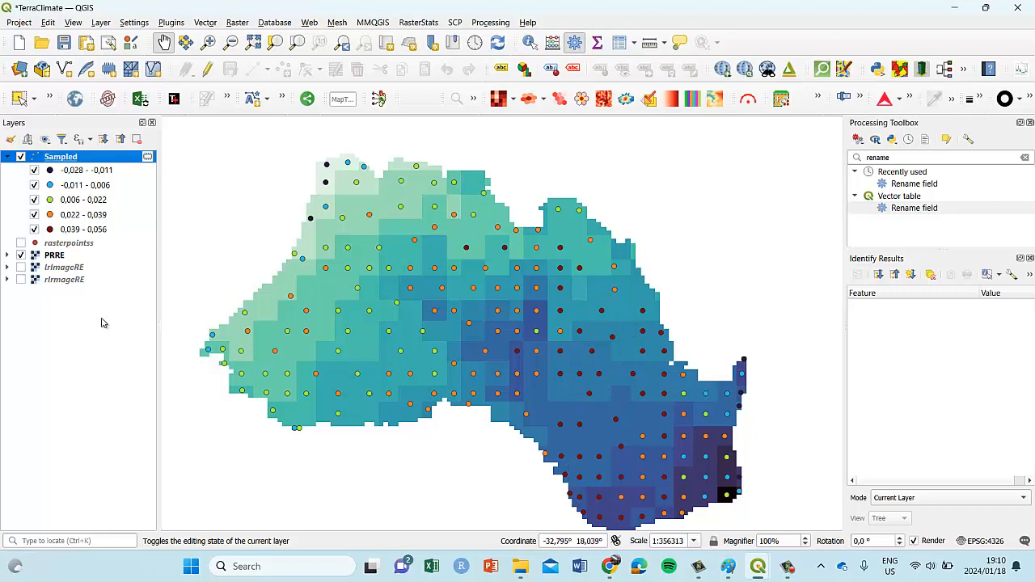
Compare the a3 point classes with the PRRE raster, checking its legend and viewing the points with and without the raster.
{"action": "left_click", "coordinate": [6, 255]}
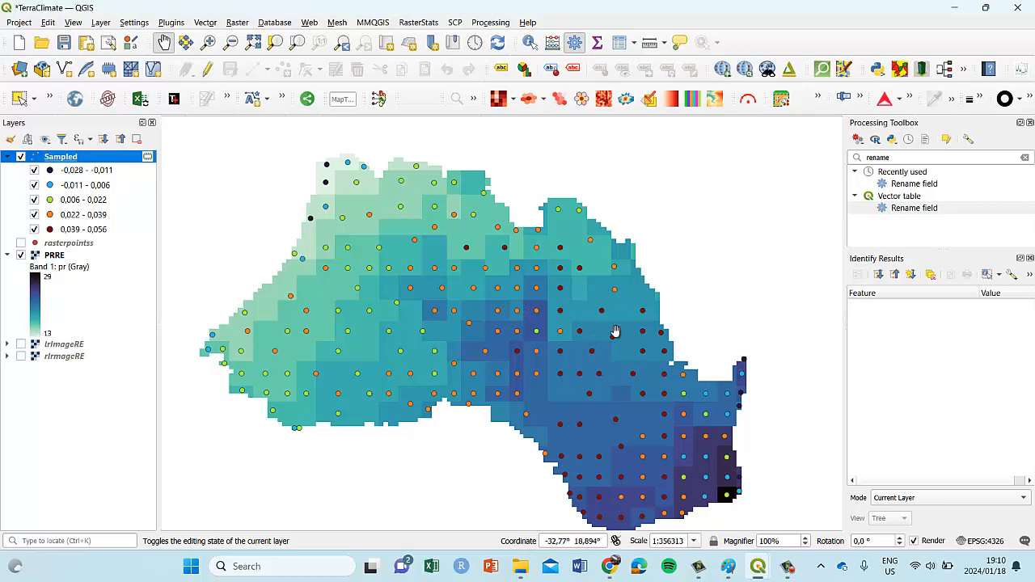
{"action": "left_click", "coordinate": [78, 230]}
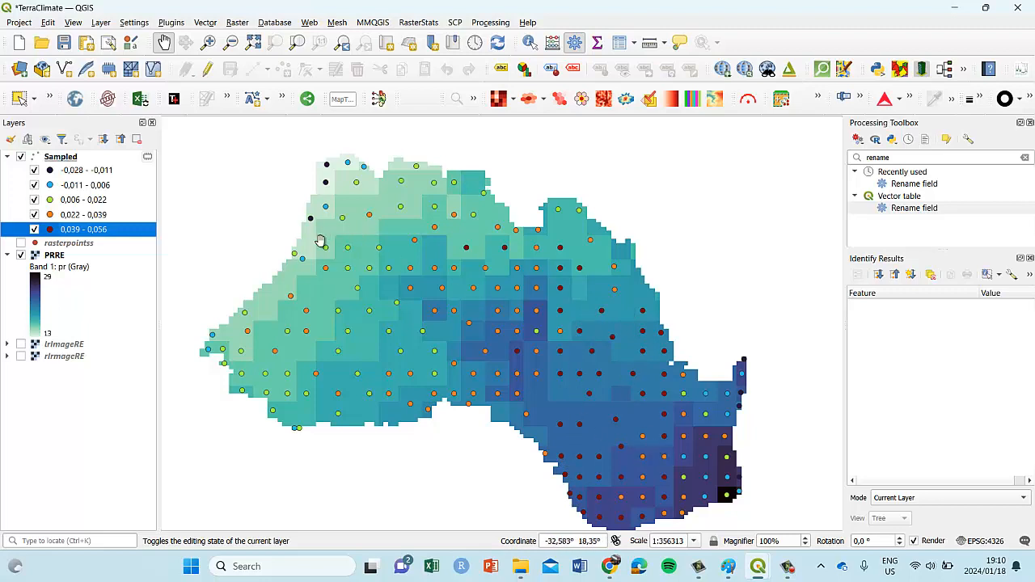
{"action": "left_click", "coordinate": [21, 255]}
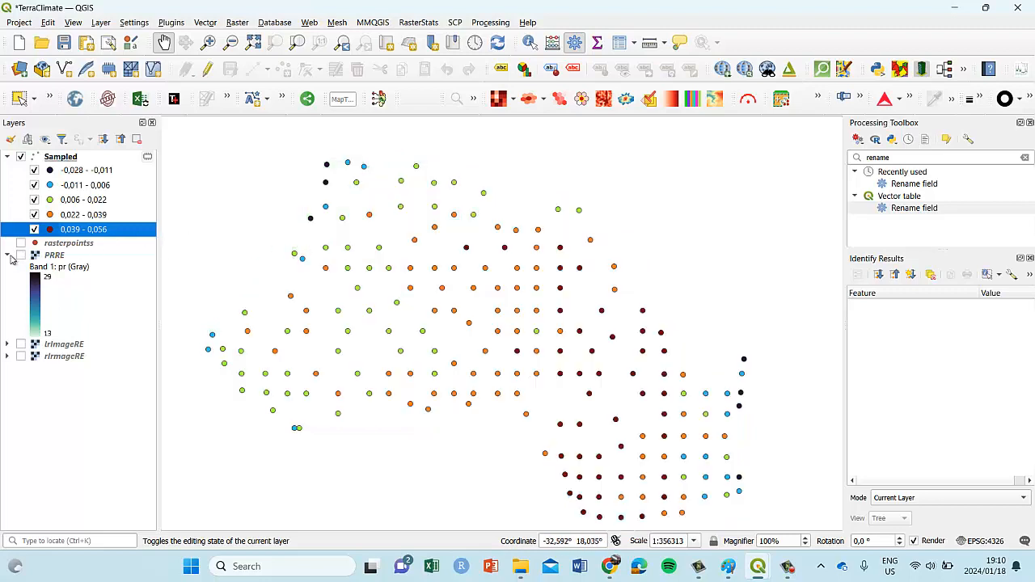
{"action": "left_click", "coordinate": [8, 255]}
{"action": "left_click", "coordinate": [21, 256]}
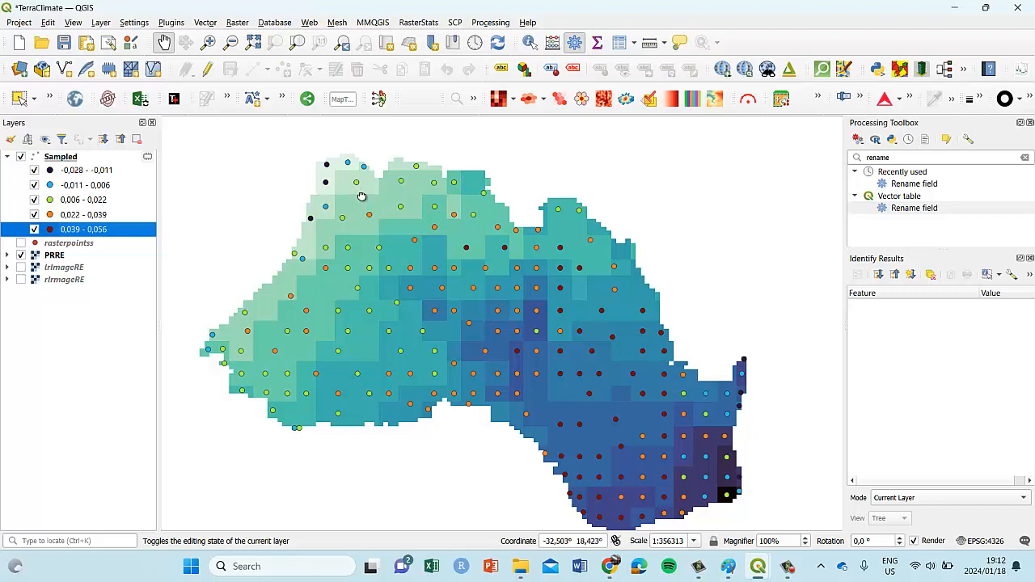
{"action": "left_click_drag", "start_coordinate": [361, 195], "coordinate": [364, 184]}
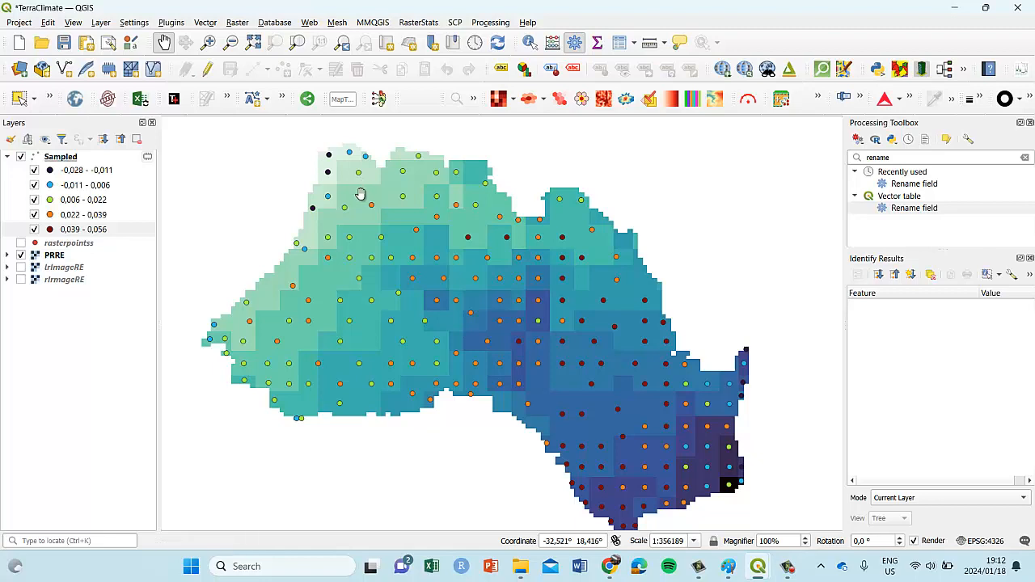
{"action": "left_click_drag", "start_coordinate": [361, 199], "coordinate": [337, 194]}
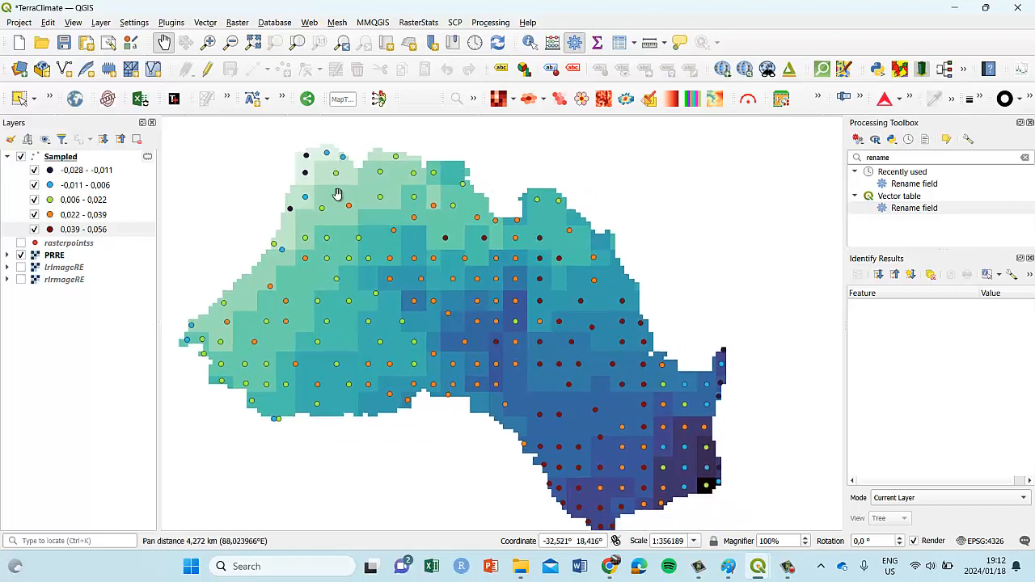
{"action": "left_click_drag", "start_coordinate": [400, 230], "coordinate": [405, 222]}
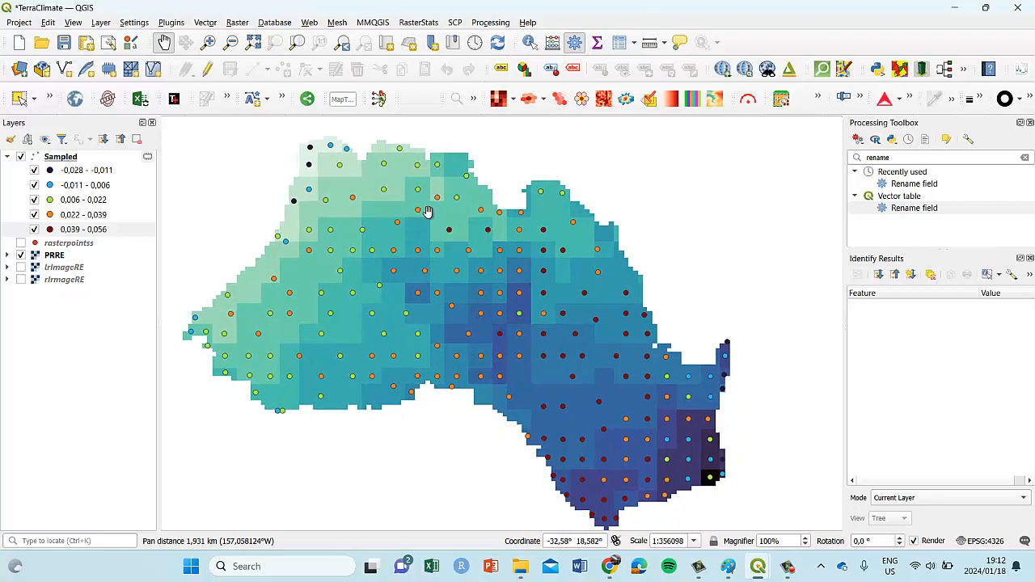